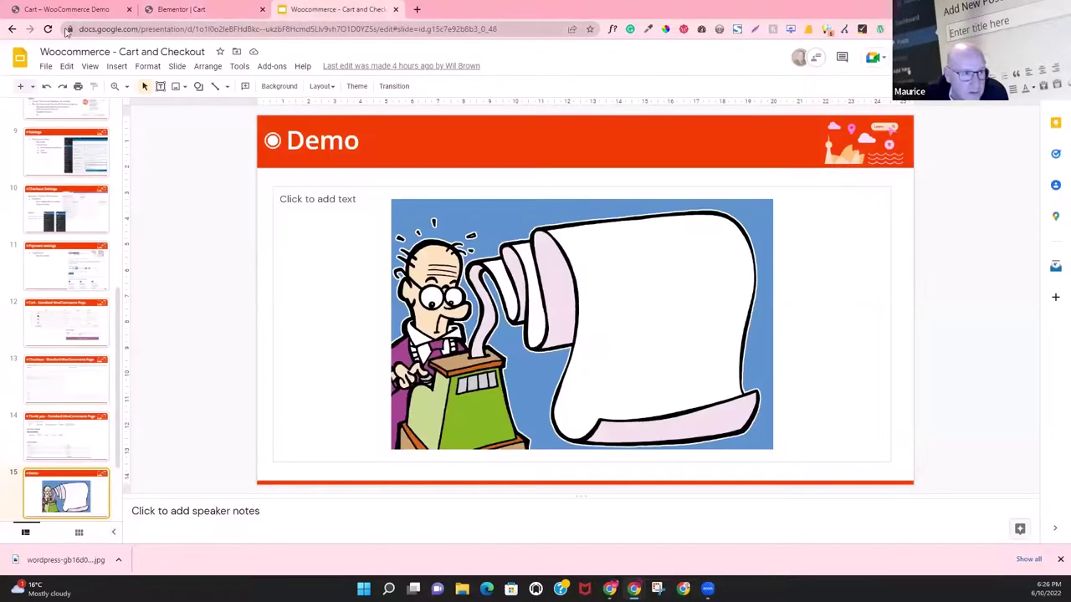
Step: Switch to the live Cart page, reload it and examine the Elementor Cart Widget section below the original cart
click(71, 10)
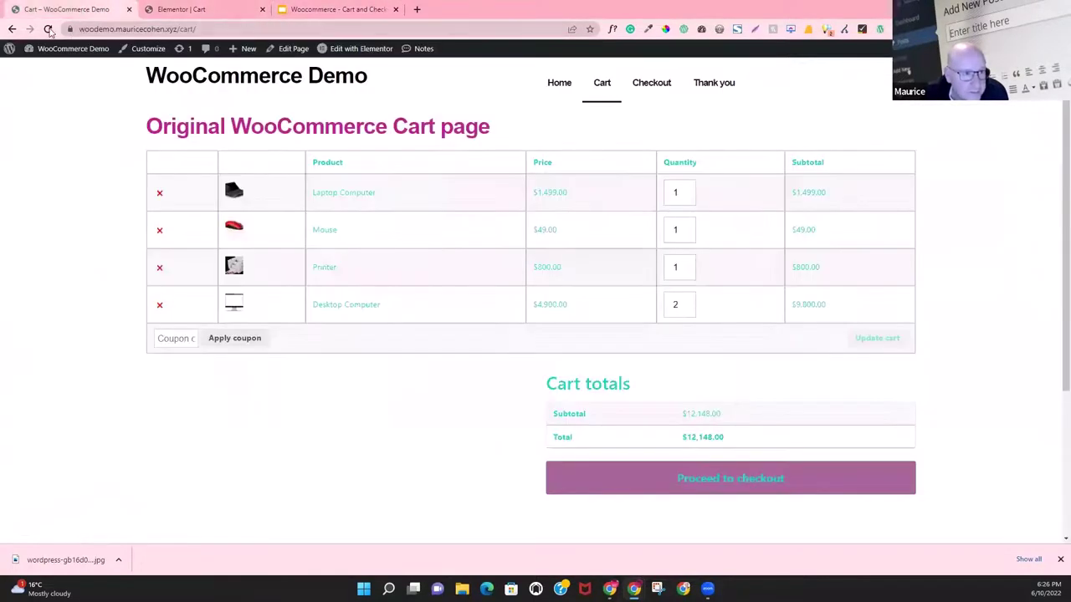
click(49, 29)
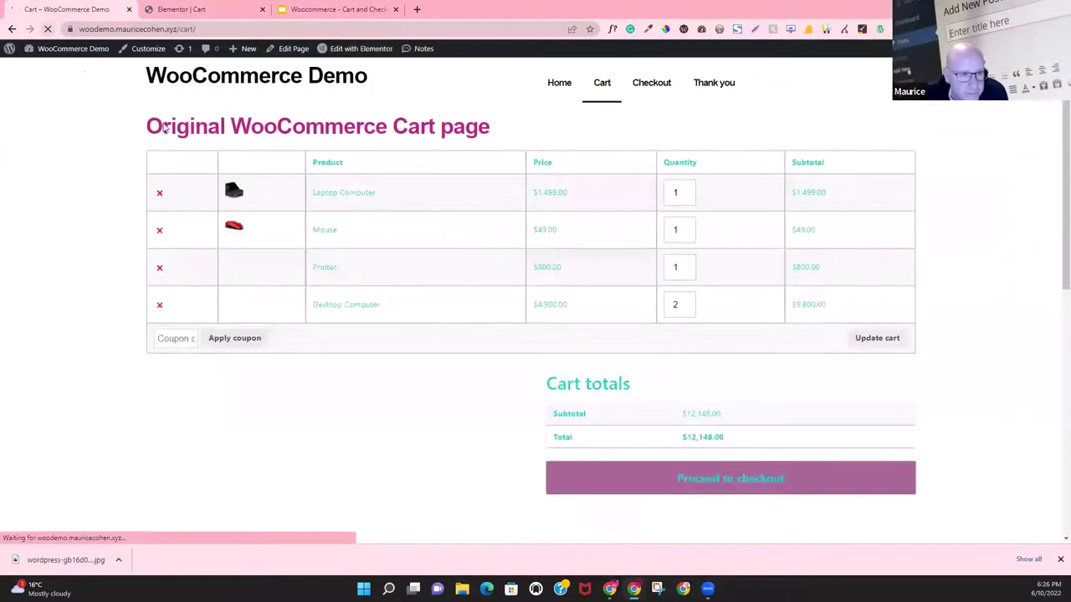
scroll(441, 290, down, 2)
scroll(441, 290, down, 3)
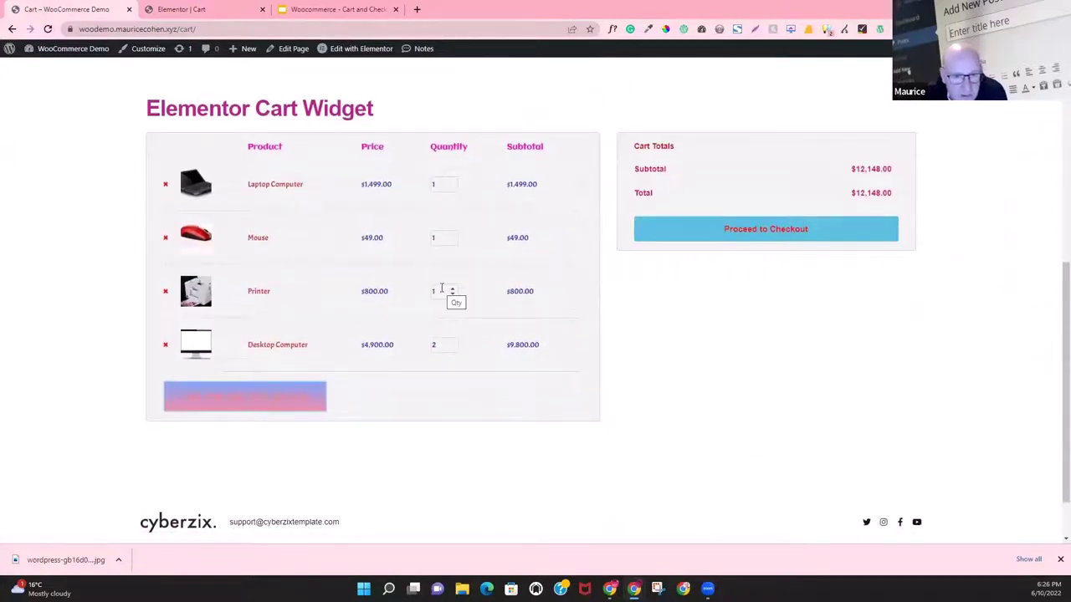
scroll(441, 290, down, 1)
scroll(441, 291, up, 2)
scroll(441, 287, down, 1)
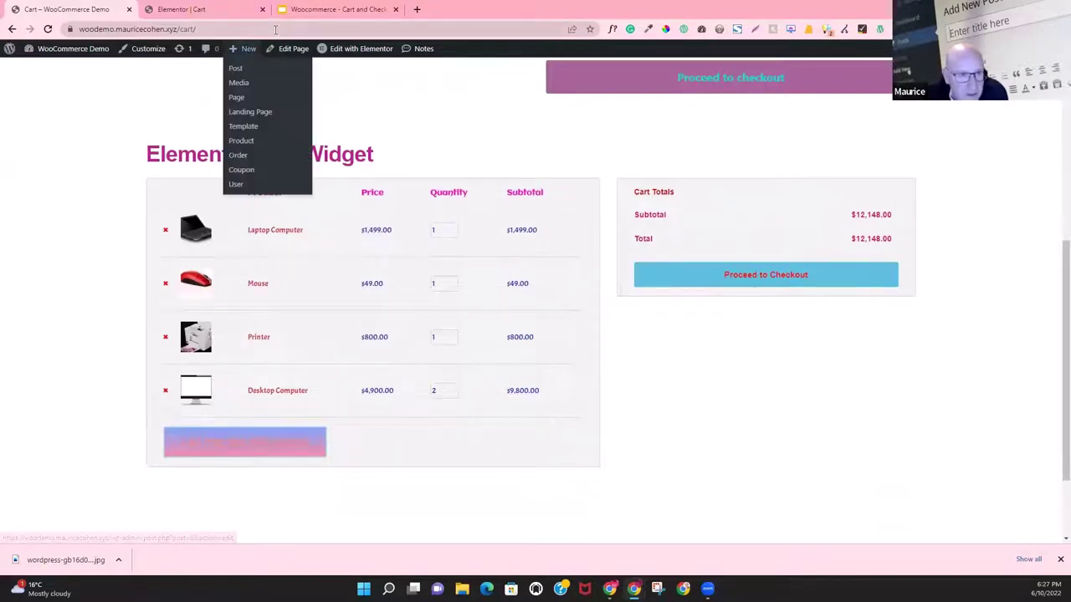
Step: Review the Cart widget's advanced and style settings in the Elementor editor
click(212, 11)
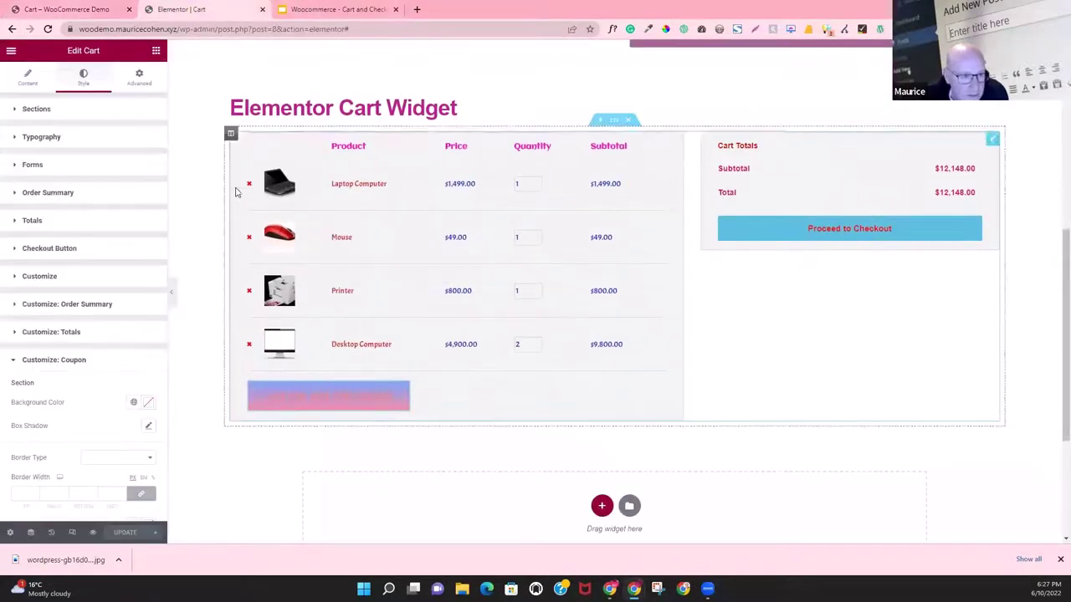
click(136, 79)
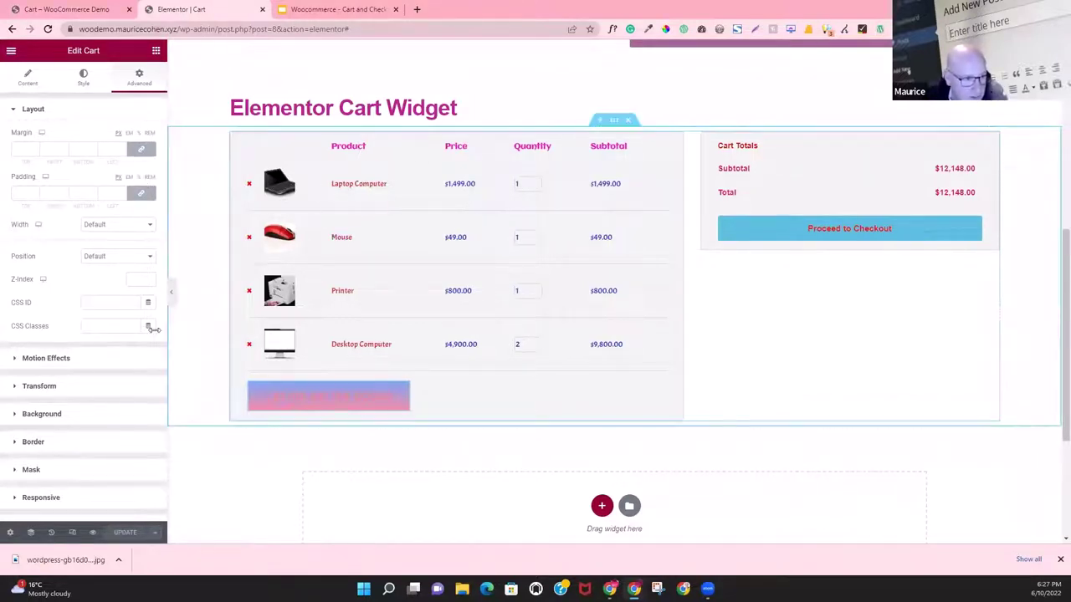
scroll(123, 460, down, 2)
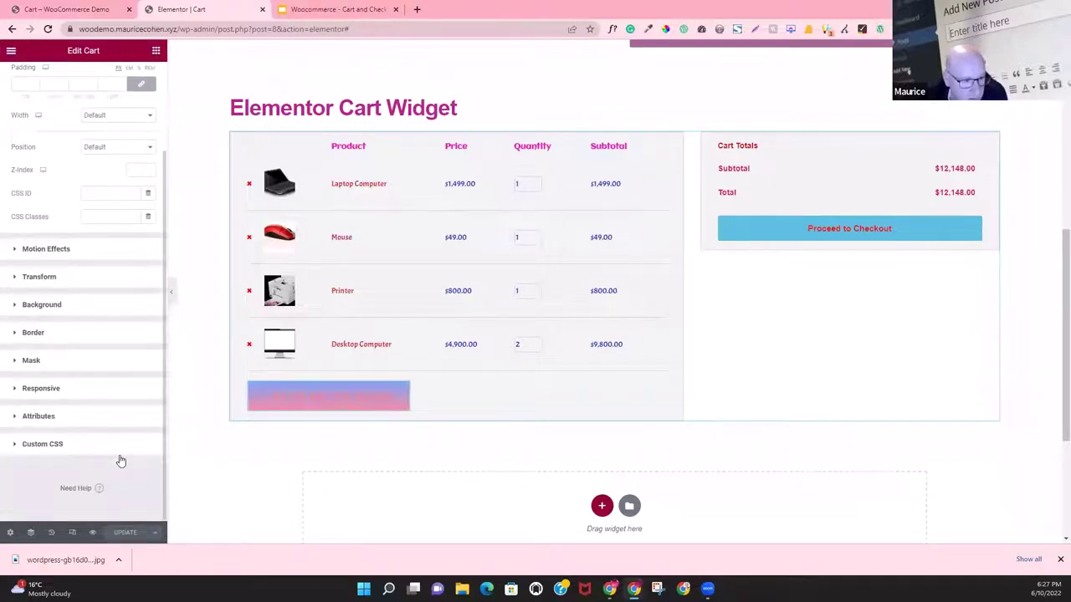
scroll(120, 460, up, 3)
click(81, 77)
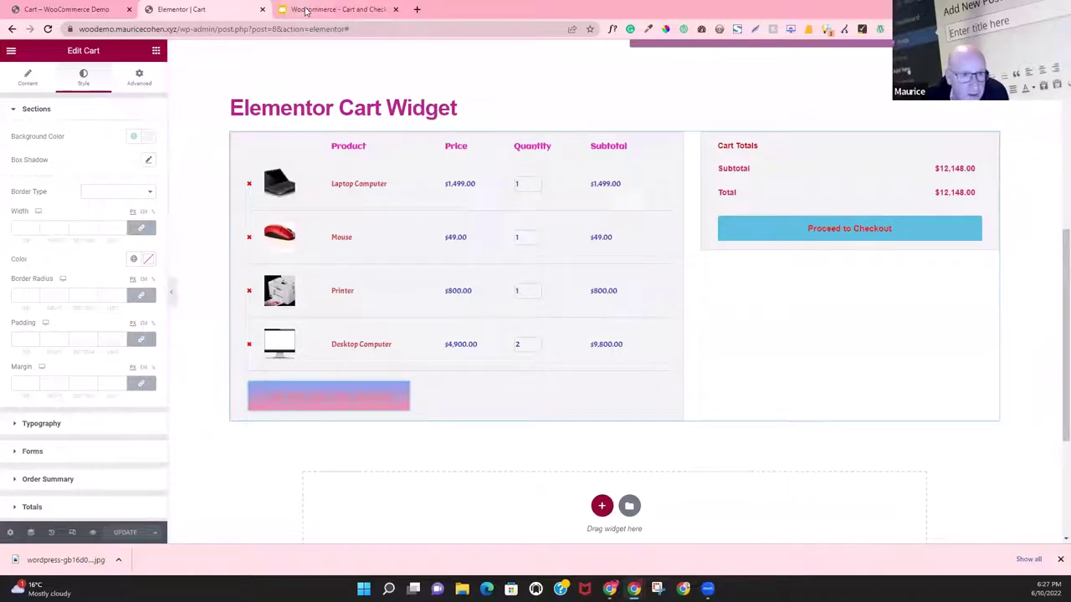
Step: Proceed to checkout from the live Elementor cart and examine the checkout page's billing form, order summary and payment options
click(85, 11)
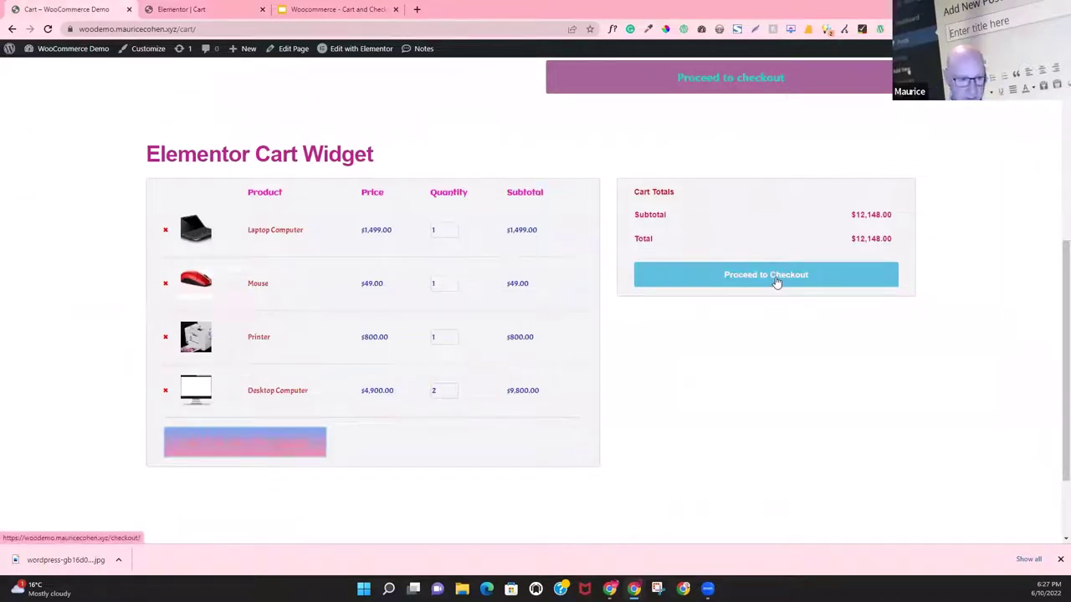
click(776, 283)
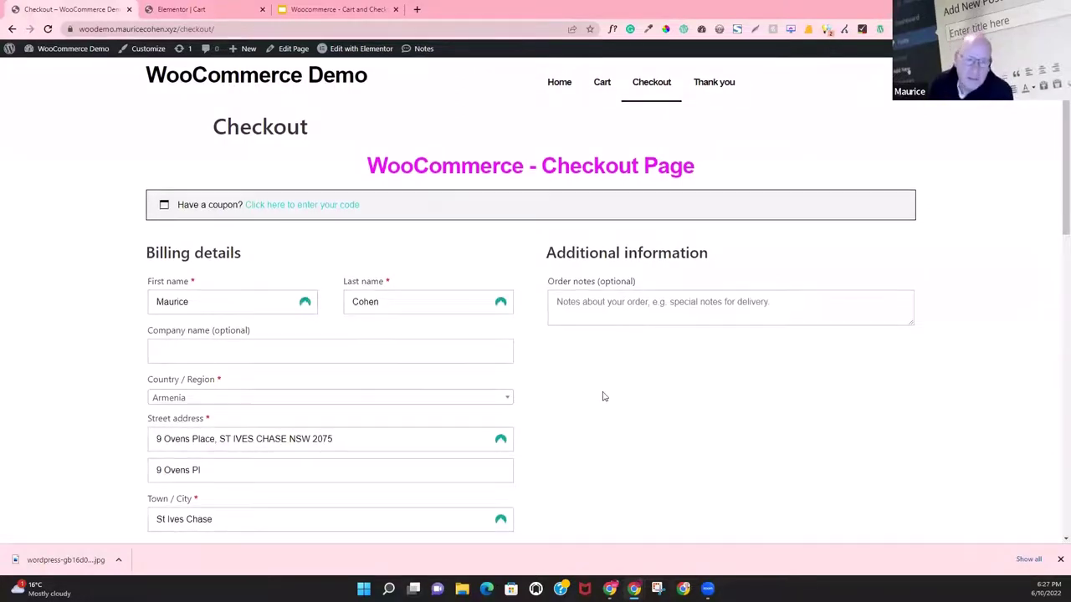
scroll(591, 404, down, 5)
scroll(589, 404, down, 3)
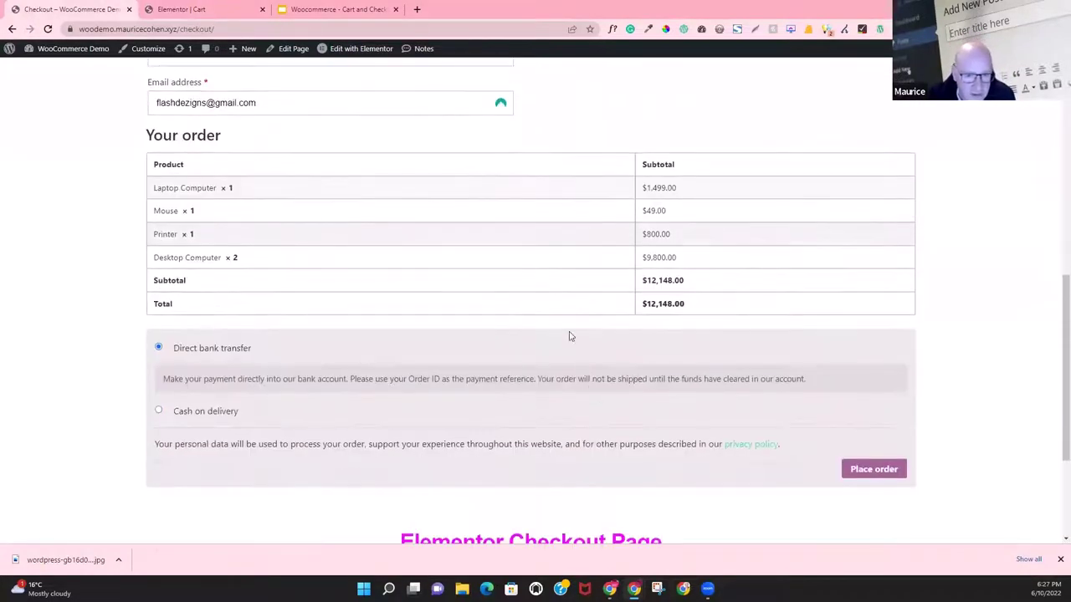
scroll(525, 283, up, 1)
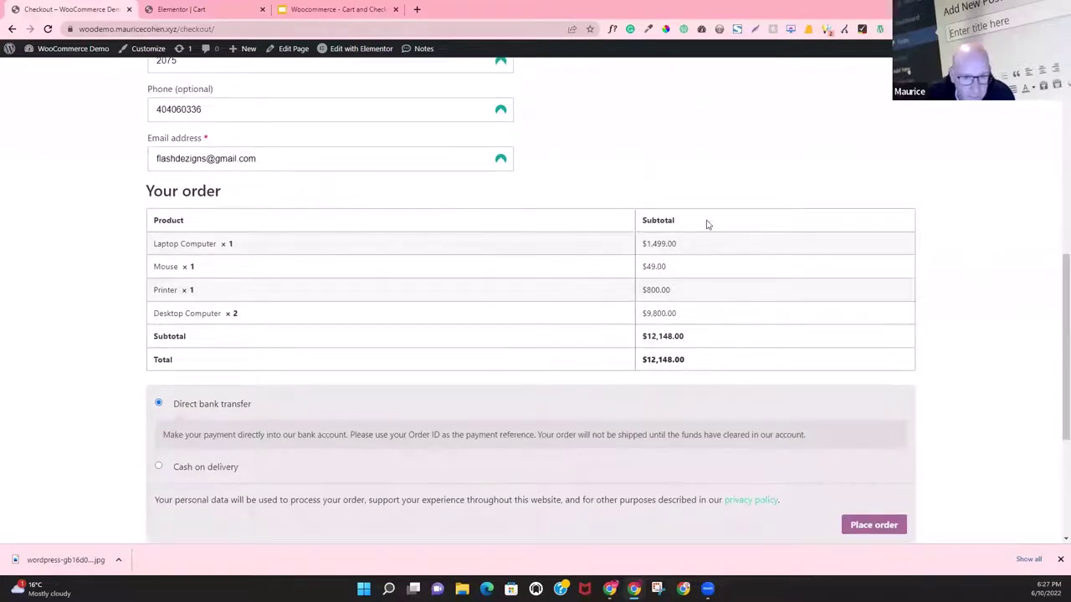
scroll(613, 308, down, 2)
scroll(499, 315, down, 1)
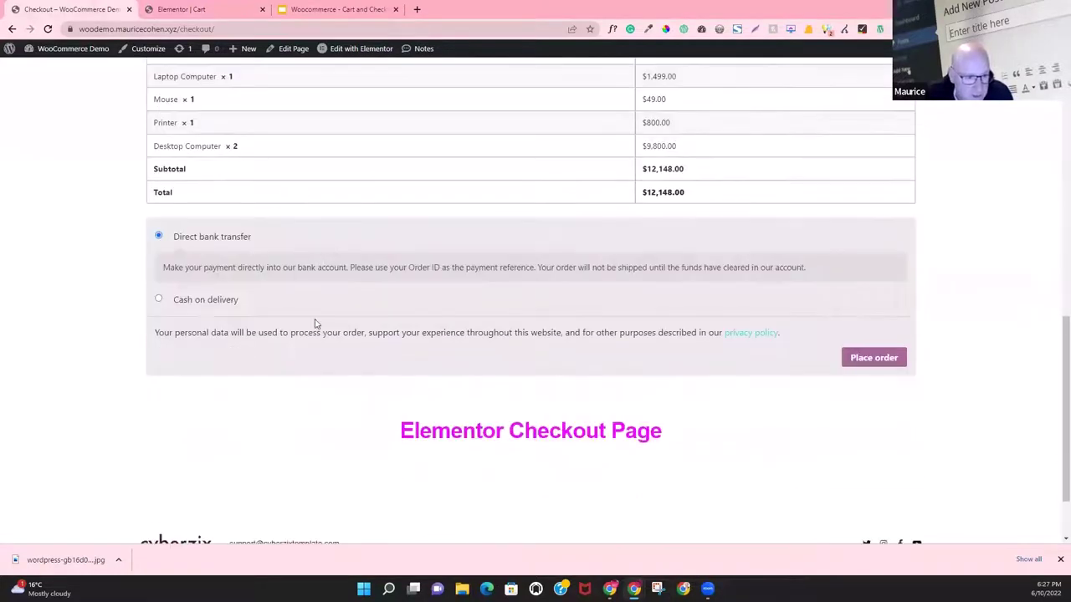
scroll(476, 389, down, 1)
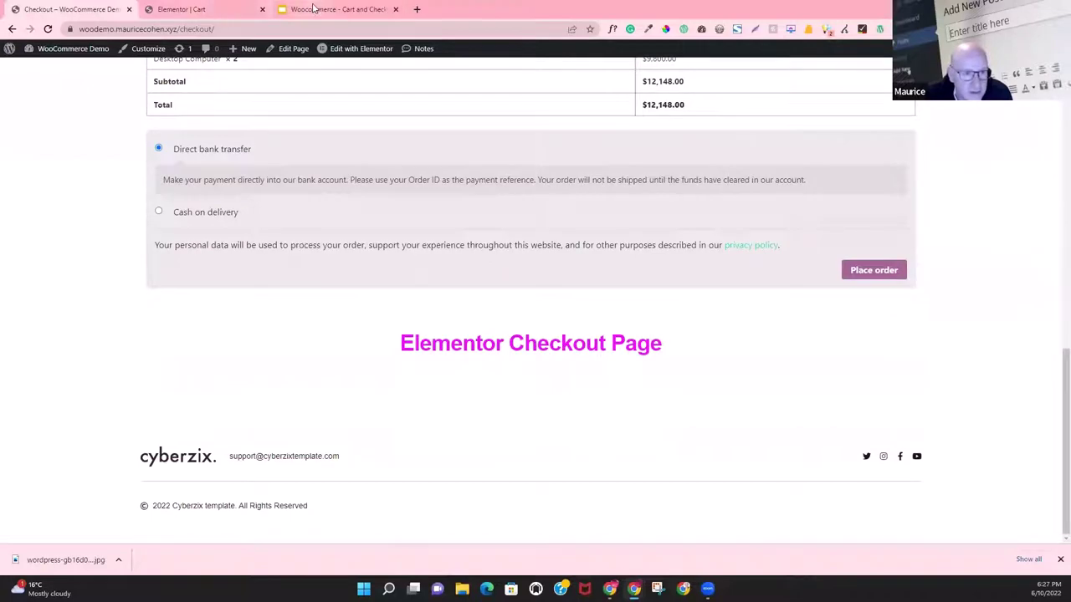
click(314, 8)
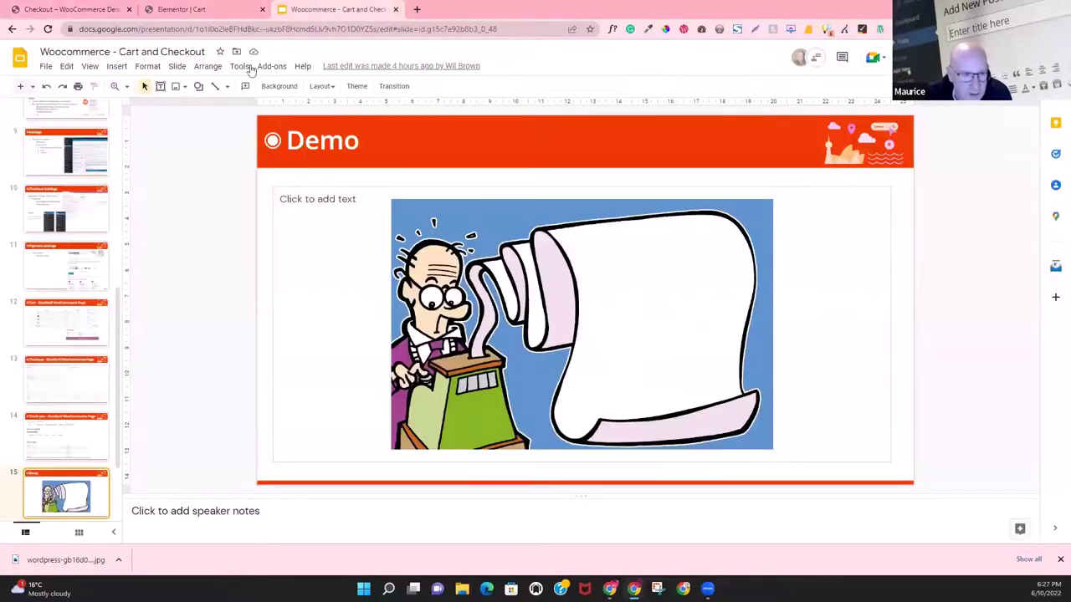
click(92, 9)
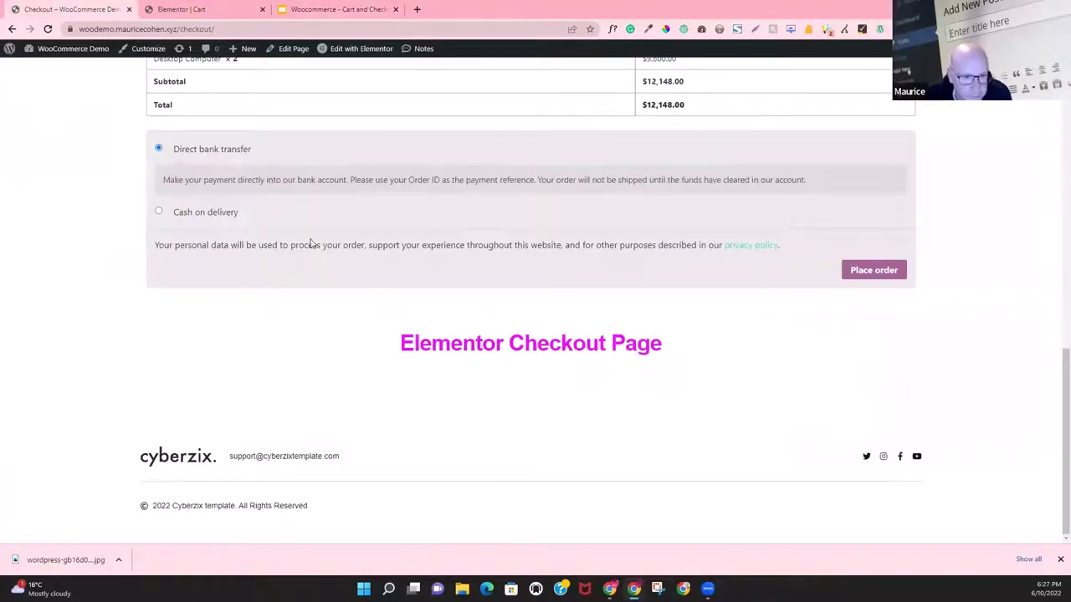
Step: Exit the Cart page editor and open the Checkout page from the WordPress pages list with Elementor
click(232, 15)
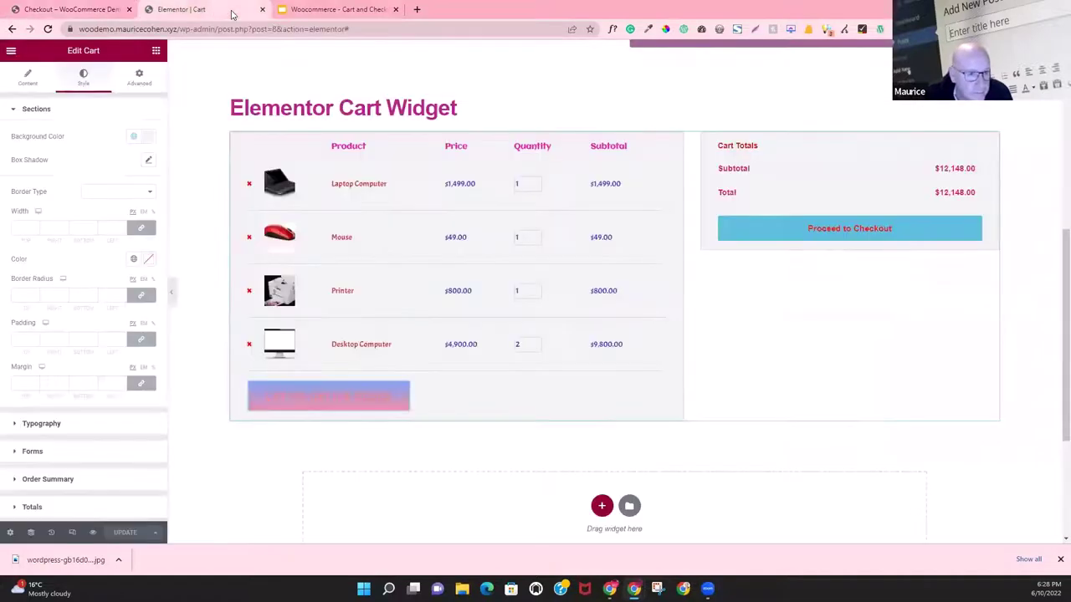
click(11, 52)
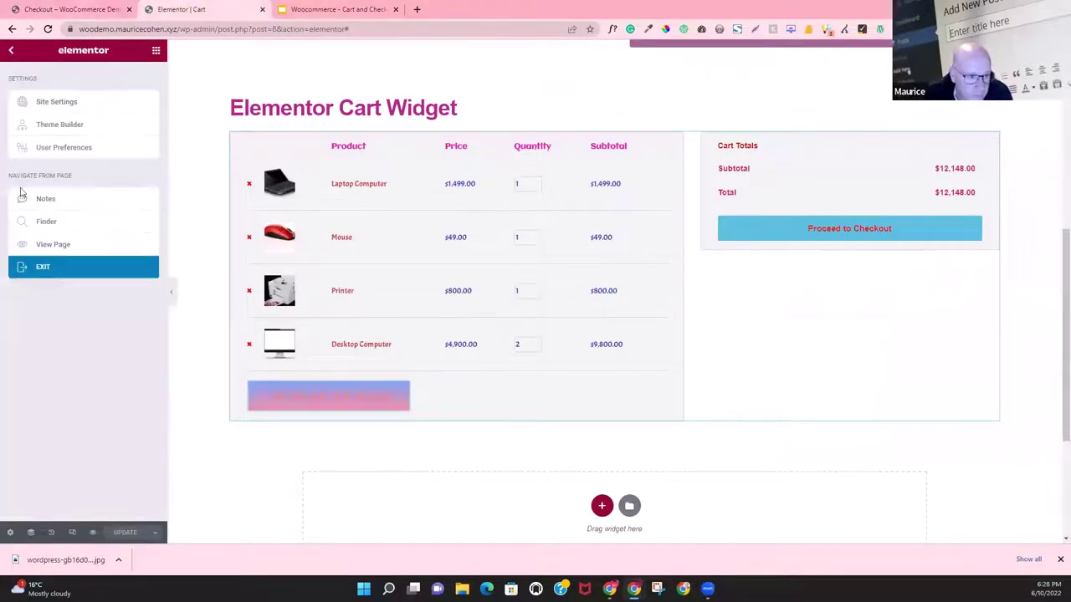
click(41, 270)
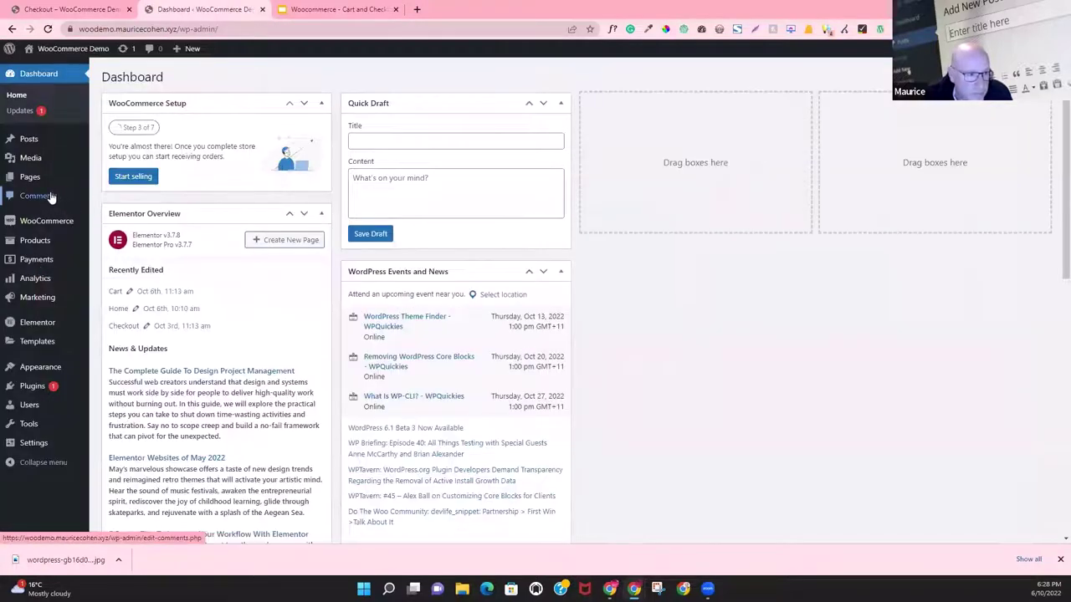
click(37, 179)
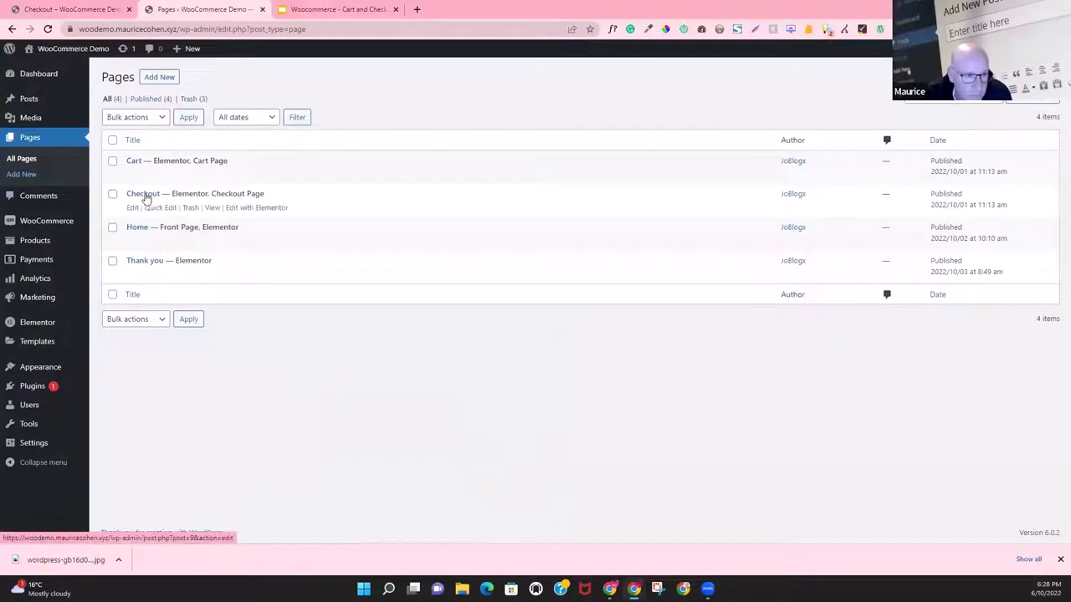
click(274, 209)
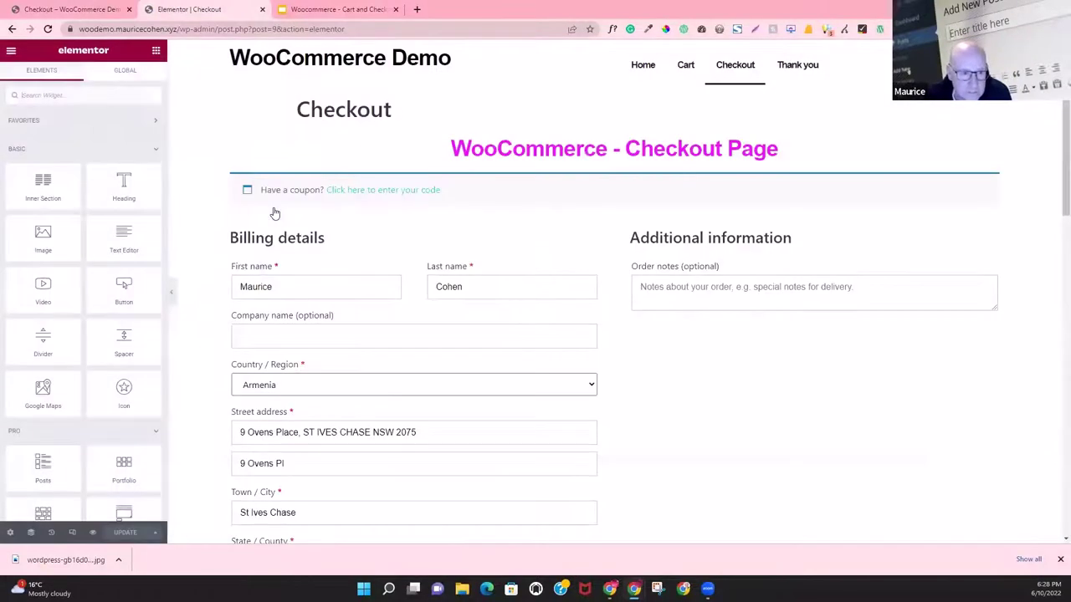
Step: Add the WooCommerce Checkout widget to the empty area below the "Elementor Checkout Page" heading
scroll(318, 371, down, 3)
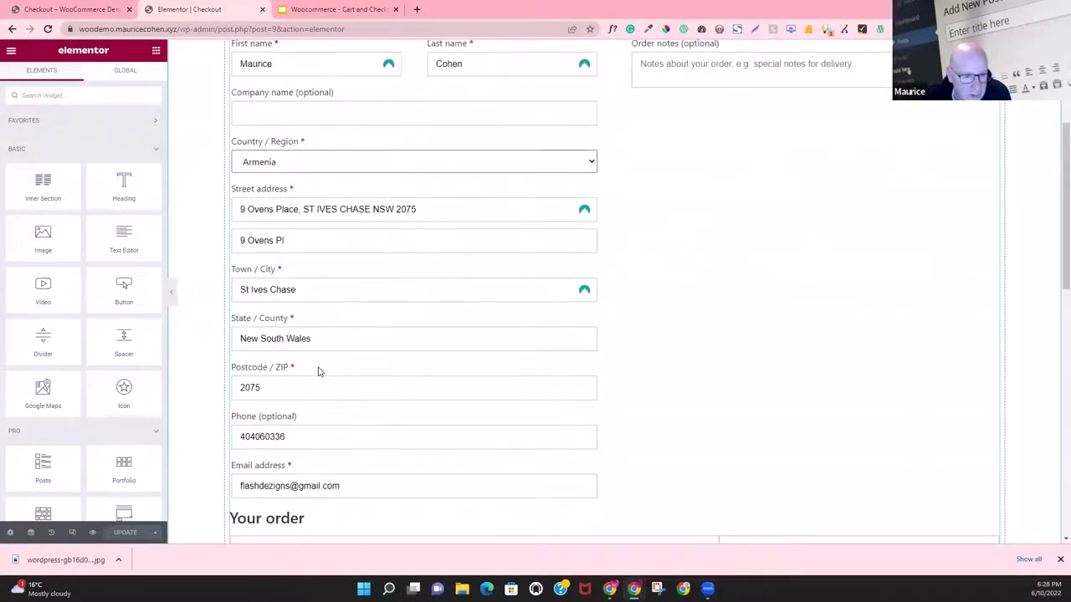
scroll(318, 371, down, 8)
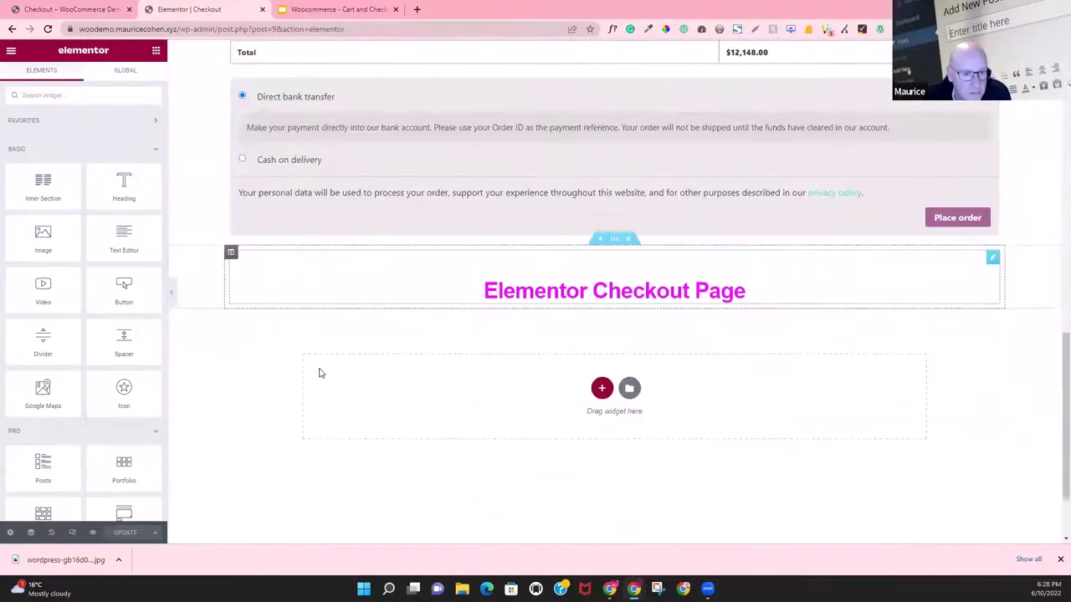
scroll(123, 380, down, 8)
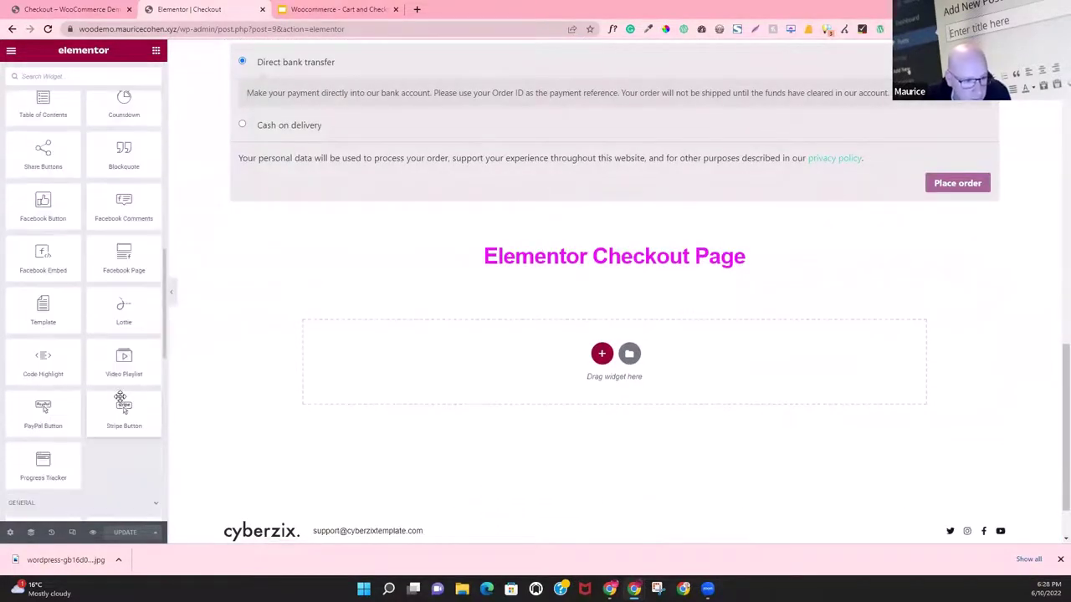
scroll(120, 405, down, 10)
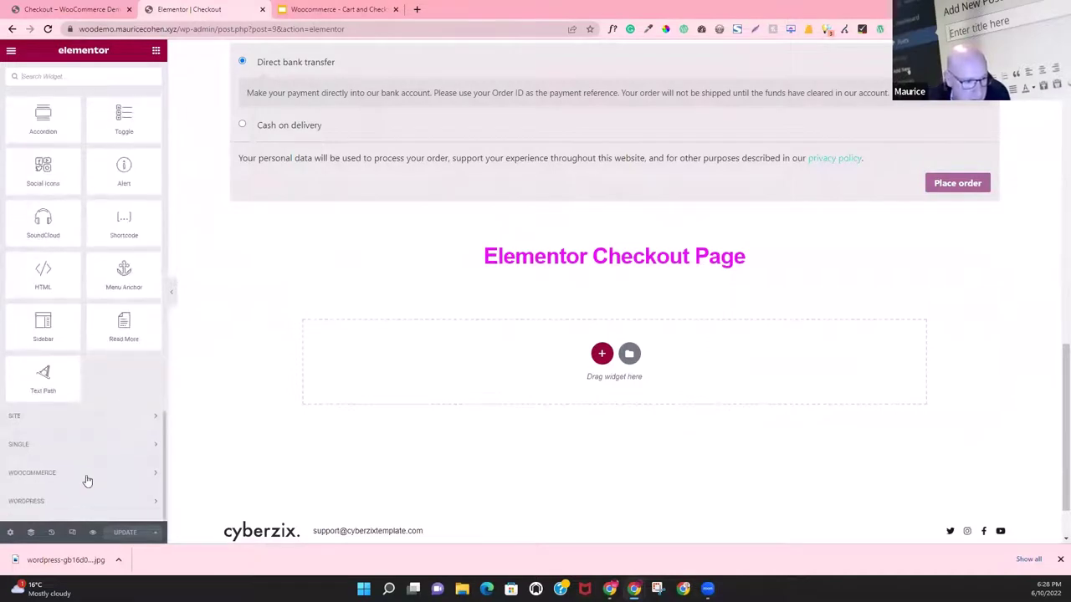
click(87, 478)
scroll(89, 478, down, 3)
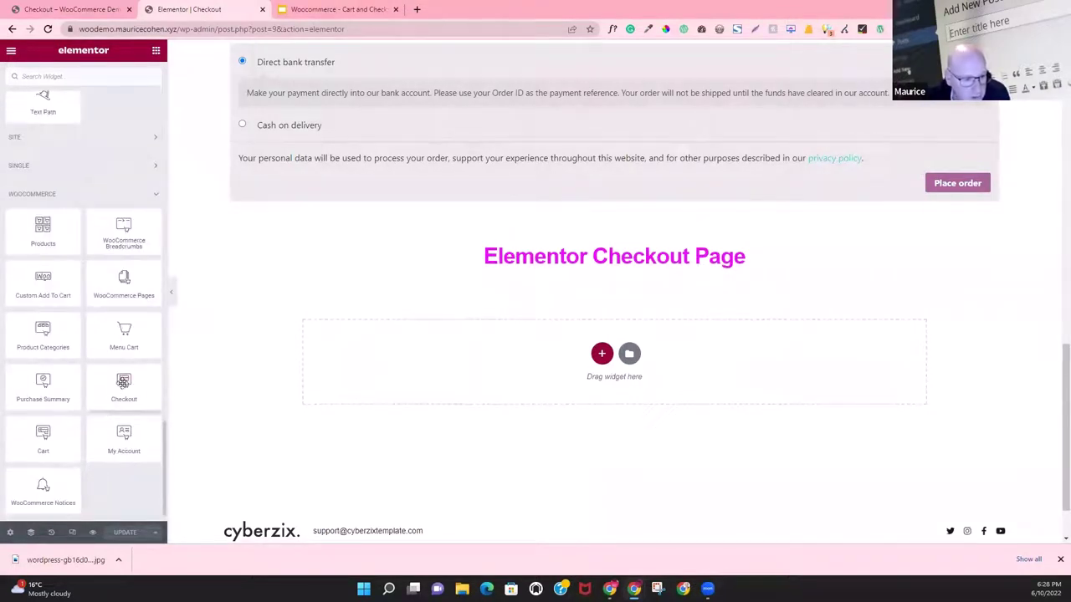
drag(123, 378, 458, 383)
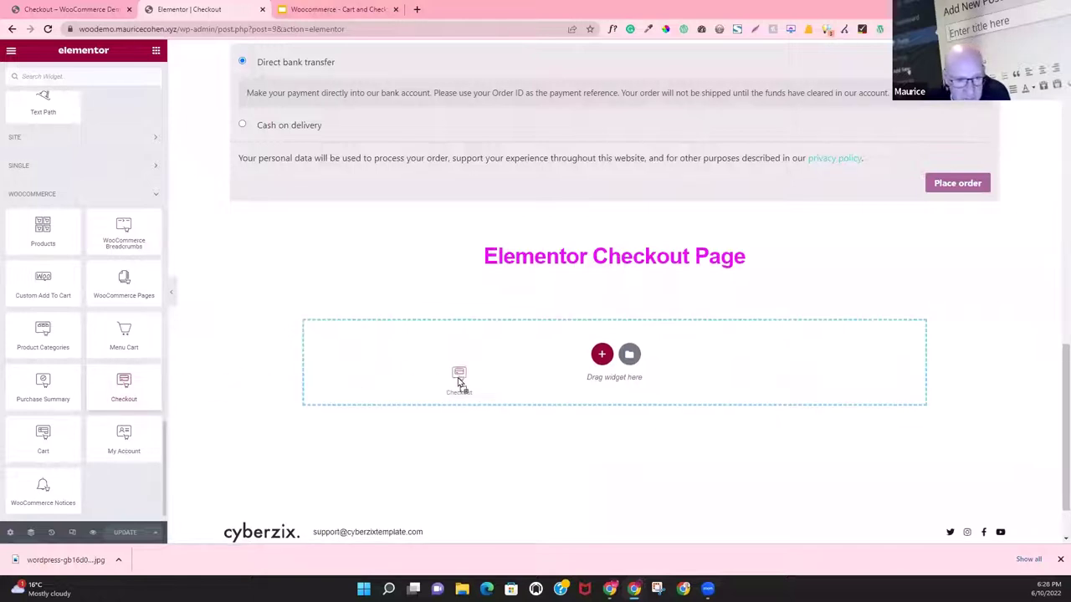
drag(458, 383, 457, 376)
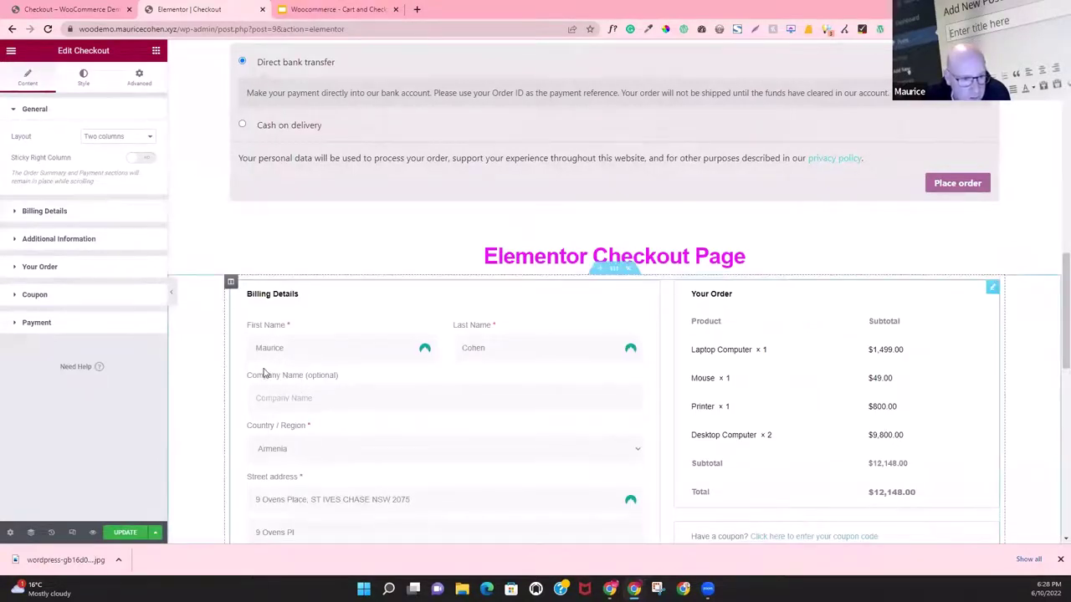
Step: Clear the first street address field in the Checkout widget's billing details and show the widget's style settings
key(ctrl+a)
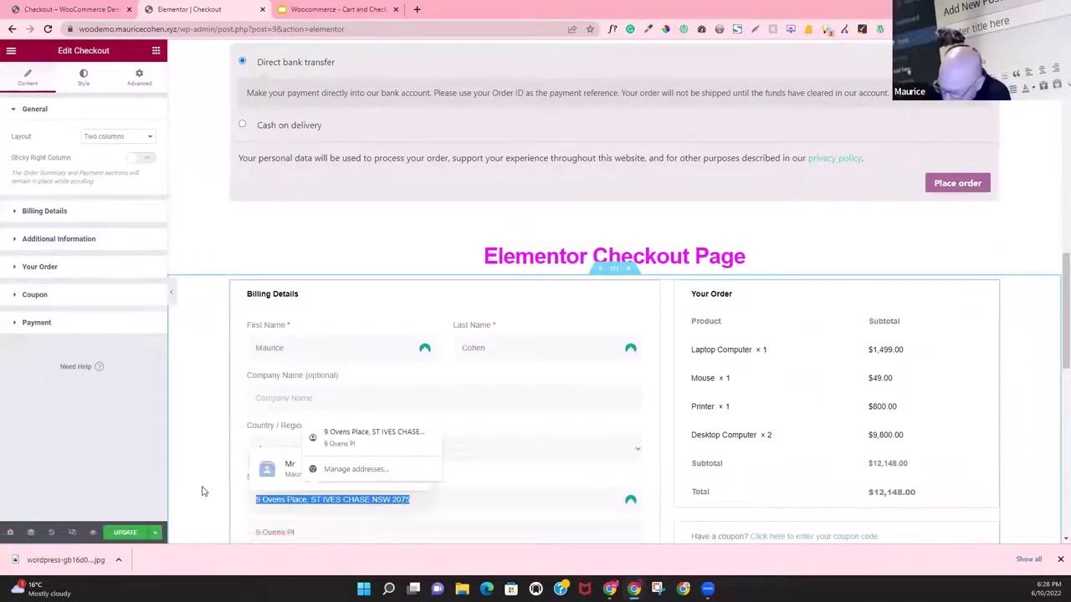
key(BackSpace)
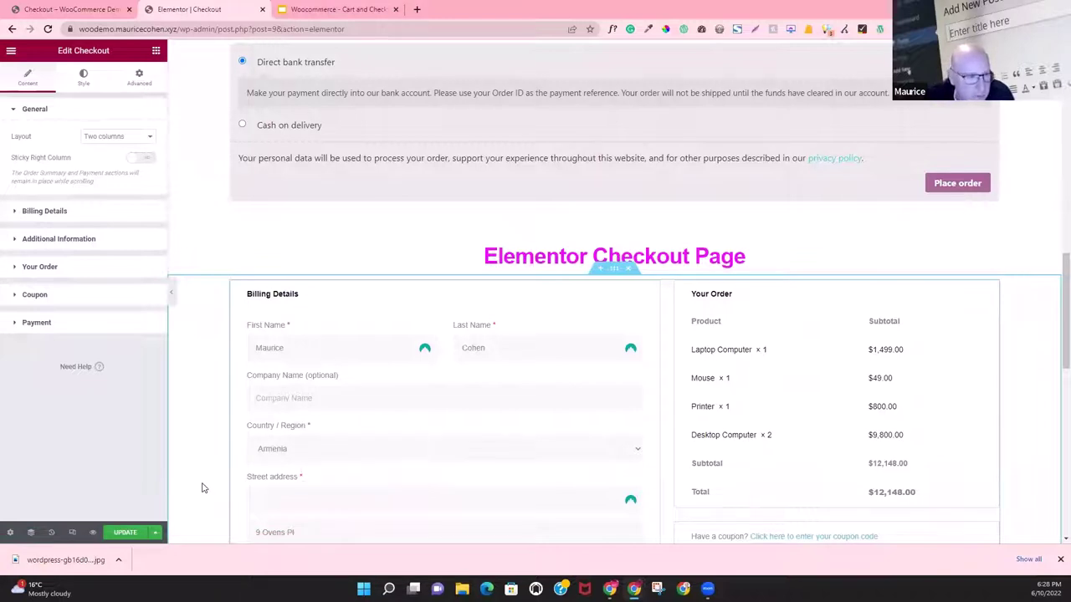
click(87, 84)
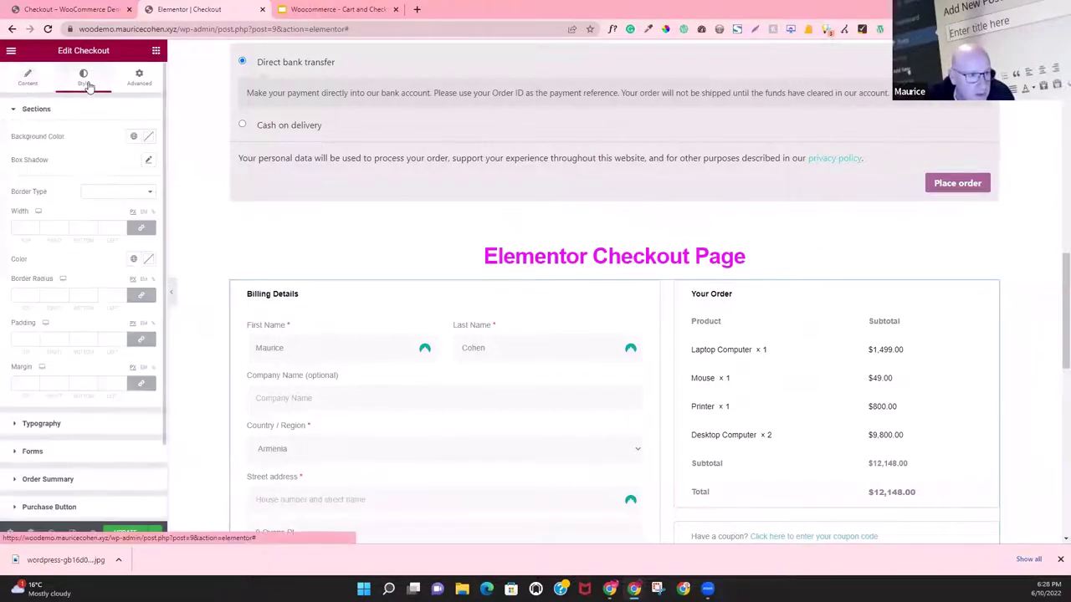
scroll(125, 448, down, 2)
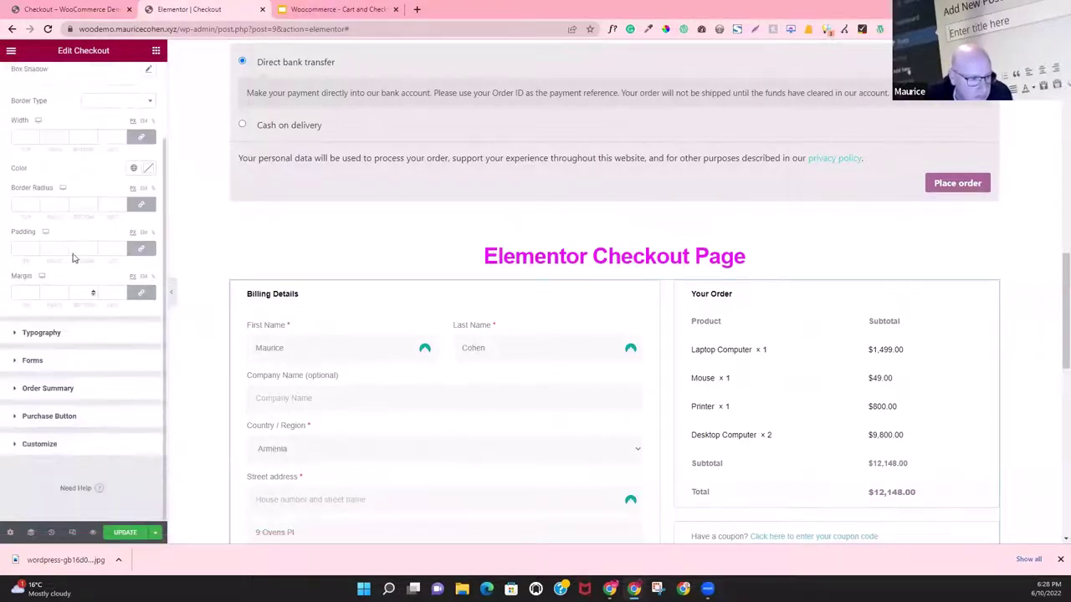
Step: Add the WooCommerce Menu Cart widget directly below the "Elementor Checkout Page" heading
click(10, 52)
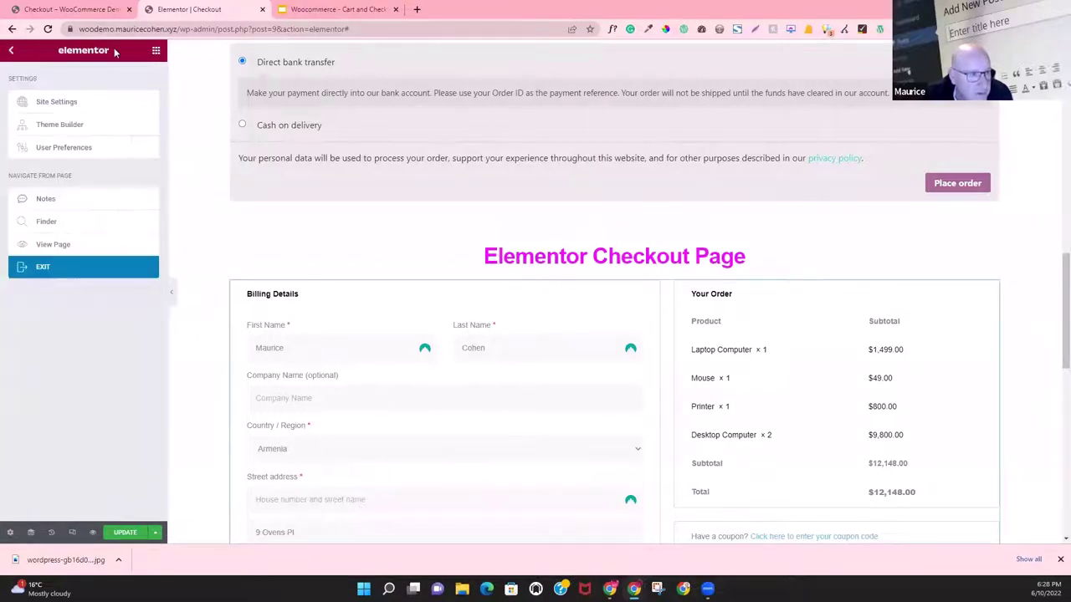
click(156, 51)
scroll(126, 335, down, 10)
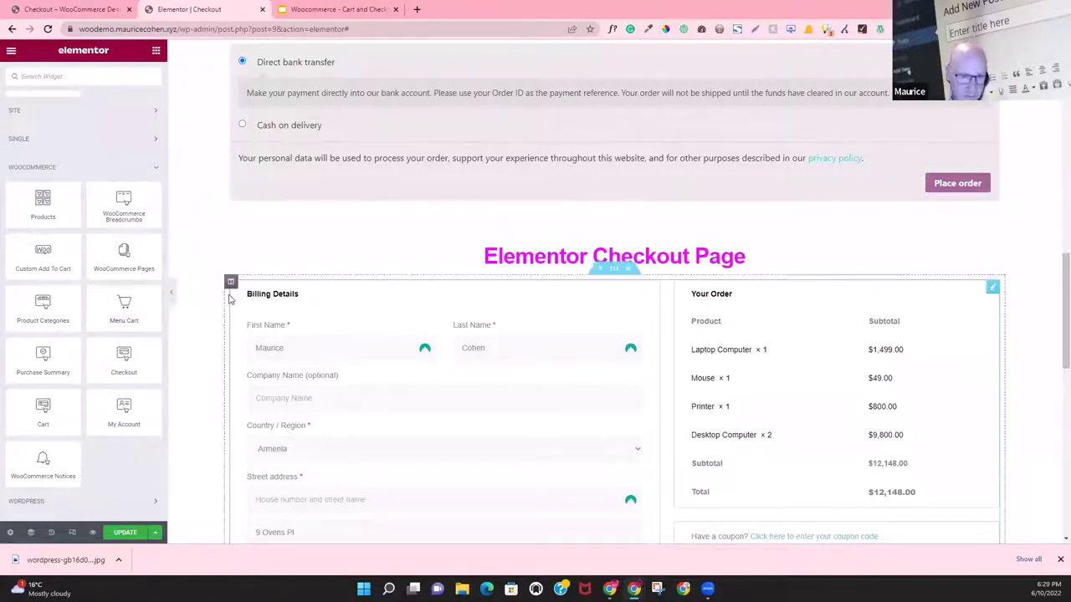
drag(109, 314, 741, 271)
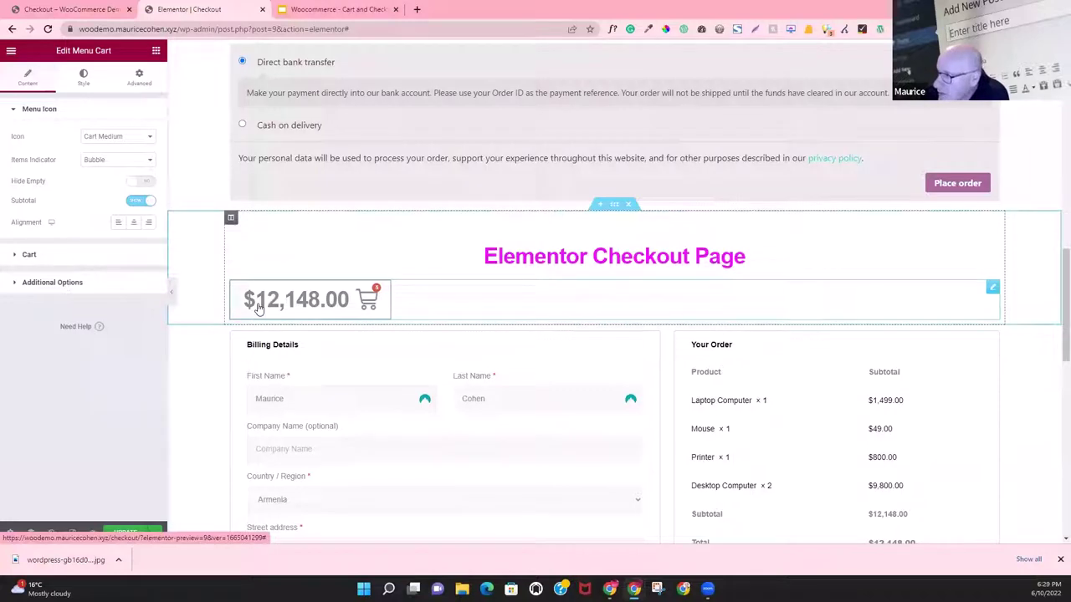
Step: Preview the Menu Cart's side cart and change the widget's icon to Basket Solid and finally to Bag Solid
click(272, 302)
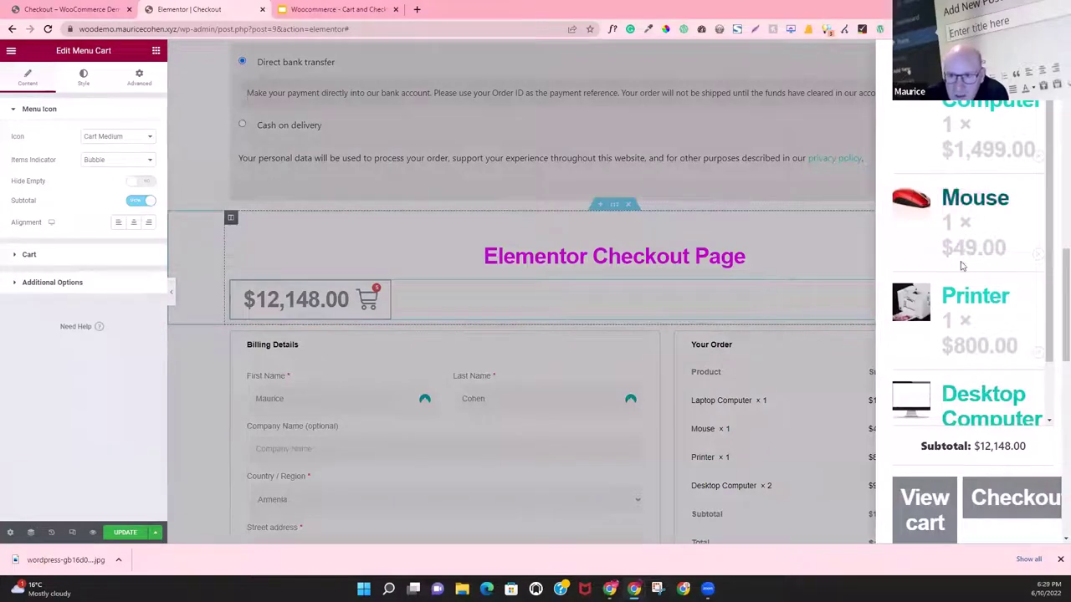
click(312, 304)
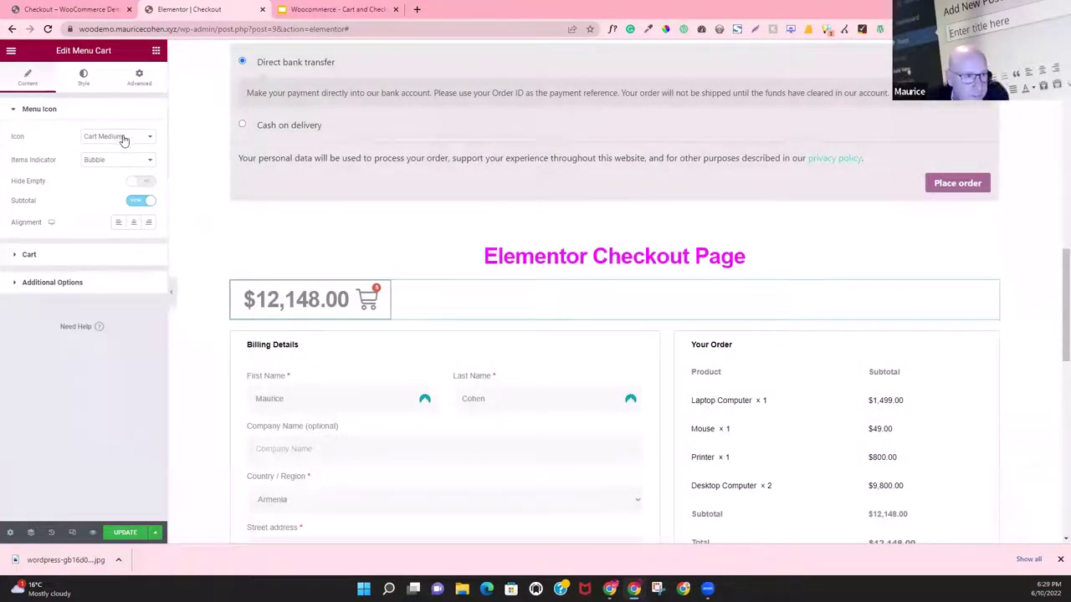
click(123, 137)
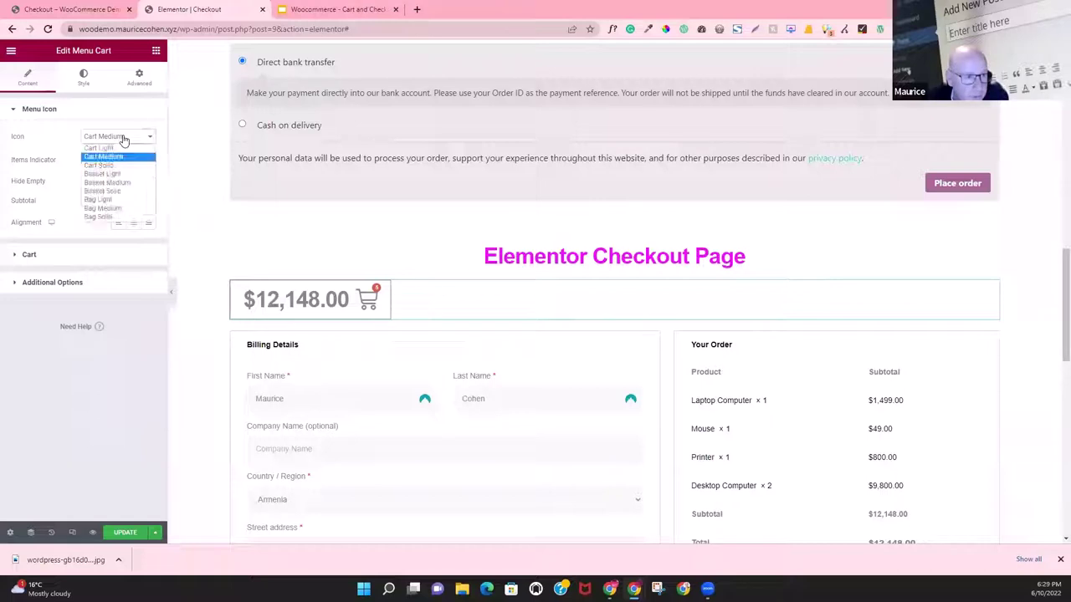
click(114, 192)
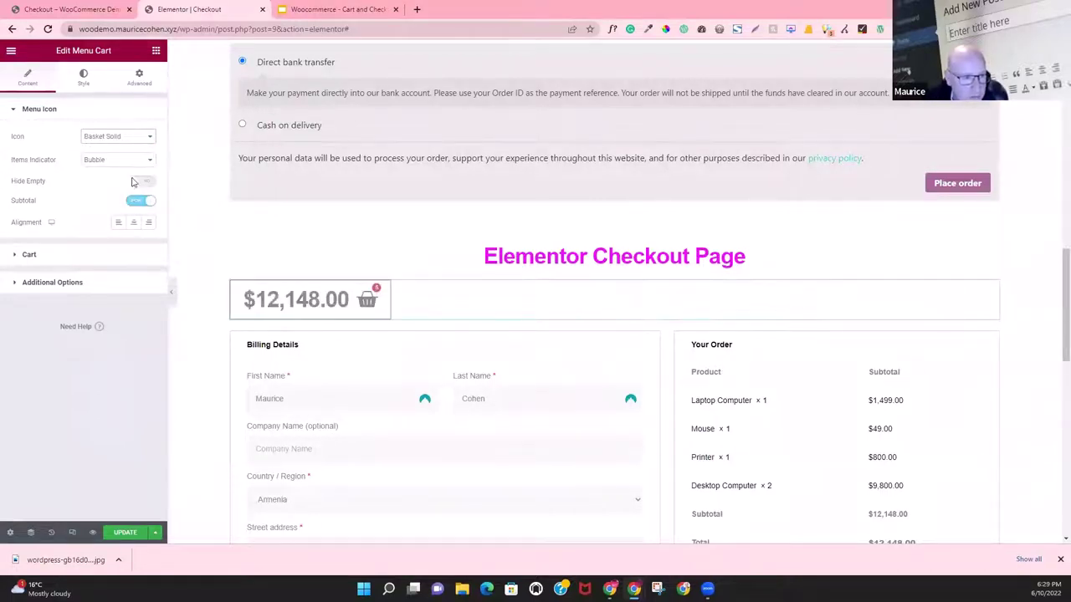
click(136, 138)
click(121, 219)
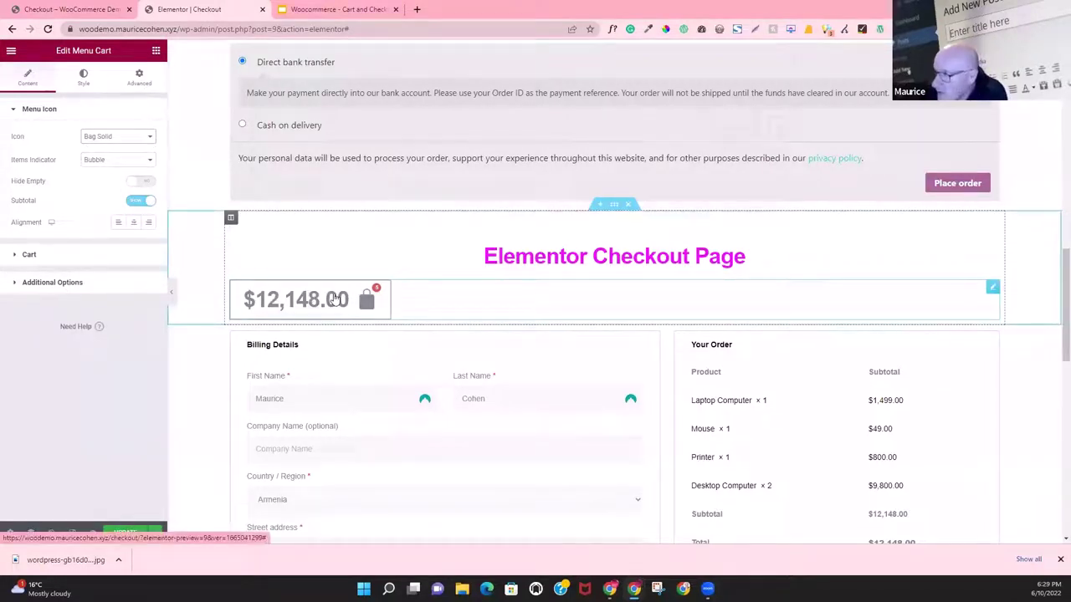
Step: Set the items indicator of the Menu Cart widget to Plain
scroll(432, 289, up, 10)
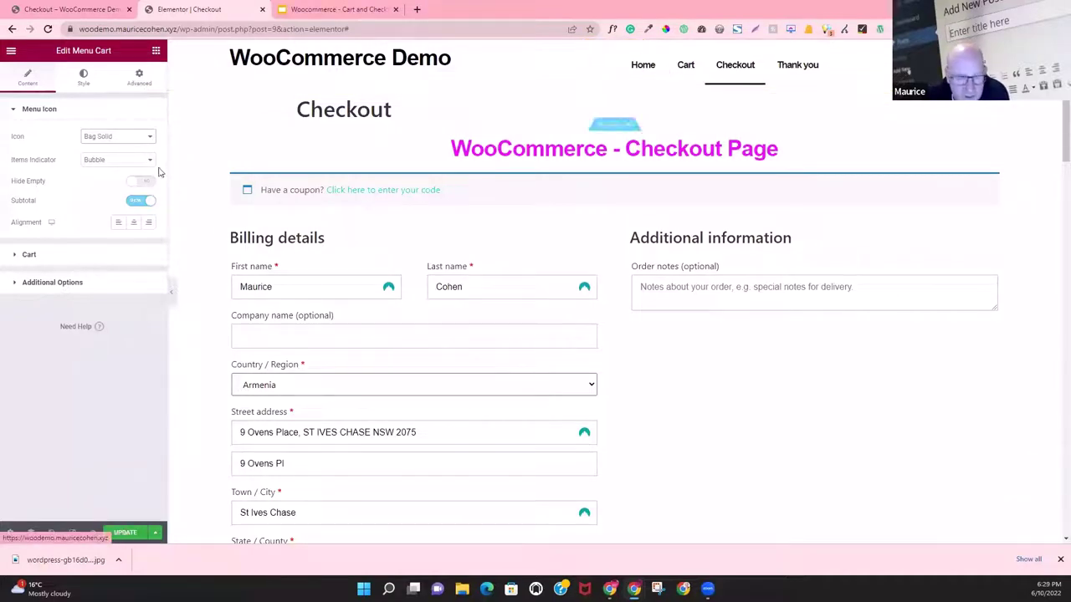
scroll(557, 385, down, 15)
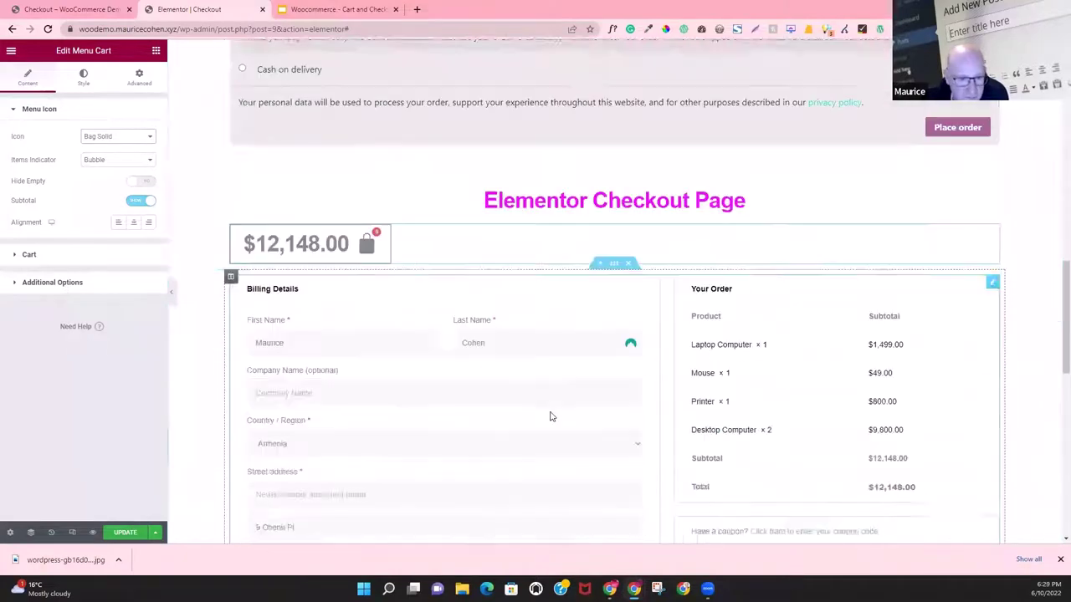
scroll(536, 375, up, 2)
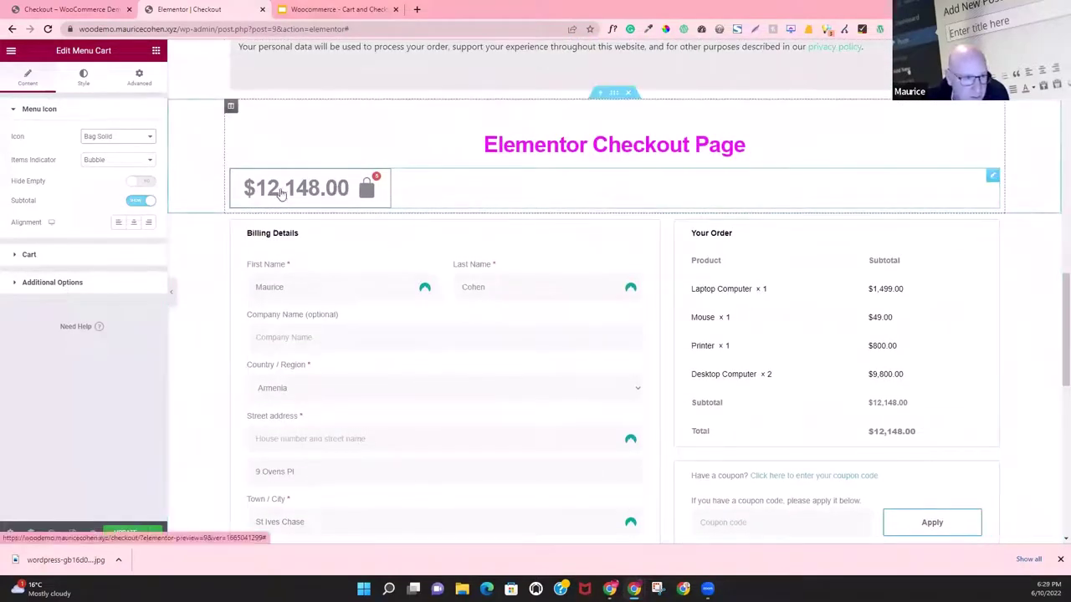
click(130, 161)
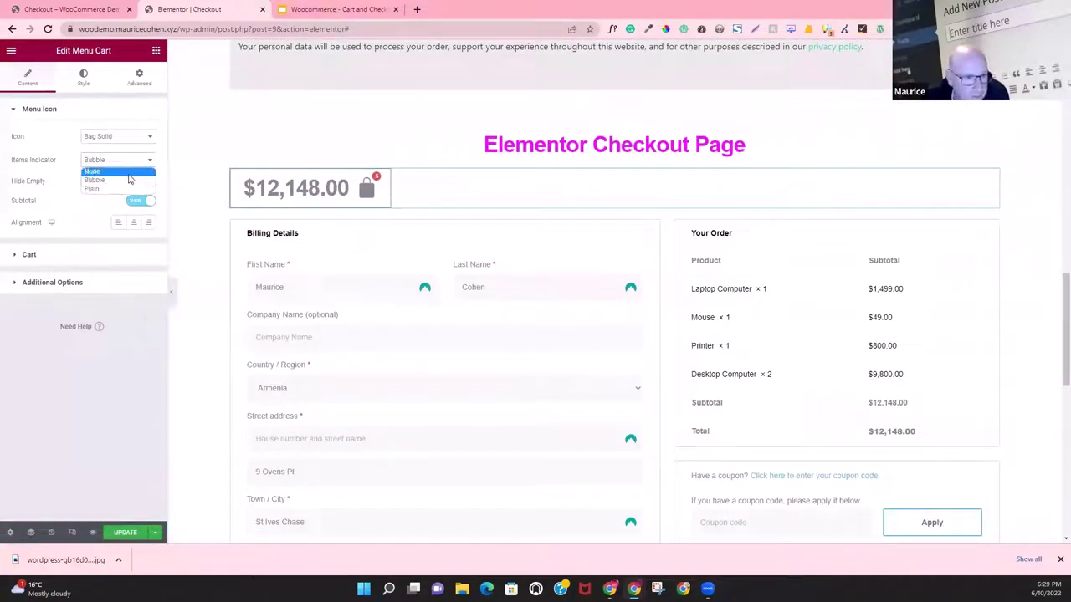
click(127, 189)
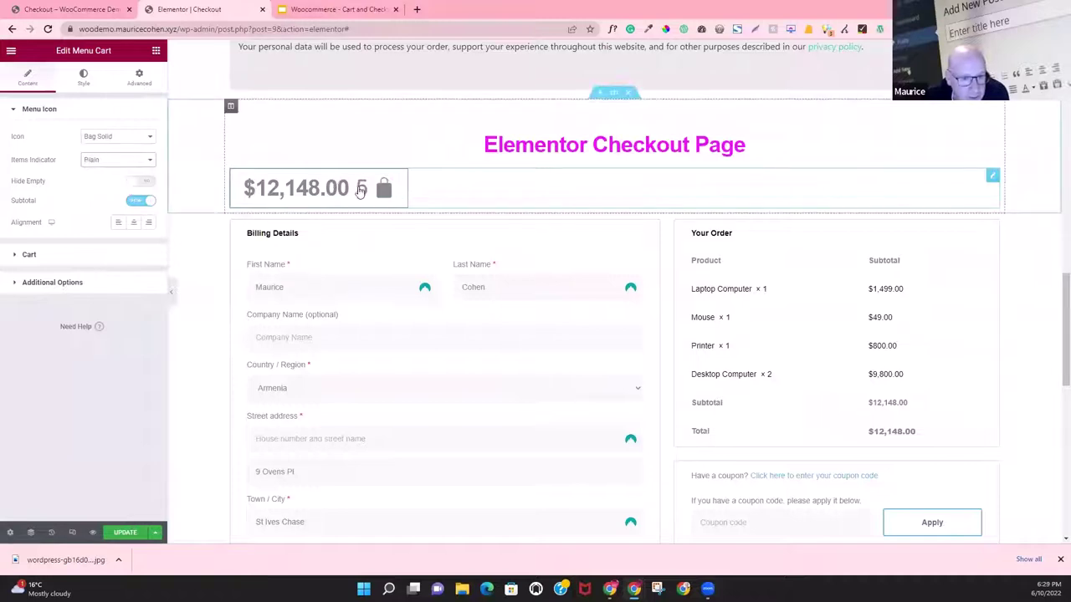
Step: Change the Menu Cart's icon to Cart Solid and finally Cart Light, and align the widget to the center
click(119, 139)
click(119, 167)
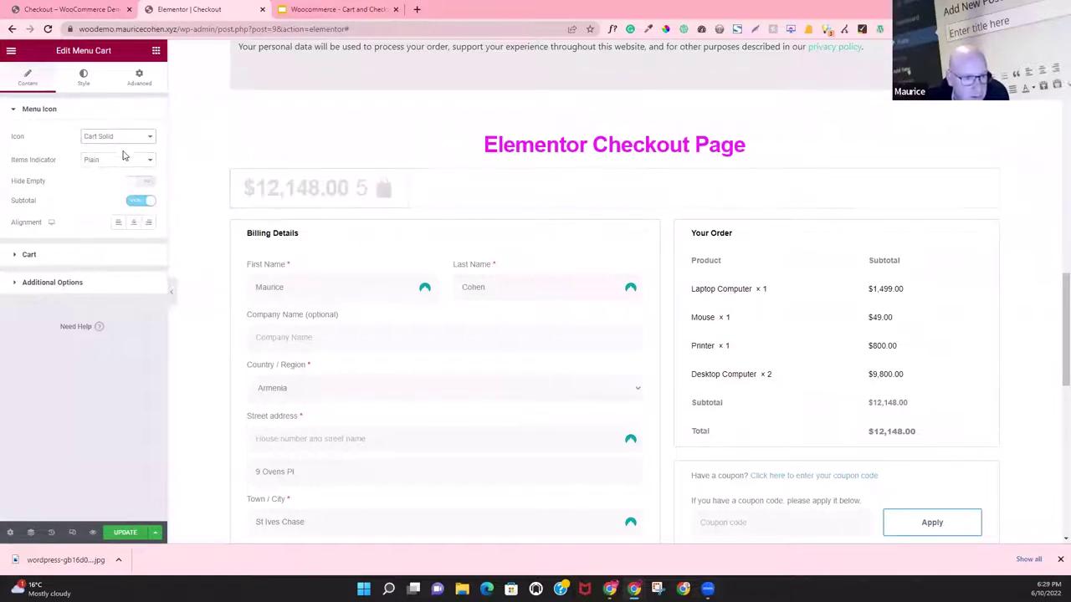
click(125, 138)
click(126, 151)
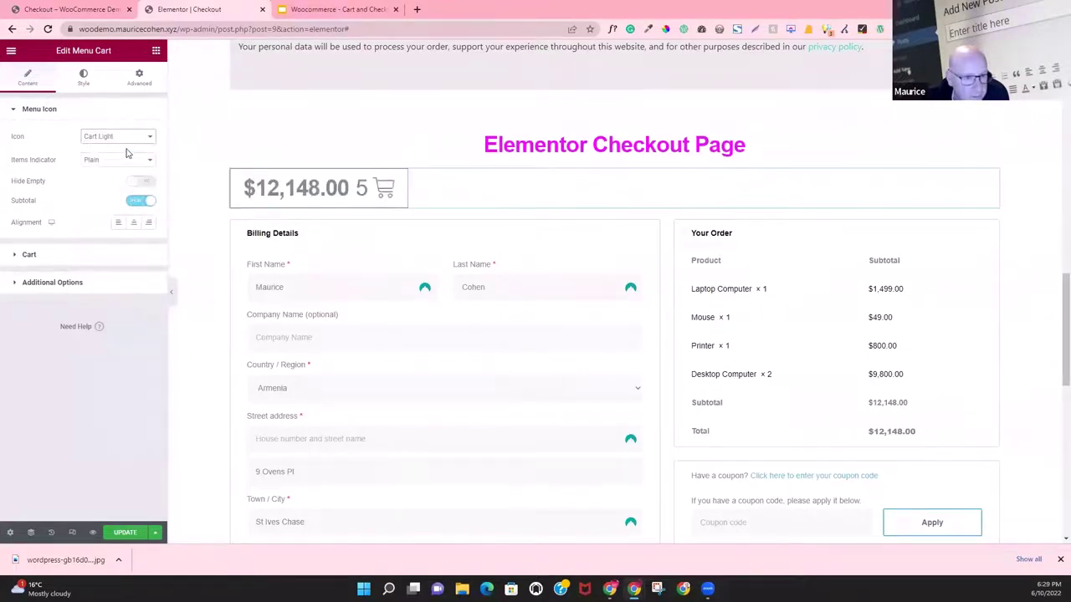
click(133, 221)
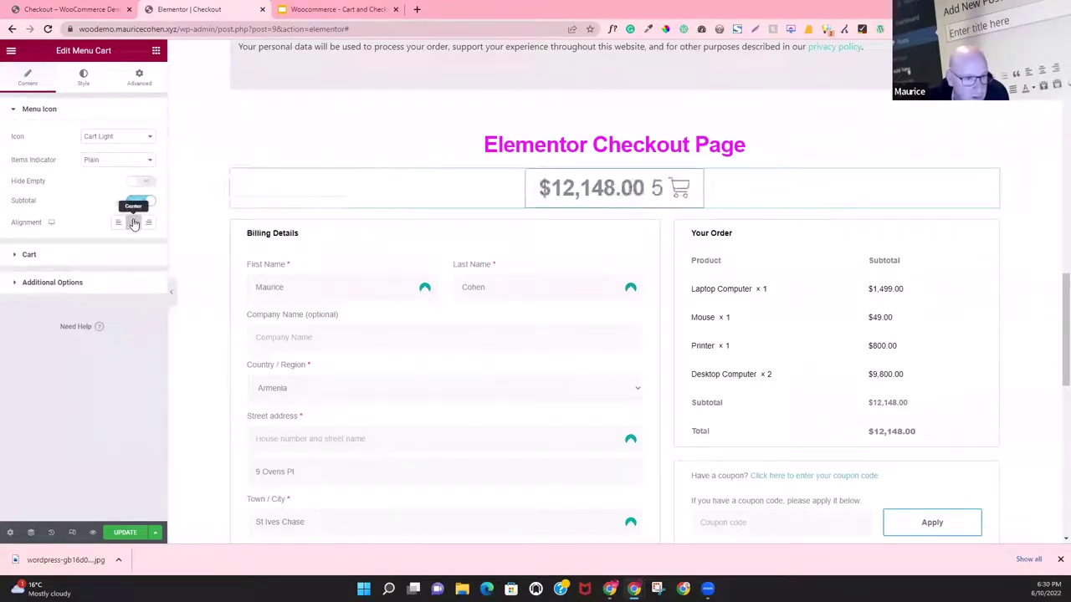
Step: Set the Menu Cart's cart type to Mini Cart
click(89, 257)
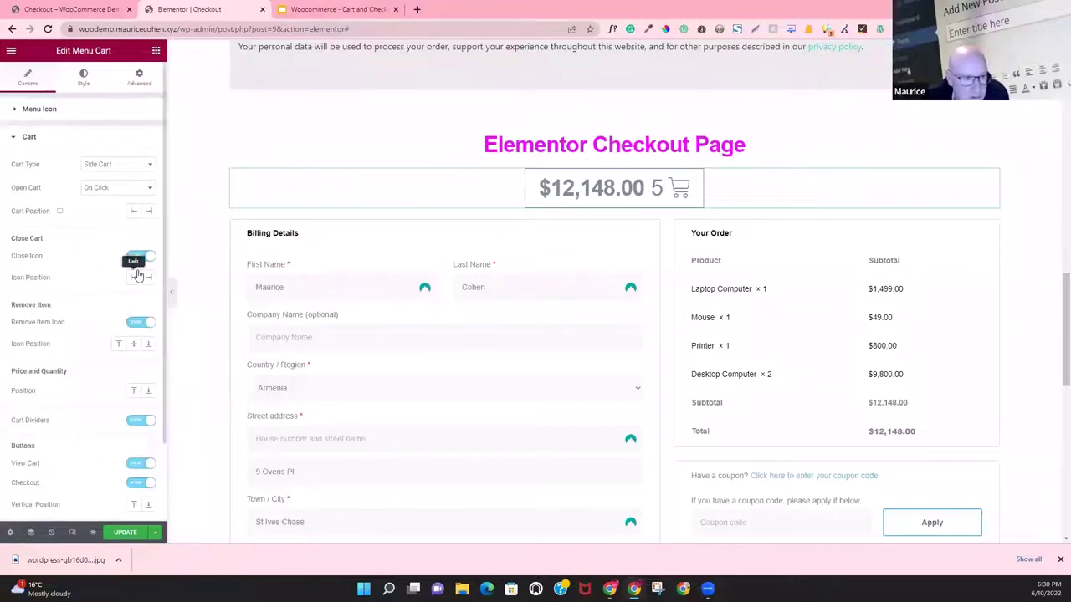
click(128, 167)
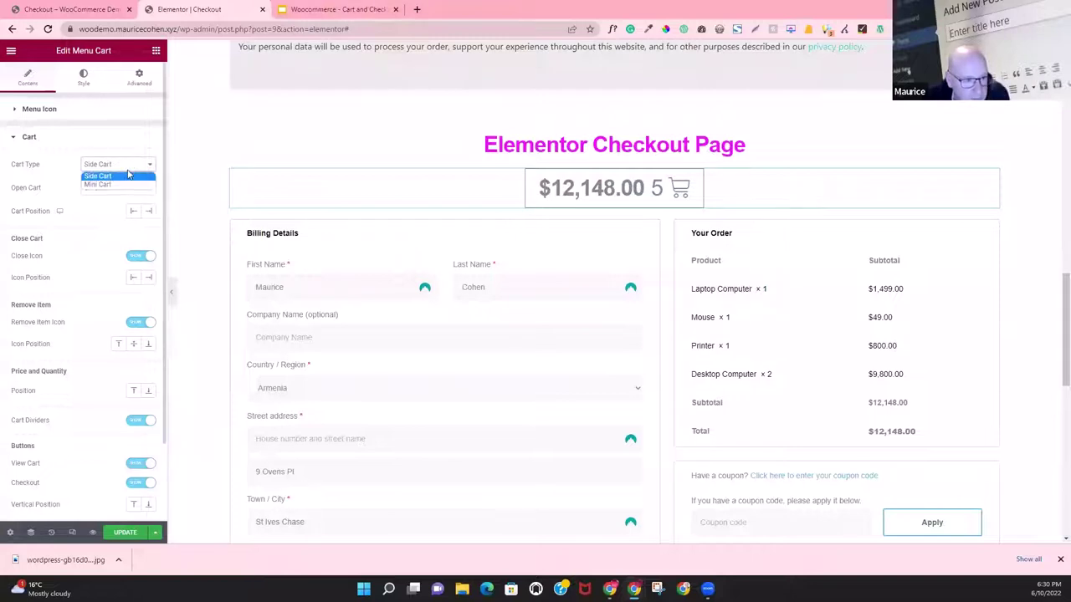
click(128, 184)
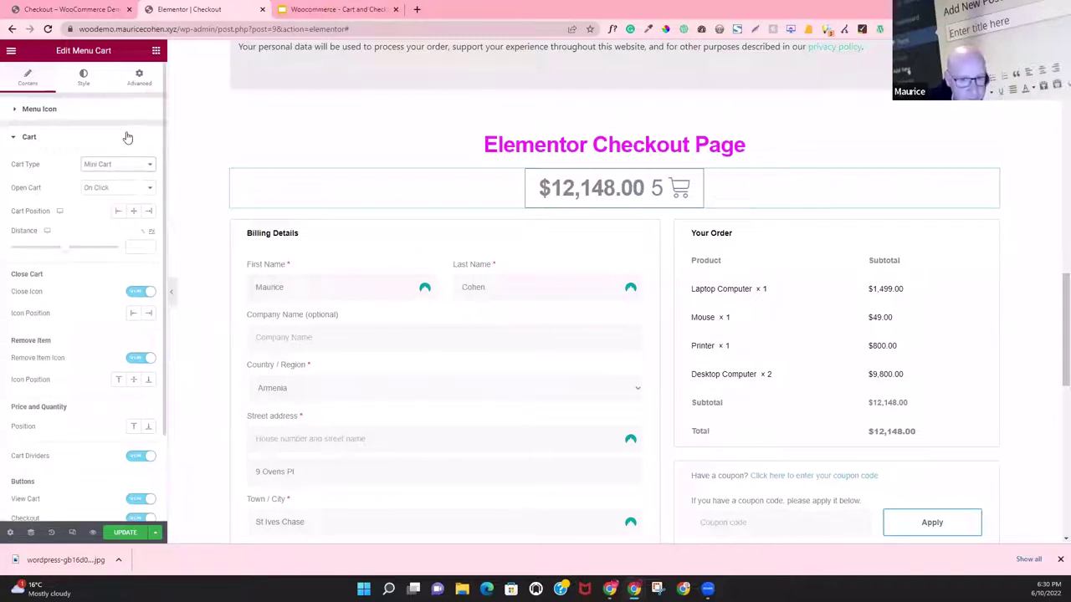
Step: Review the Menu Cart's cart-opening choices, its remaining cart settings and its additional options
click(111, 189)
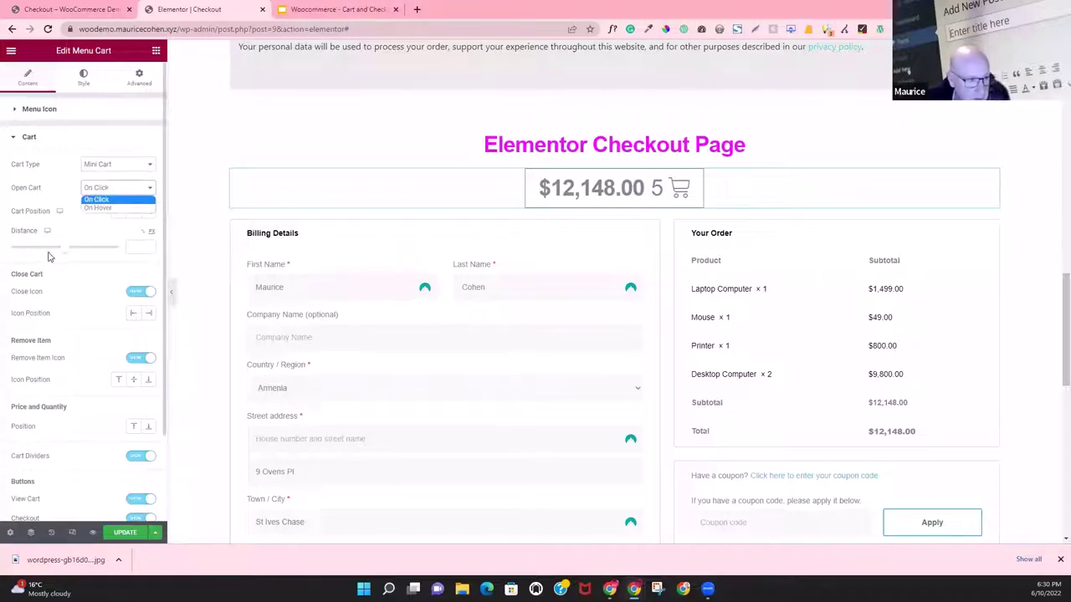
click(74, 283)
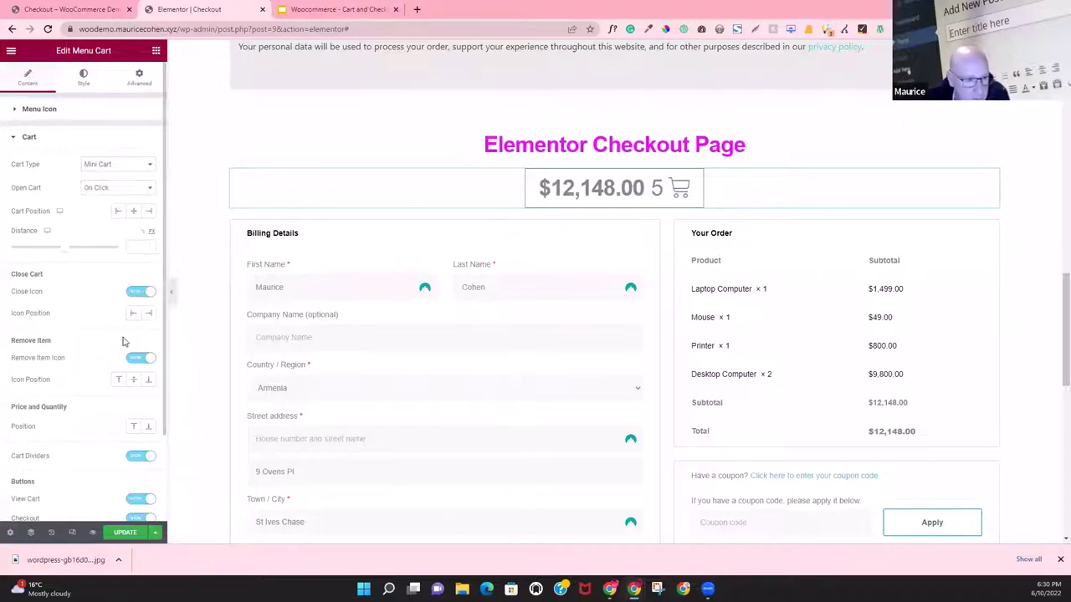
scroll(102, 335, down, 2)
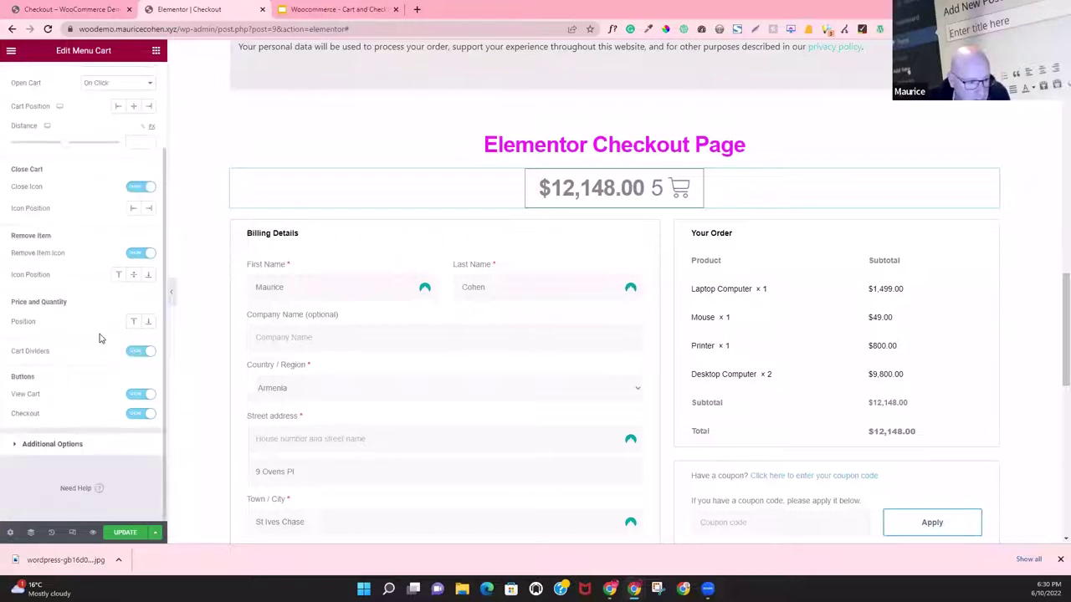
click(80, 446)
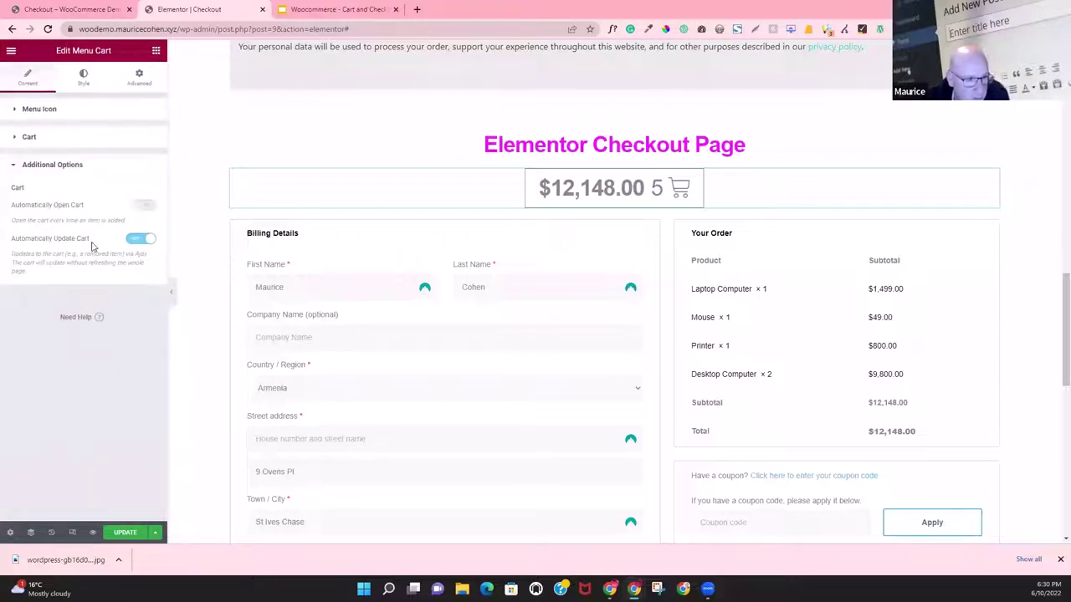
click(29, 137)
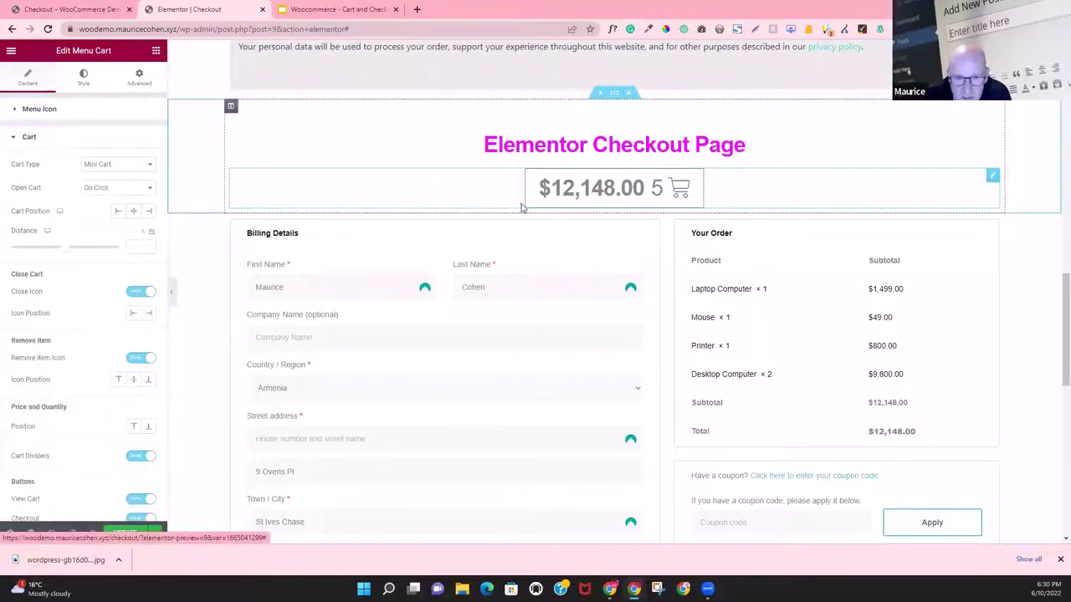
scroll(131, 366, down, 2)
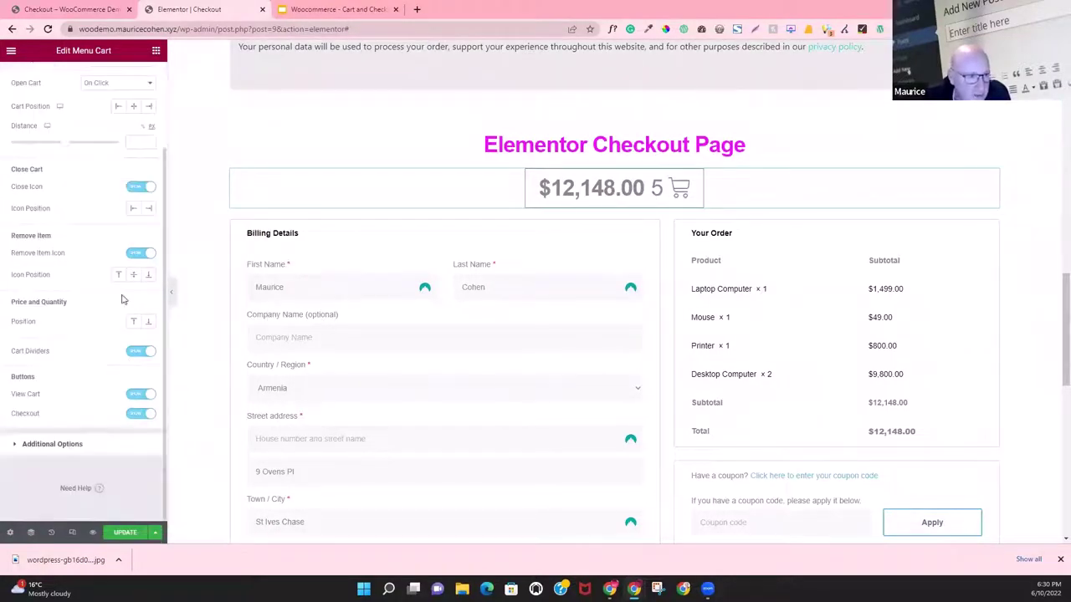
Step: Look through the available WooCommerce widgets and delete the Menu Cart widget below the "Elementor Checkout Page" heading
click(156, 51)
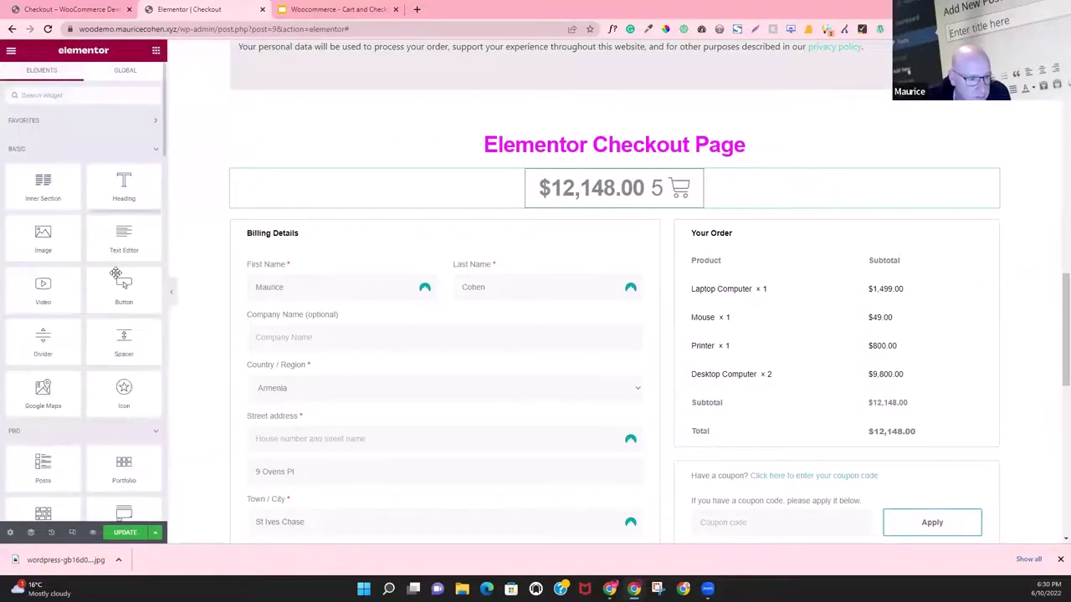
scroll(120, 337, down, 10)
scroll(120, 338, down, 5)
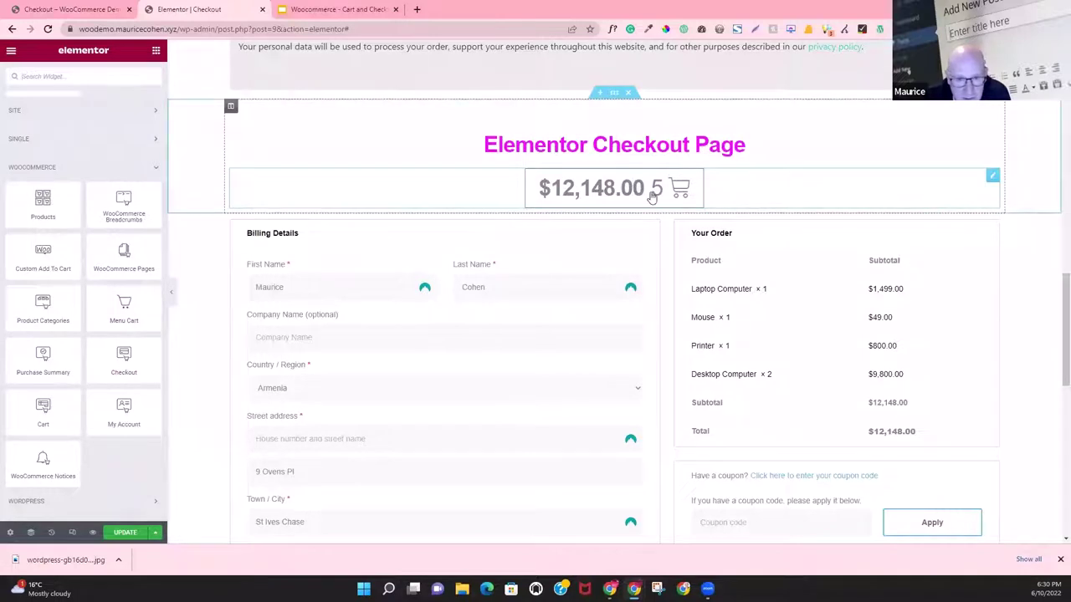
click(991, 176)
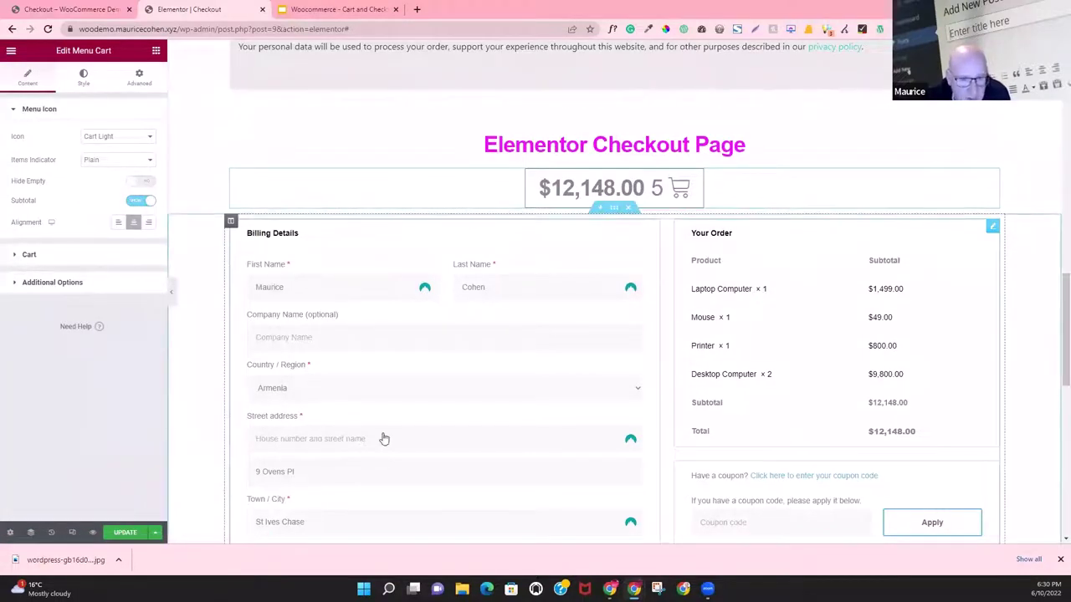
right_click(689, 193)
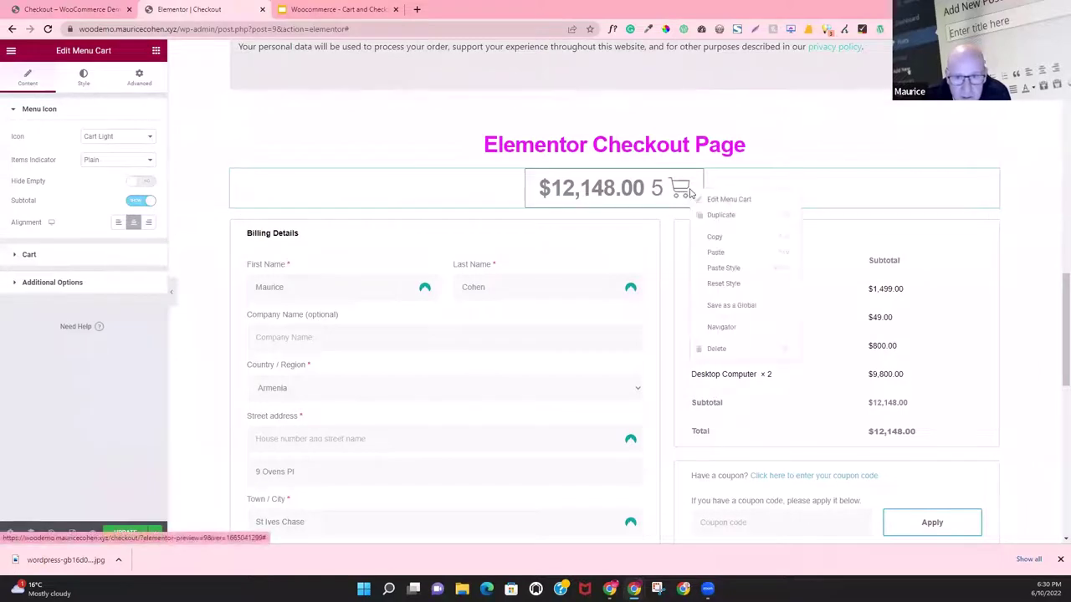
click(716, 348)
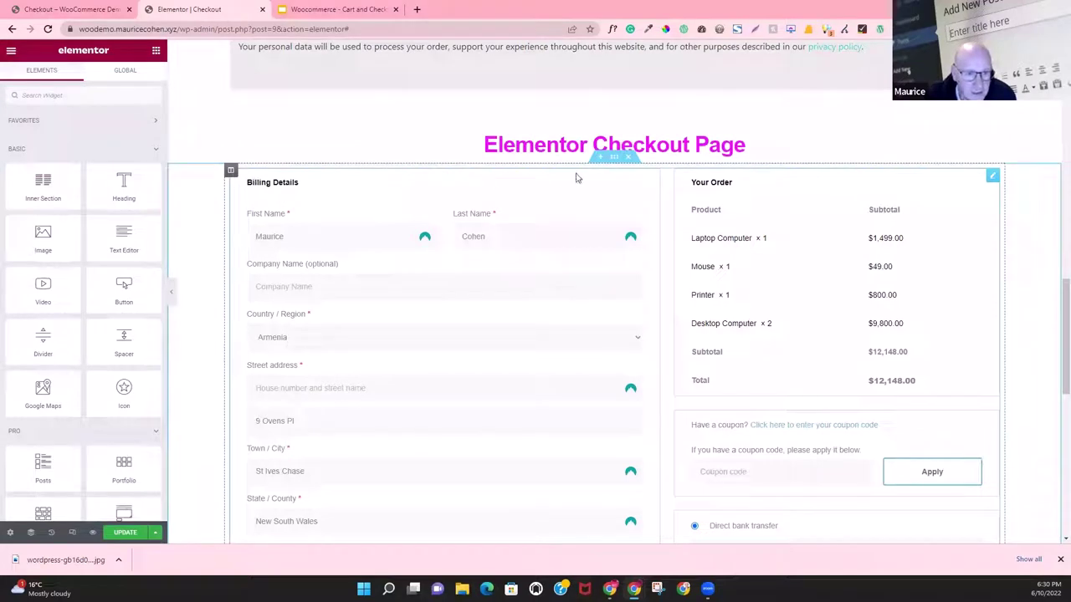
Step: Set the background color of the Checkout widget's sections to the global color Gray Light BG
click(993, 177)
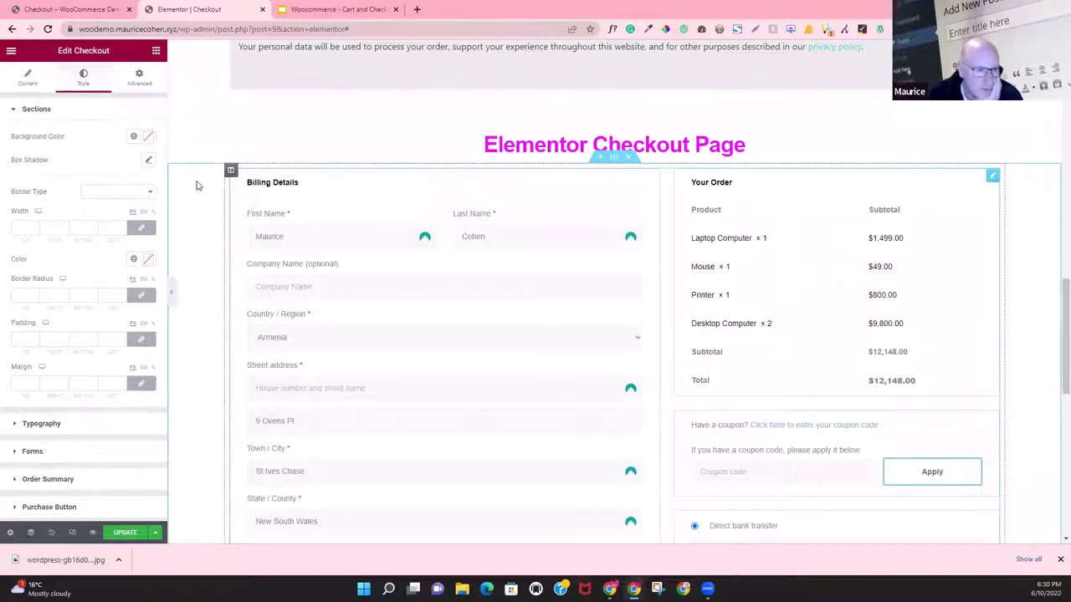
click(146, 139)
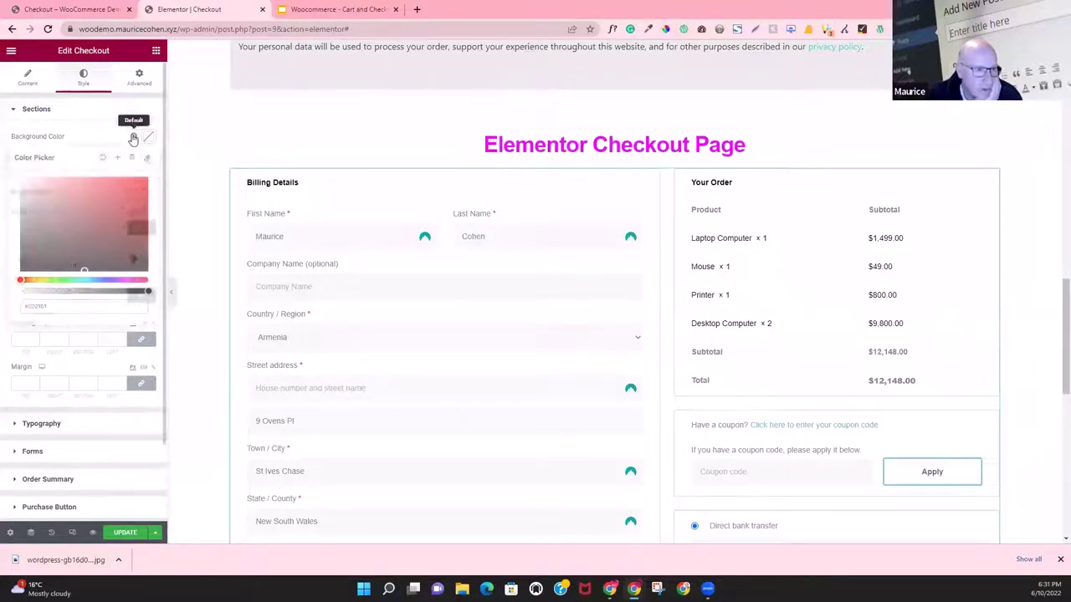
click(132, 137)
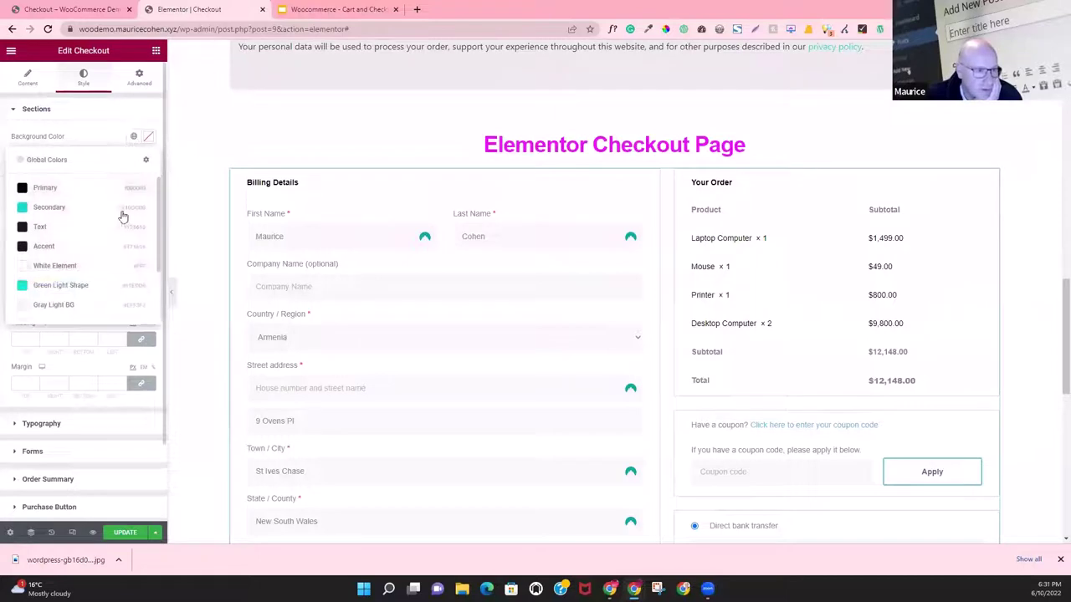
click(73, 304)
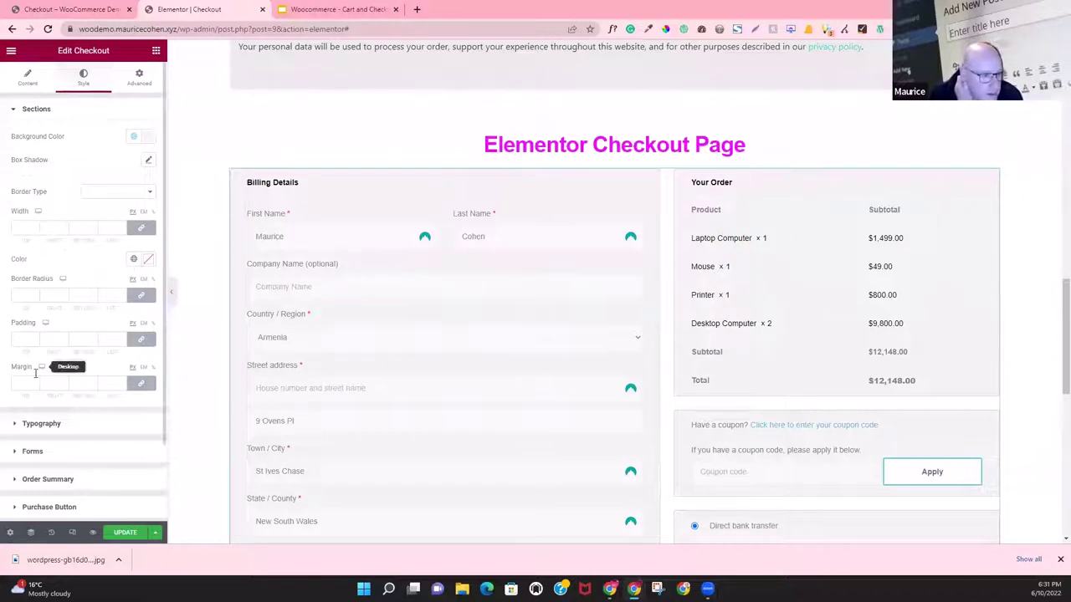
Step: Set the typography color of the Checkout widget's titles to red #EC1D1D
click(50, 426)
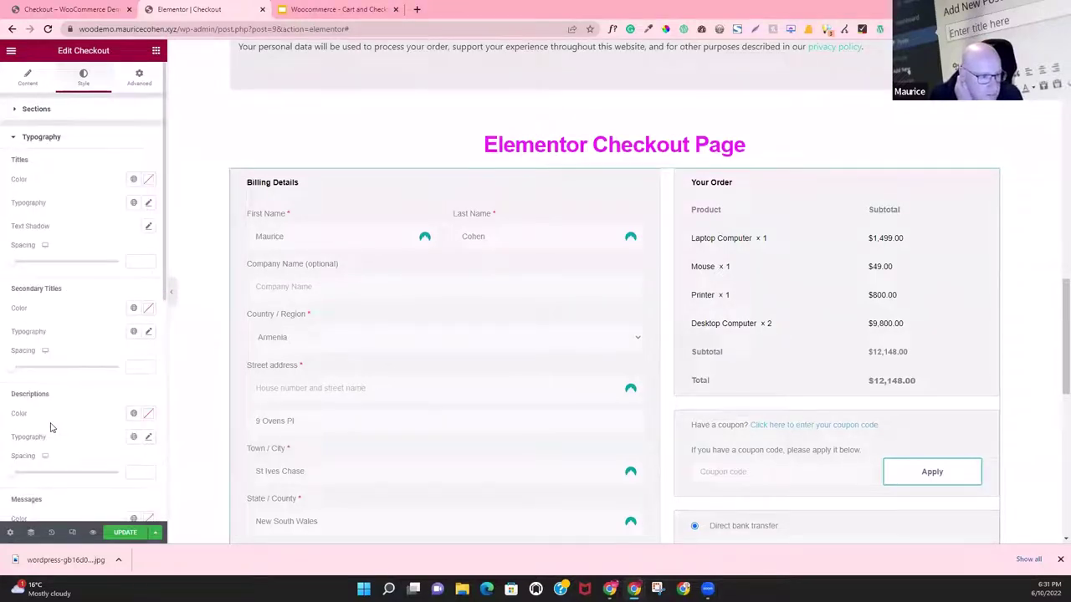
click(135, 181)
click(147, 180)
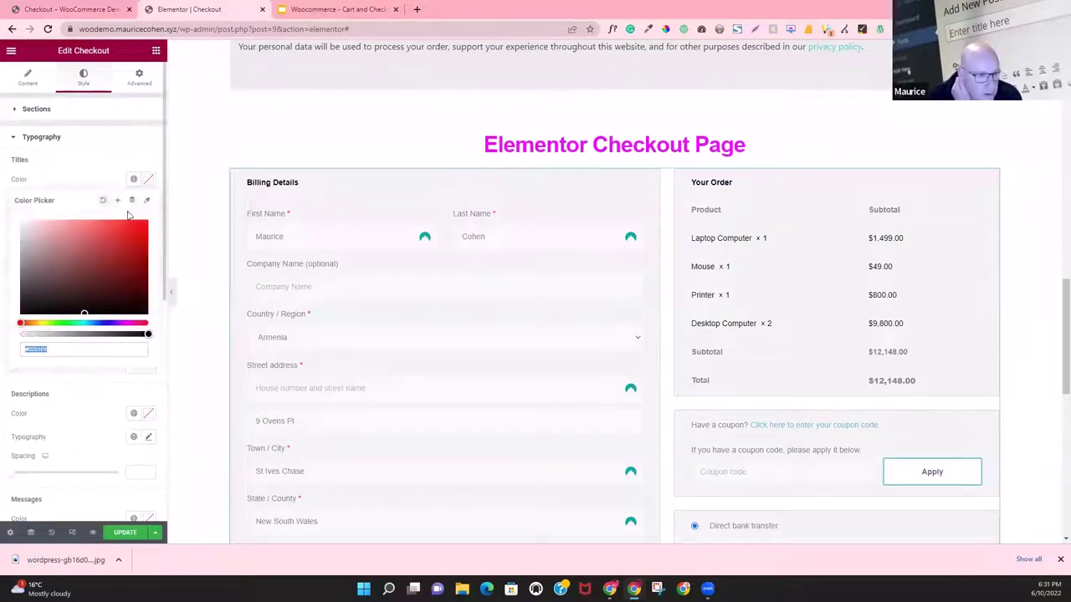
text(#EC1D1D)
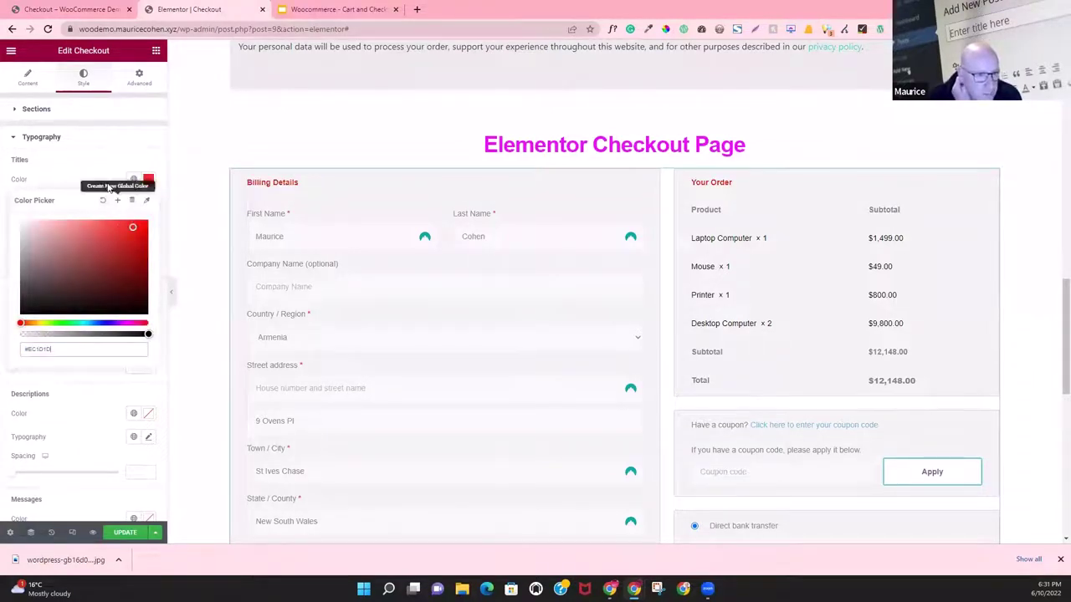
click(107, 186)
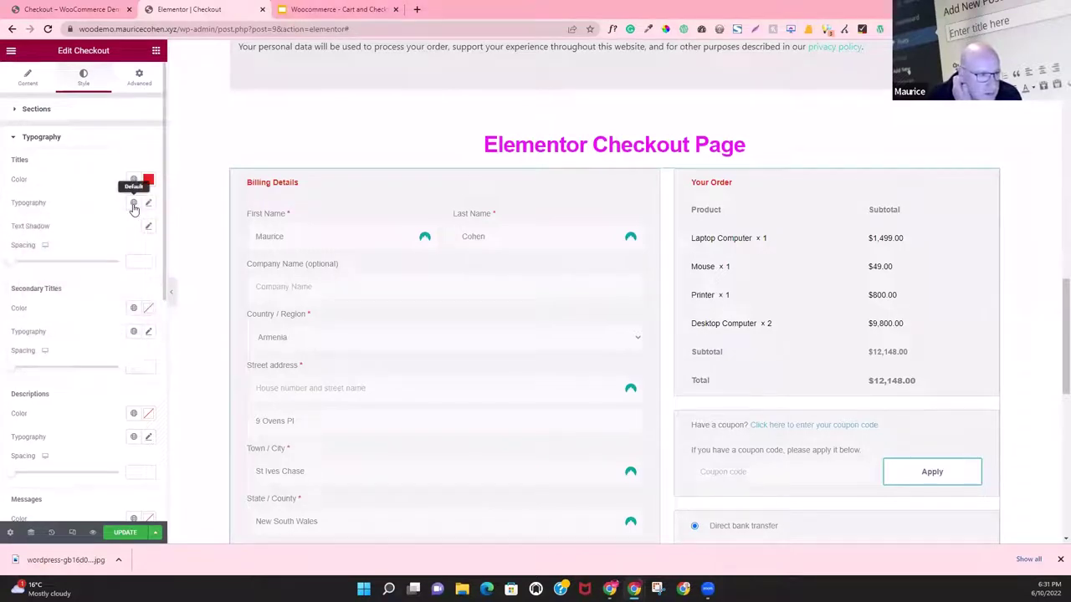
Step: Apply the global font Text Bold to the typography of the Checkout widget's titles
click(133, 206)
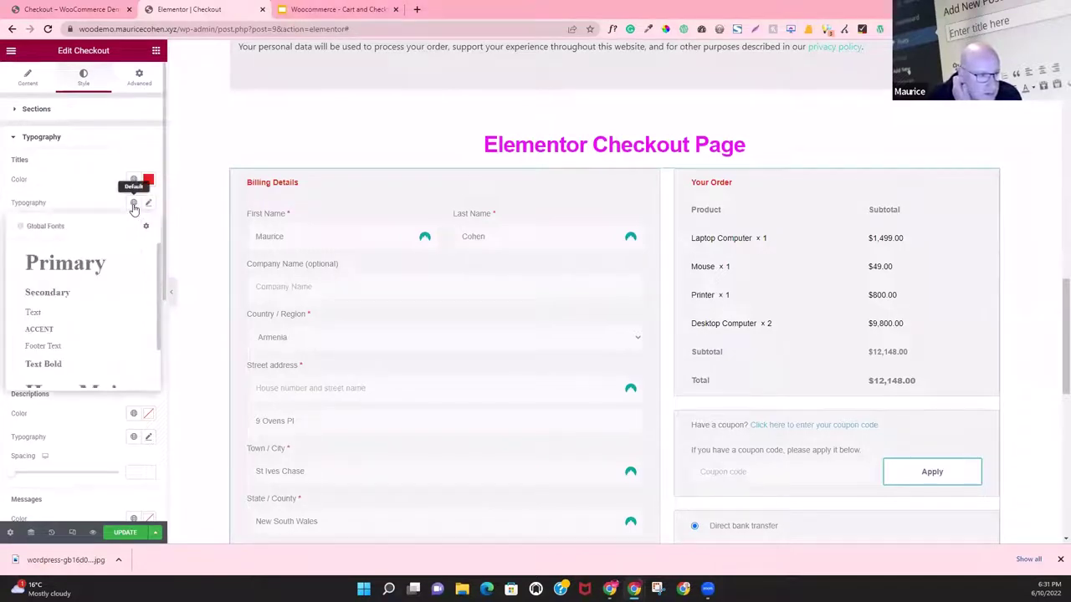
click(60, 364)
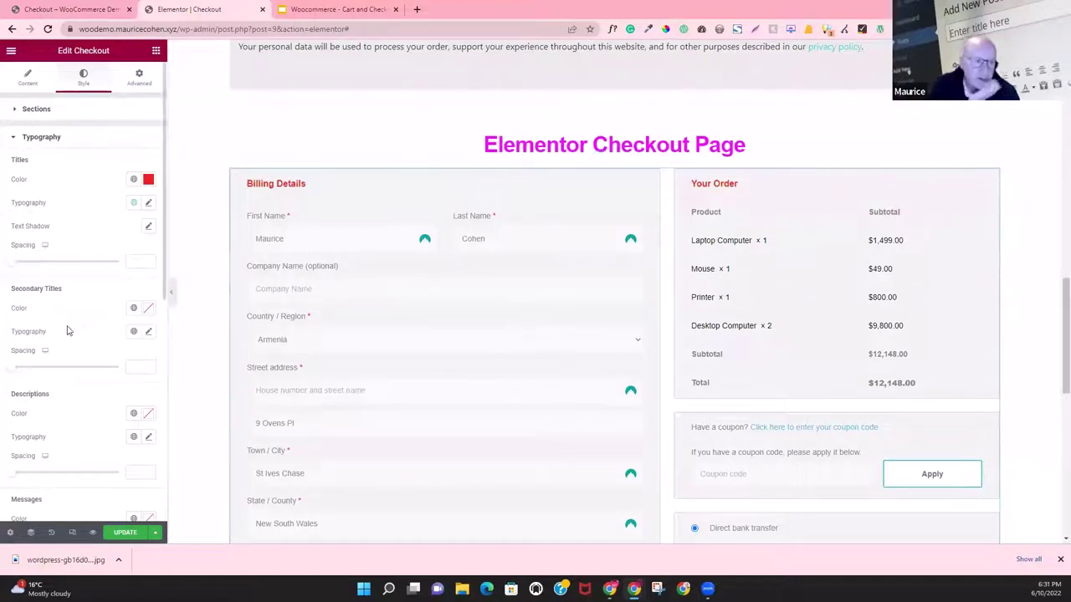
Step: Review the Checkout widget's typography settings from secondary titles to links, and compare with the standard WooCommerce checkout form above
scroll(111, 344, down, 3)
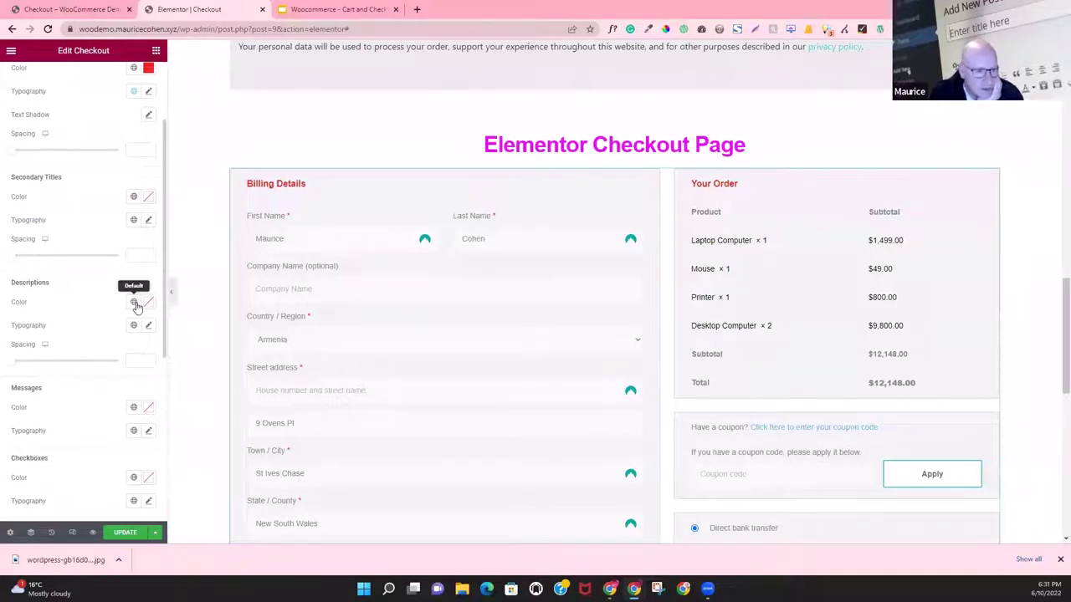
click(148, 303)
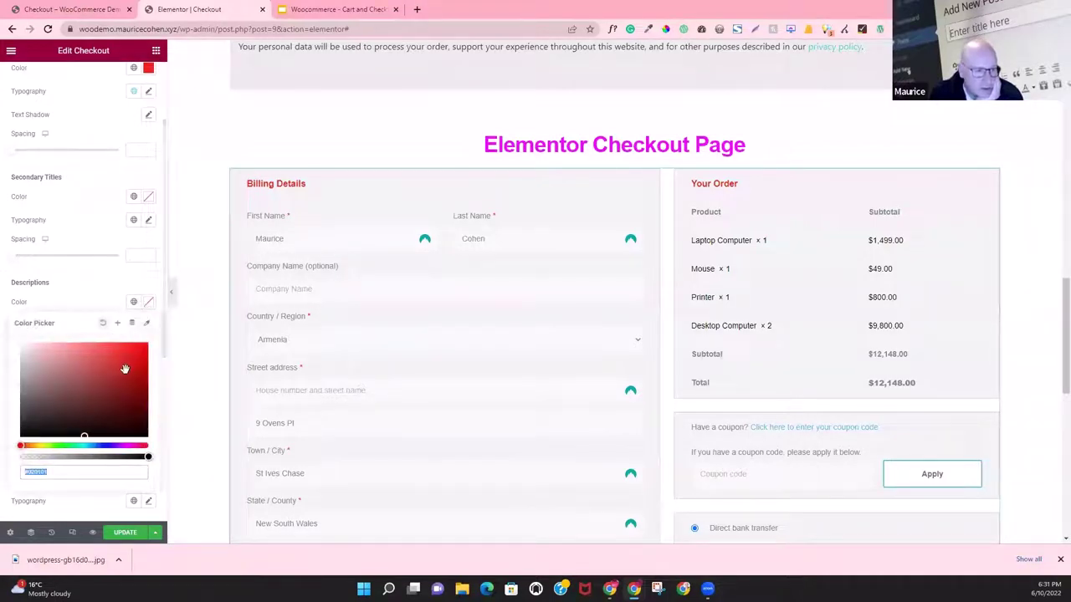
click(107, 306)
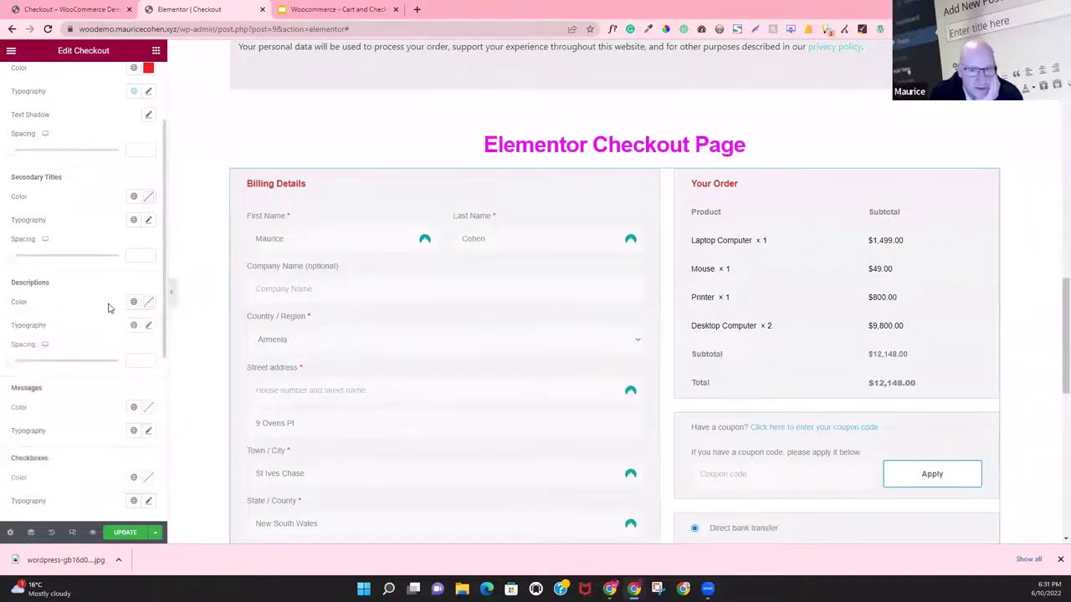
scroll(101, 344, down, 2)
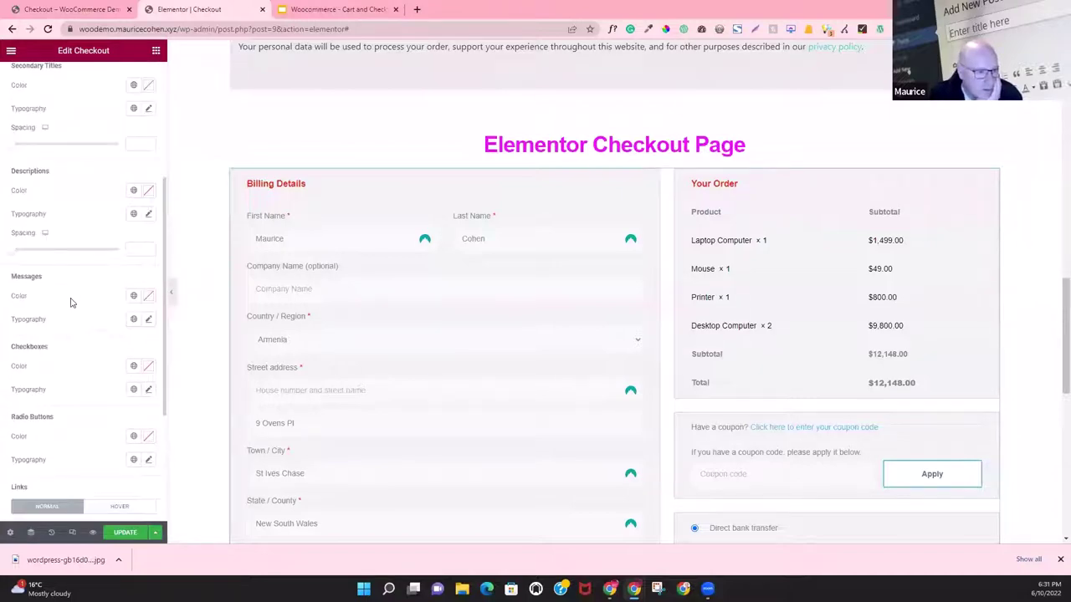
scroll(374, 208, up, 3)
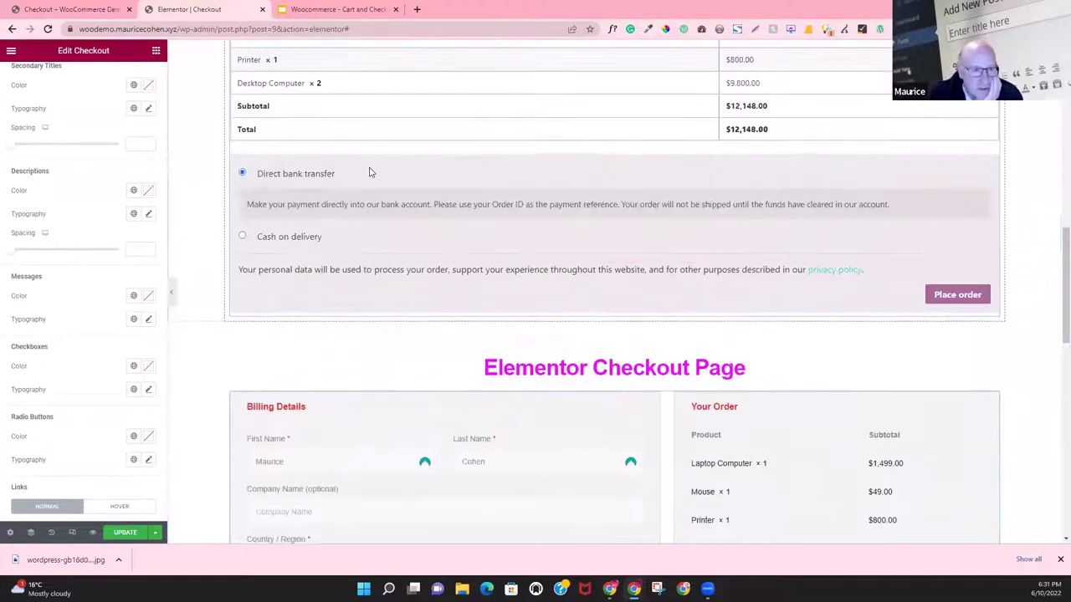
scroll(461, 270, up, 10)
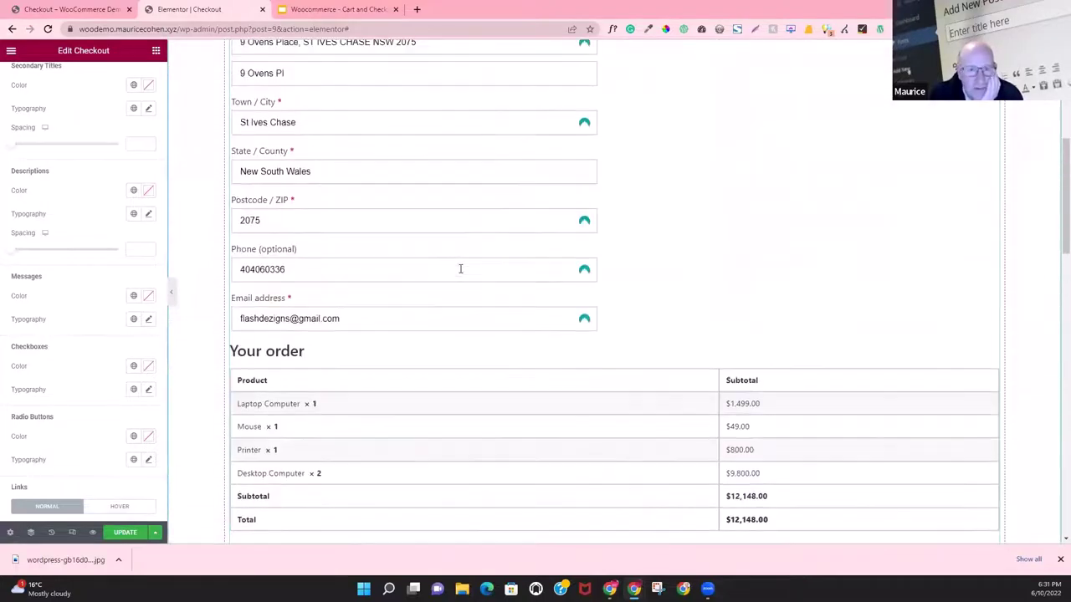
scroll(175, 348, down, 5)
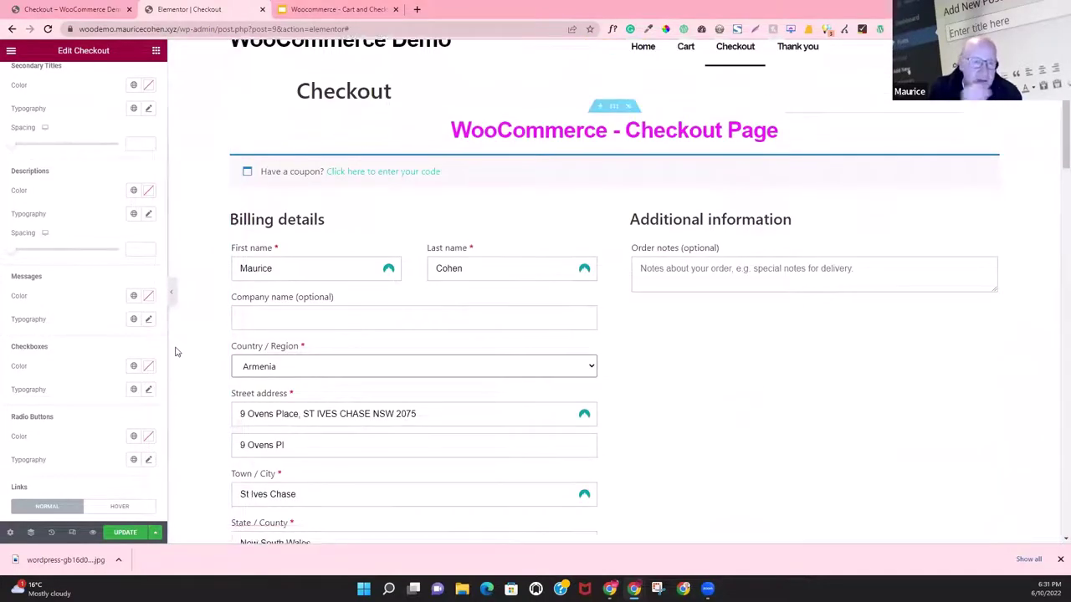
scroll(176, 350, down, 2)
scroll(37, 364, down, 3)
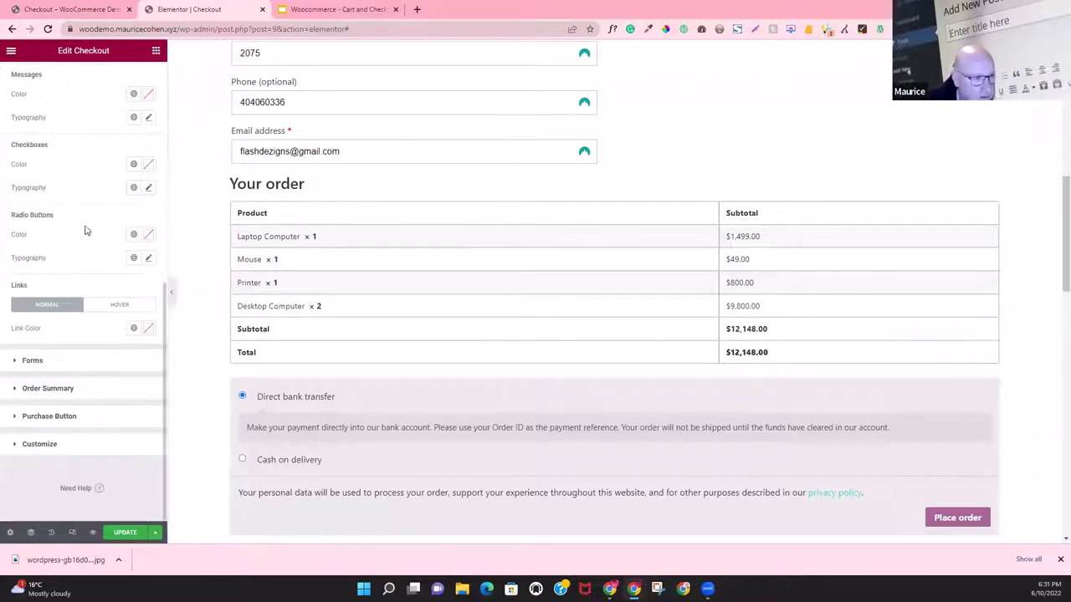
scroll(80, 360, up, 3)
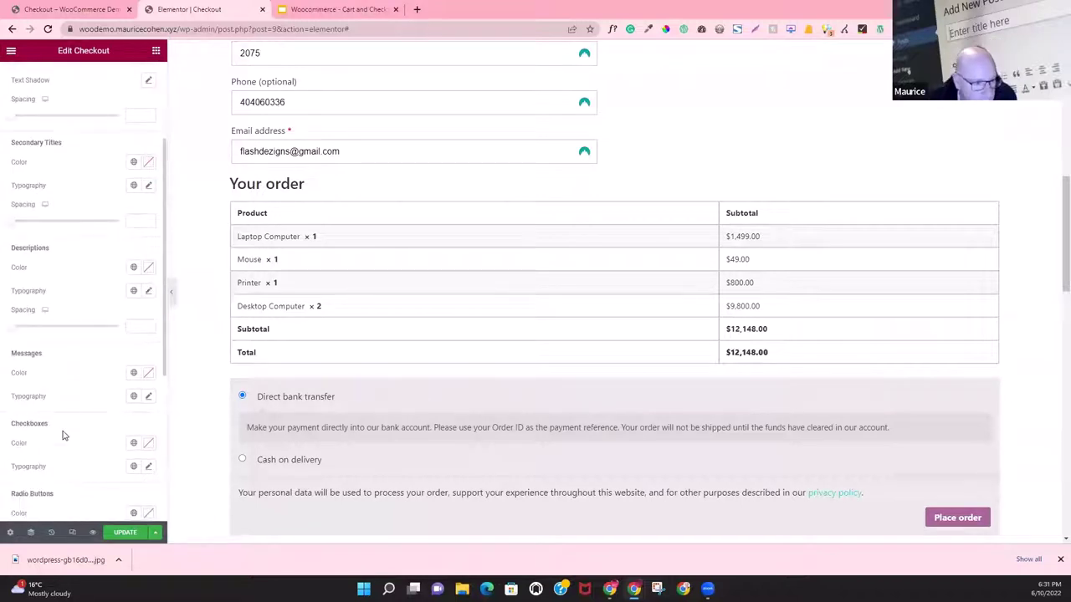
scroll(63, 435, down, 2)
scroll(65, 434, down, 3)
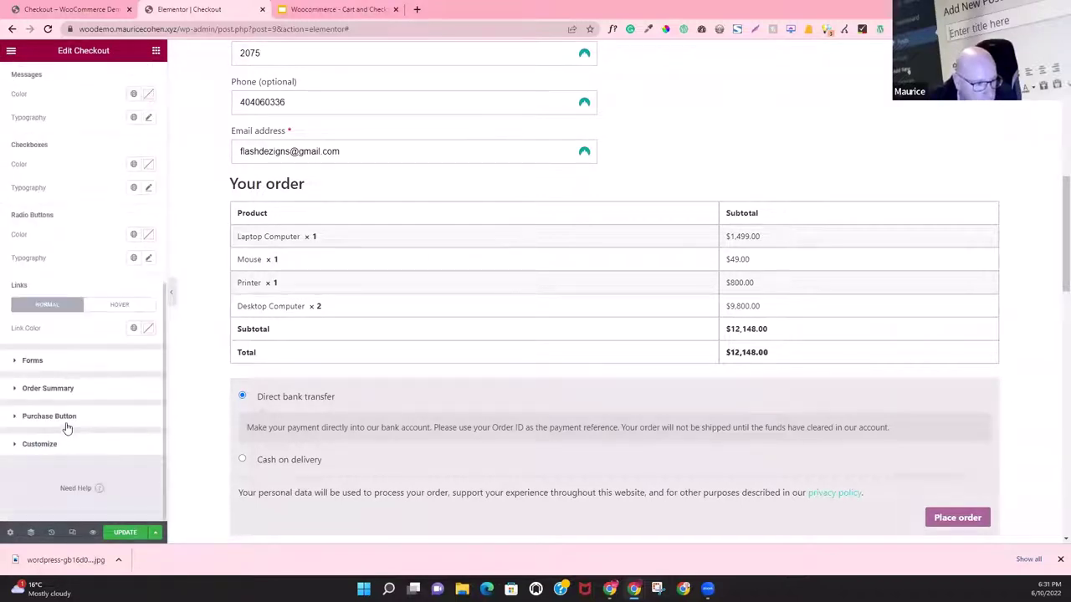
Step: Set the normal link color in the Checkout widget's typography to red #E71C1C
click(147, 331)
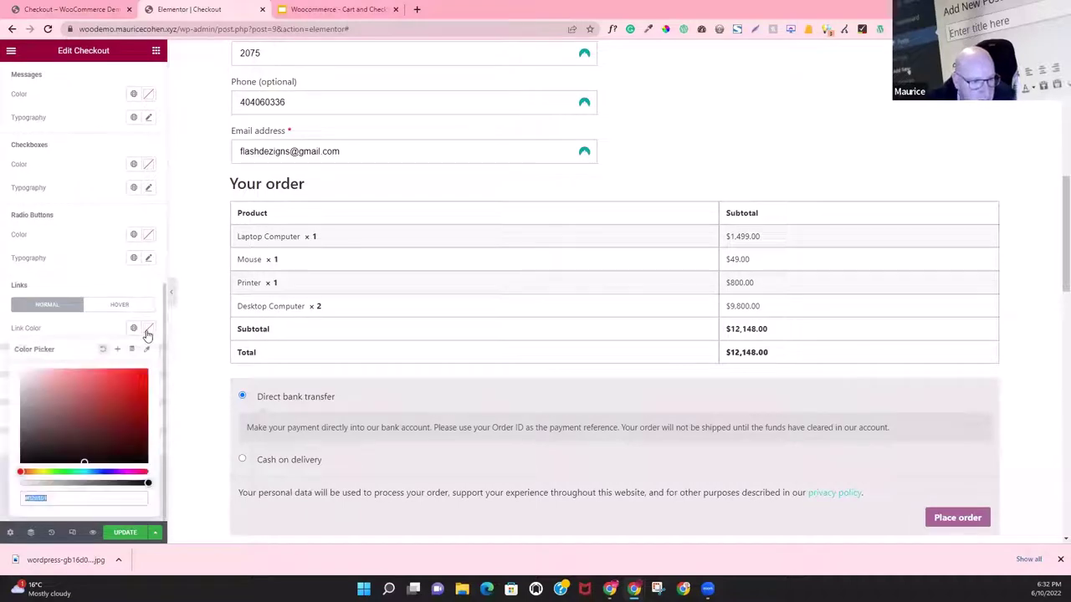
click(131, 377)
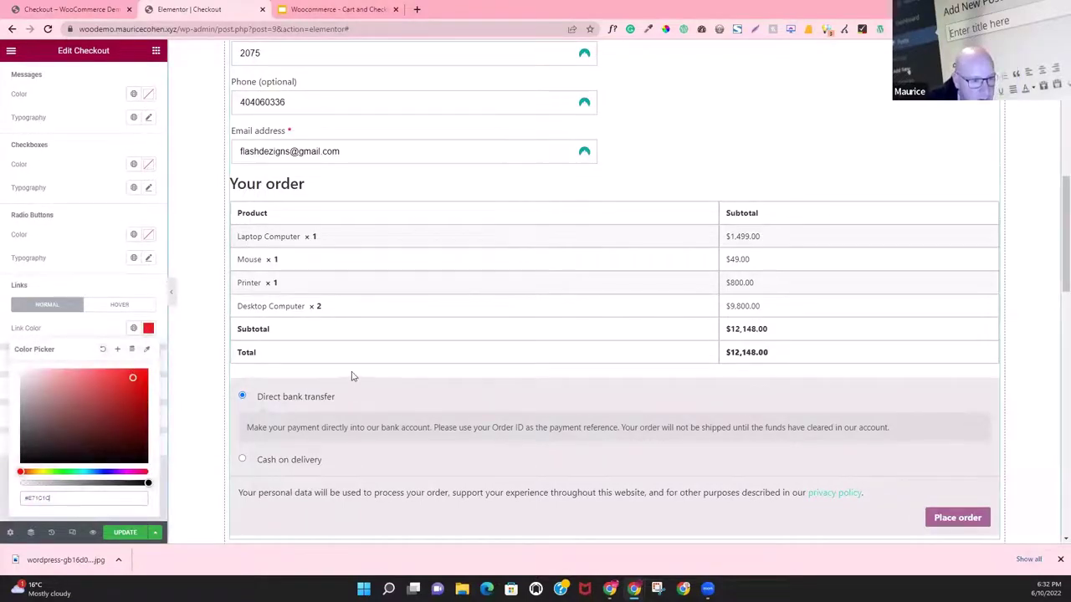
scroll(350, 379, down, 6)
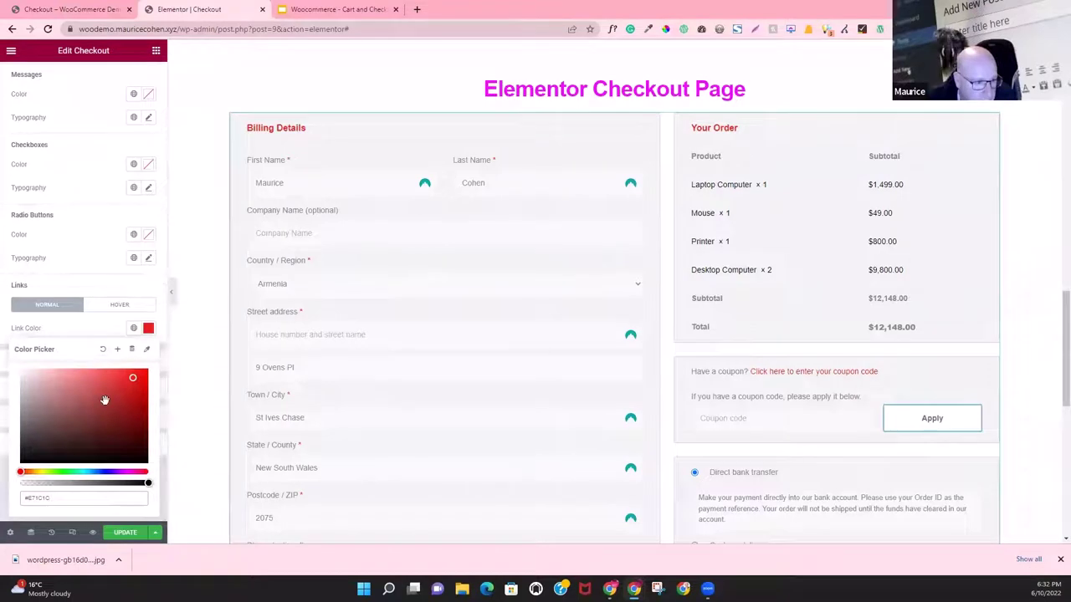
click(81, 334)
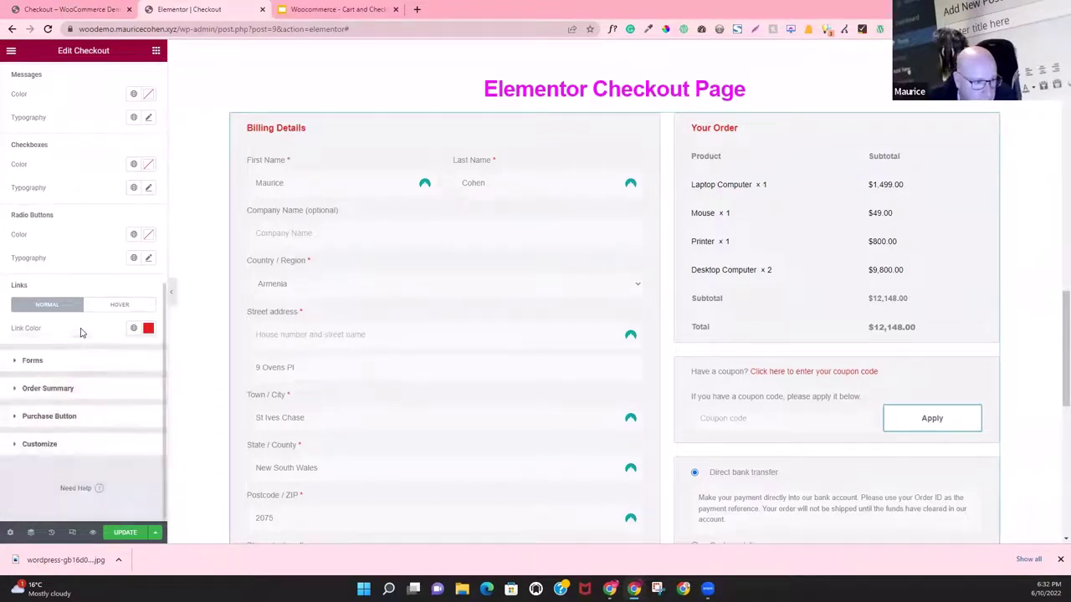
Step: Style the order summary items with a red text color and the global font Accent
click(46, 388)
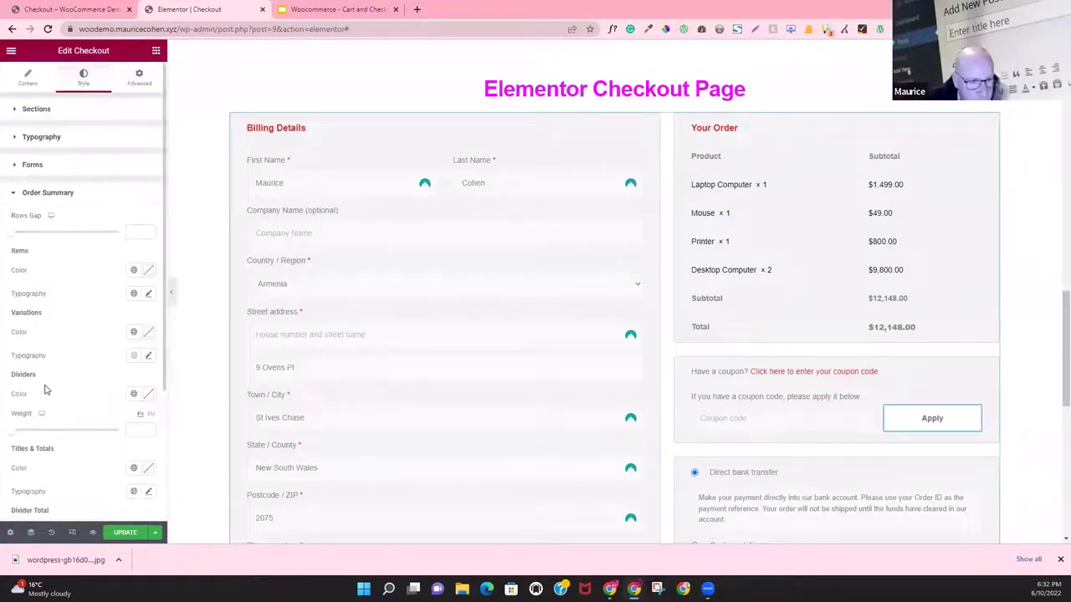
click(148, 271)
click(135, 322)
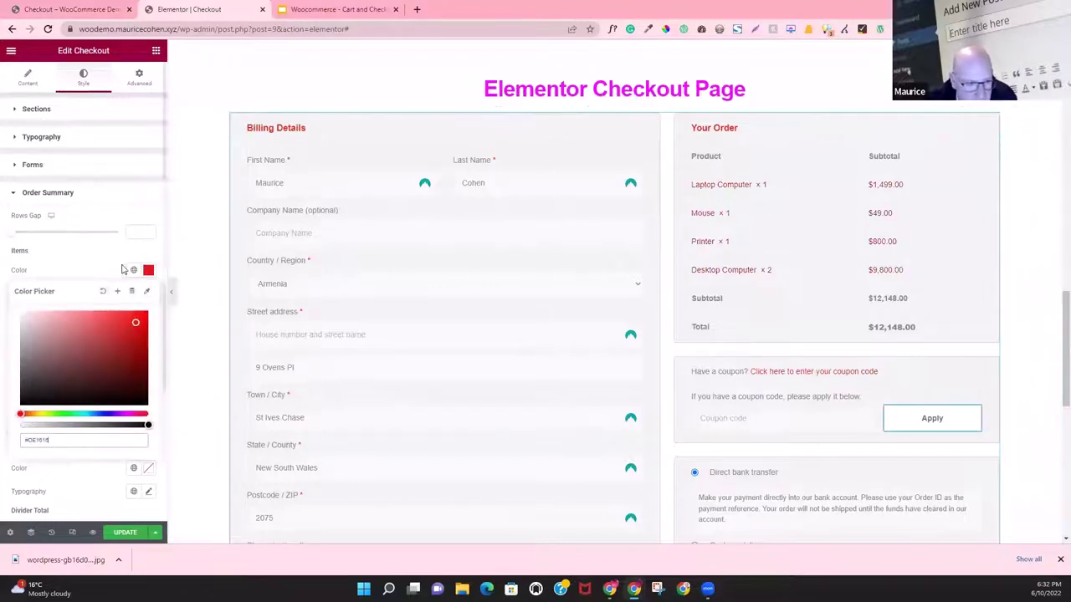
click(107, 270)
click(134, 295)
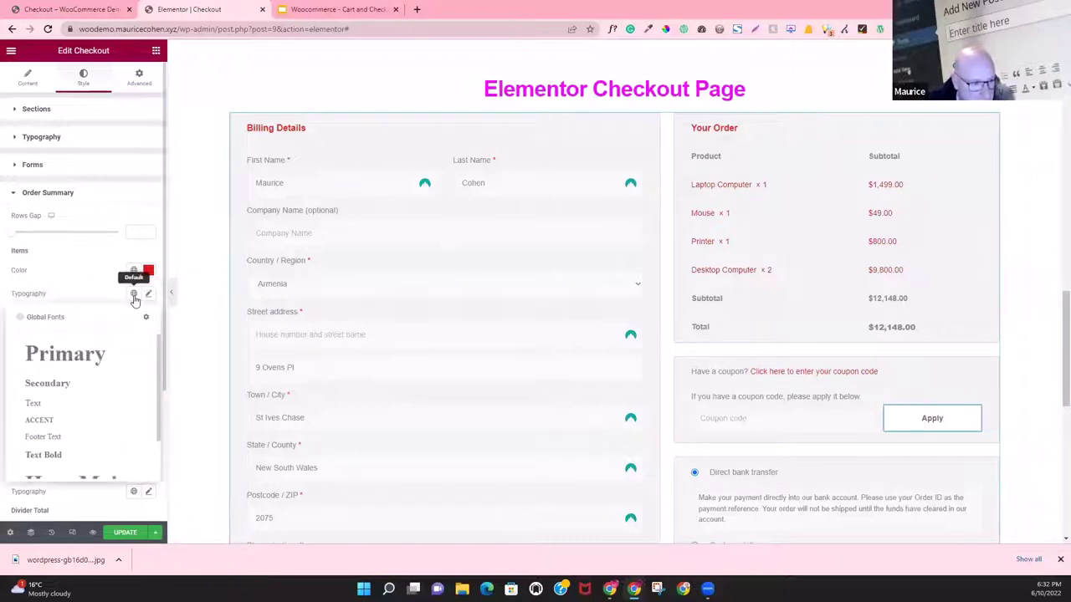
click(80, 420)
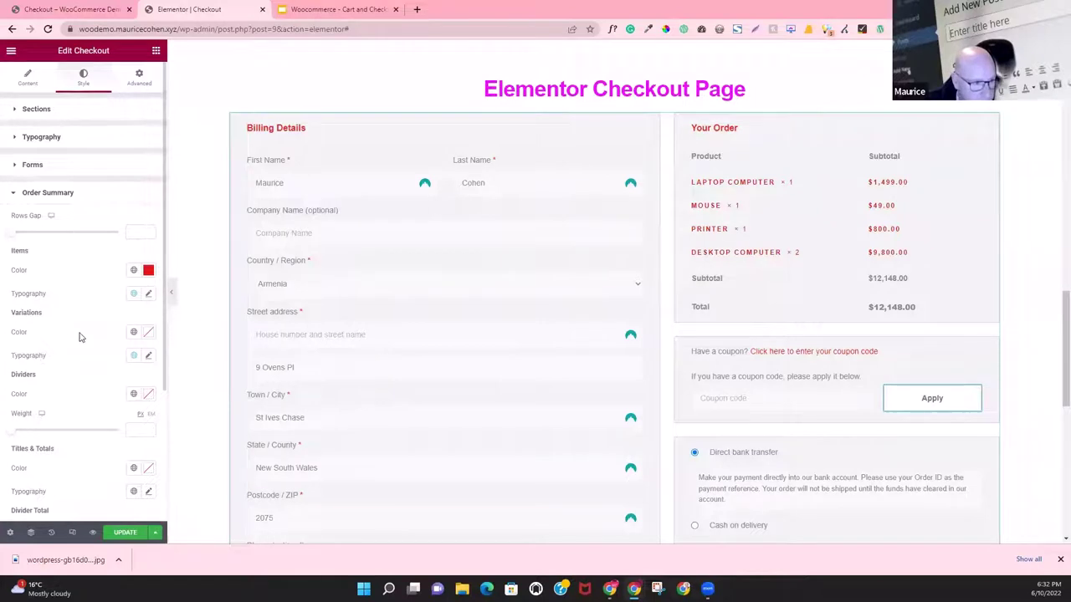
Step: Set the normal text color of the "Place order" purchase button to red
scroll(83, 425, down, 3)
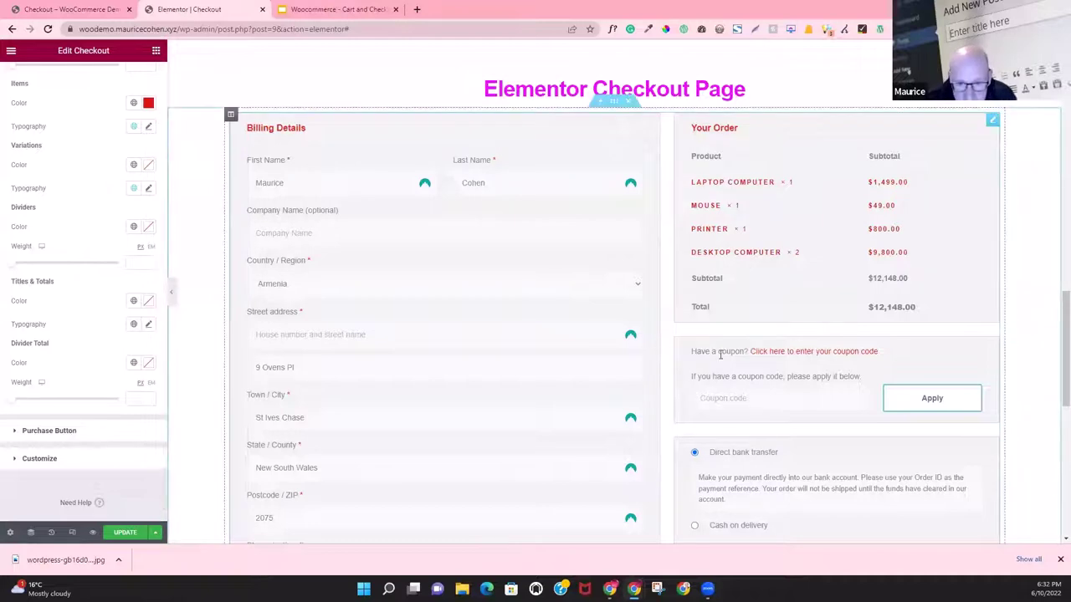
scroll(720, 353, down, 3)
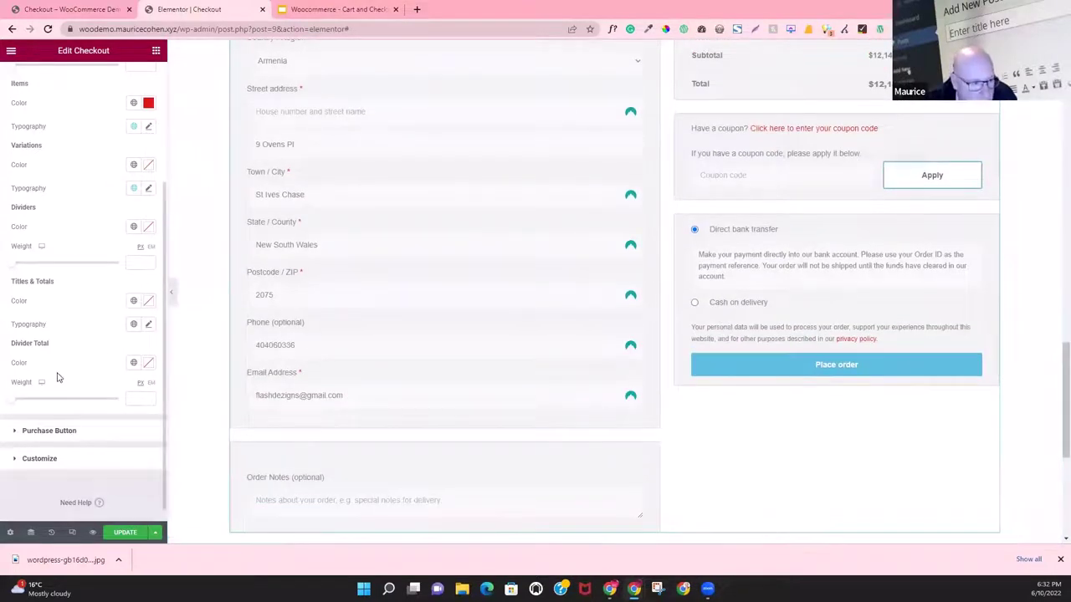
click(43, 431)
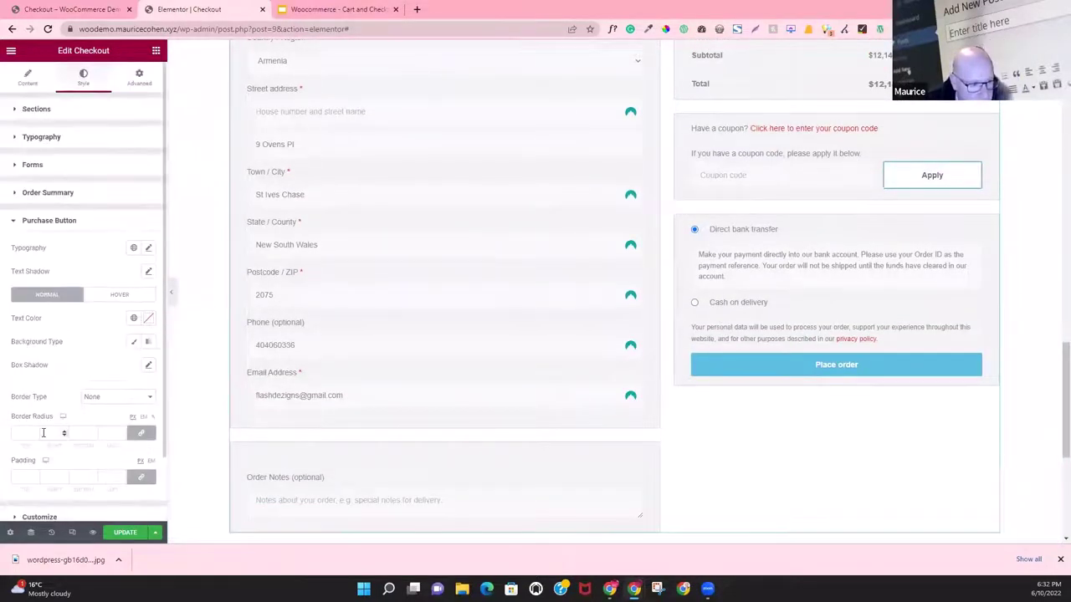
scroll(109, 407, down, 1)
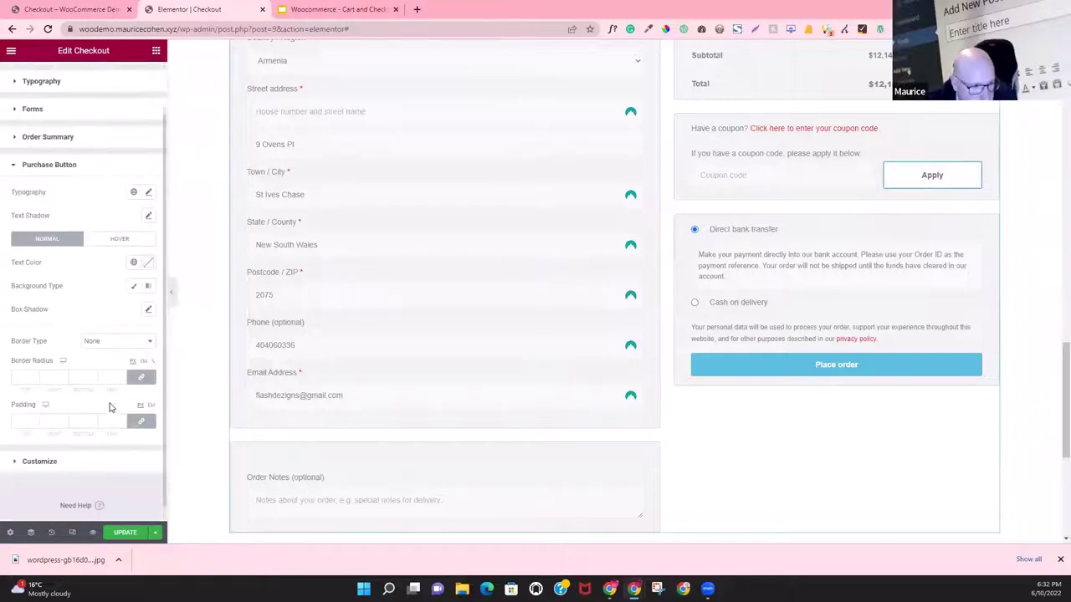
scroll(108, 408, down, 1)
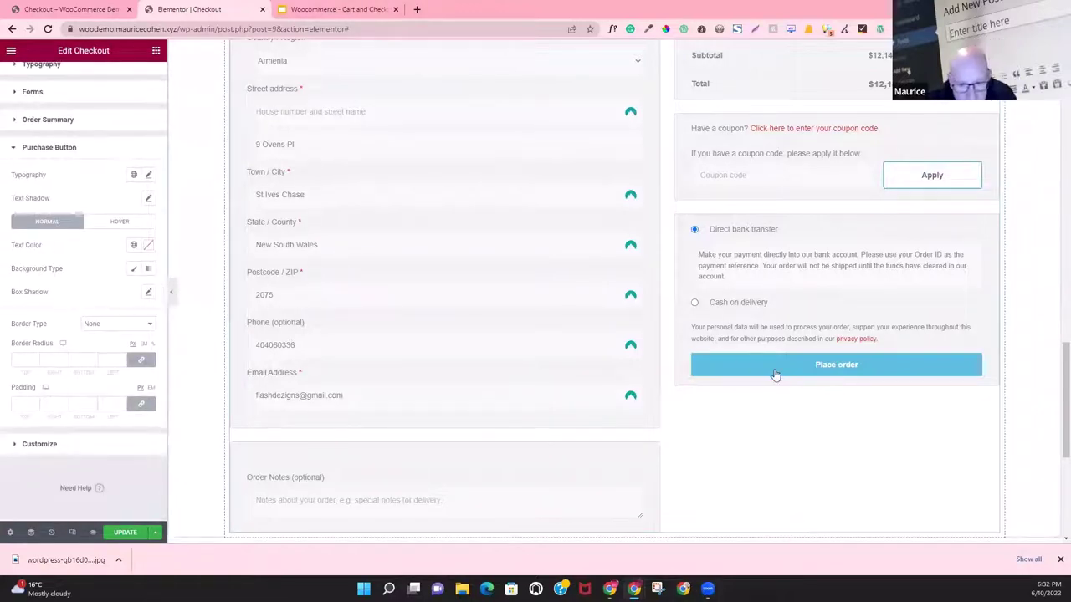
click(147, 245)
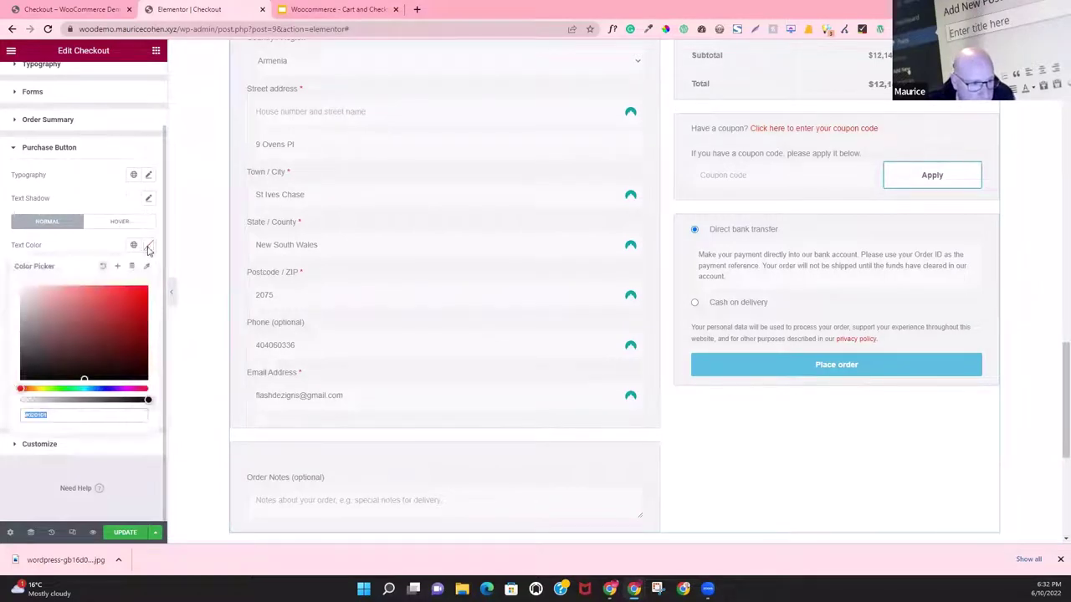
click(130, 298)
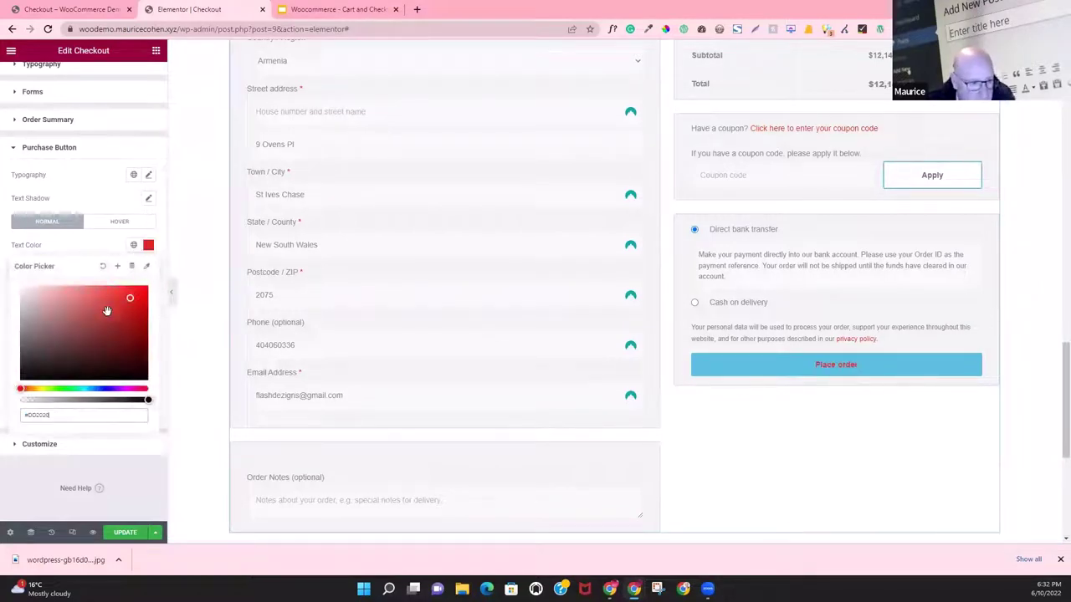
click(101, 252)
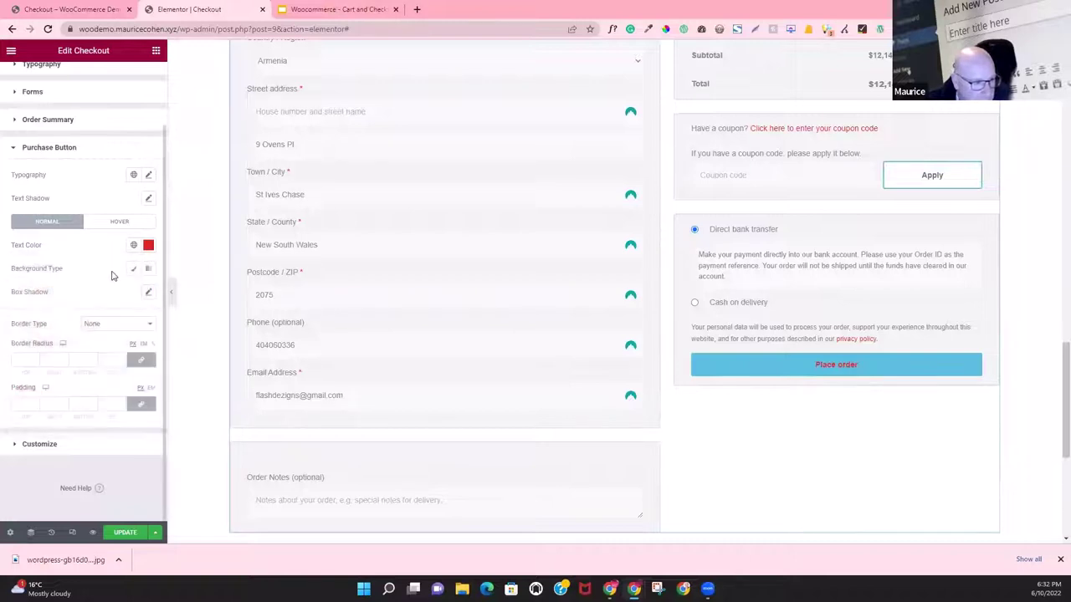
Step: Give the purchase button a gradient background with the global color Secondary as its first color
click(146, 269)
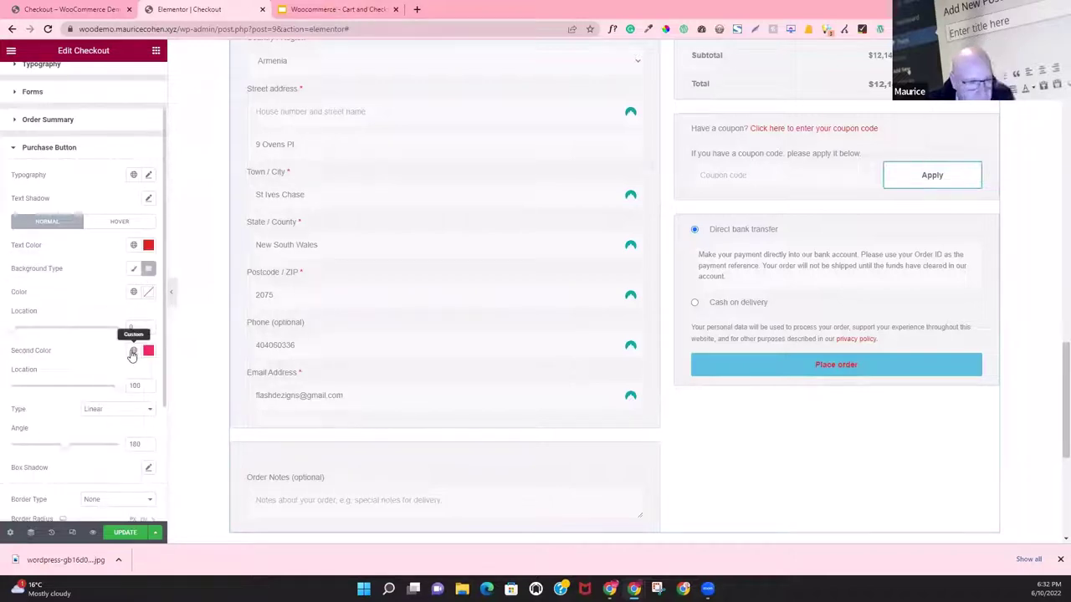
click(133, 292)
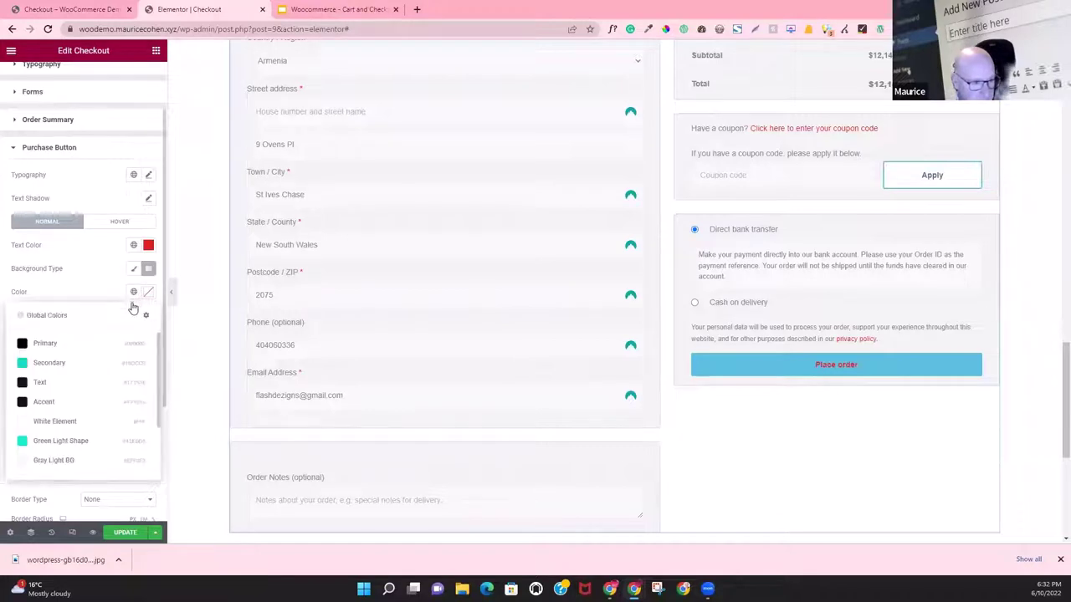
click(90, 363)
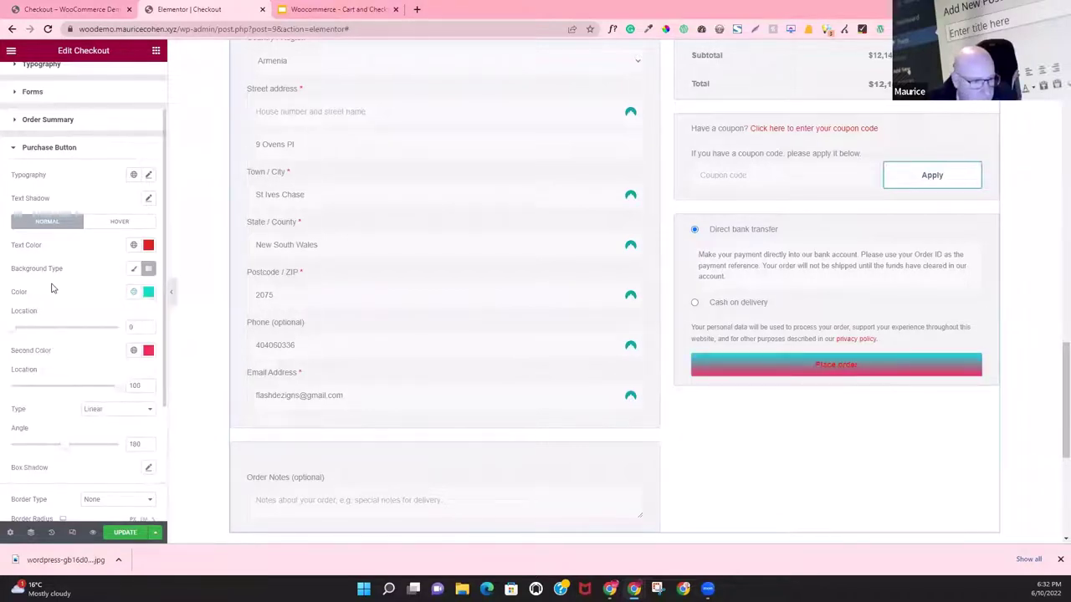
Step: Set the purchase button's hover text color to the global color Secondary and check the remaining hover settings
click(120, 221)
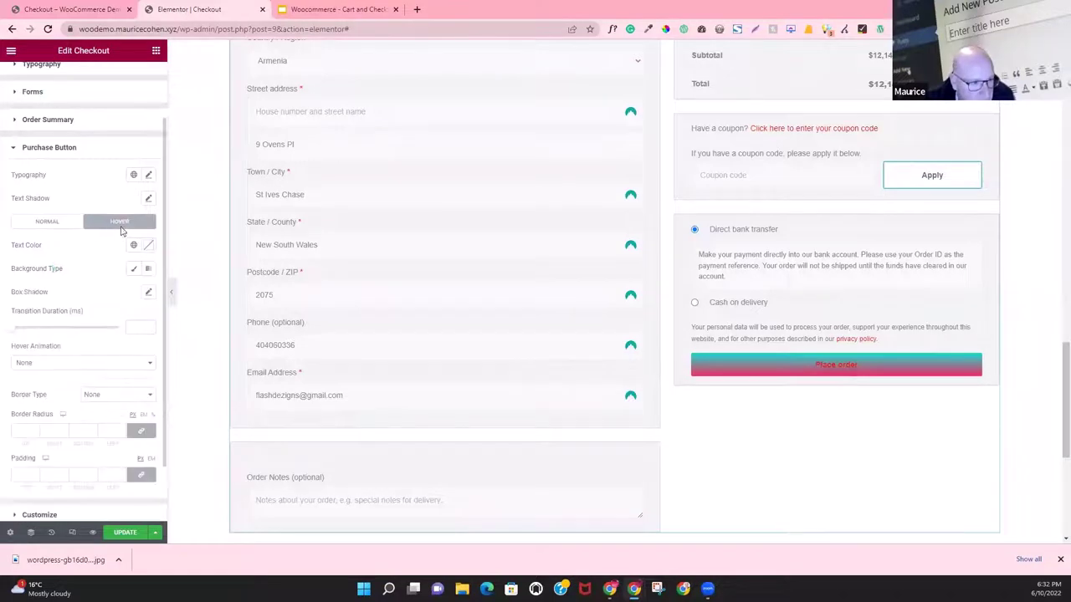
click(133, 244)
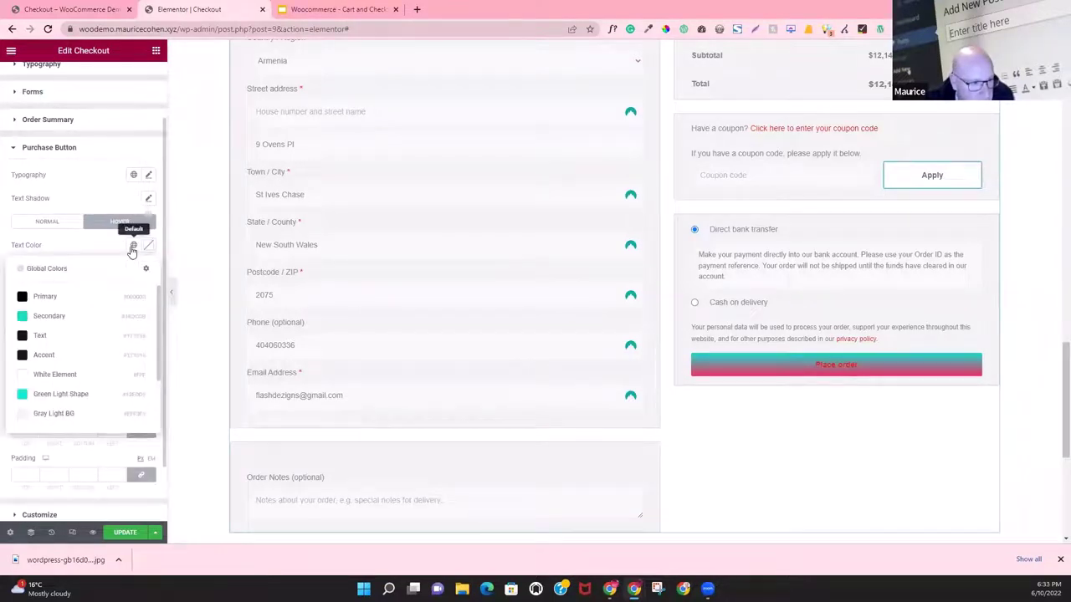
click(81, 315)
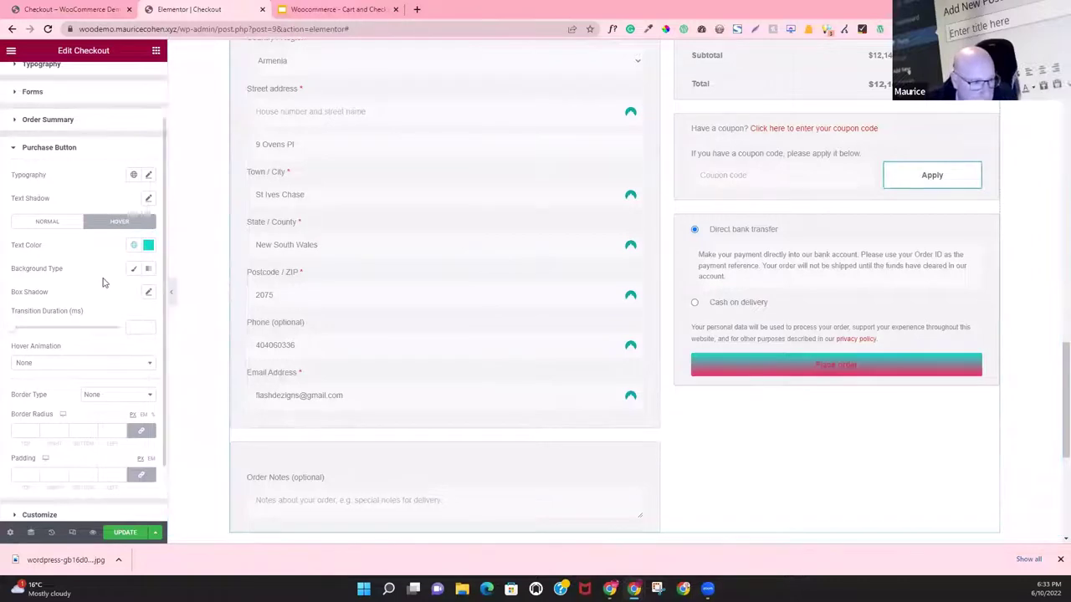
scroll(92, 380, down, 2)
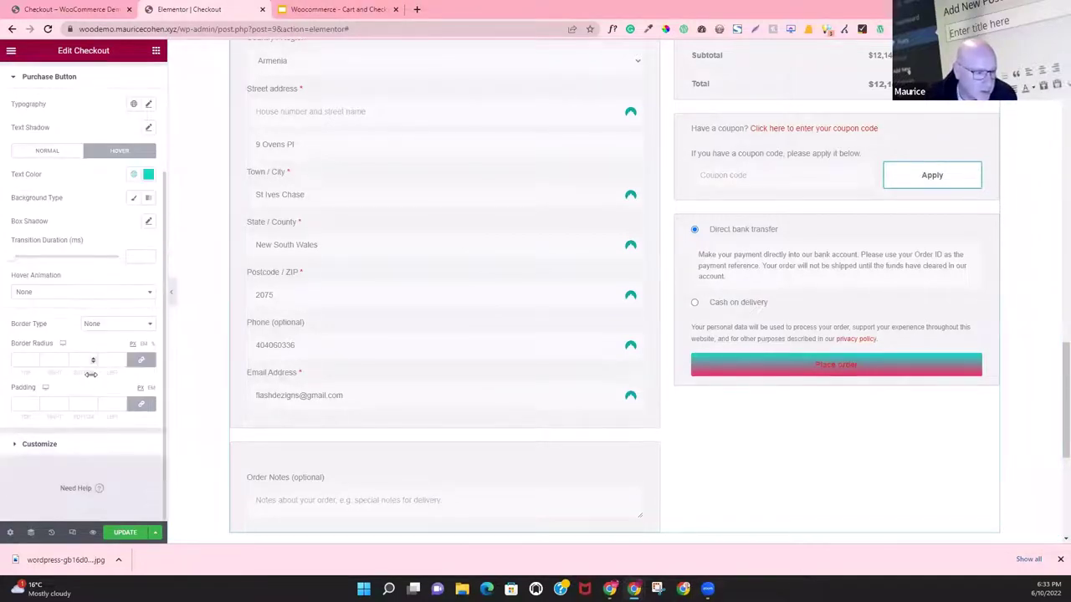
Step: Open the Checkout widget's Customize settings and add Additional Information as a section to customize
click(29, 446)
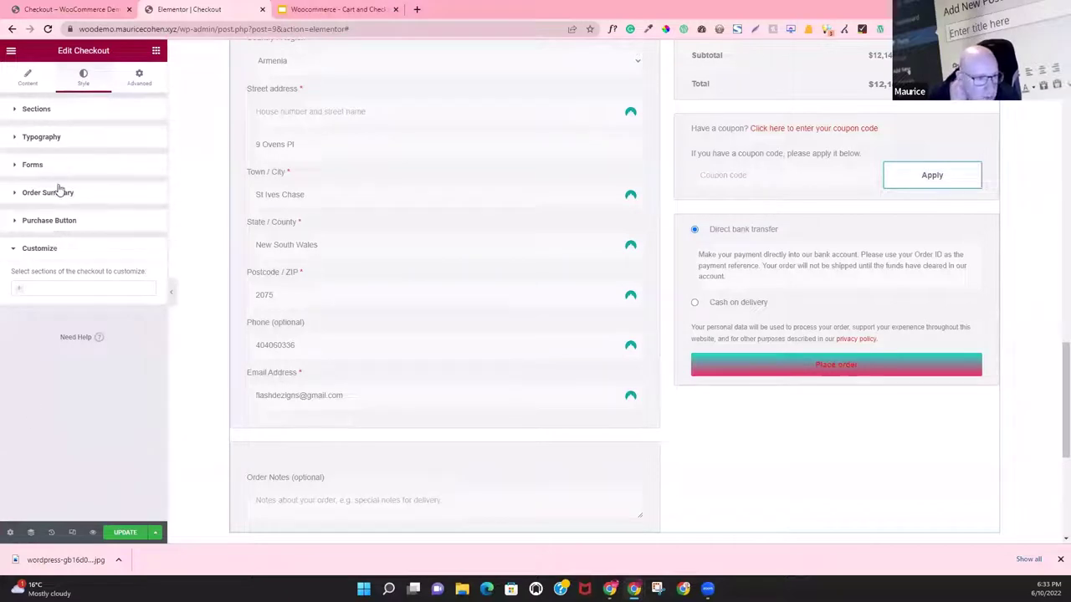
click(12, 251)
click(10, 251)
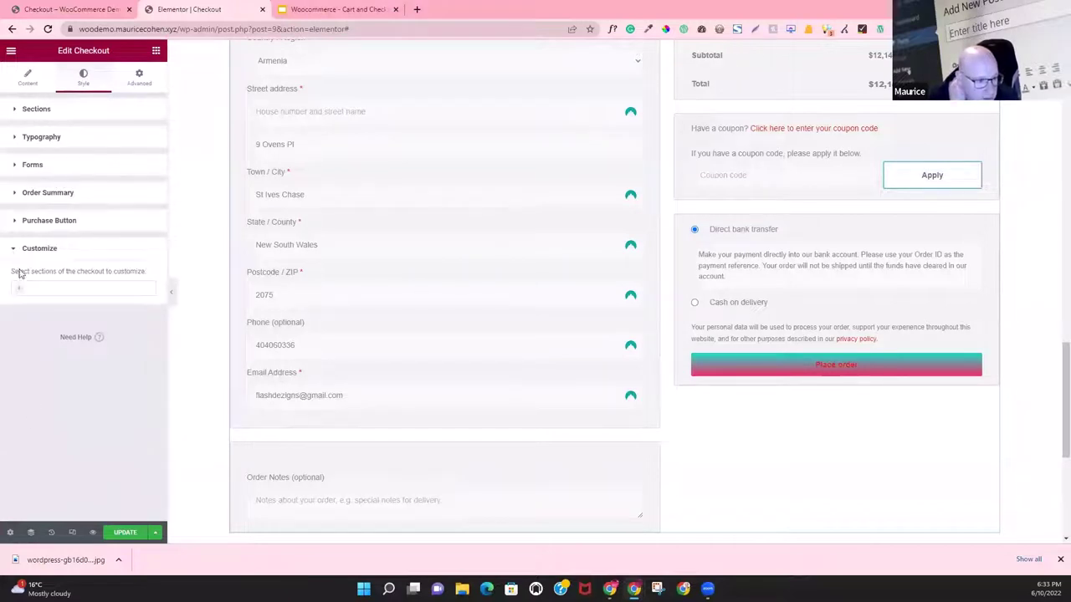
click(19, 291)
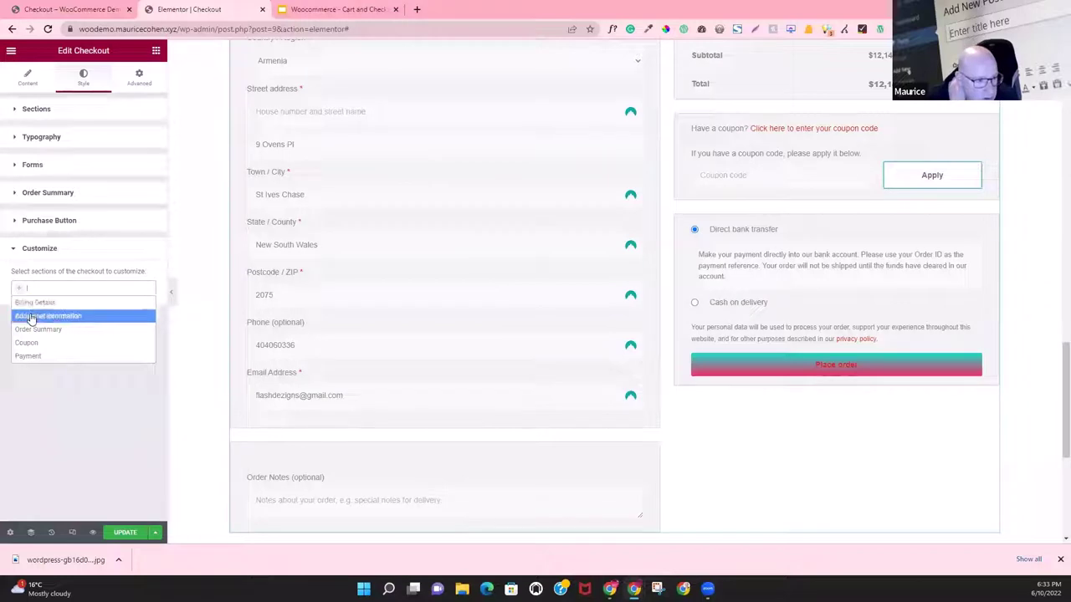
click(29, 316)
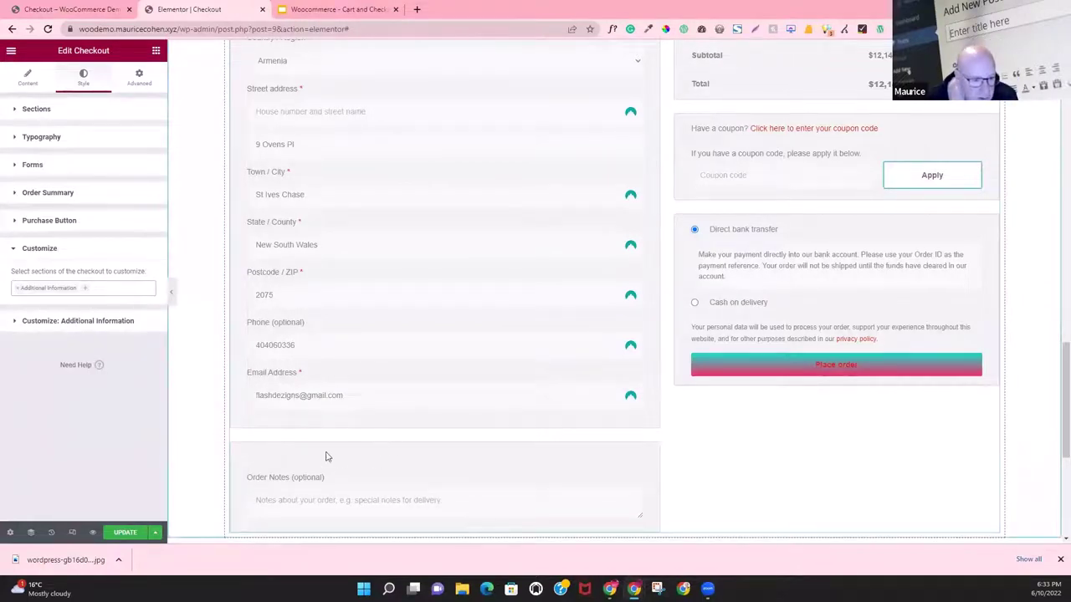
Step: Add Order Summary to the checkout sections to customize and check the other selectable sections
click(86, 290)
click(75, 329)
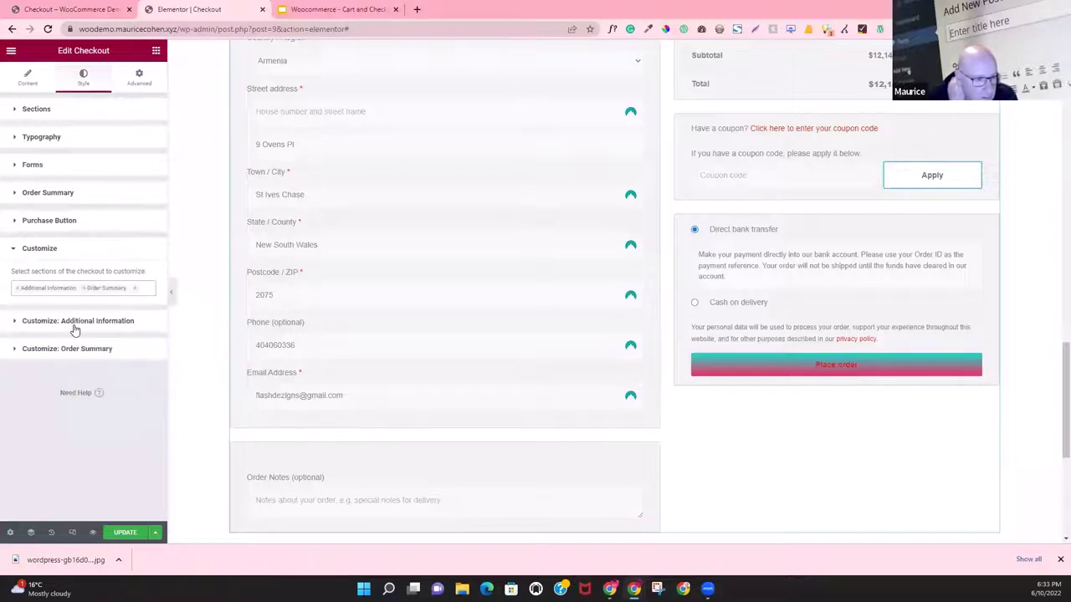
scroll(301, 389, down, 1)
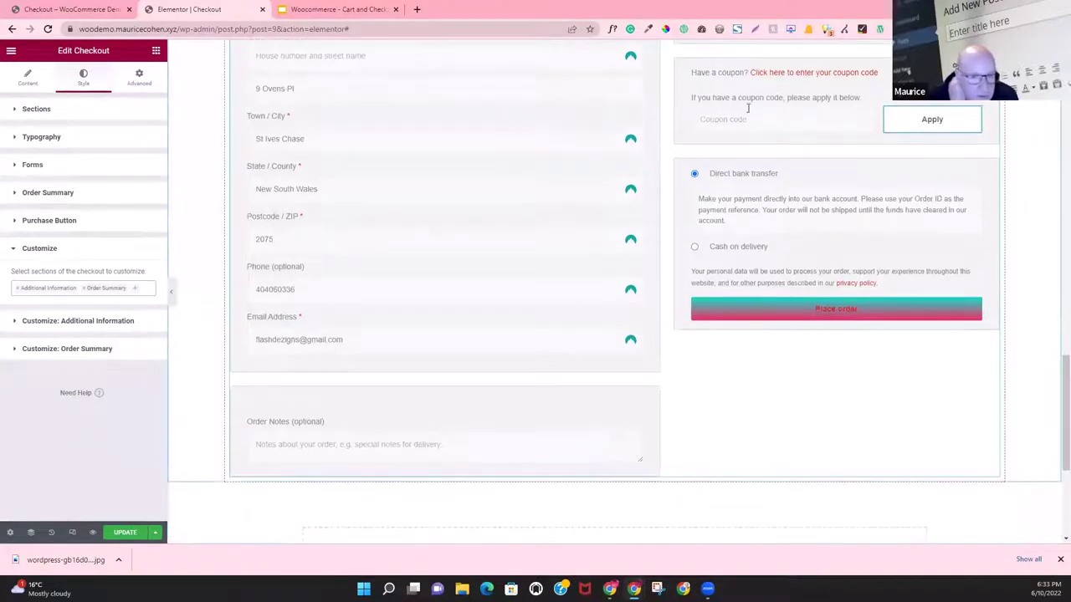
scroll(783, 171, up, 3)
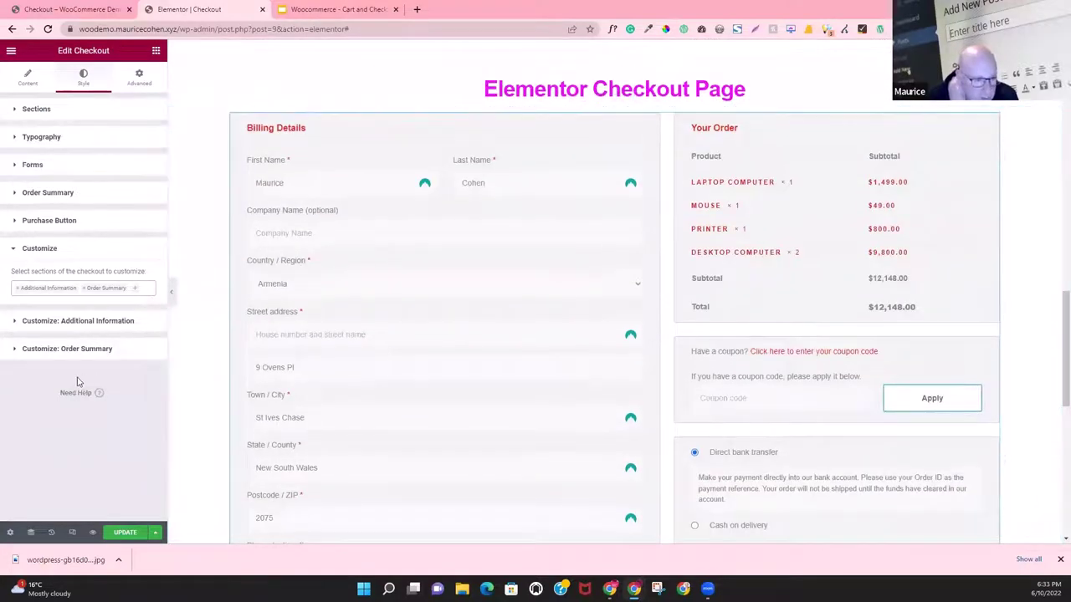
click(131, 294)
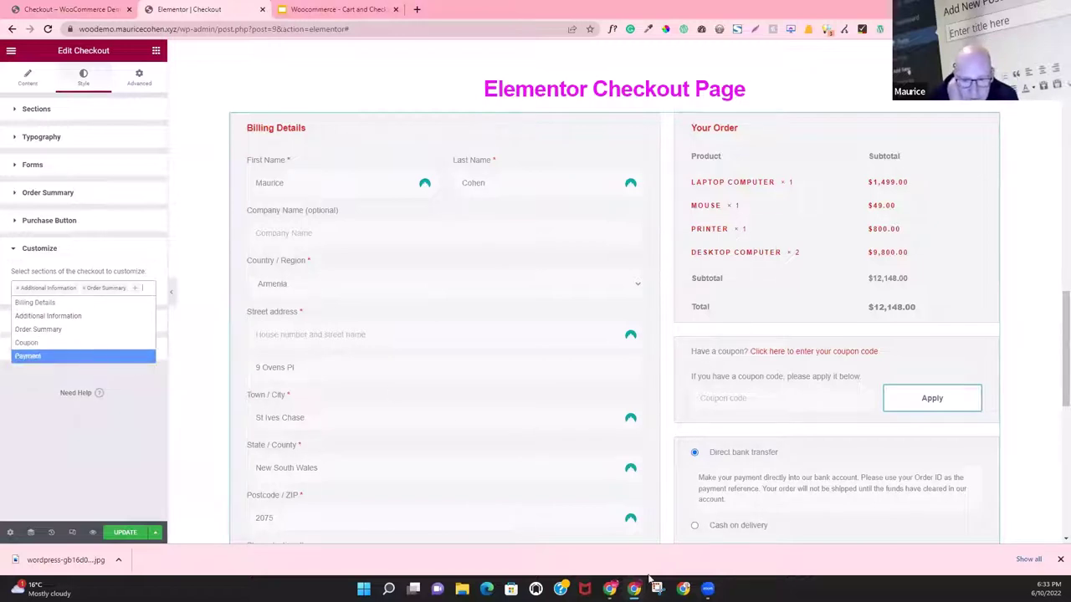
click(51, 399)
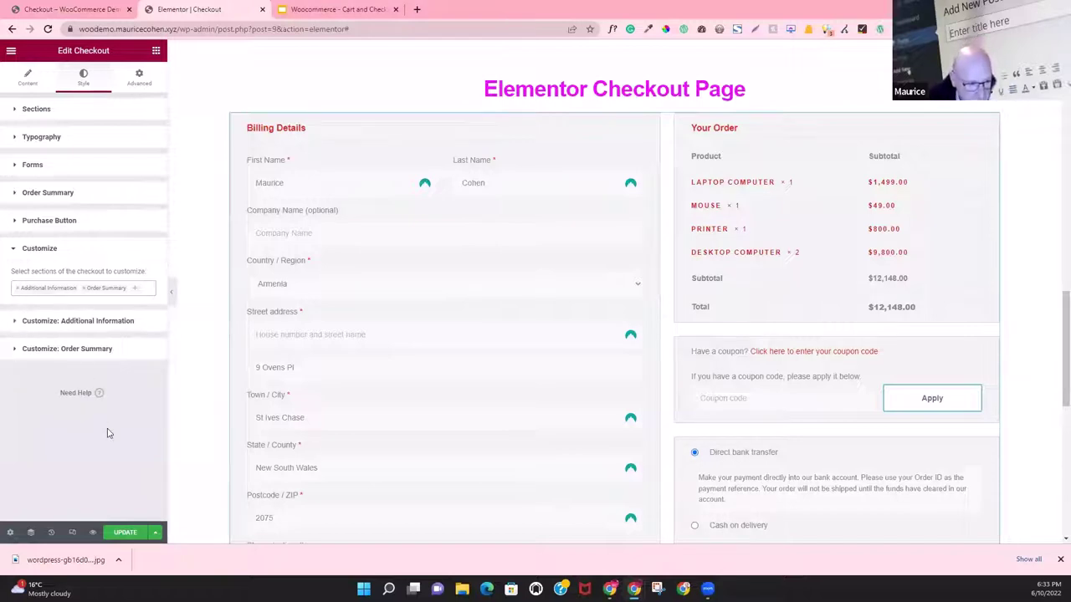
Step: Open the customization settings for Additional Information and examine its section and title options alongside the order notes area
click(13, 328)
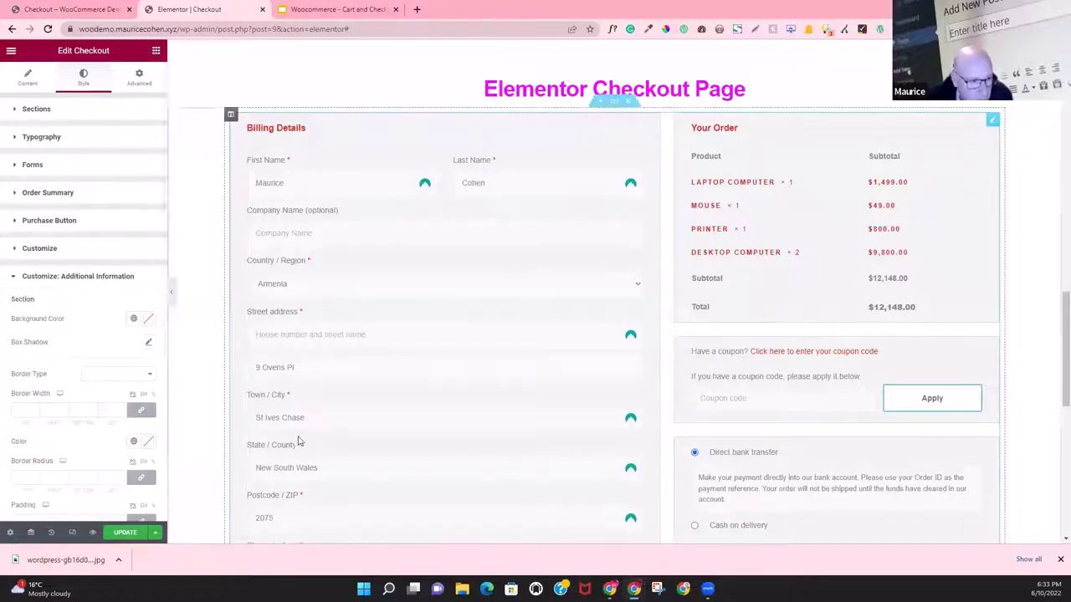
scroll(301, 439, down, 2)
scroll(305, 448, down, 2)
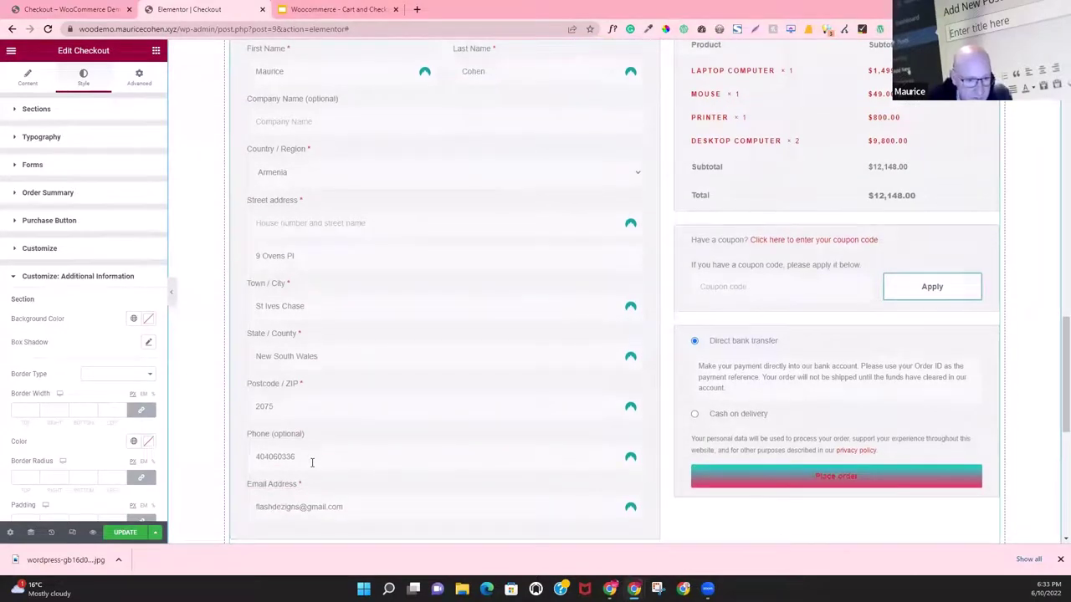
scroll(310, 459, down, 2)
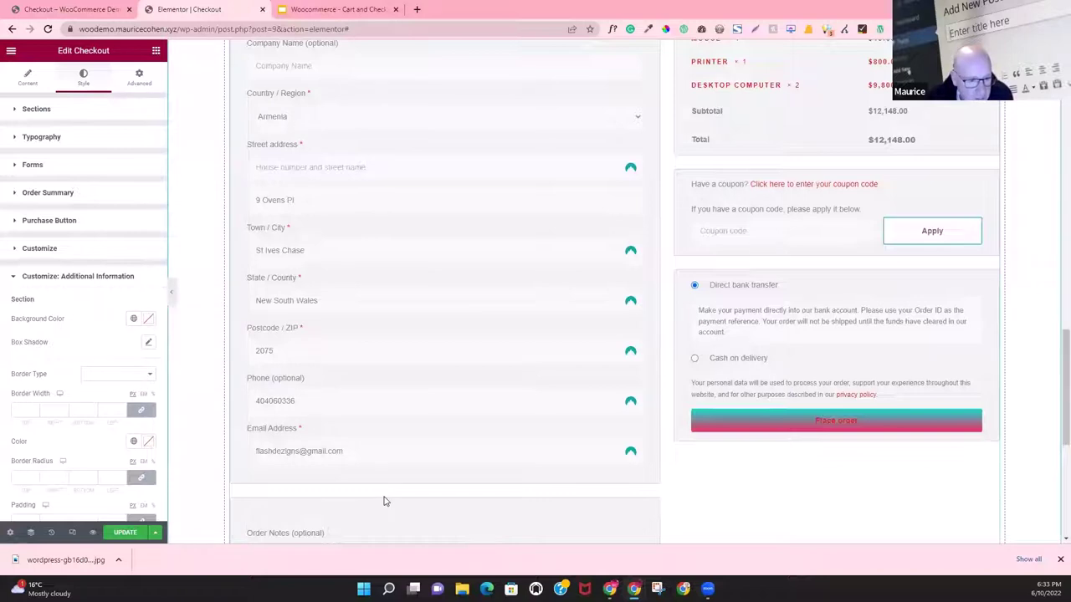
scroll(399, 497, down, 1)
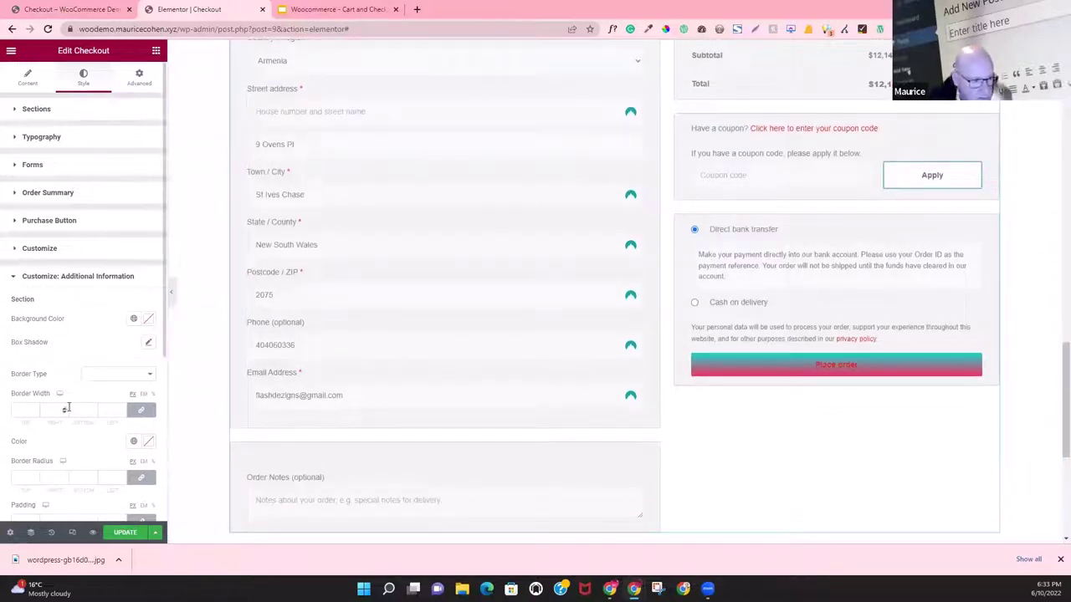
scroll(57, 389, down, 1)
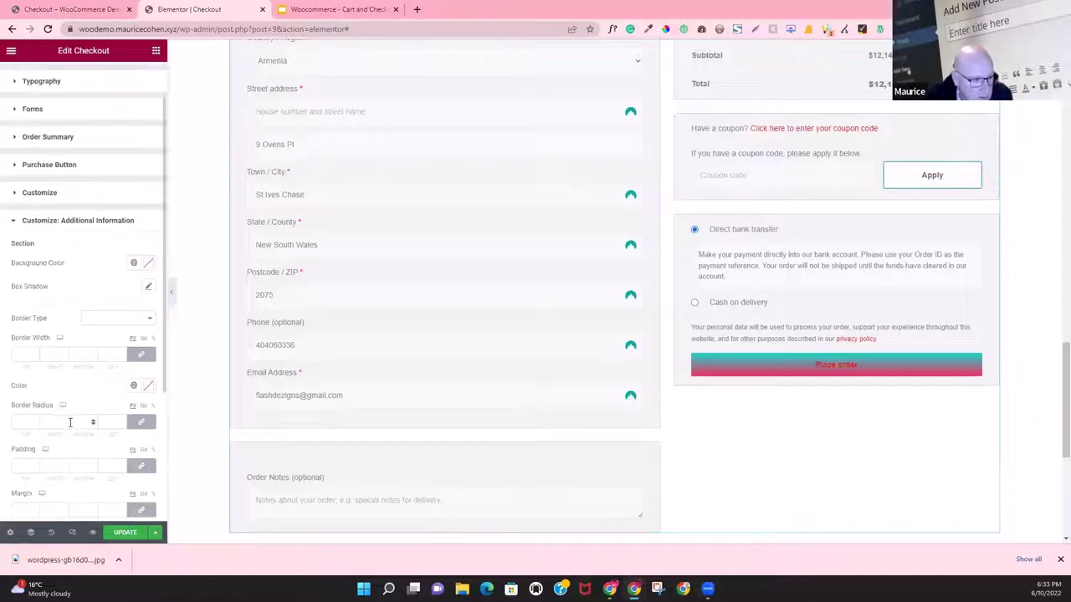
scroll(74, 434, down, 3)
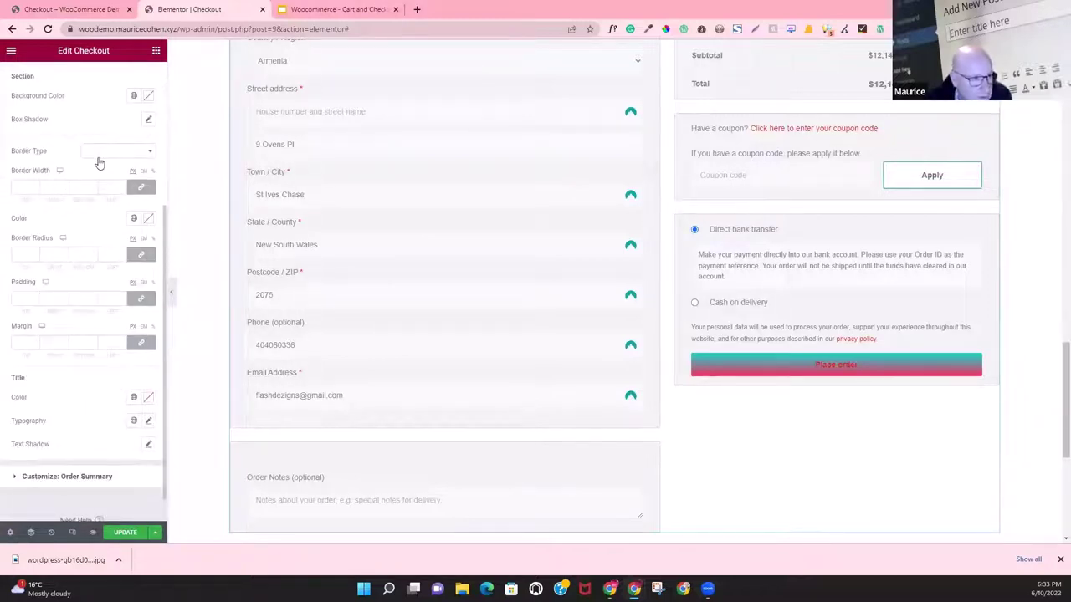
Step: Set the font family of the Additional Information title to Aladin and check the order notes area
click(148, 421)
click(121, 473)
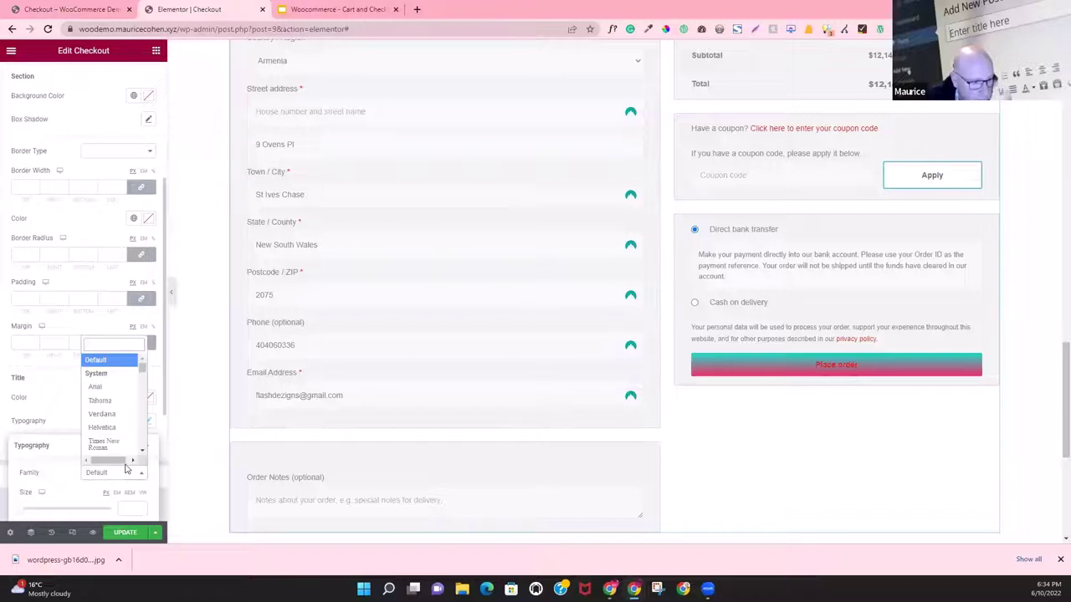
scroll(118, 435, down, 5)
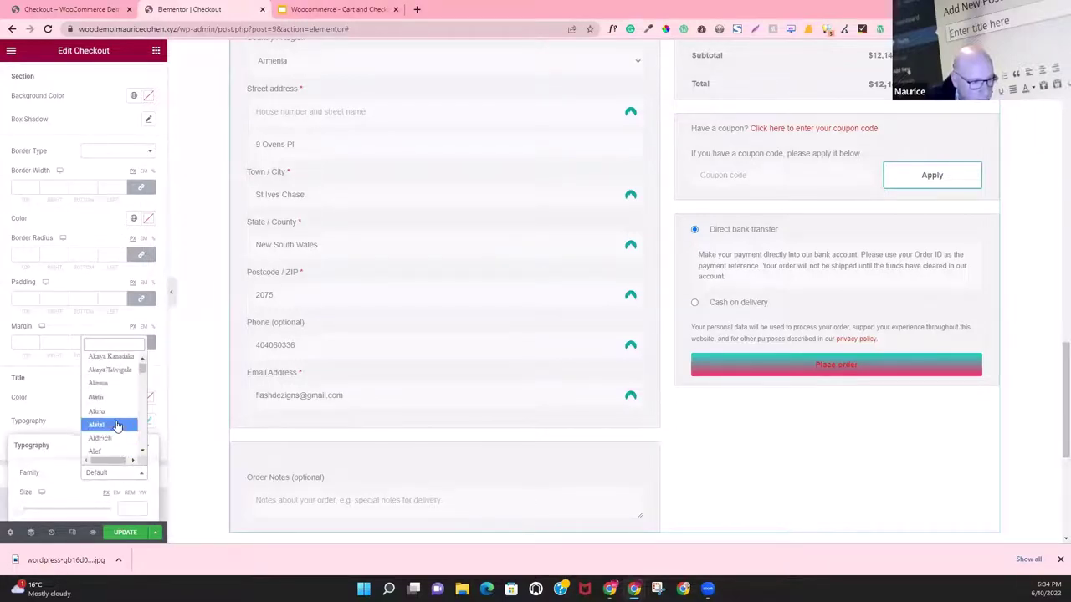
click(114, 424)
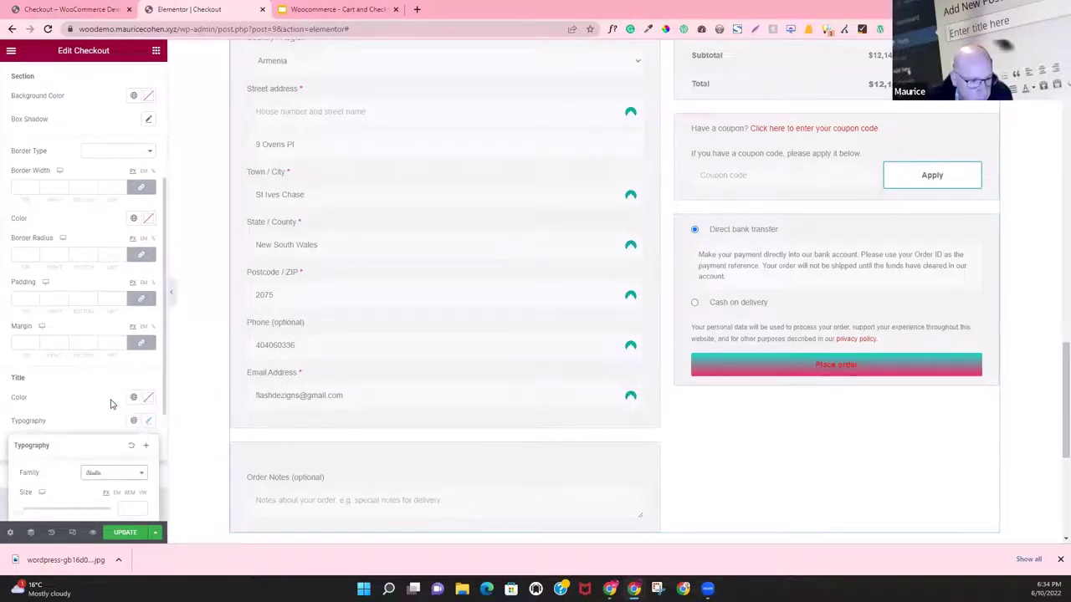
scroll(368, 488, down, 3)
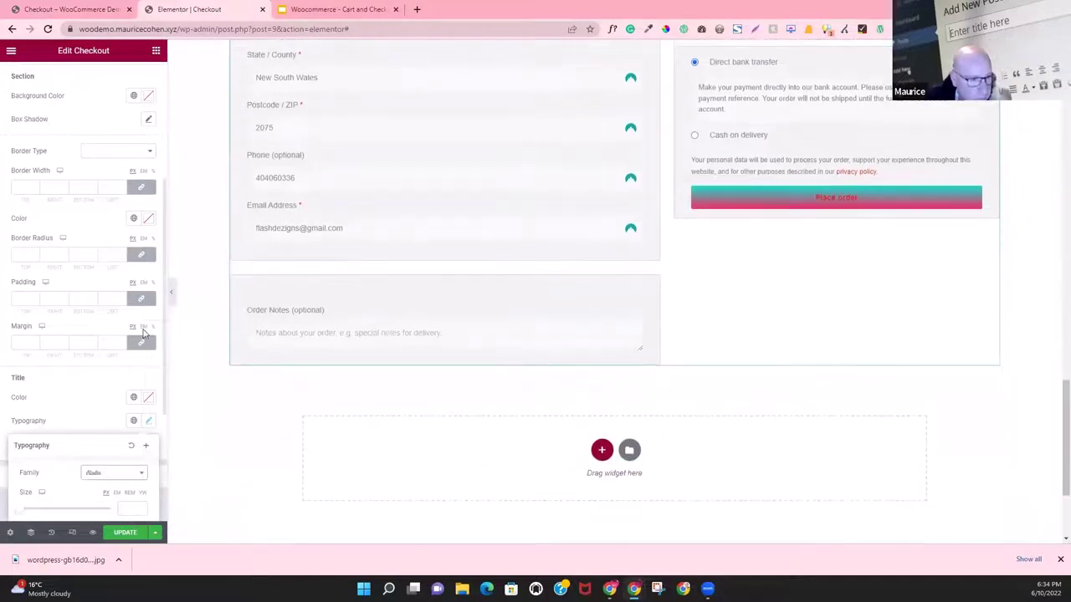
click(93, 393)
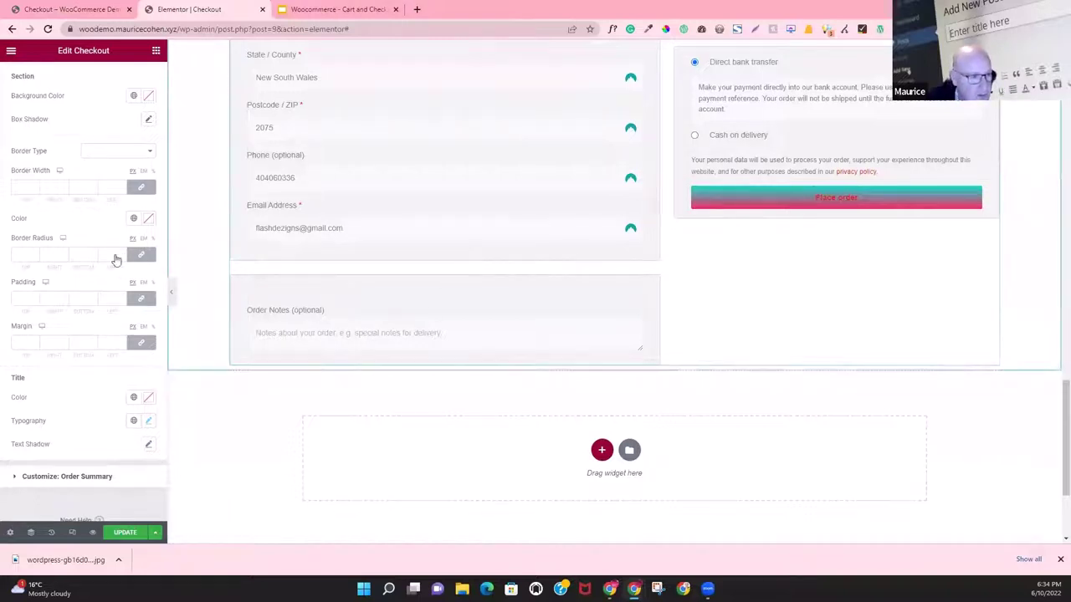
Step: Give the Additional Information section around the order notes a red background color
scroll(79, 366, down, 1)
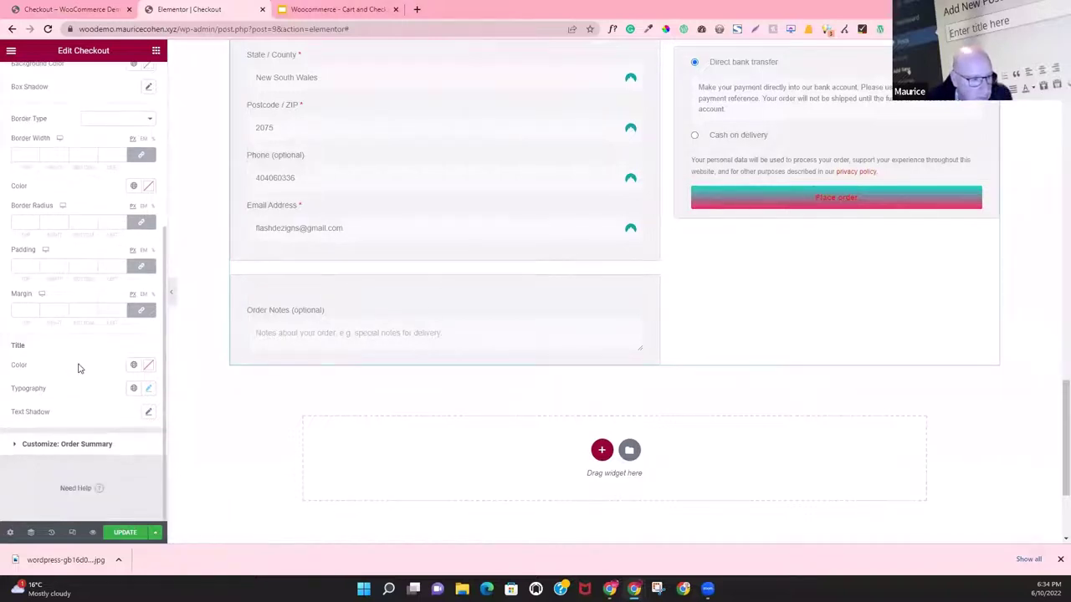
scroll(80, 366, up, 5)
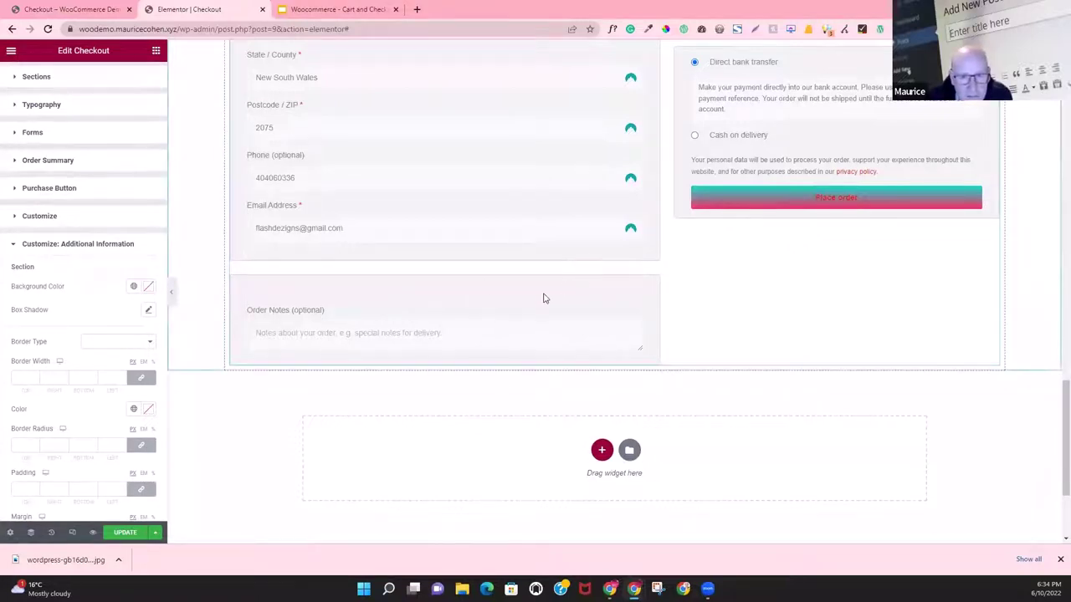
scroll(395, 320, up, 3)
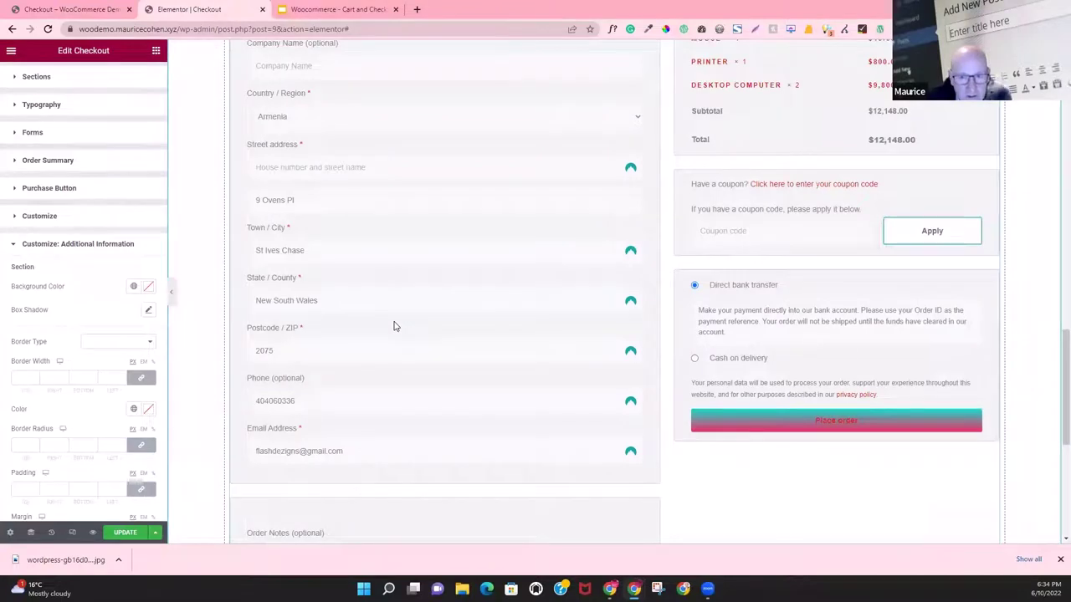
scroll(395, 326, up, 4)
scroll(394, 326, down, 6)
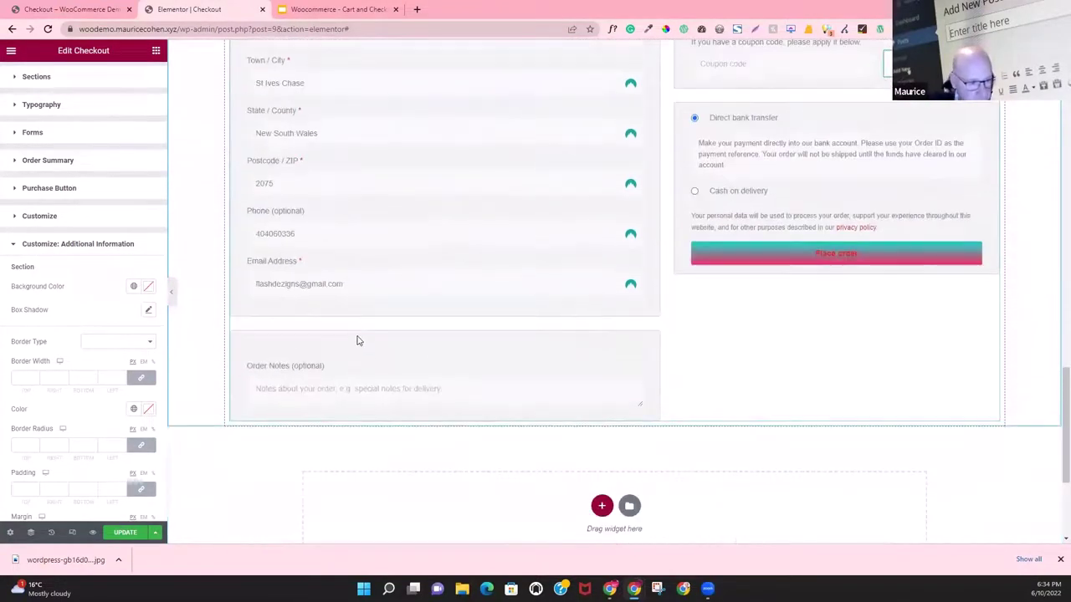
click(20, 247)
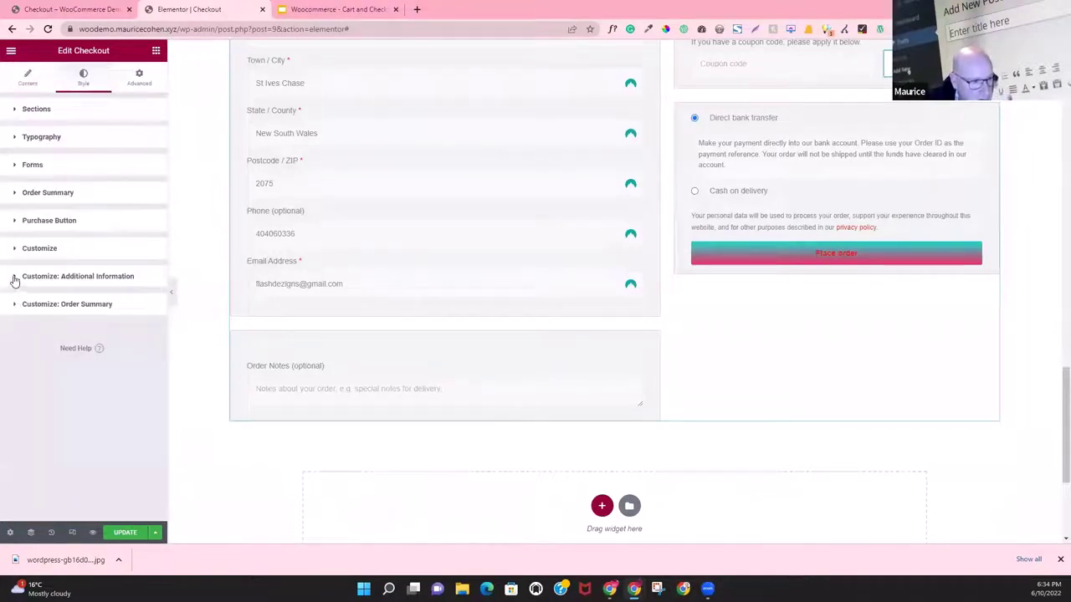
click(14, 280)
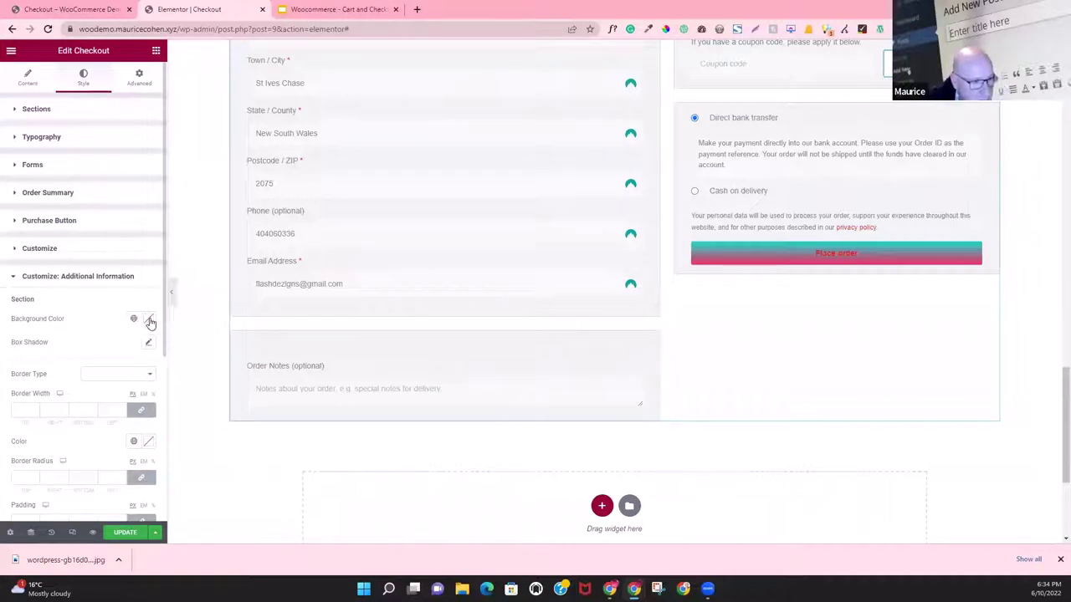
click(148, 319)
click(137, 373)
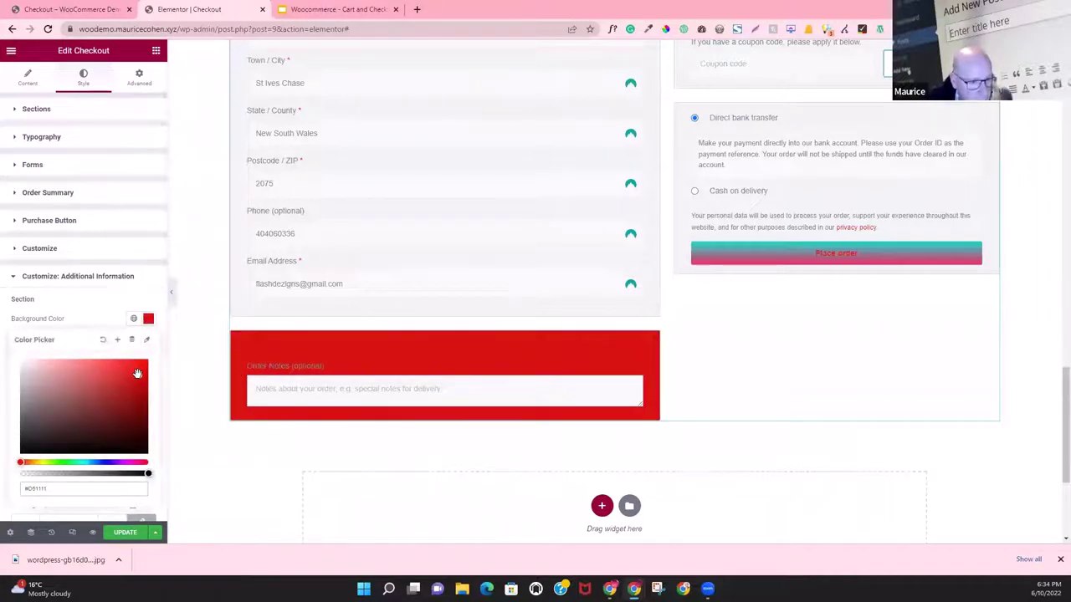
click(97, 325)
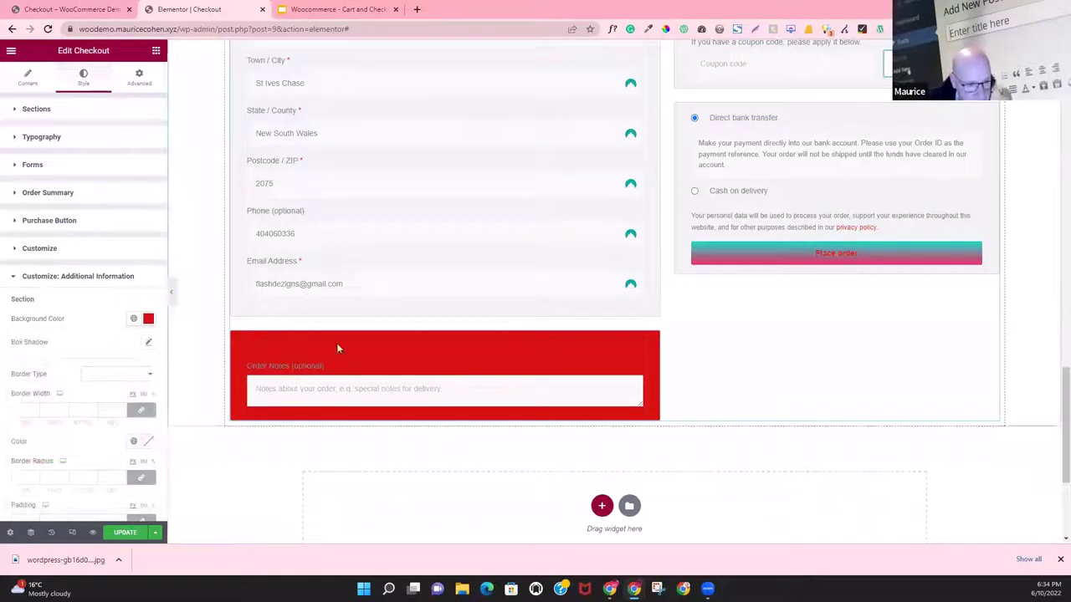
click(133, 321)
click(95, 320)
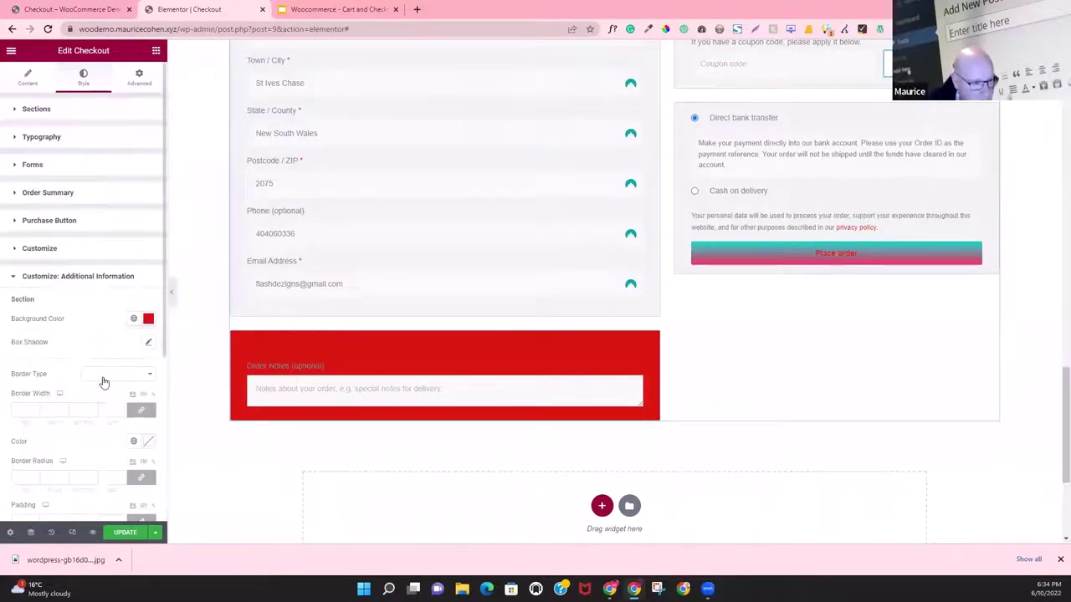
Step: Set the font family of the Additional Information title to Aldrich
scroll(108, 392, down, 5)
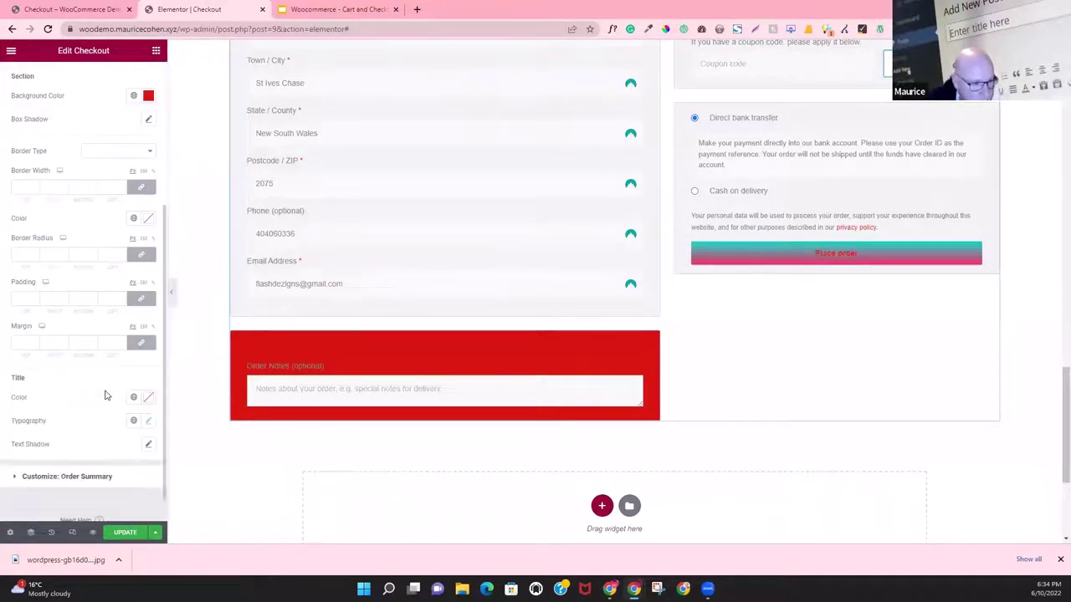
click(147, 424)
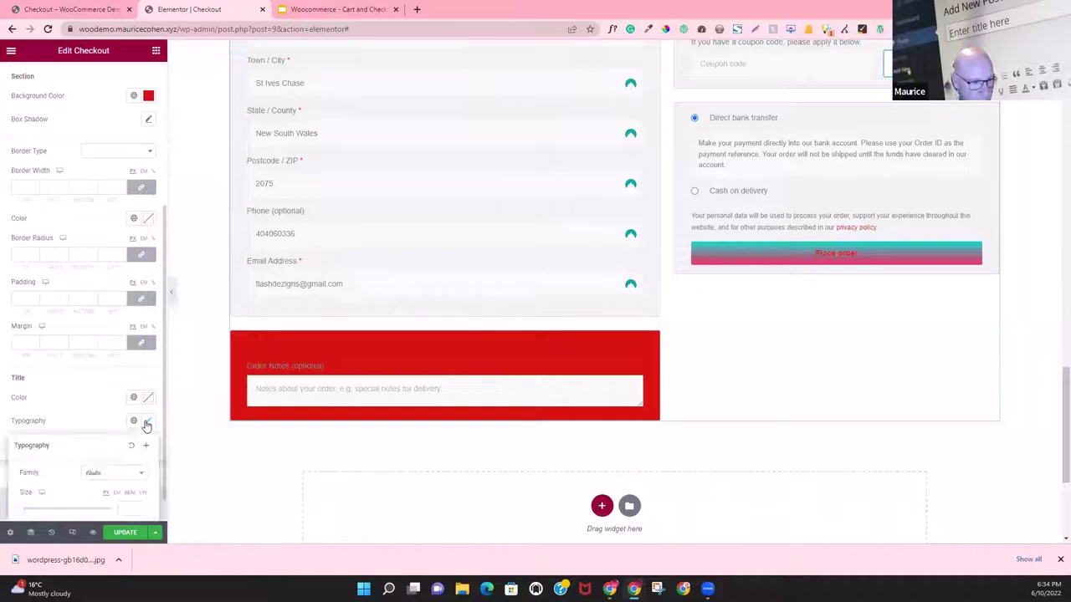
click(125, 473)
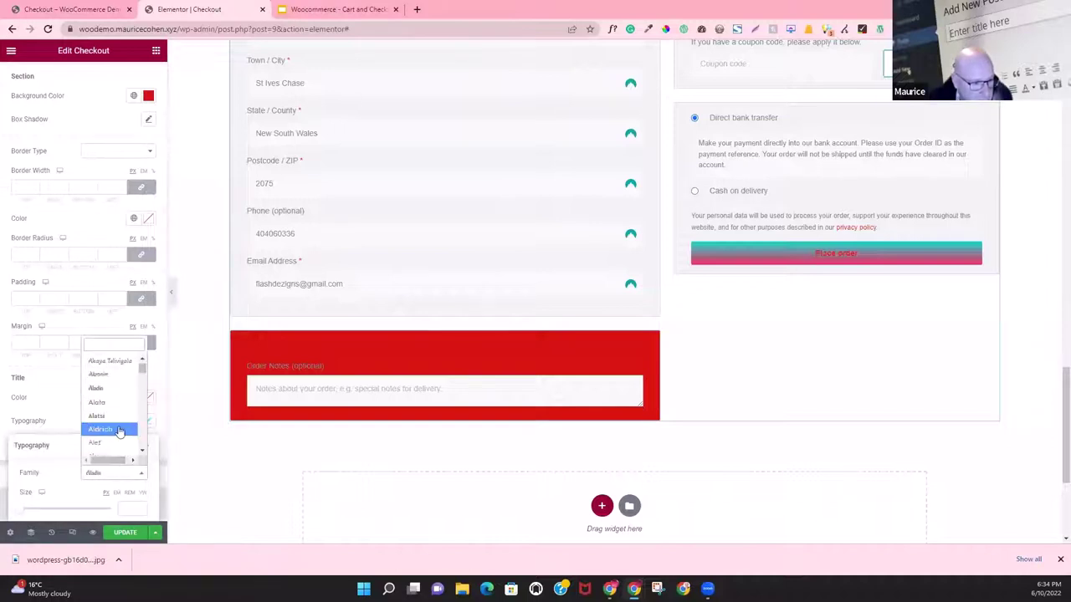
click(119, 430)
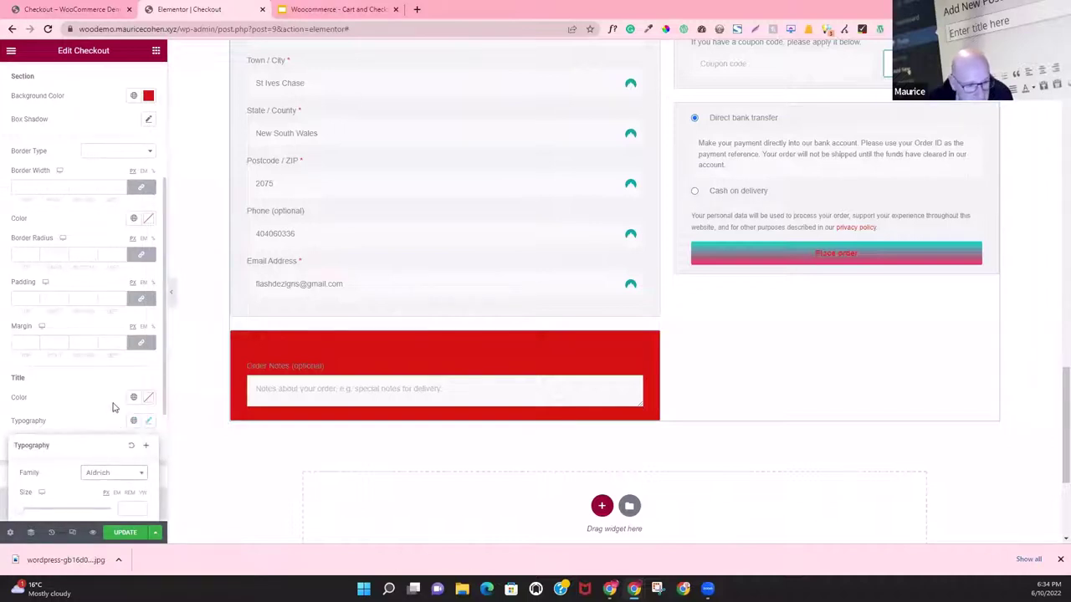
click(108, 399)
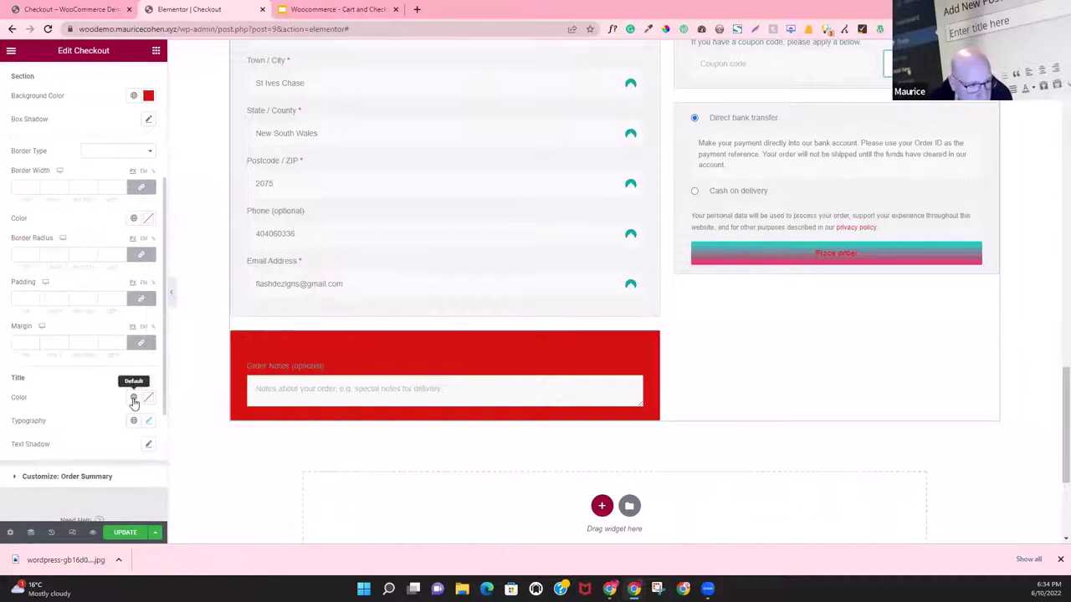
Step: Set the Additional Information title color to the near-black blue #010102 and update the Checkout page
click(133, 398)
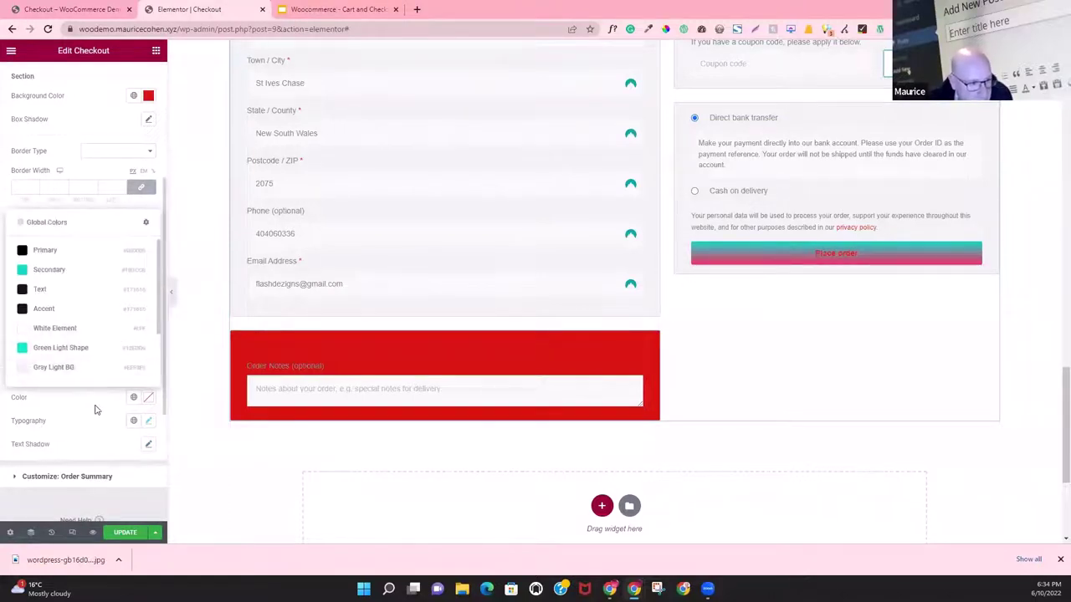
click(136, 400)
click(143, 400)
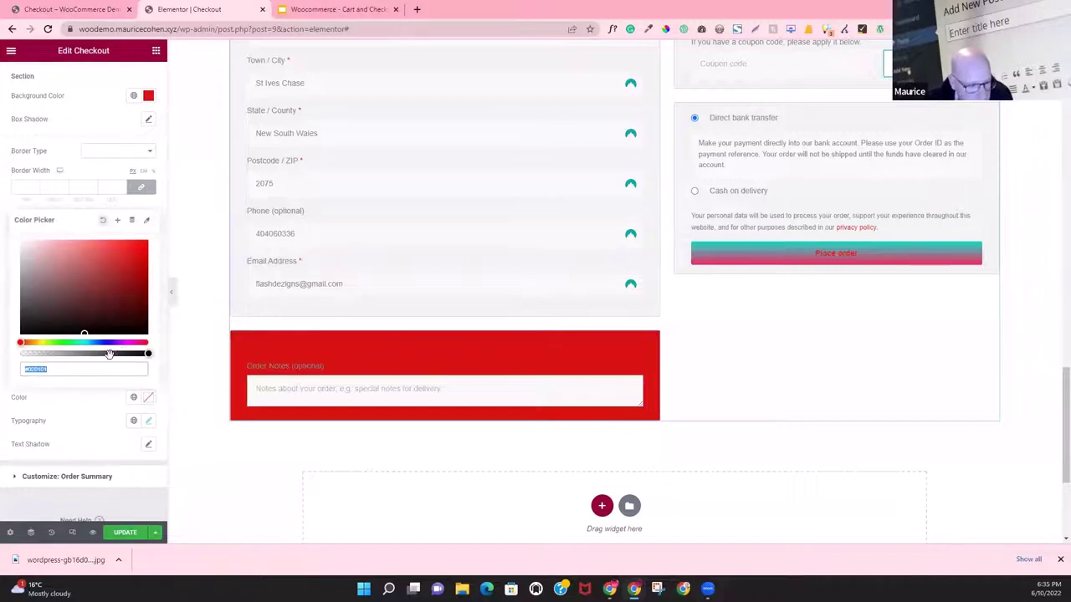
drag(20, 342, 102, 344)
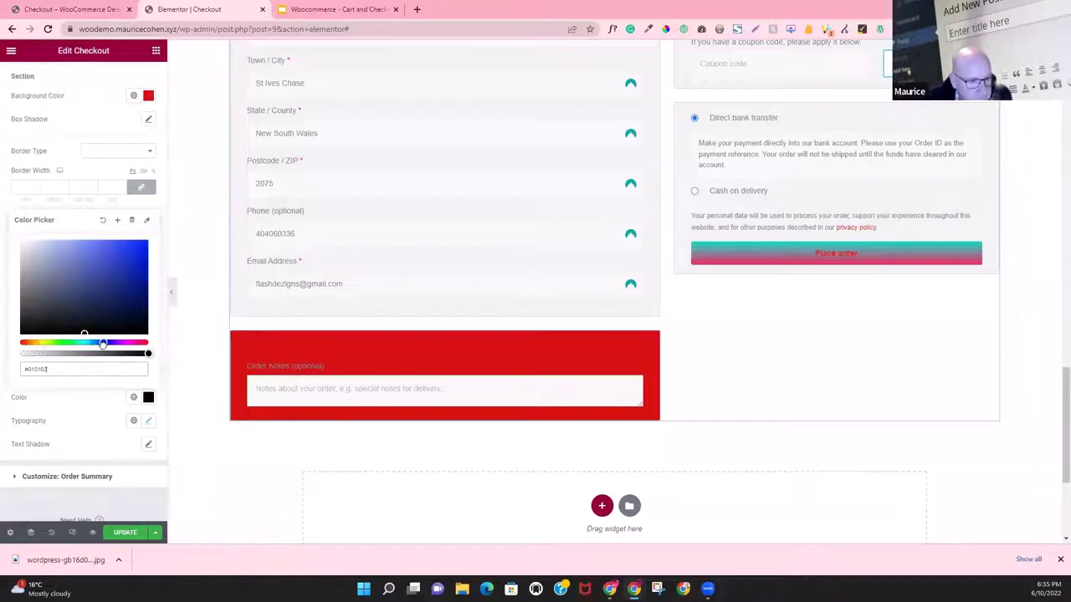
click(86, 413)
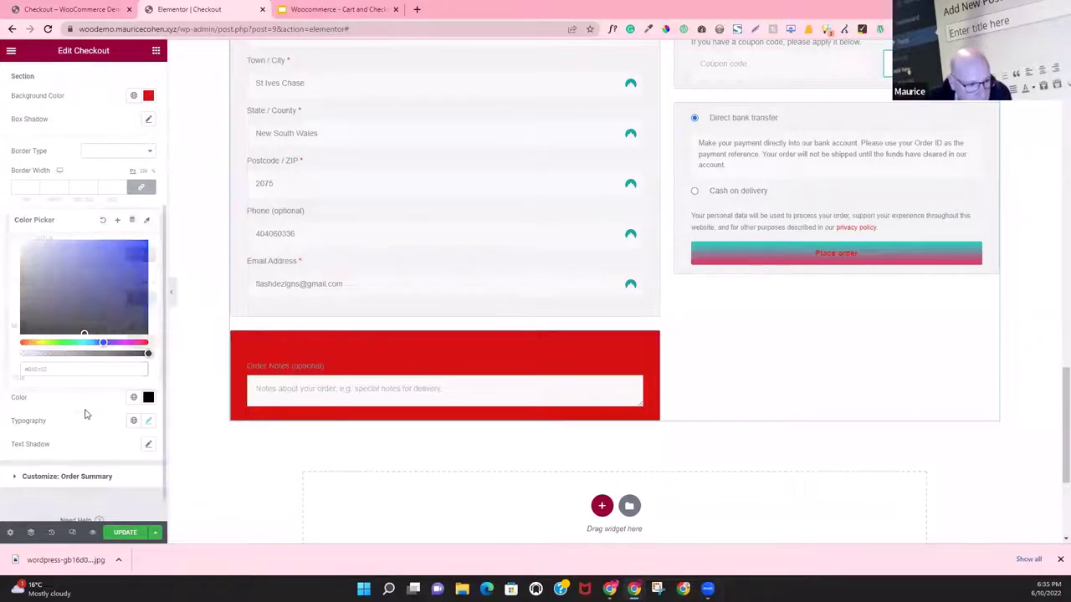
click(118, 533)
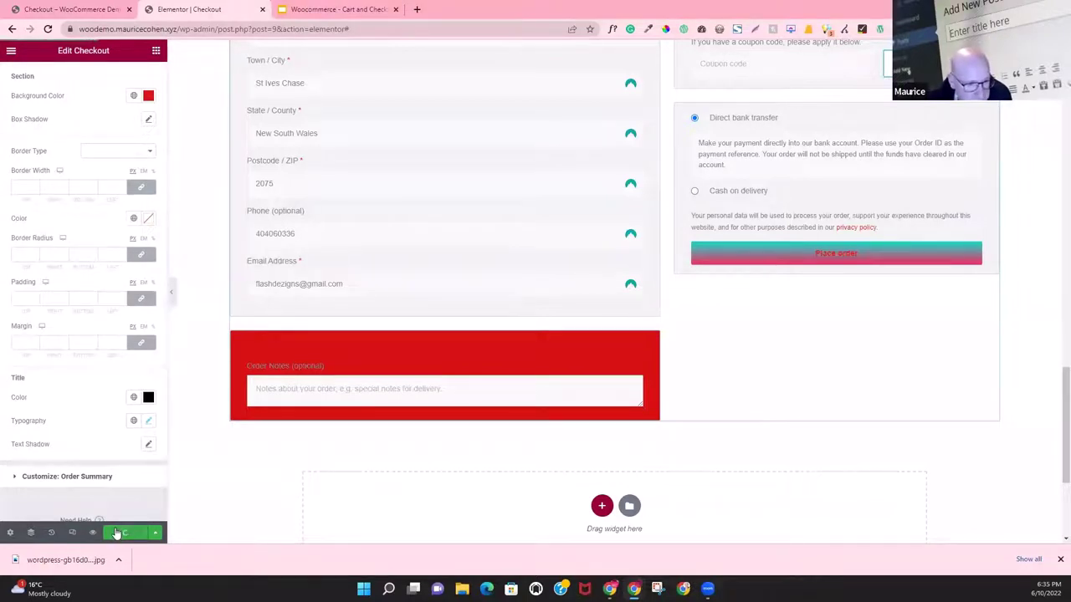
Step: Reload the live Checkout page and find the Elementor Checkout Page form below the standard one
click(76, 13)
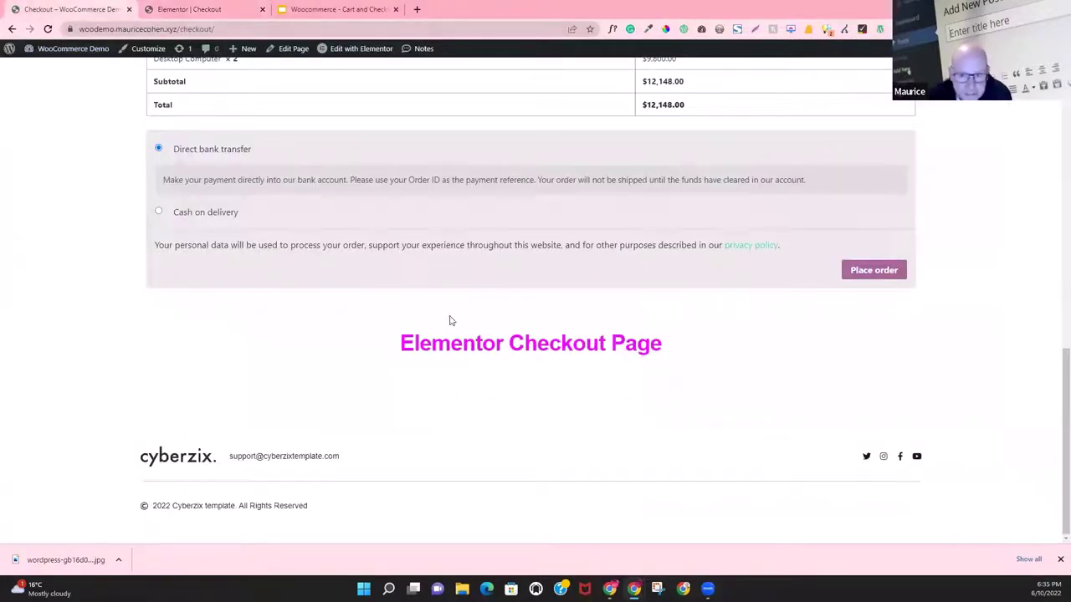
scroll(410, 322, up, 10)
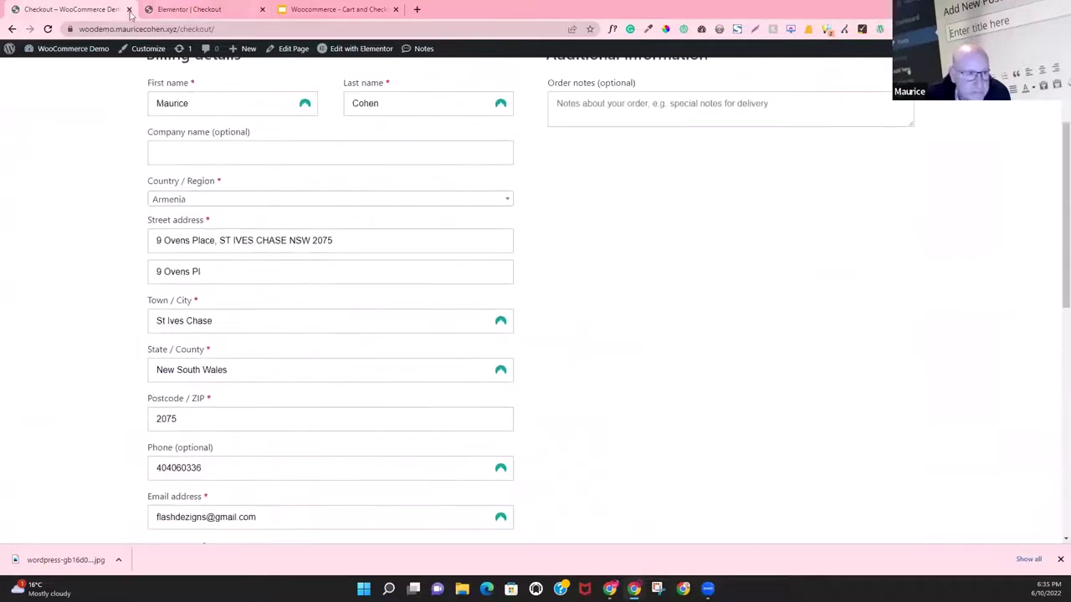
click(48, 30)
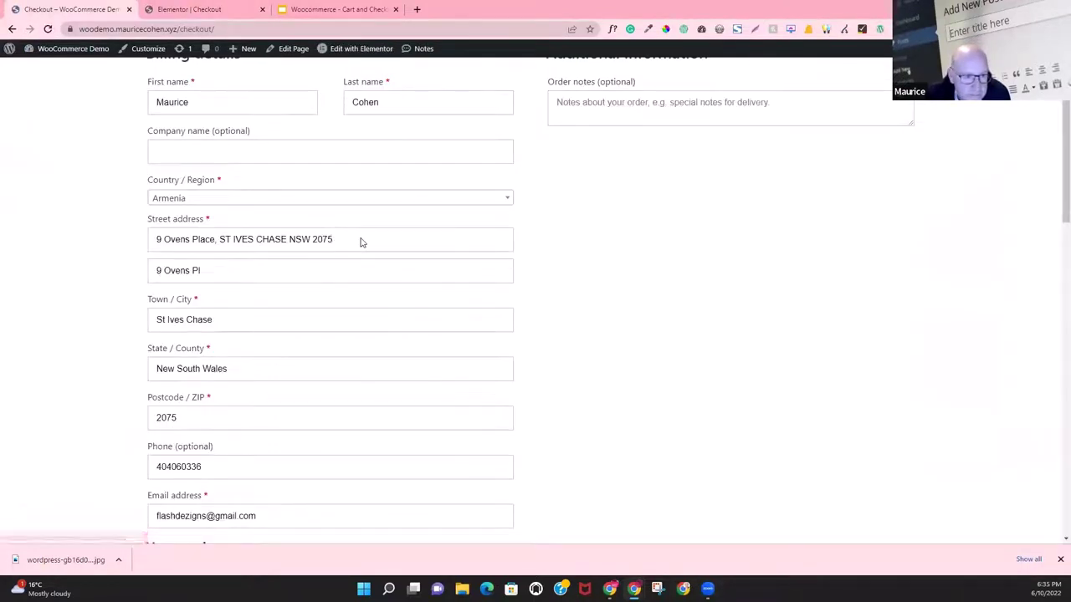
drag(220, 239, 335, 240)
scroll(291, 250, down, 6)
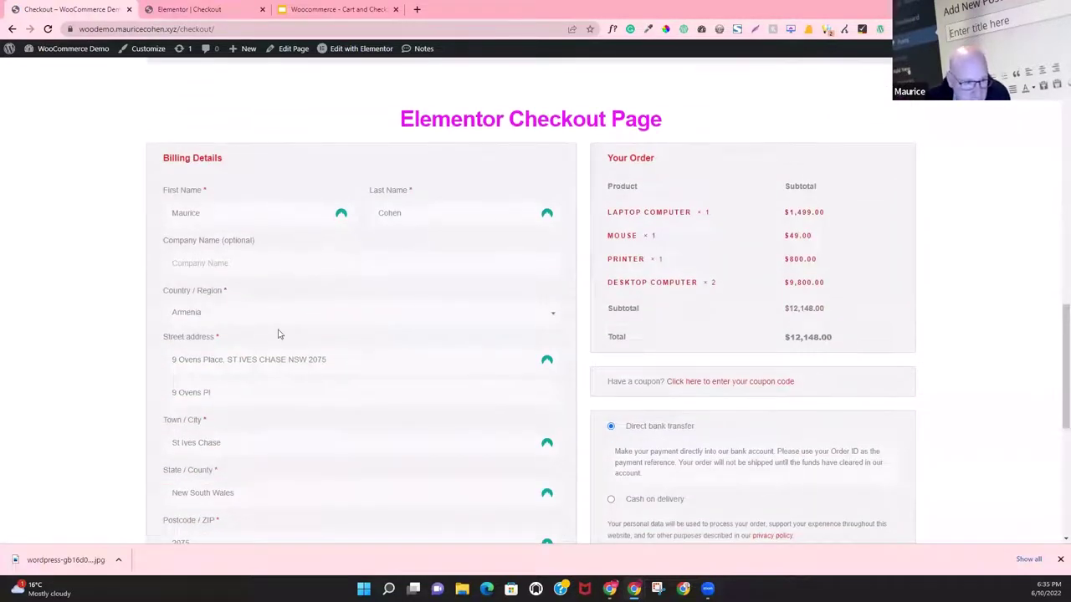
Step: Replace the billing street address and town, and clear the second address line in the Elementor checkout form
drag(359, 355, 127, 364)
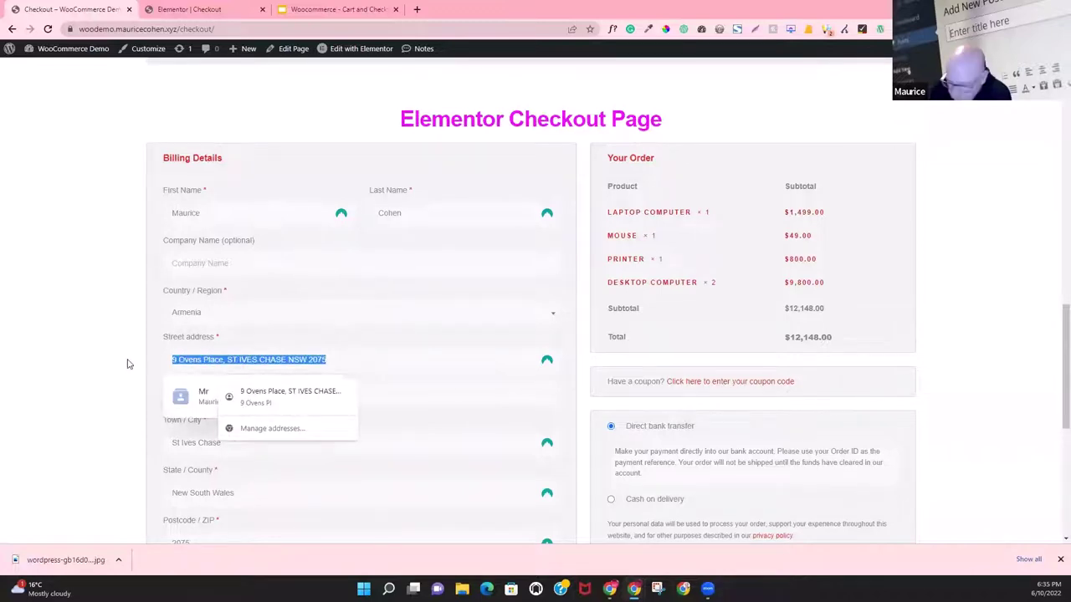
key(BackSpace)
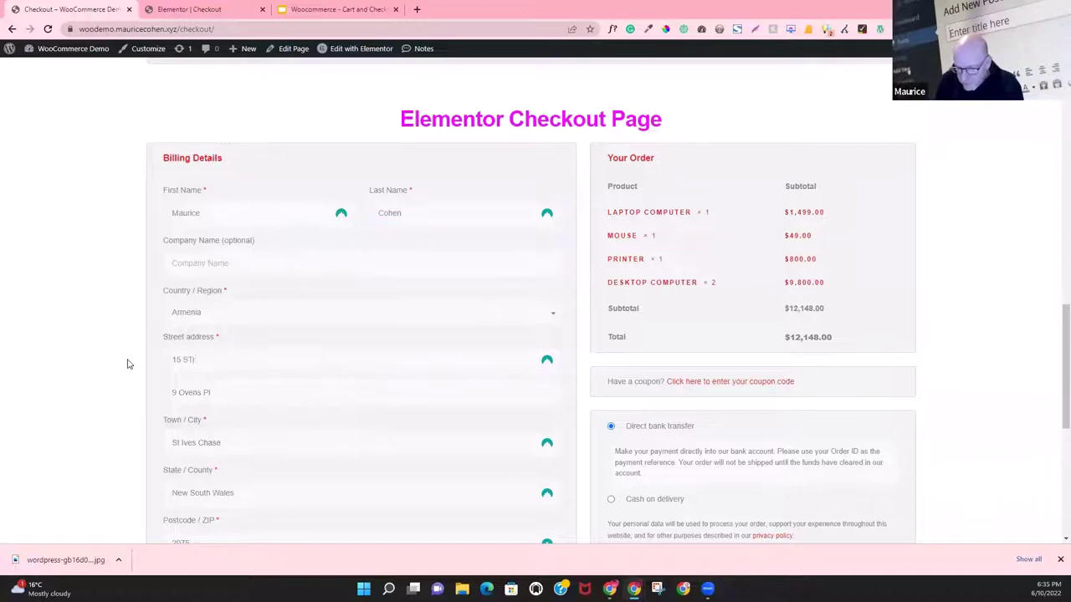
key(Tab)
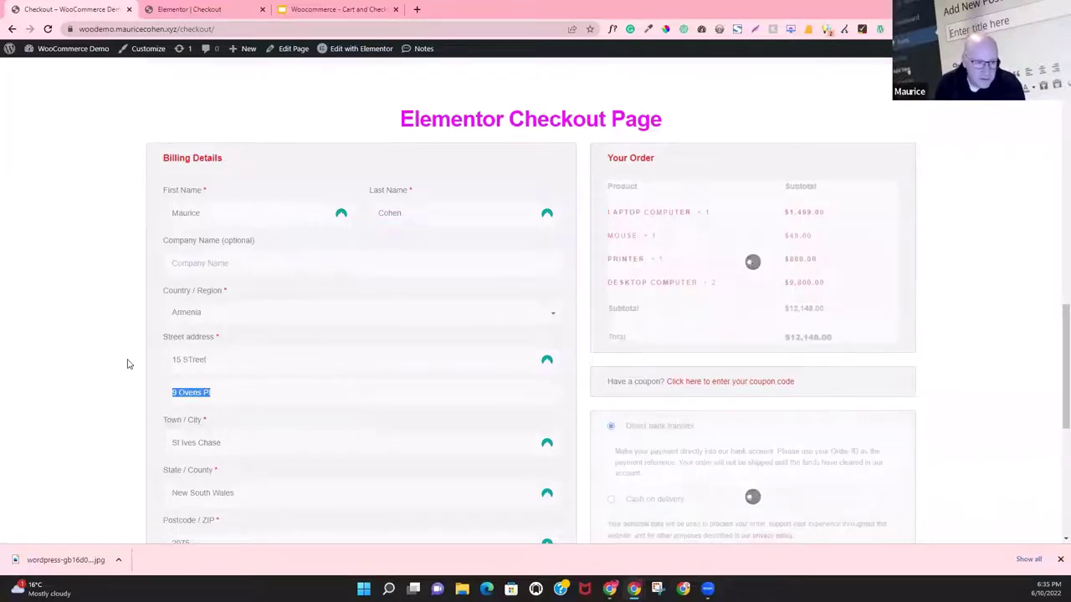
key(BackSpace)
key(Tab)
key(BackSpace)
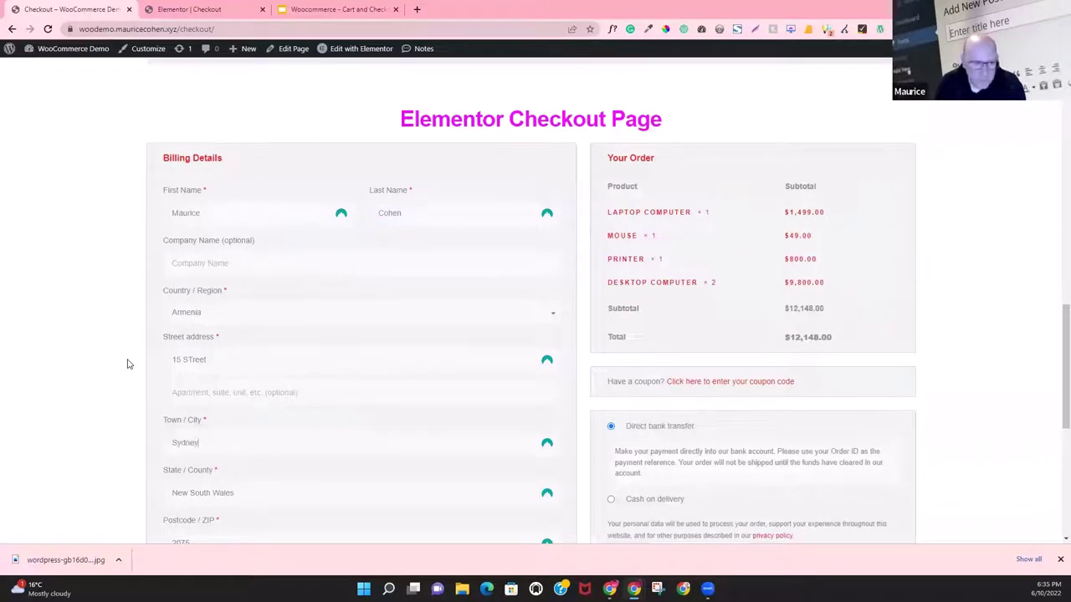
Step: Check the red order notes section below the billing details and place the order with direct bank transfer
scroll(210, 450, down, 3)
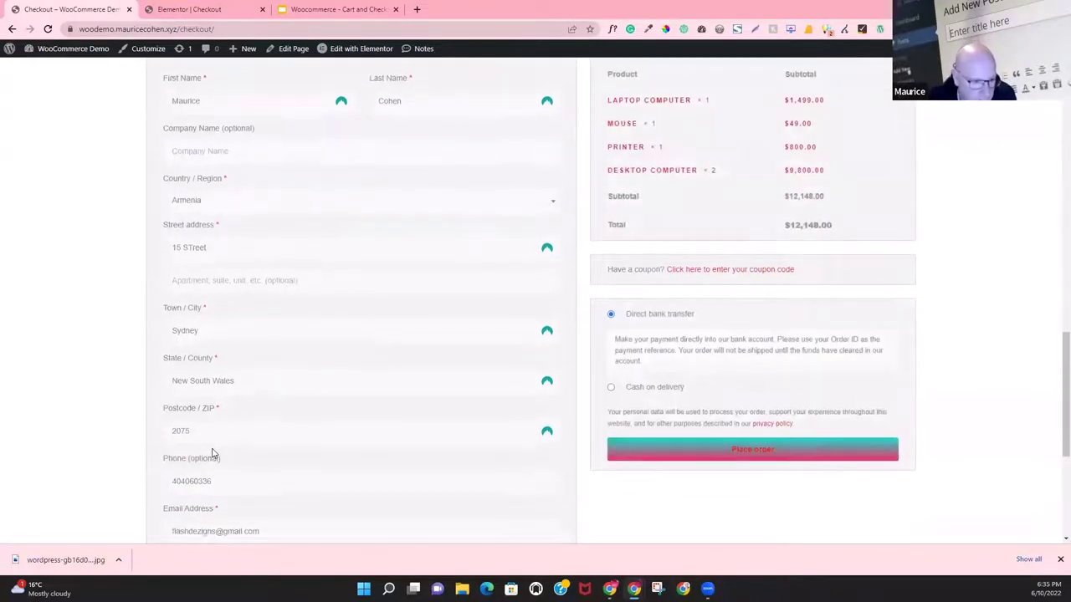
scroll(331, 426, down, 1)
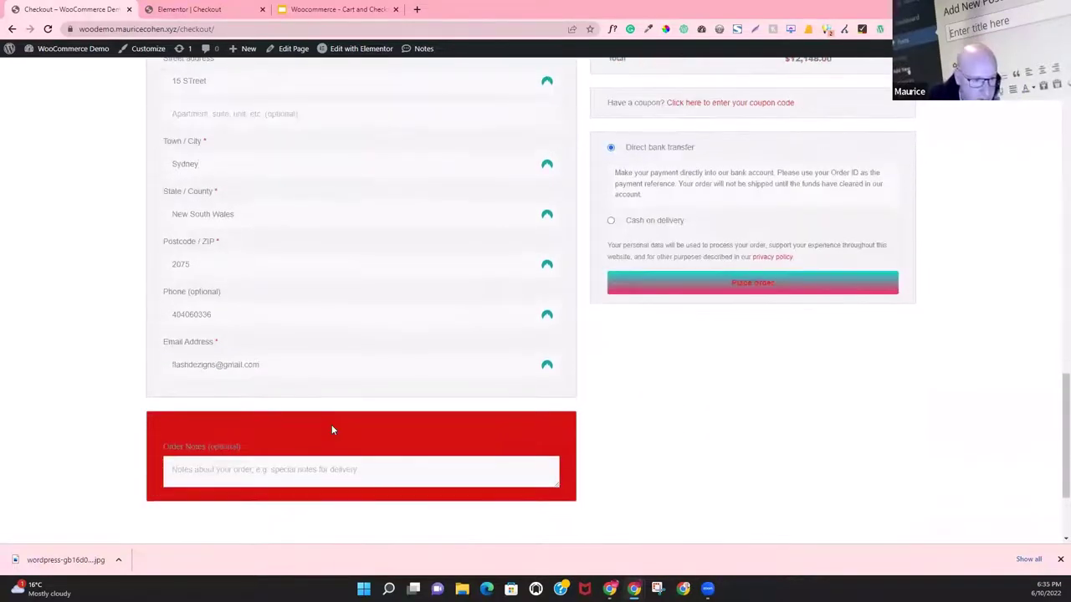
scroll(332, 426, up, 4)
scroll(331, 426, down, 4)
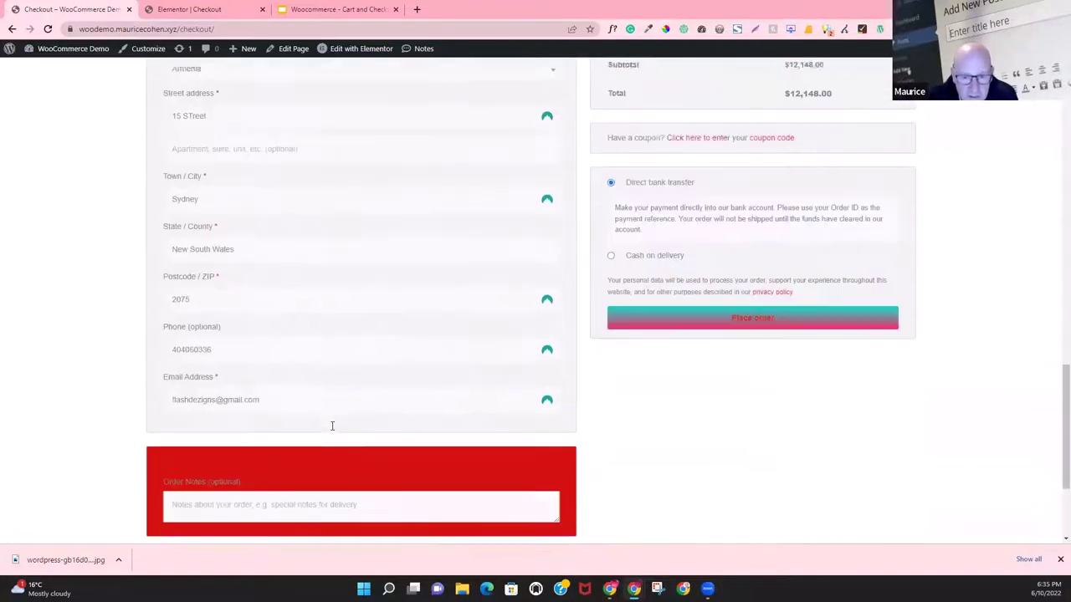
click(759, 229)
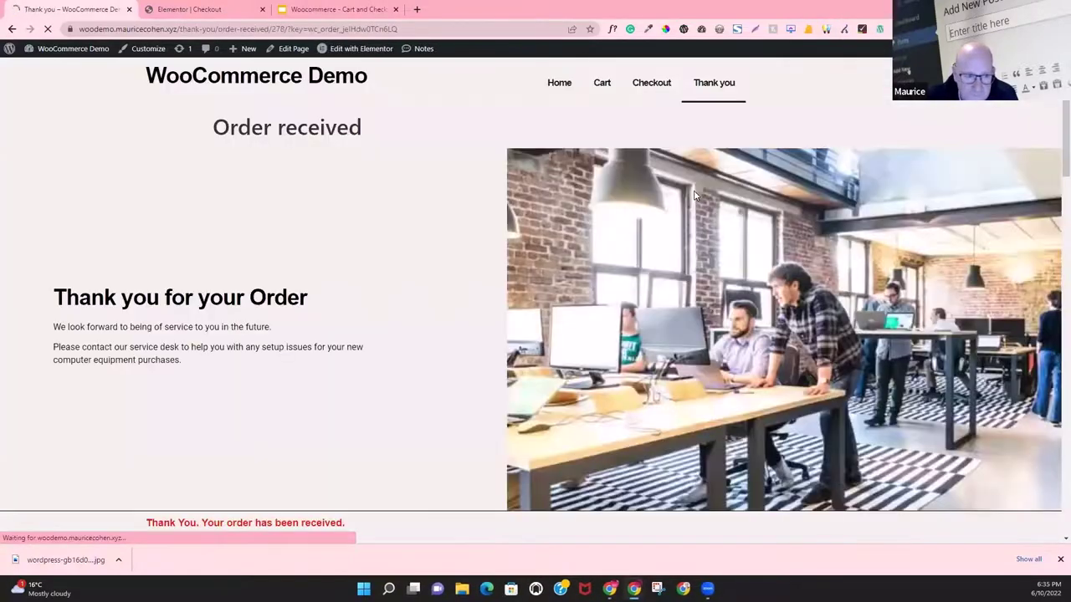
Step: Switch to the Google Slides deck and present the "Thank you - Standard WooCommerce Page" slide full screen, closing the presentation again
click(309, 9)
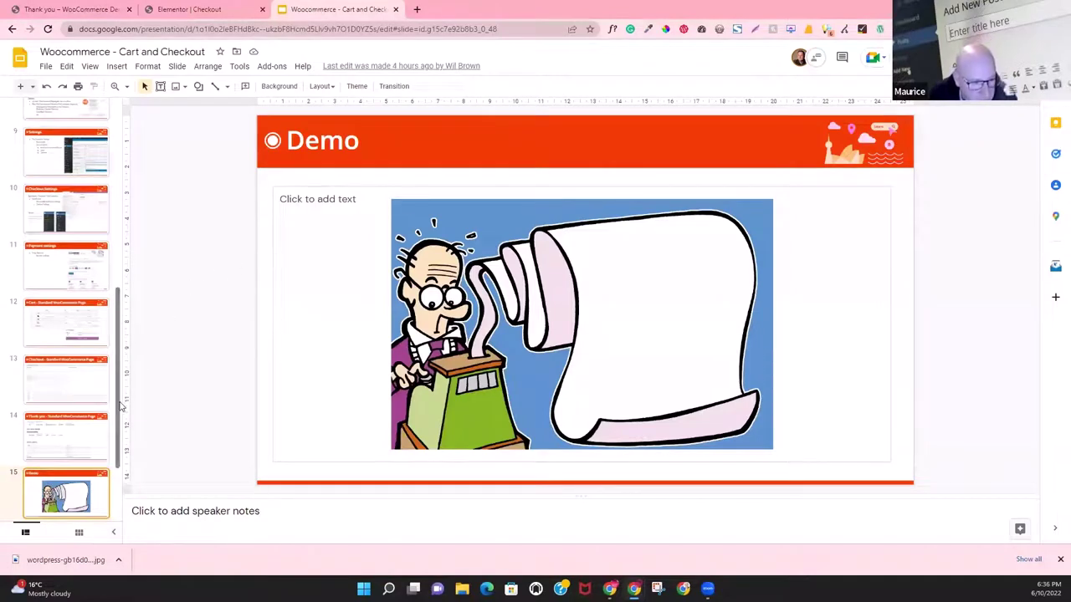
click(82, 436)
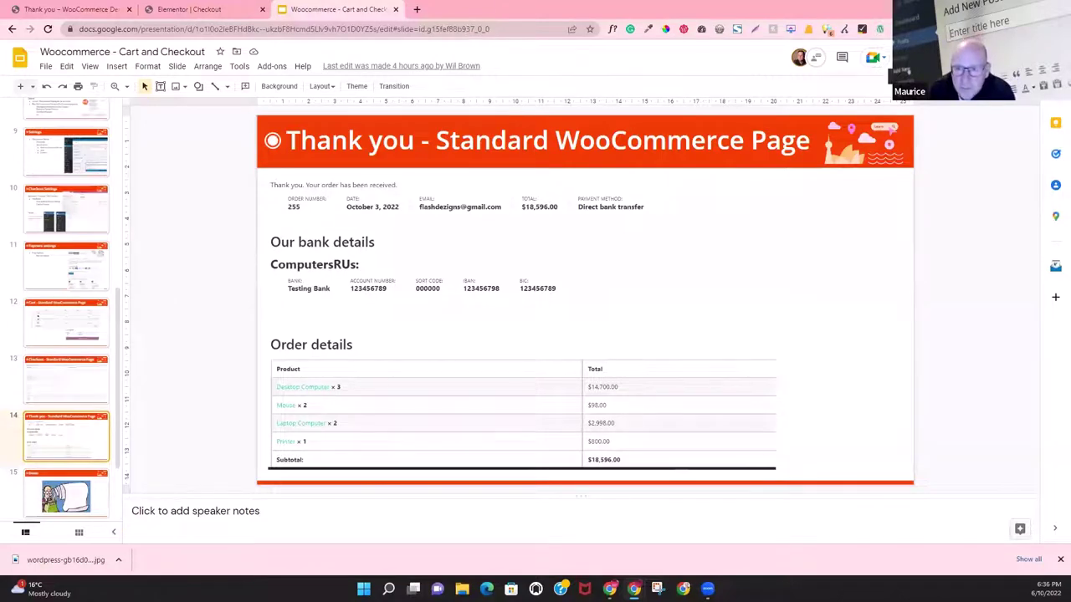
key(ctrl+F5)
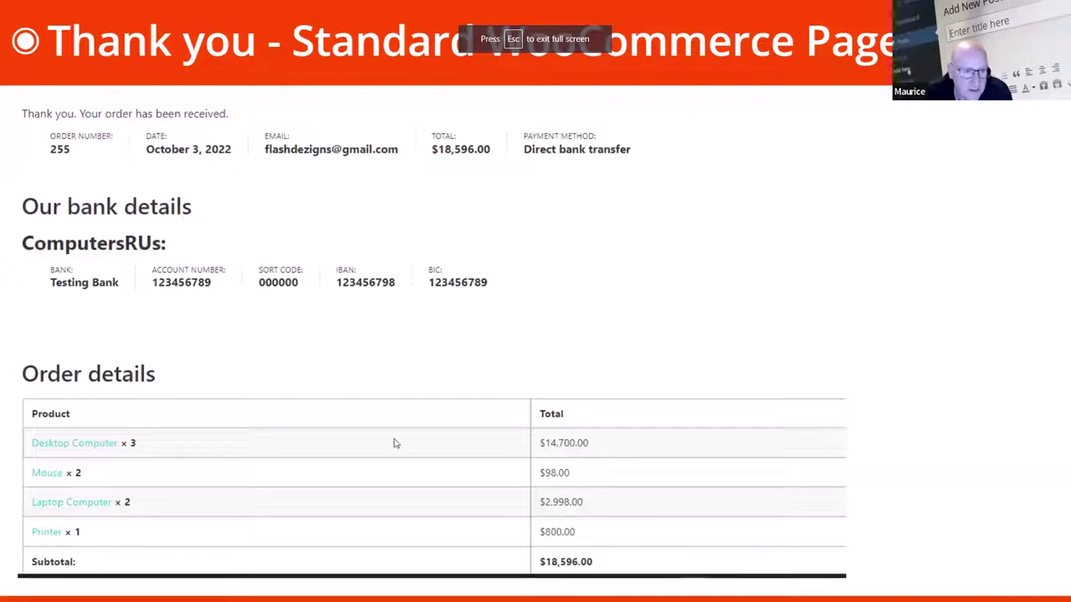
key(Escape)
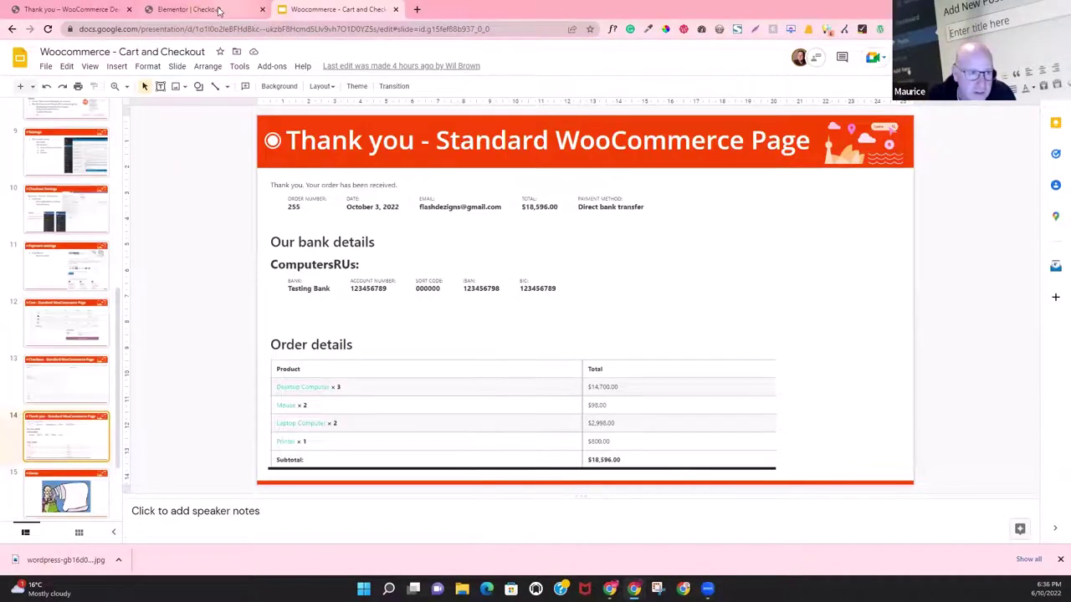
Step: Return to the live Thank you page and examine the banner, order summary, bank details, order details, billing details and FAQ
click(90, 7)
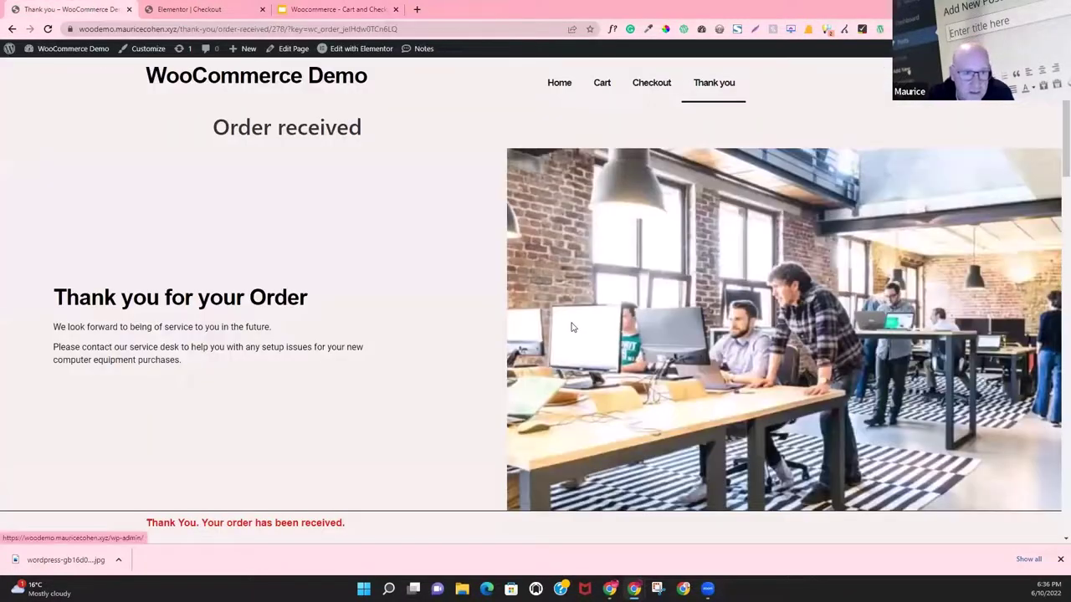
scroll(574, 331, down, 3)
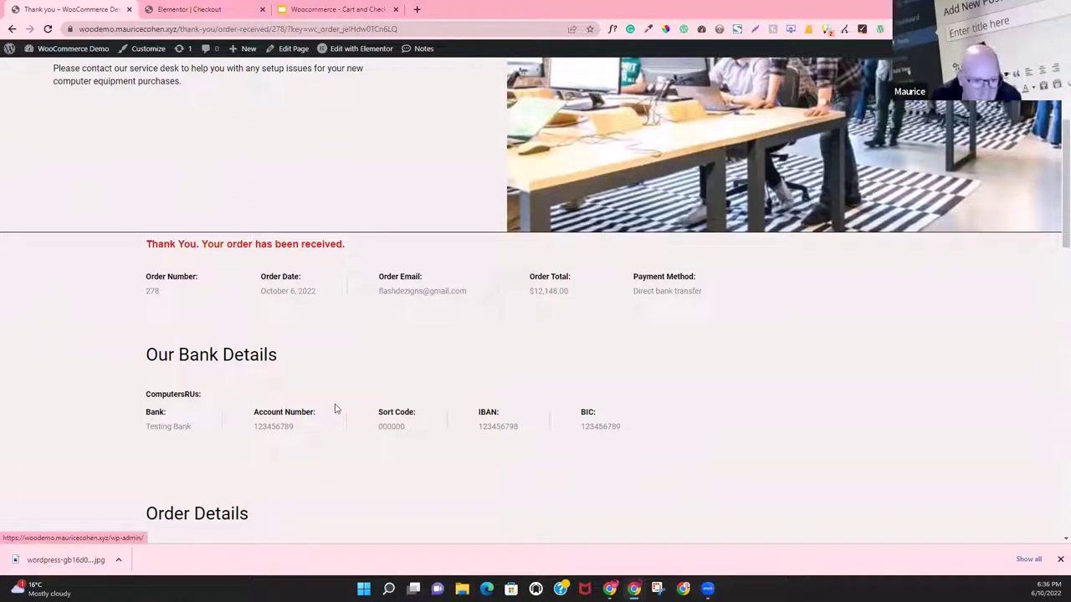
scroll(575, 367, up, 3)
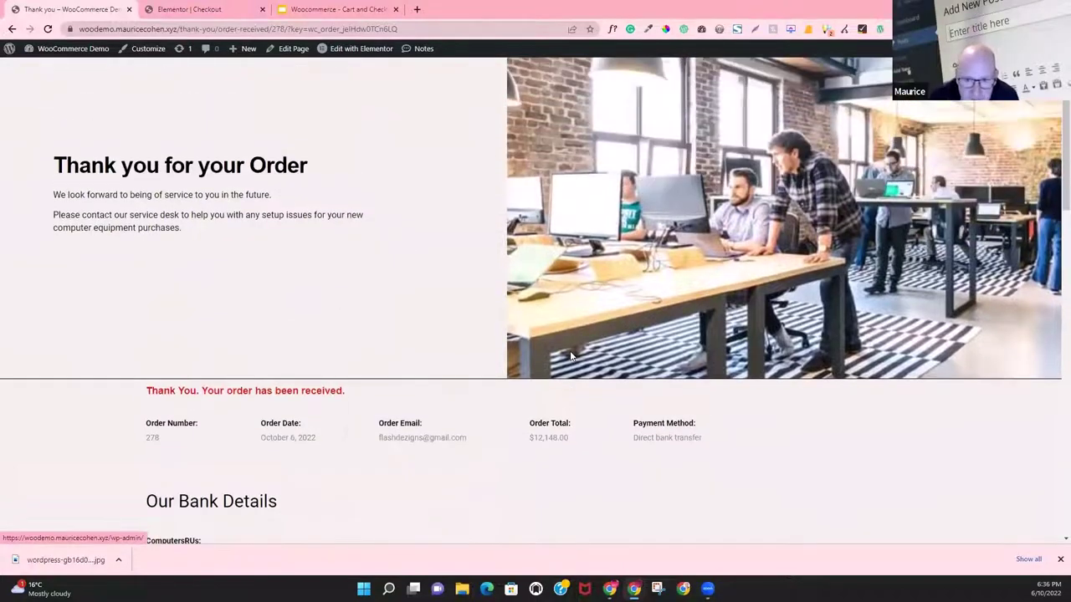
scroll(568, 357, down, 2)
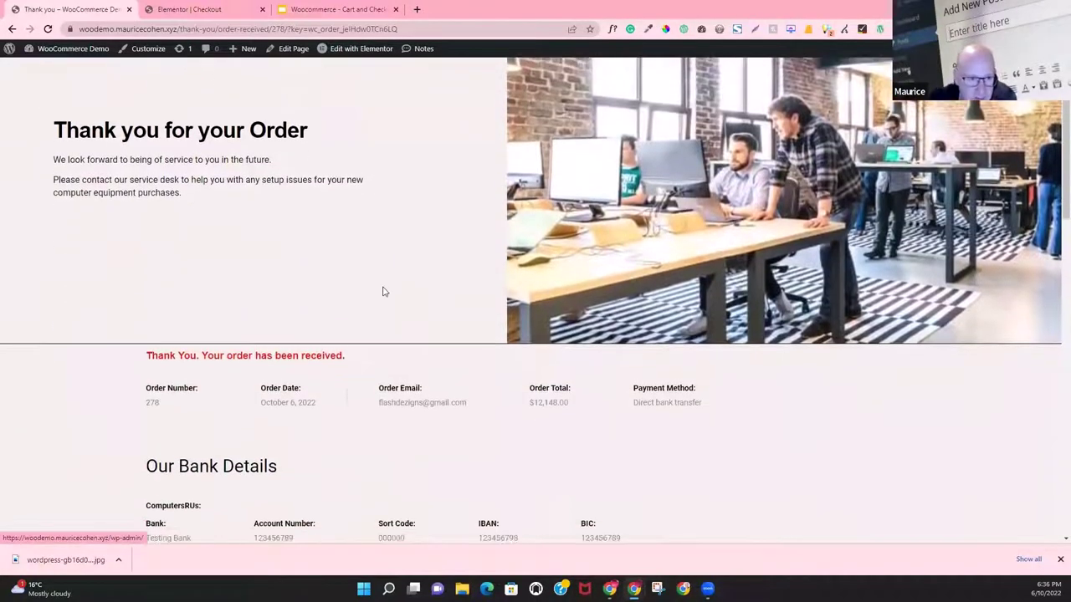
scroll(382, 292, up, 2)
scroll(352, 280, down, 3)
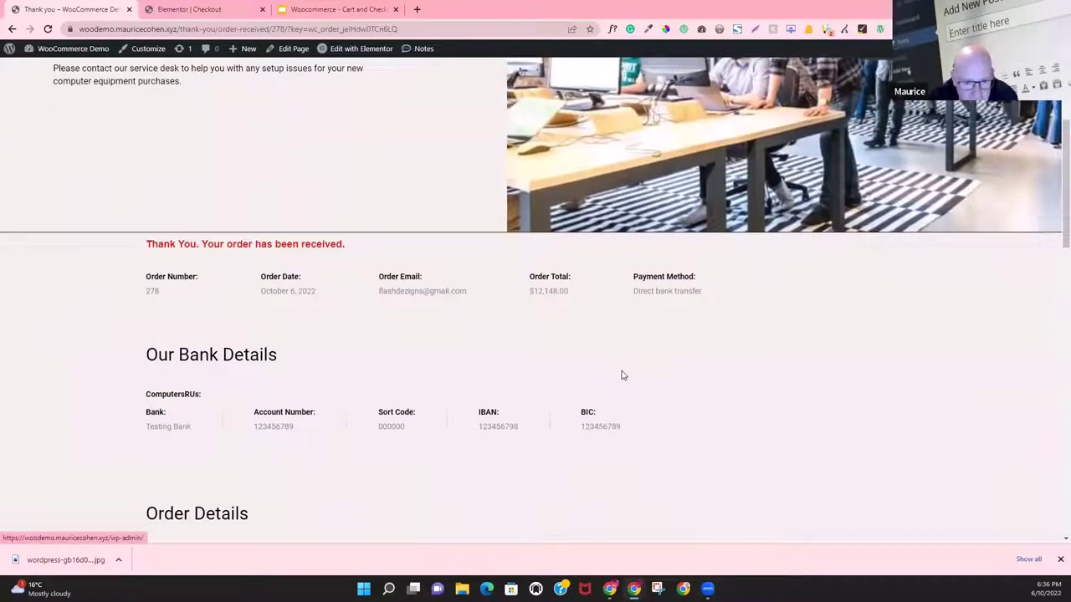
scroll(570, 393, down, 5)
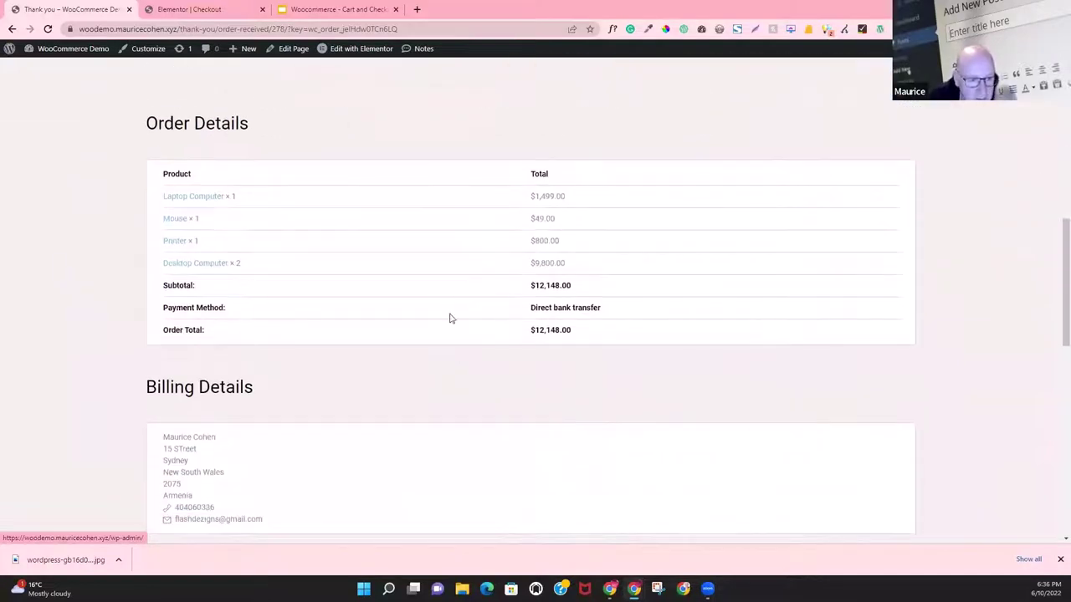
scroll(473, 388, down, 4)
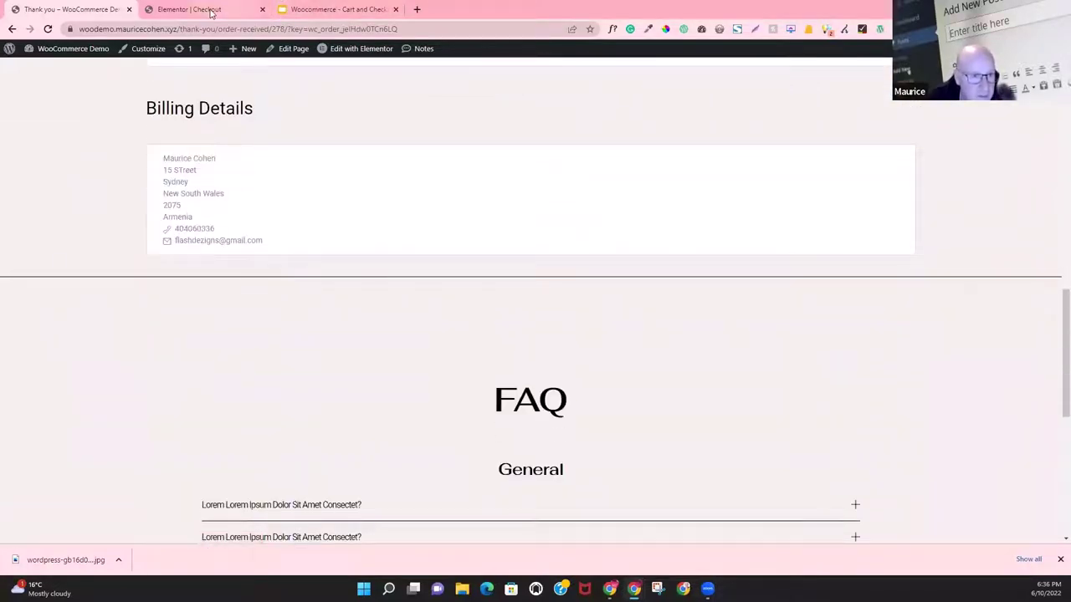
Step: Exit the Checkout editor to the WordPress dashboard and open the Thank you page from the page list in Elementor
click(211, 11)
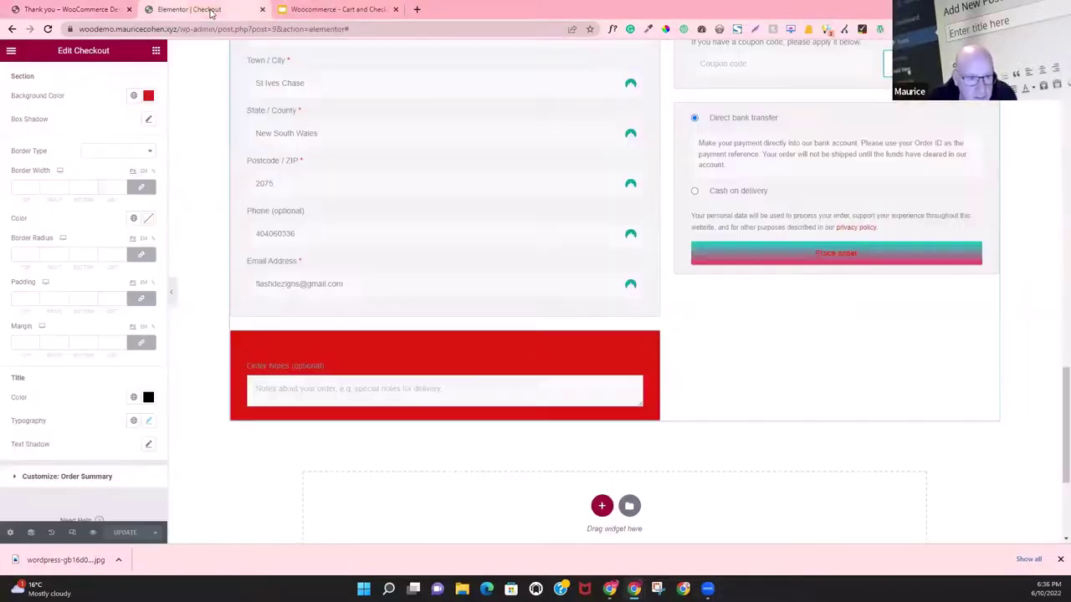
click(10, 51)
click(51, 266)
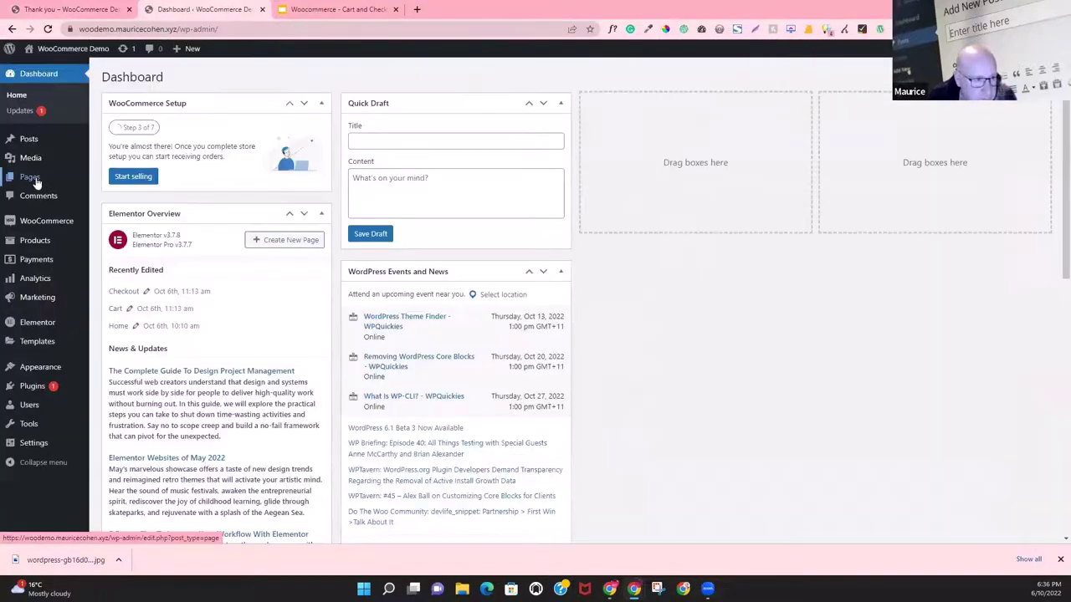
click(36, 181)
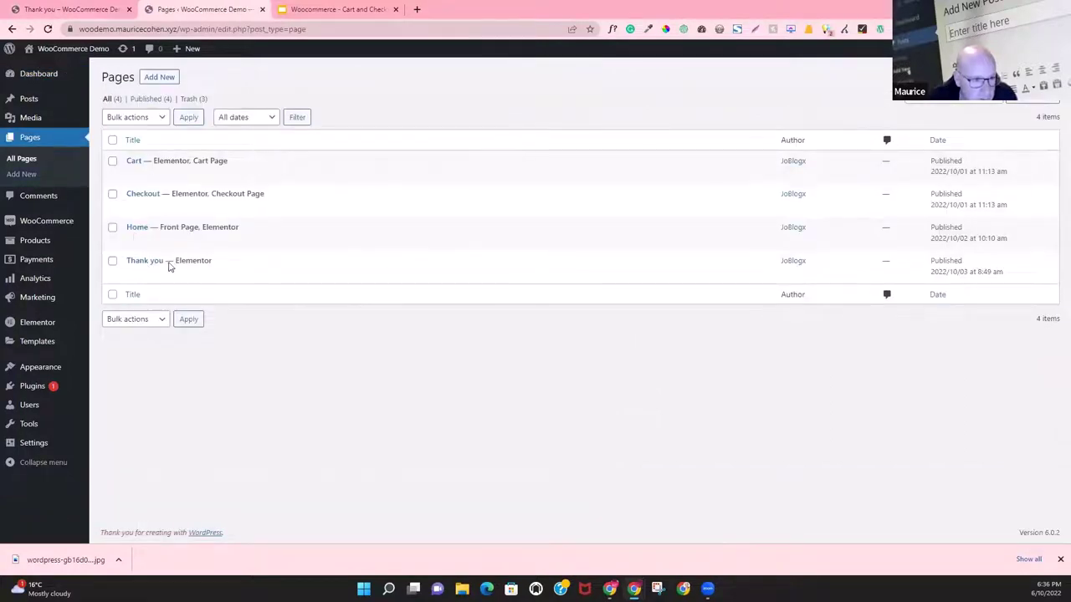
click(277, 276)
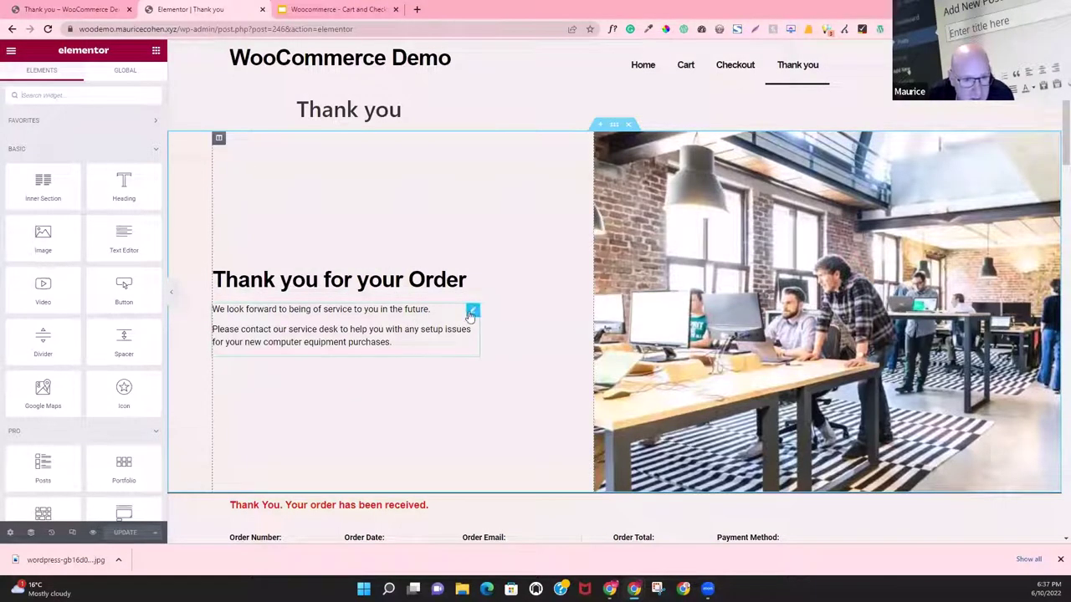
Step: Open the settings of the Thank you page's introductory text, its heading and the Purchase Summary widget in turn
click(471, 311)
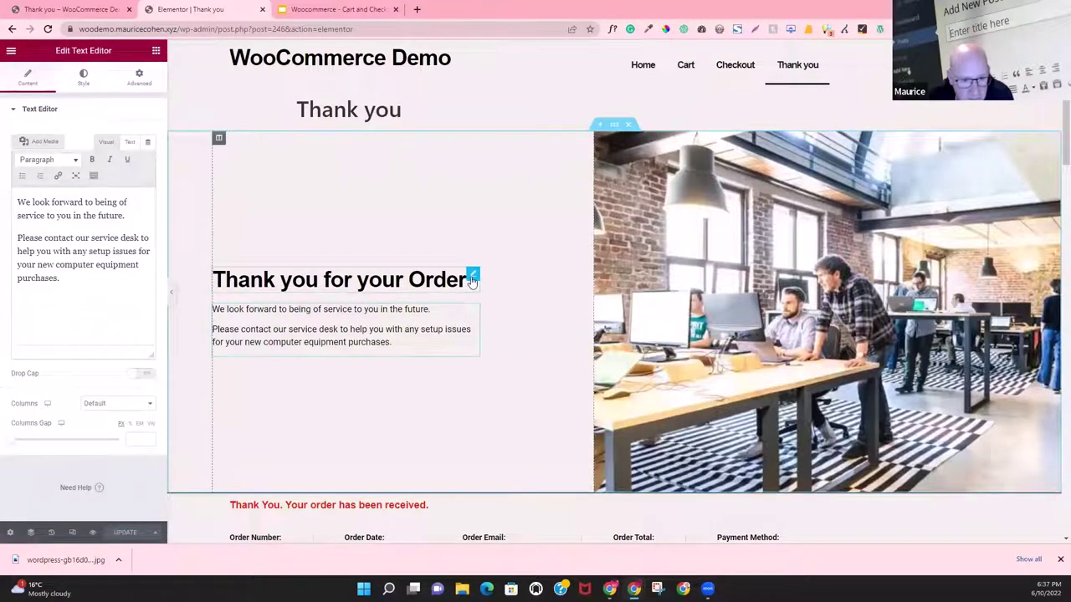
click(471, 273)
scroll(482, 429, down, 2)
scroll(482, 428, down, 3)
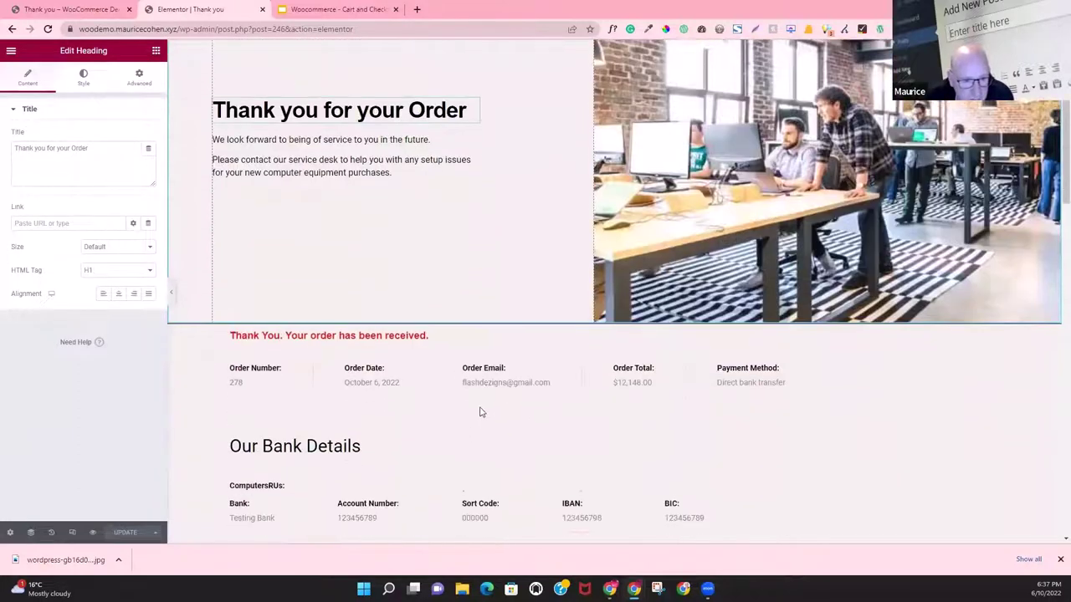
click(489, 327)
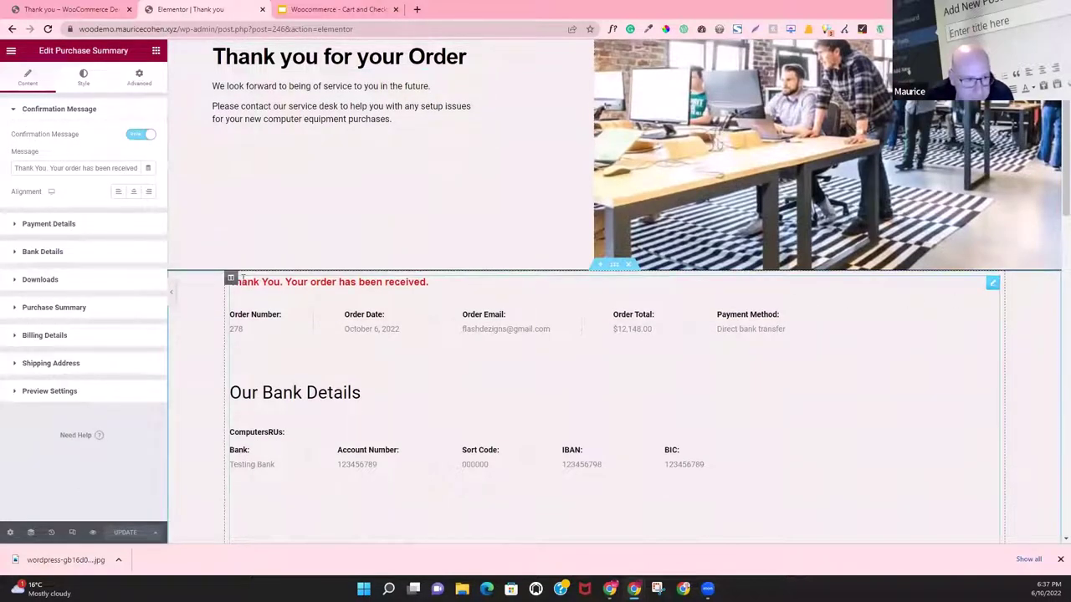
Step: Review the Purchase Summary widget's content settings for Payment Details, Bank Details, Purchase Summary and Billing Details
click(50, 224)
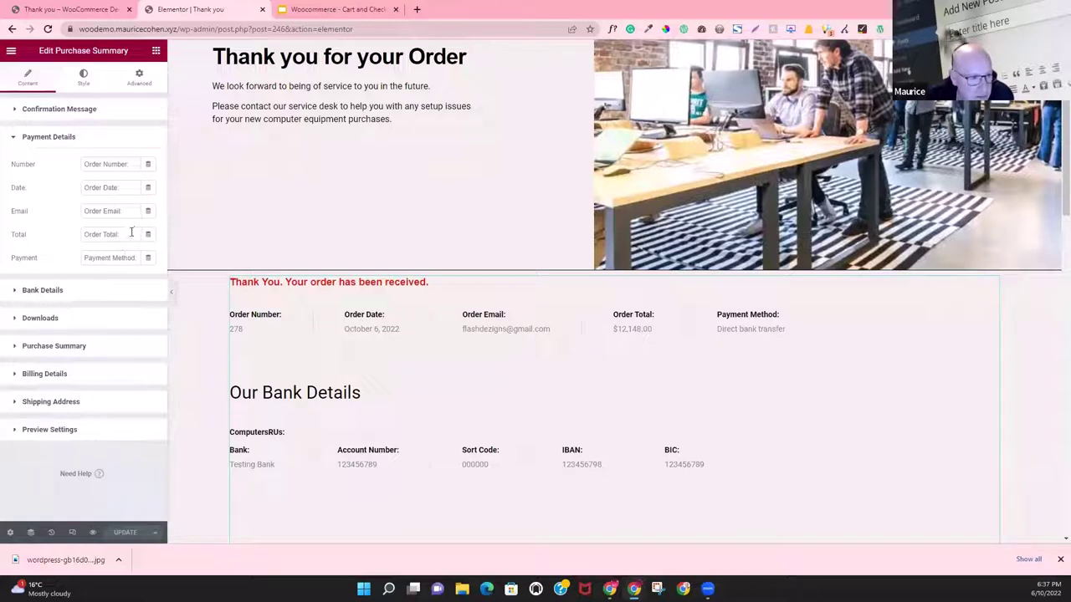
drag(131, 233, 54, 236)
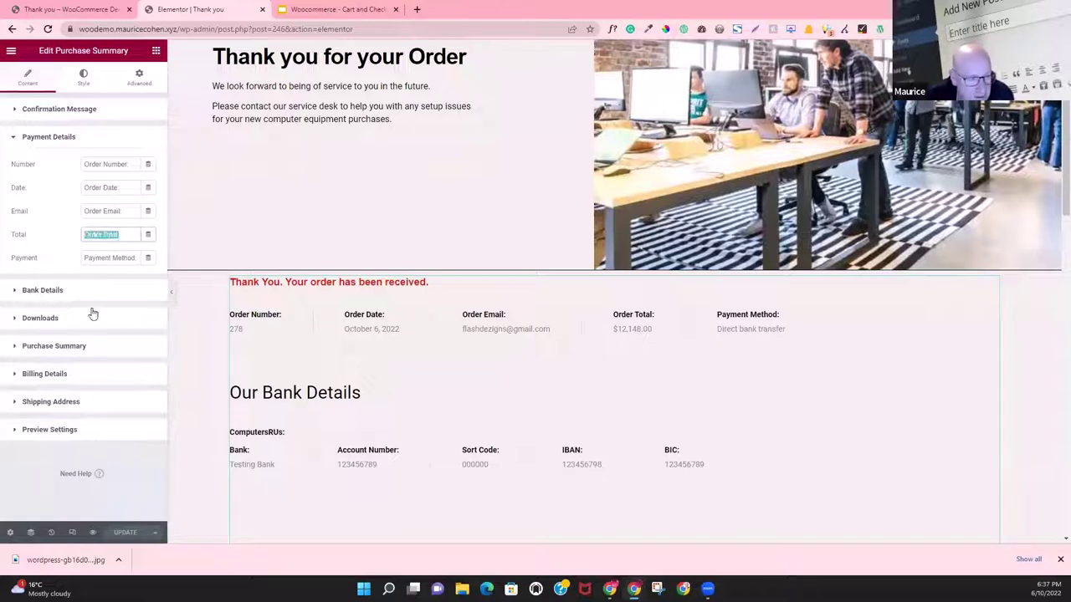
click(58, 291)
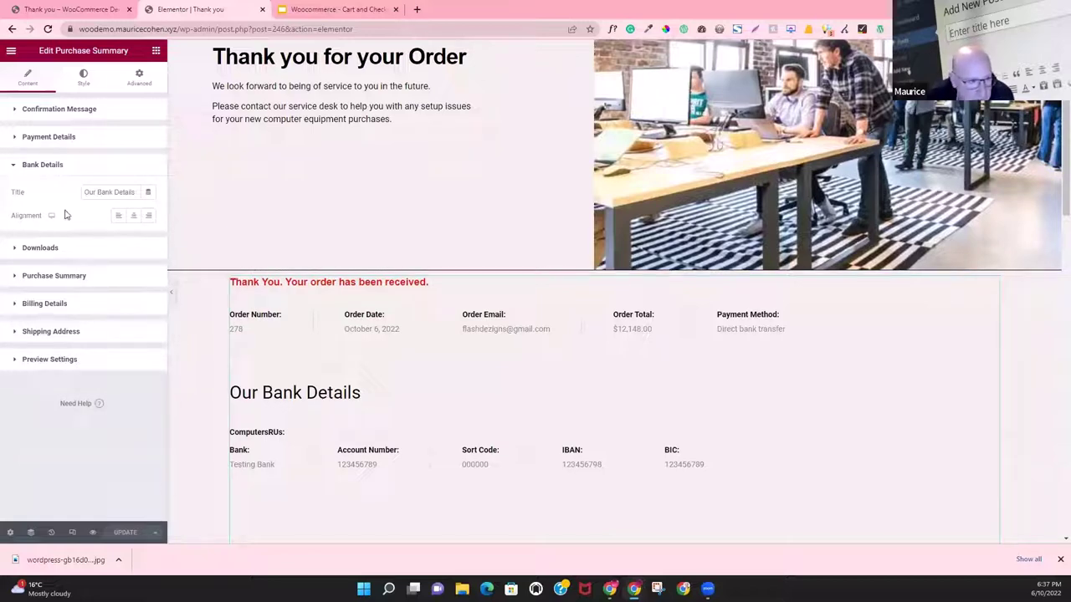
click(59, 275)
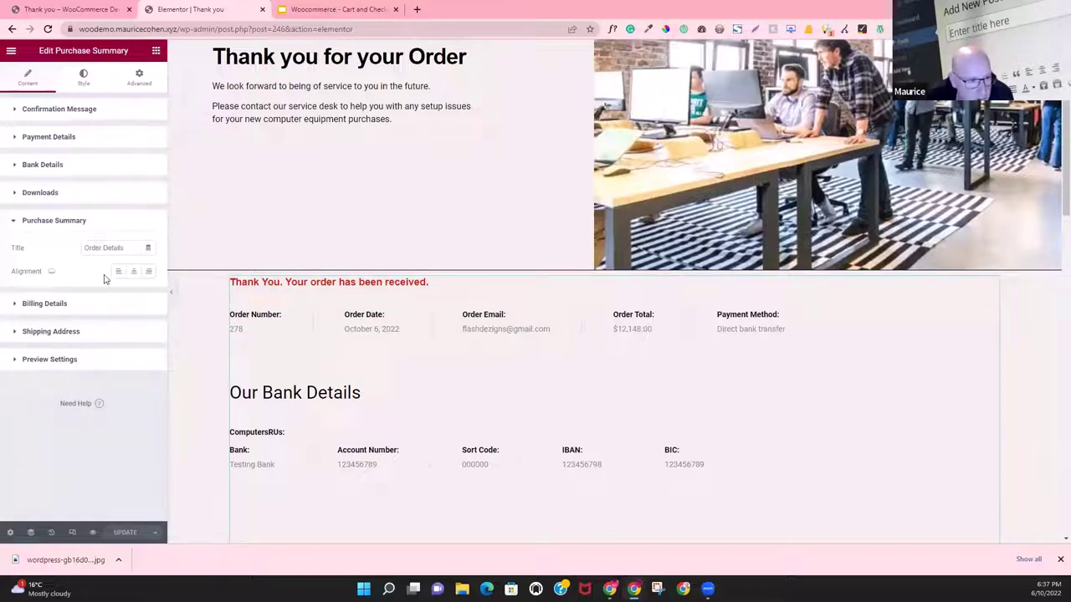
click(97, 305)
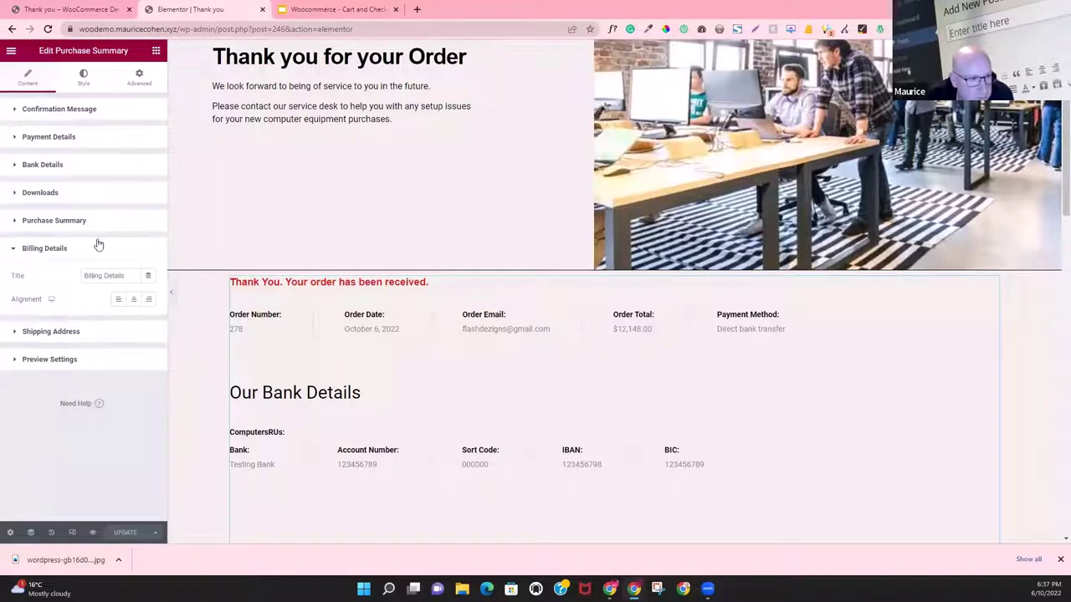
Step: Look through the Purchase Summary widget's style options for Sections and Payment Details
click(87, 84)
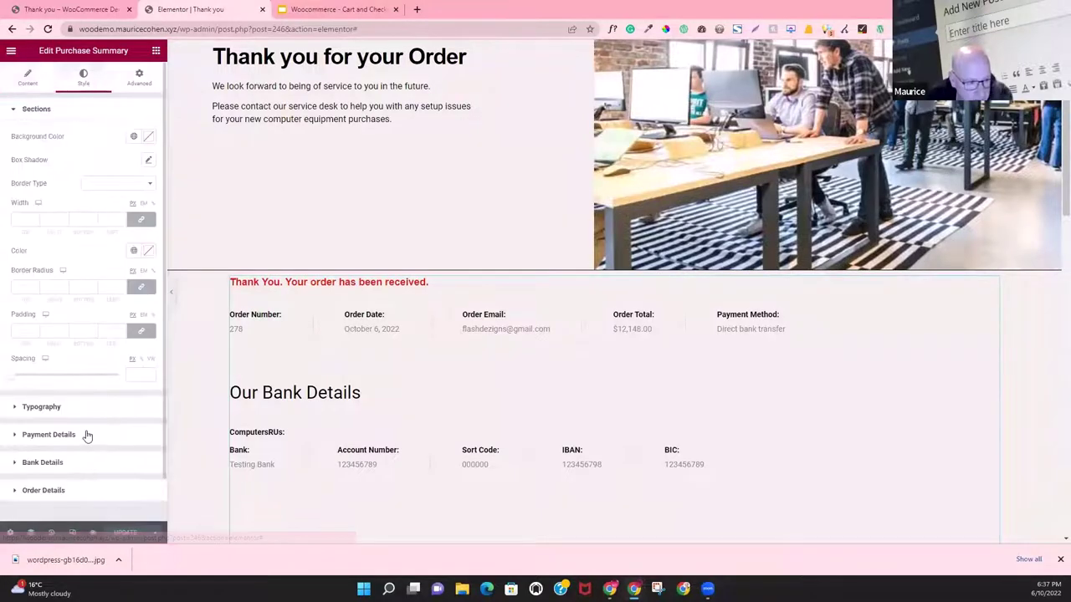
scroll(87, 435, down, 2)
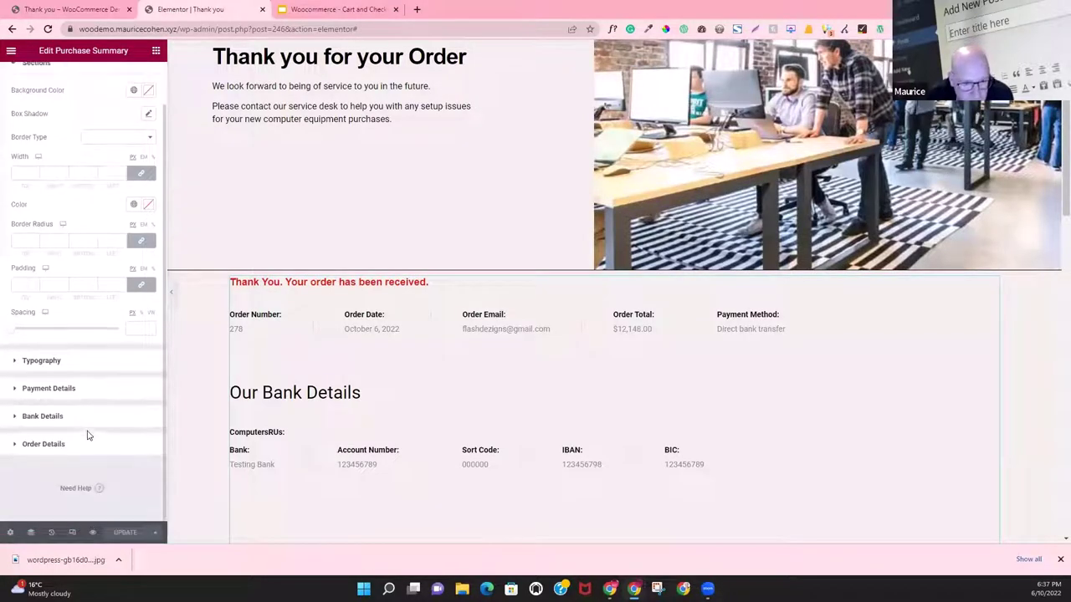
click(74, 389)
scroll(71, 432, down, 3)
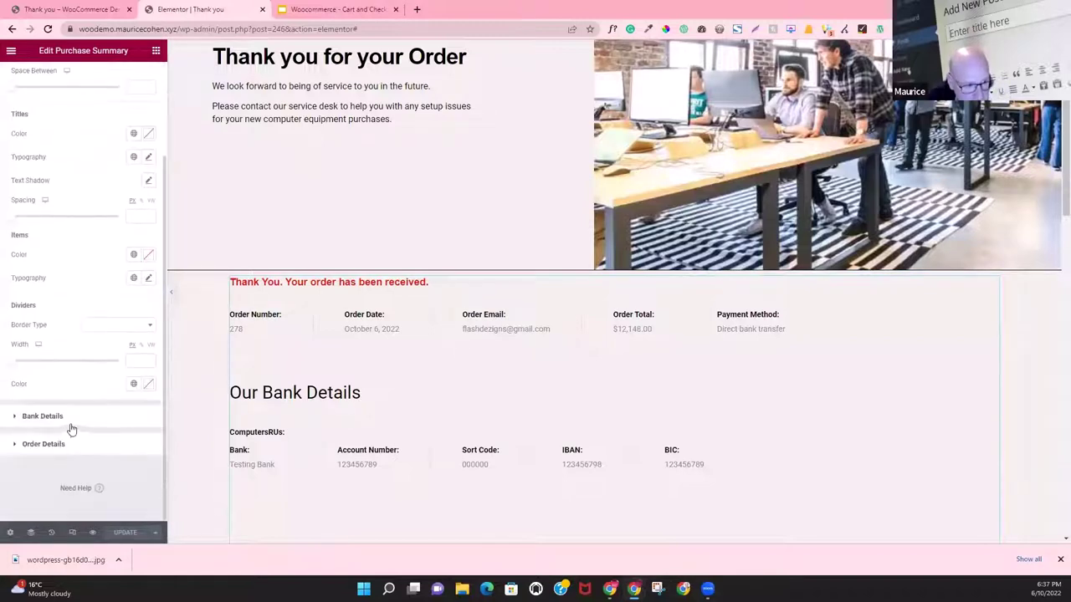
Step: Set the account title colour in the Purchase Summary's Bank Details style to red and update the page
click(71, 422)
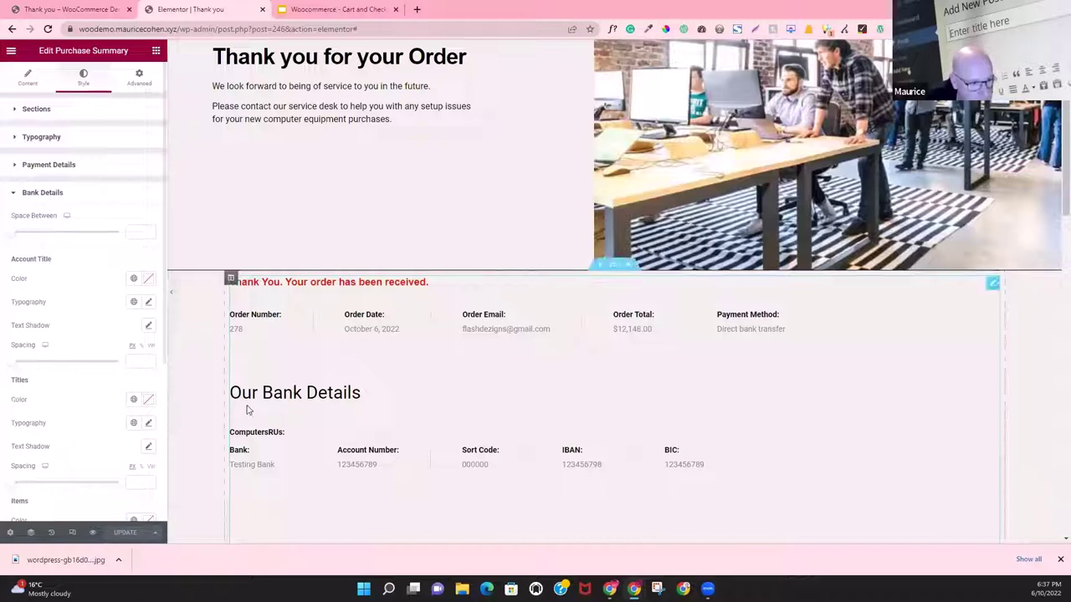
click(134, 279)
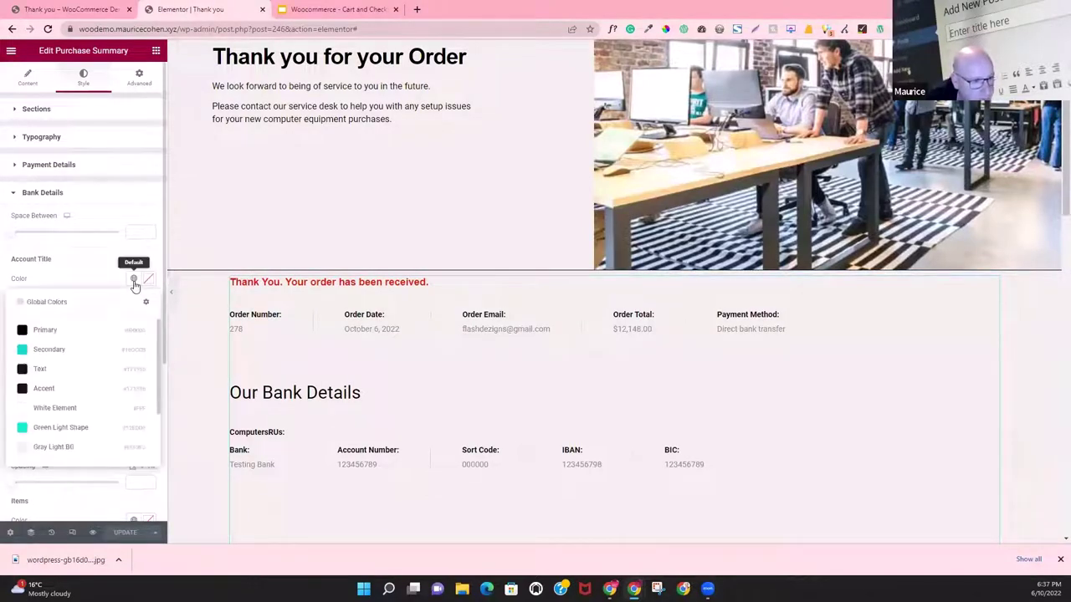
click(134, 281)
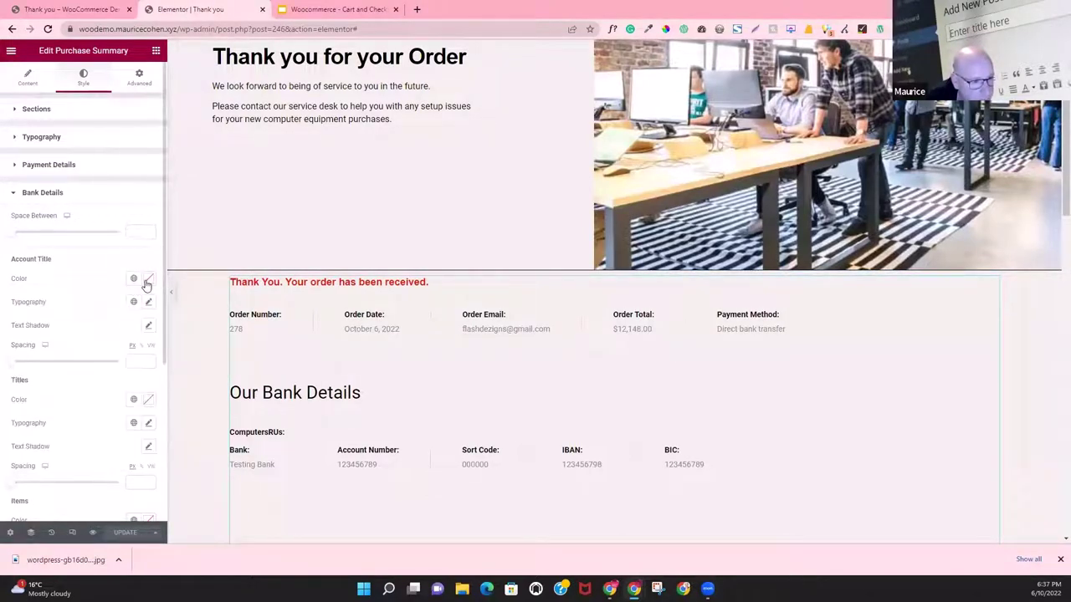
click(148, 280)
click(137, 330)
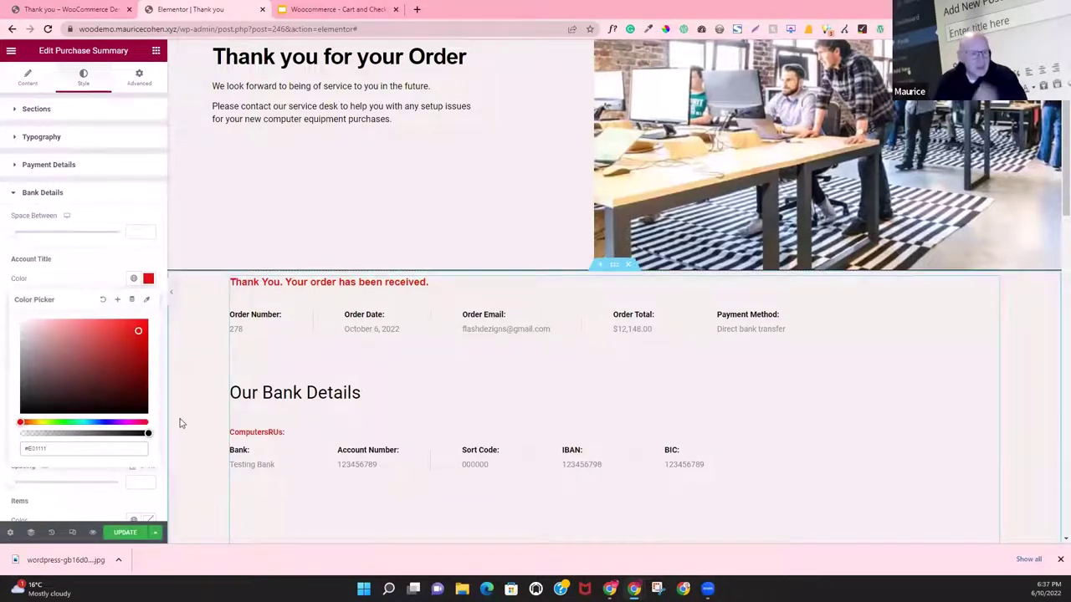
click(117, 279)
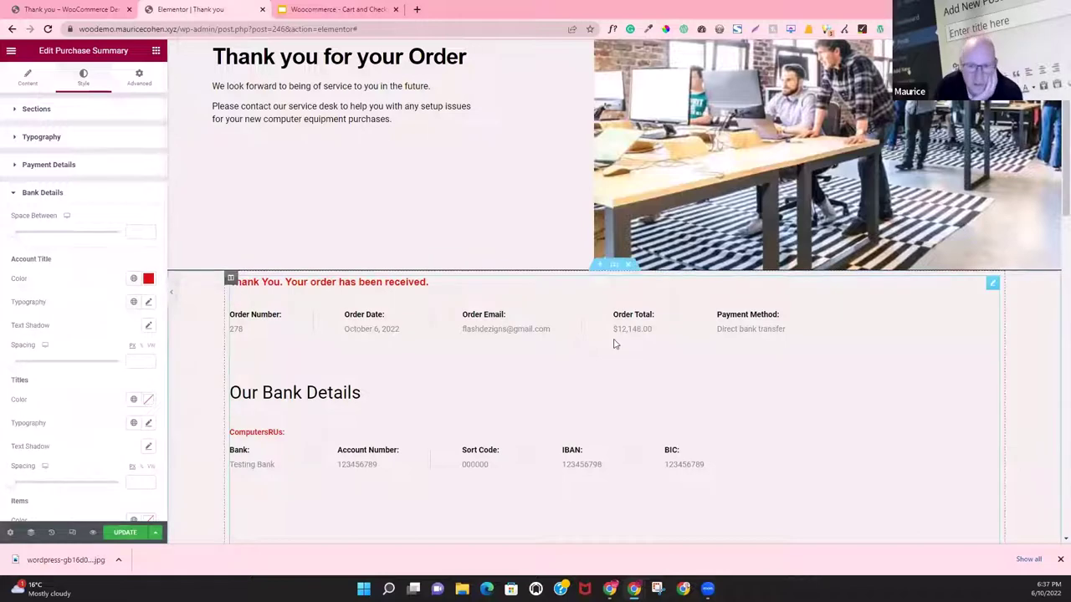
scroll(647, 381, down, 3)
scroll(129, 411, down, 5)
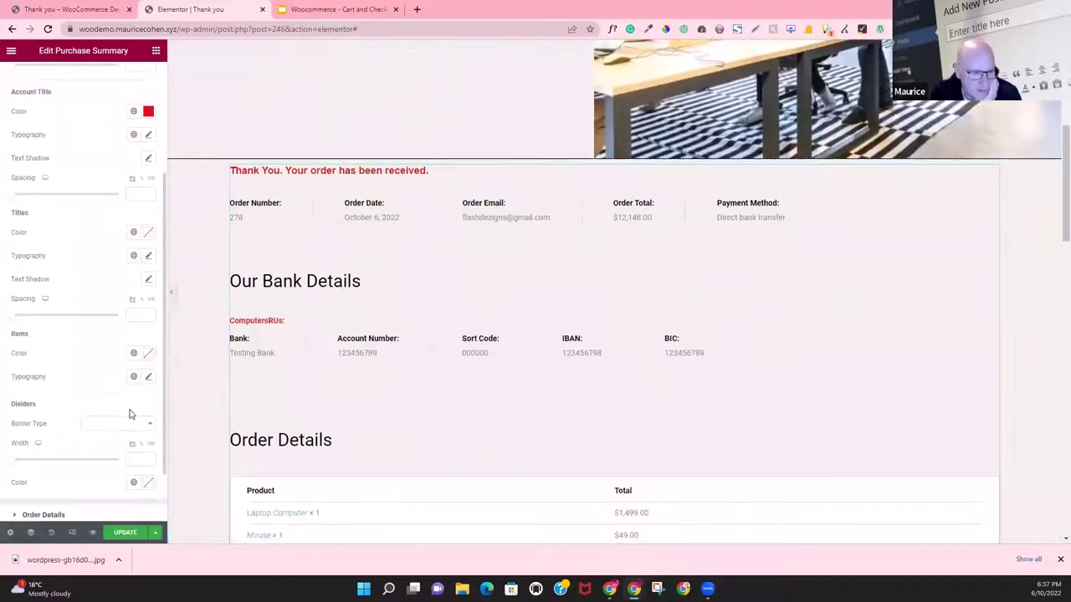
click(110, 534)
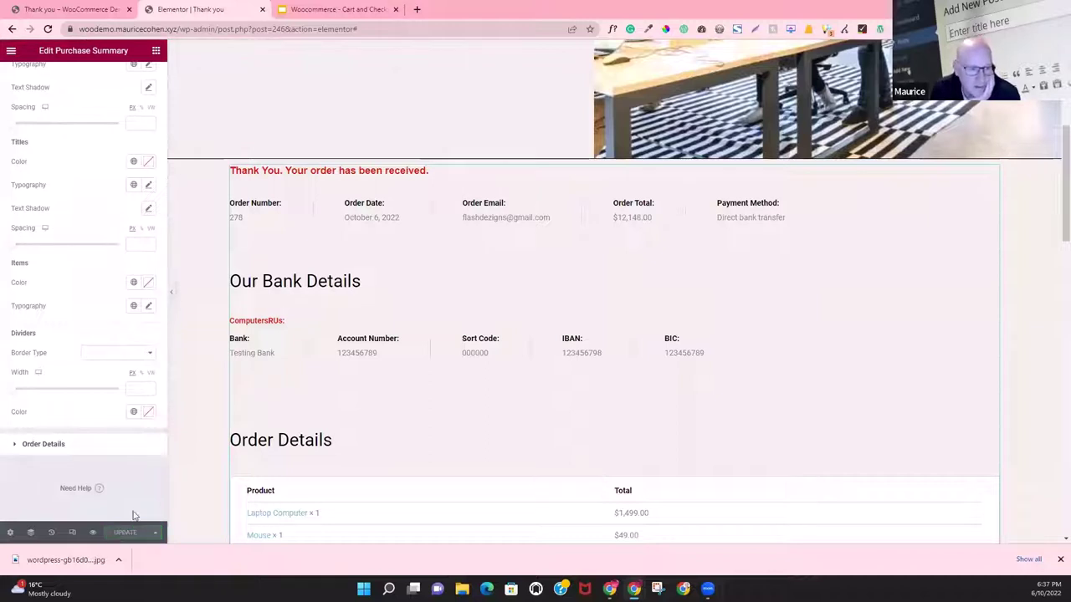
Step: Reload the live Thank you page and check the bank account title's styling along with the order summary and banner
click(75, 9)
click(49, 29)
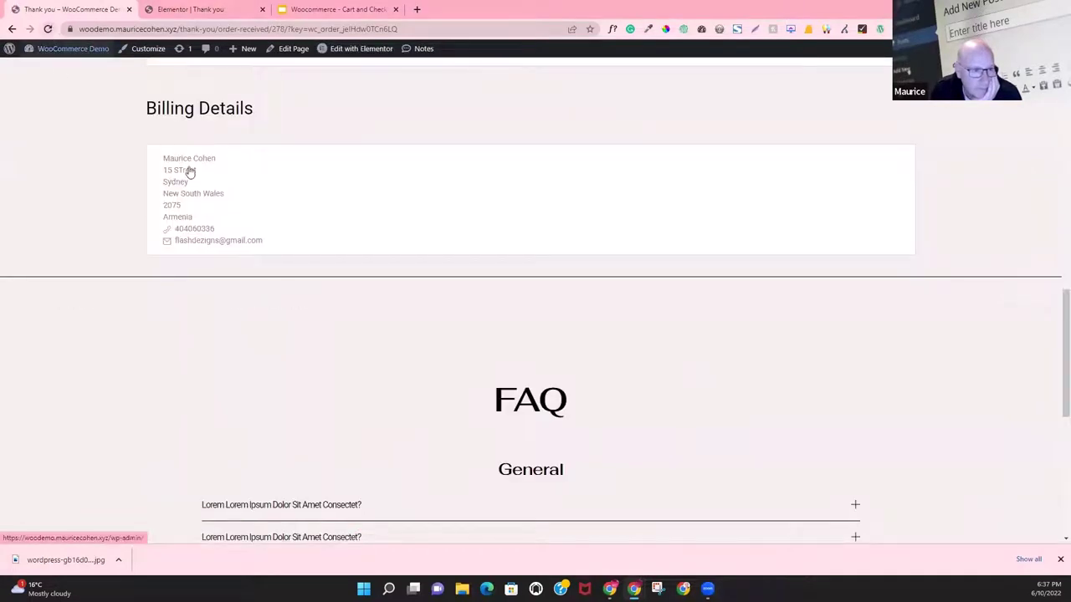
scroll(224, 188, up, 3)
scroll(226, 190, up, 3)
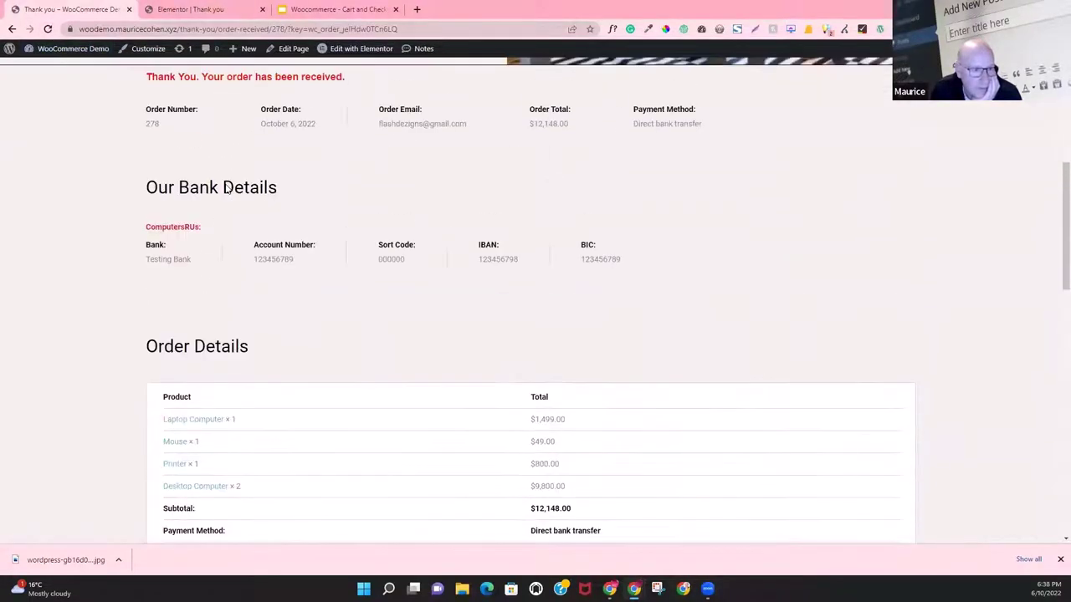
scroll(397, 175, up, 3)
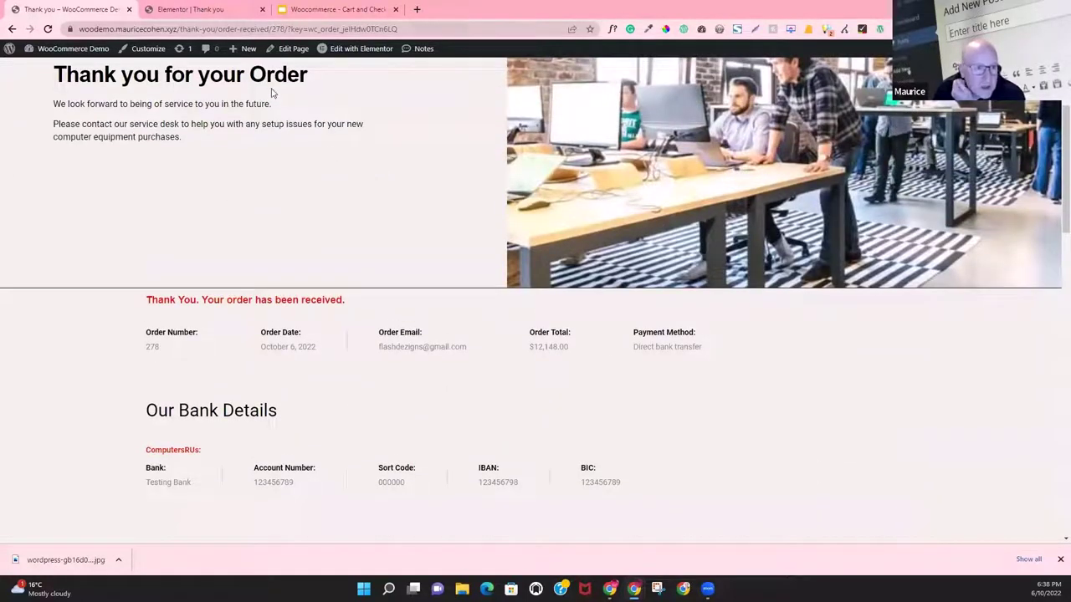
Step: Go back from the live Thank you page to Checkout, return to the shop and open the Computers product category
click(13, 30)
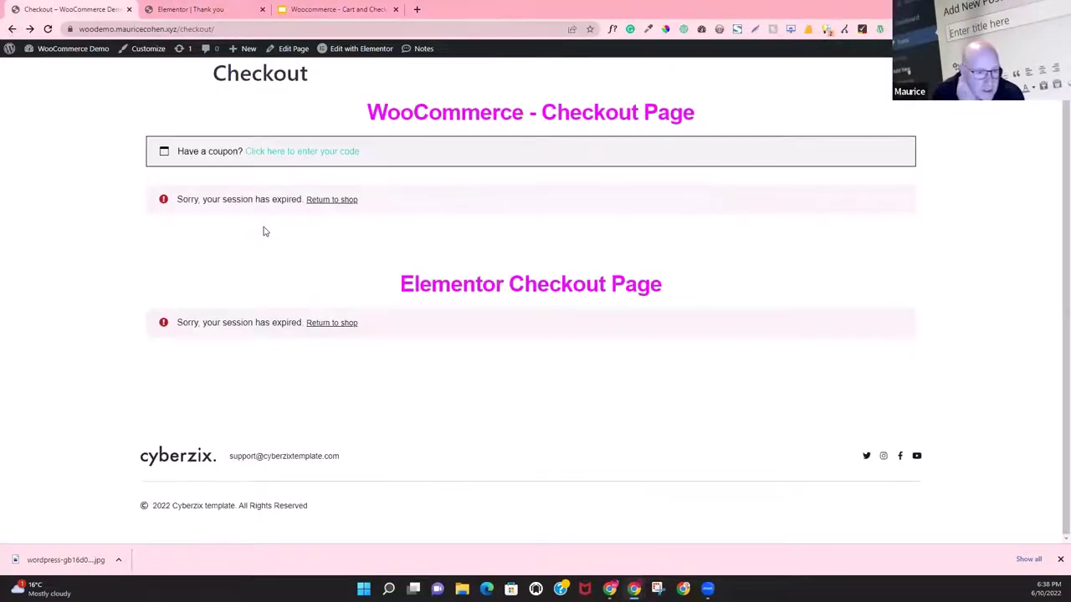
click(321, 324)
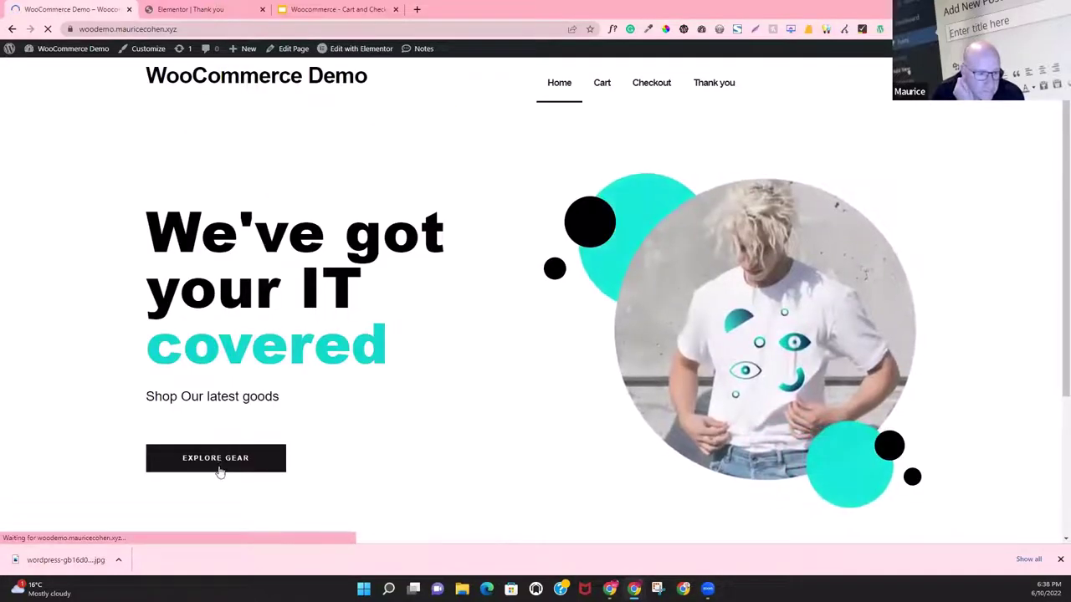
click(220, 468)
scroll(406, 418, down, 2)
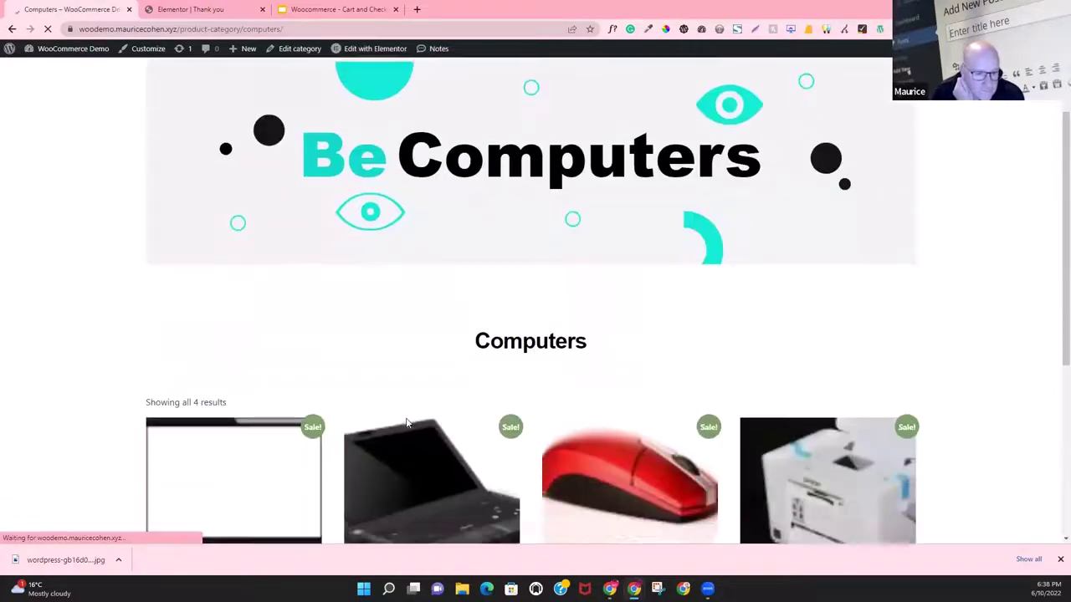
scroll(320, 435, down, 4)
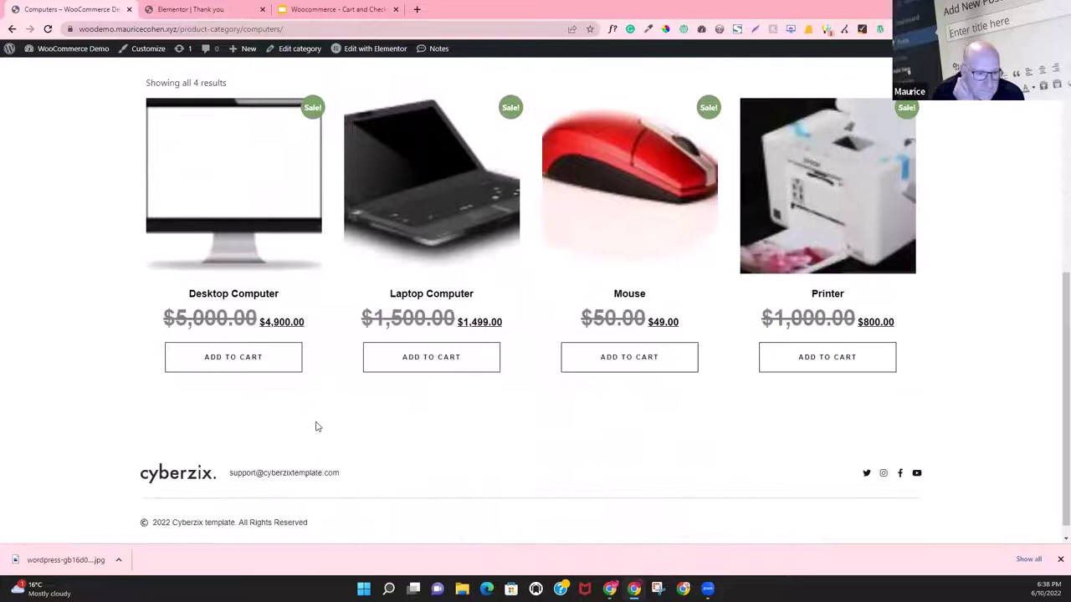
Step: Add the Desktop Computer, Laptop Computer, Mouse and Printer to the cart and view the cart
click(260, 358)
click(408, 363)
click(661, 358)
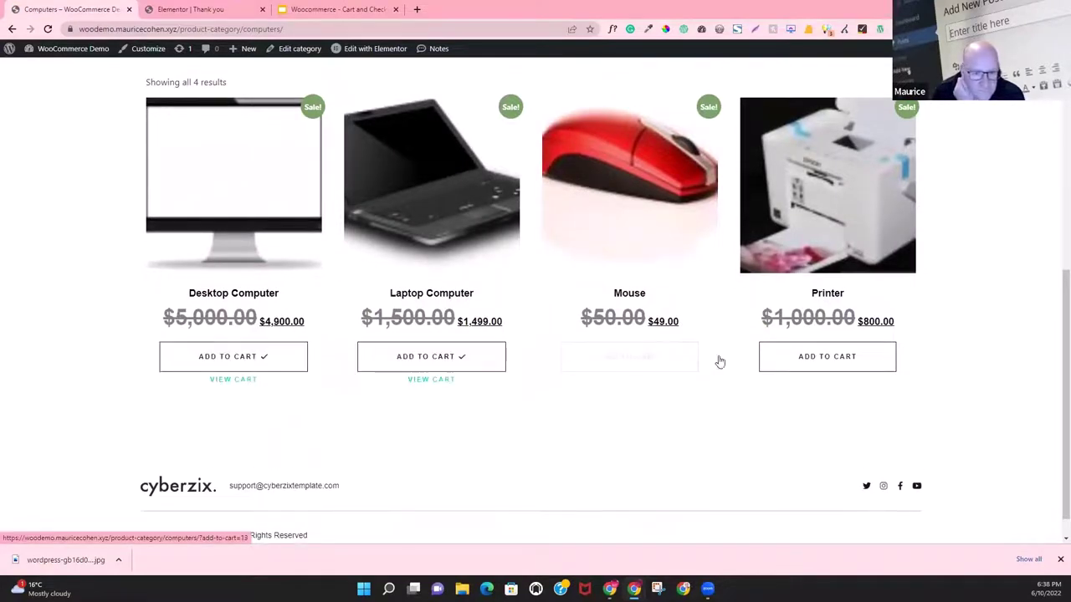
click(789, 364)
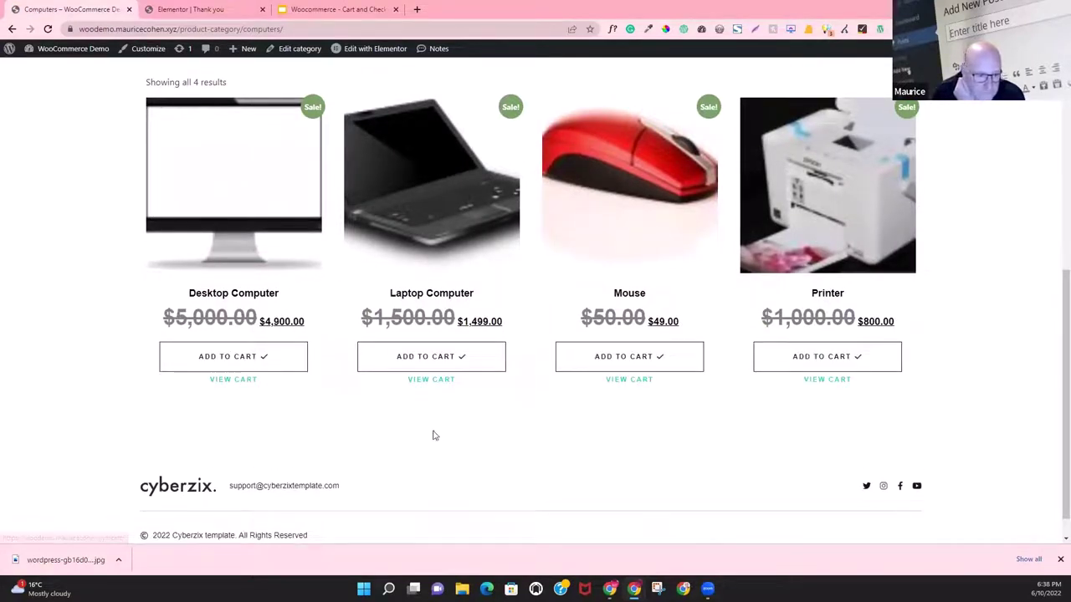
click(829, 382)
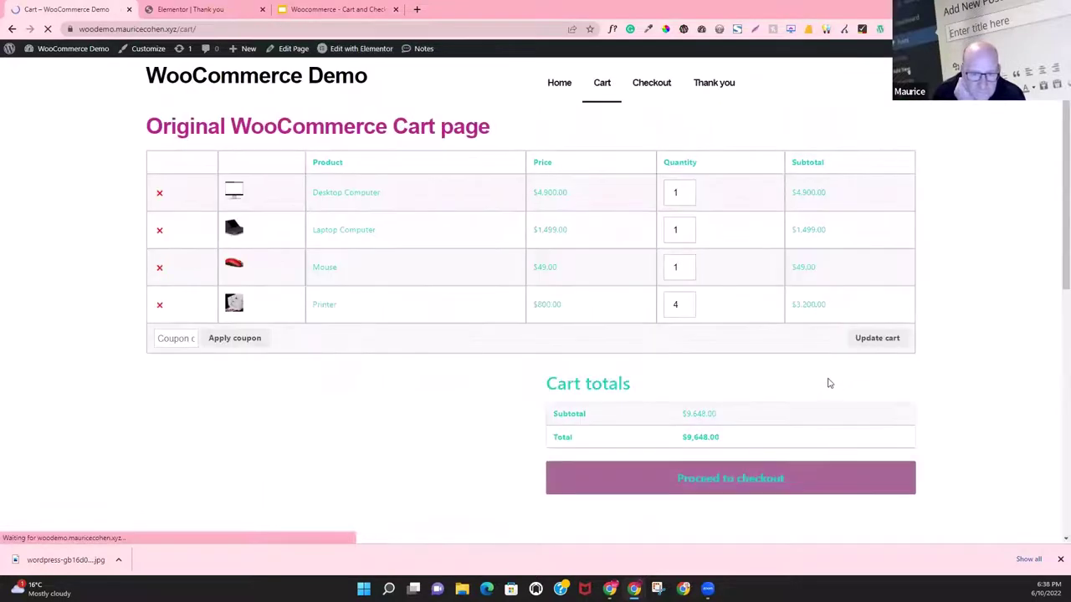
Step: Proceed to checkout from the Elementor cart and examine the billing details, order summary and payment options on the Checkout page
scroll(619, 443, down, 5)
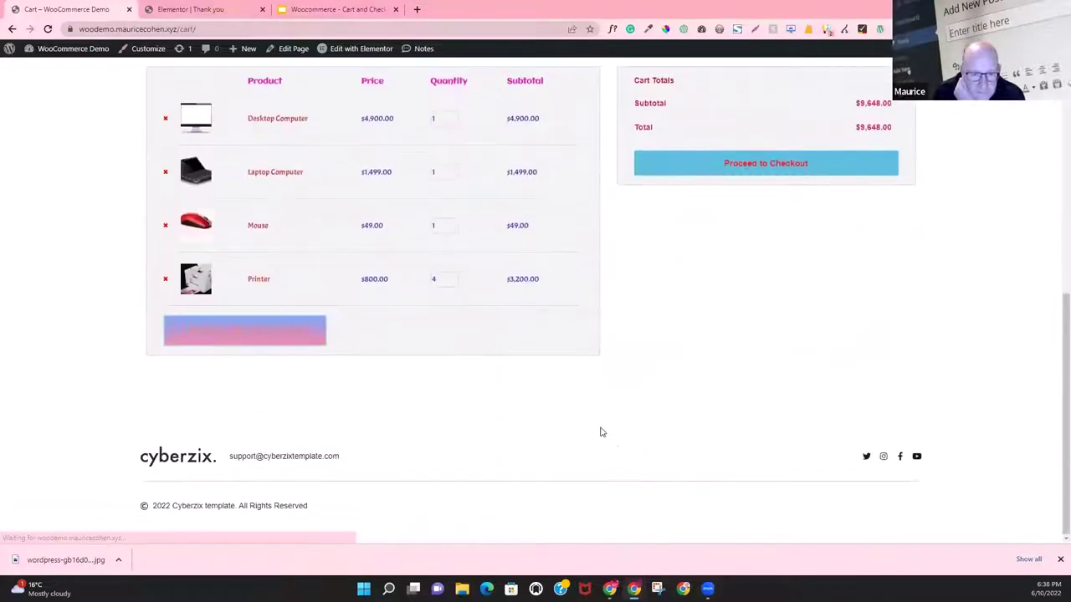
click(734, 166)
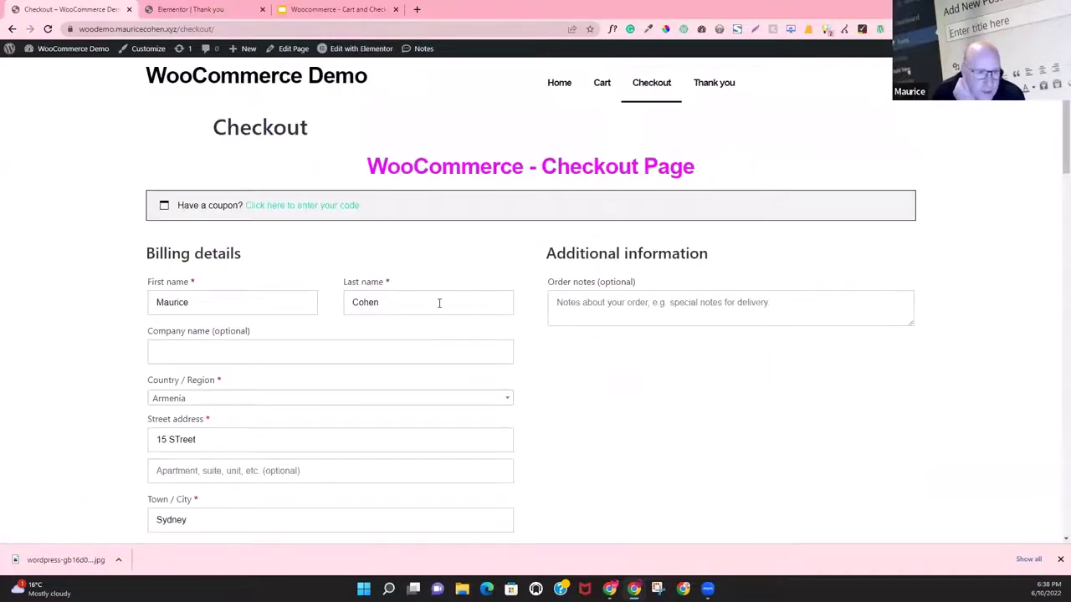
scroll(434, 310, down, 2)
scroll(433, 310, down, 10)
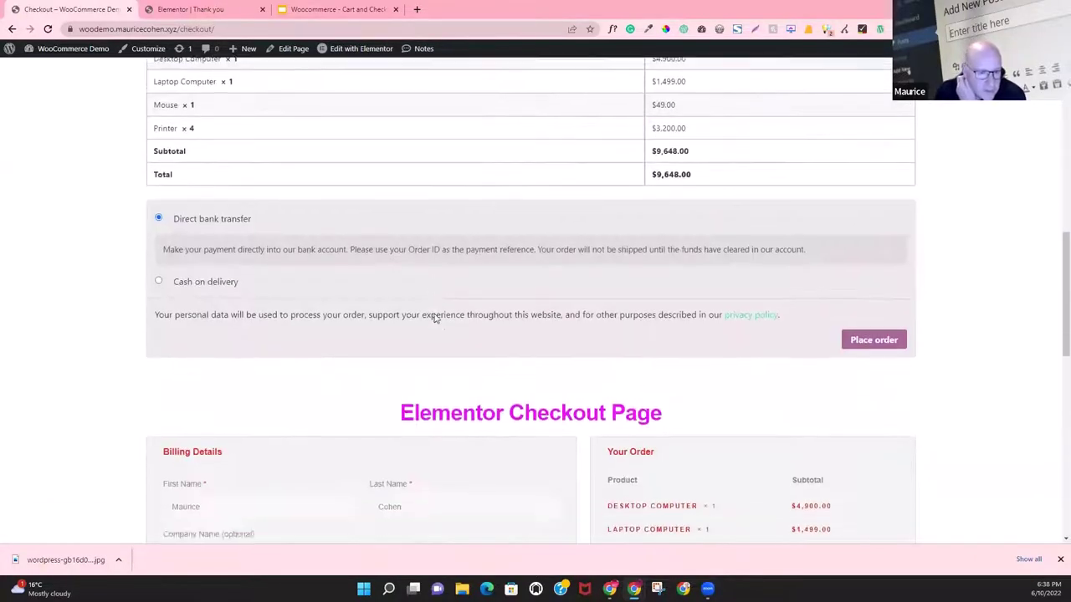
scroll(434, 313, down, 2)
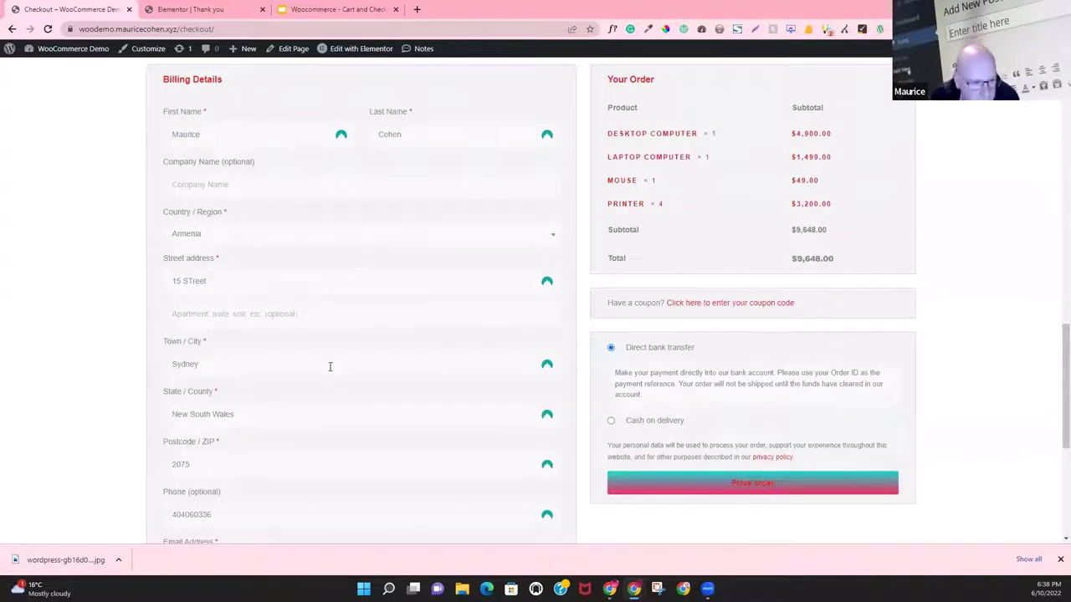
scroll(329, 366, down, 1)
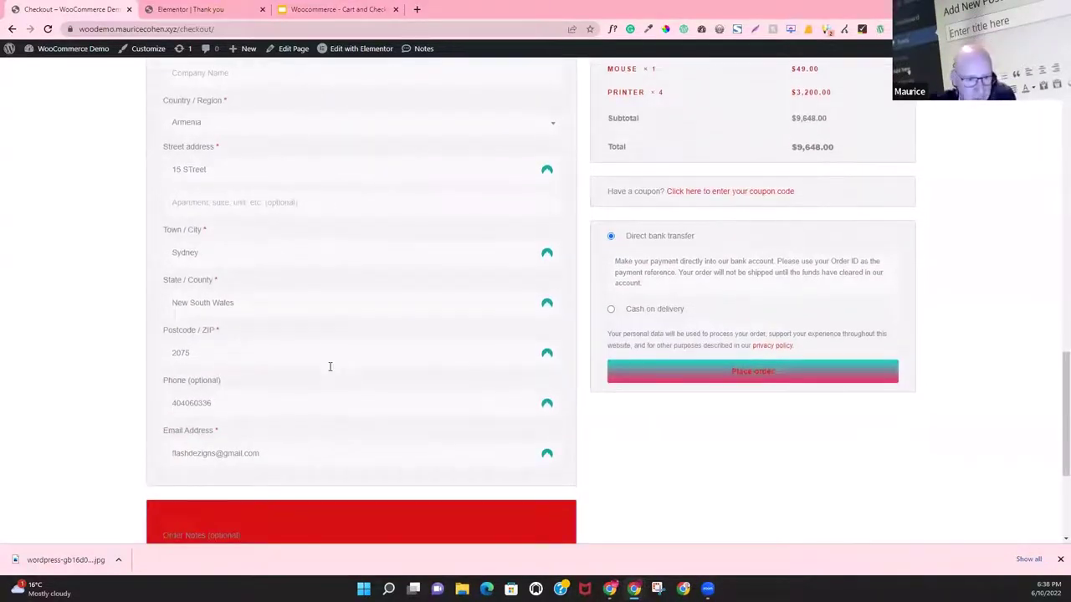
scroll(332, 337, up, 1)
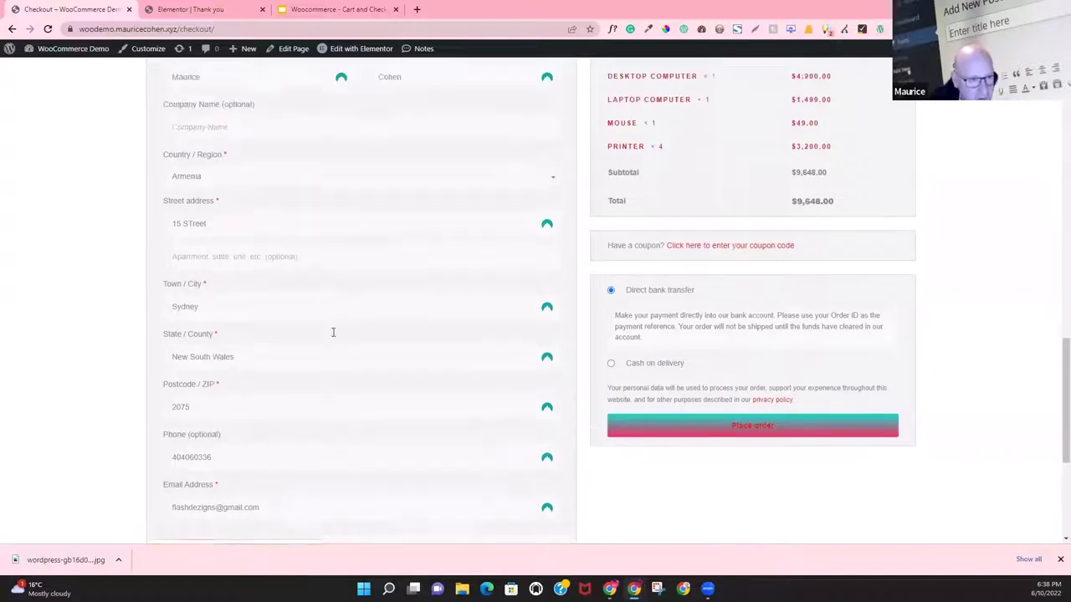
Step: Exit the Thank you page's Elementor editor and open the Checkout section of the theme Customizer's WooCommerce settings
click(205, 13)
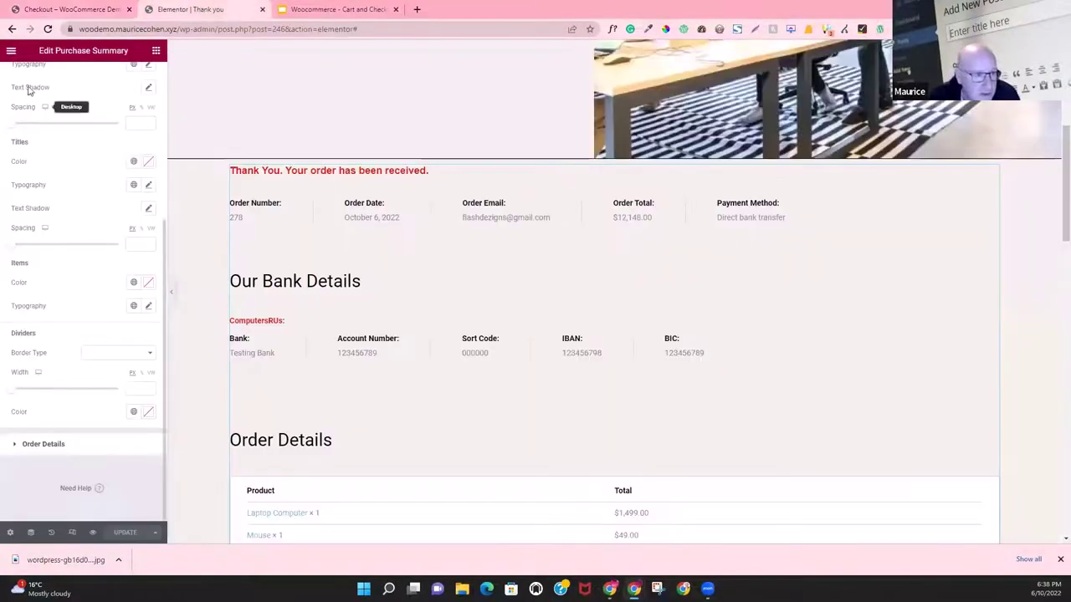
click(16, 52)
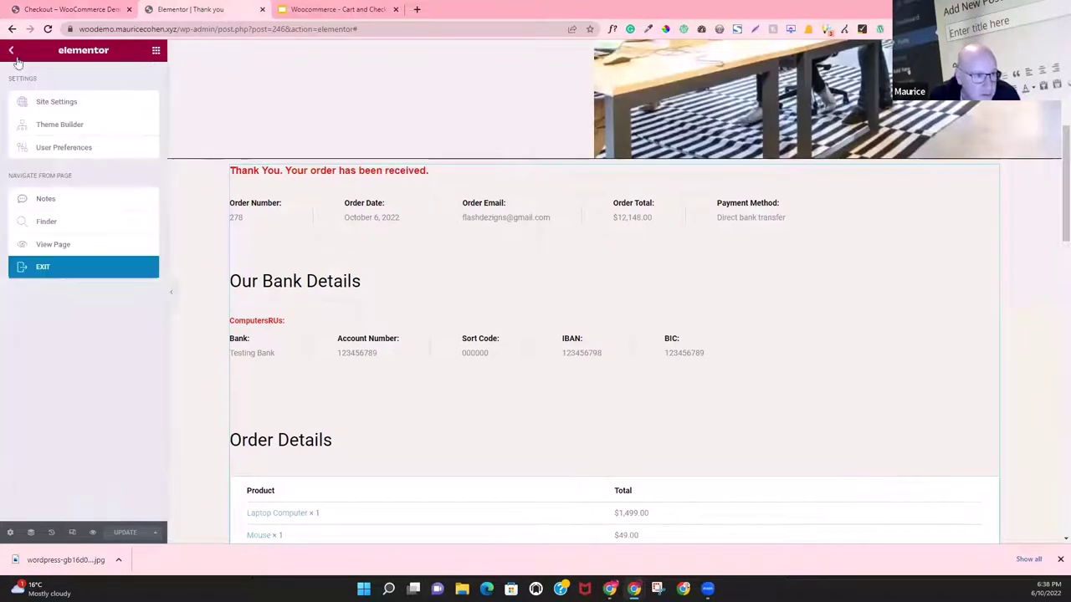
click(52, 273)
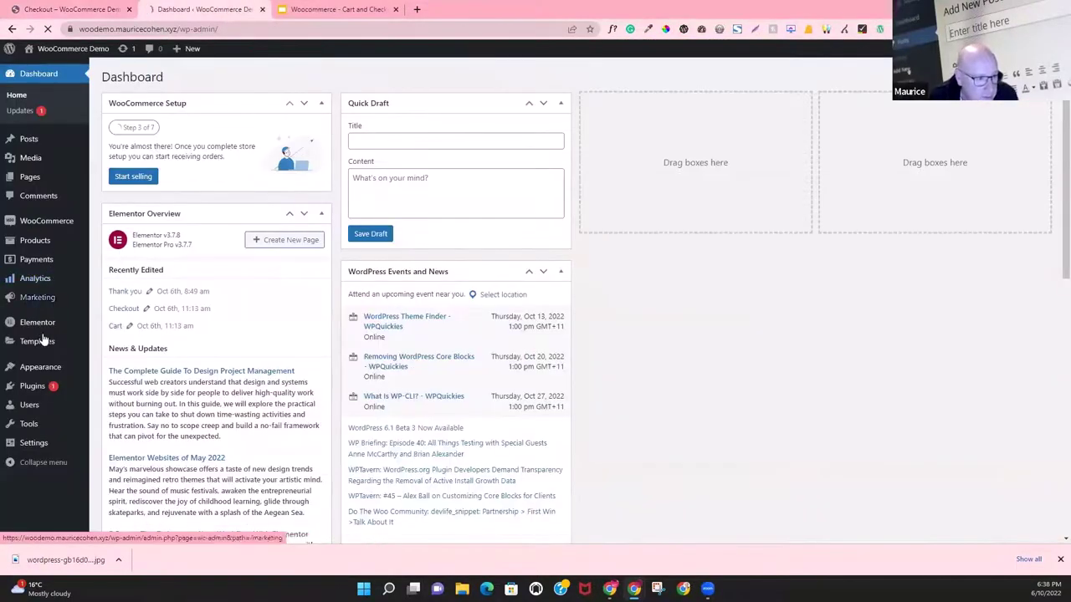
mouse_move(43, 371)
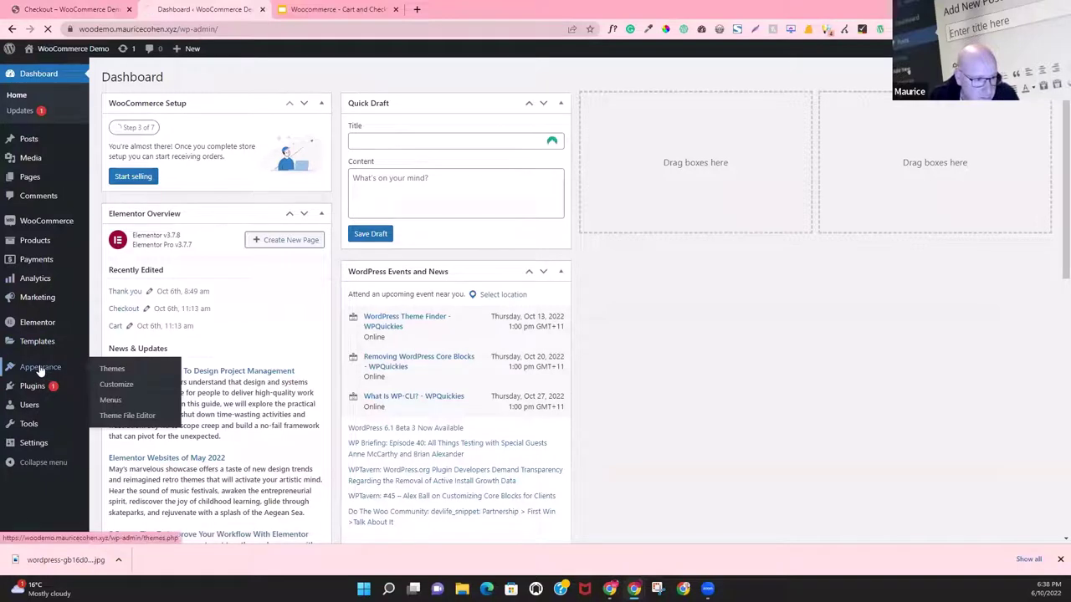
click(117, 370)
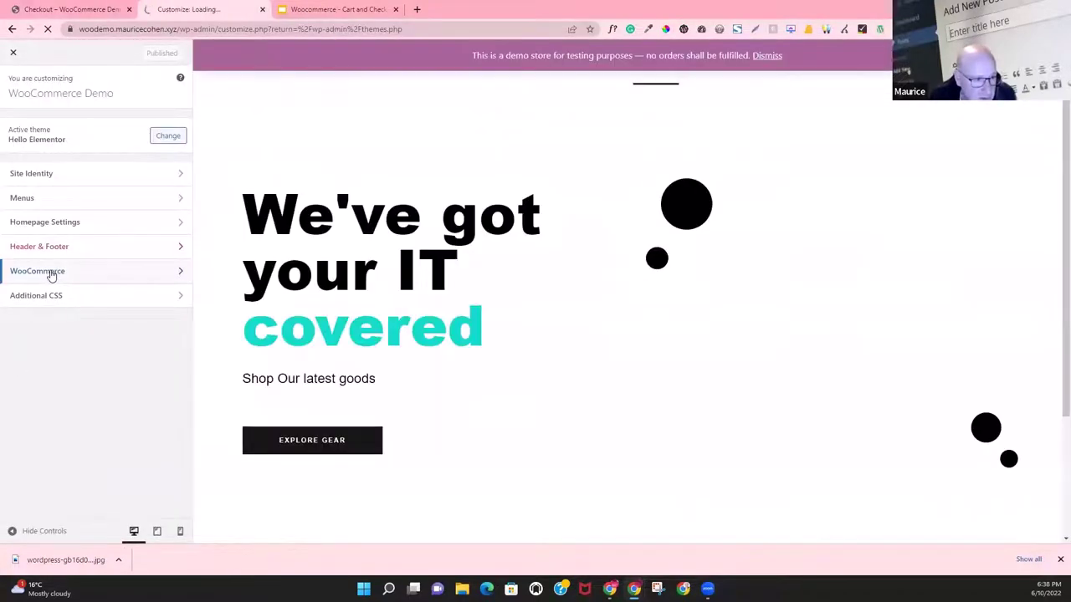
click(50, 271)
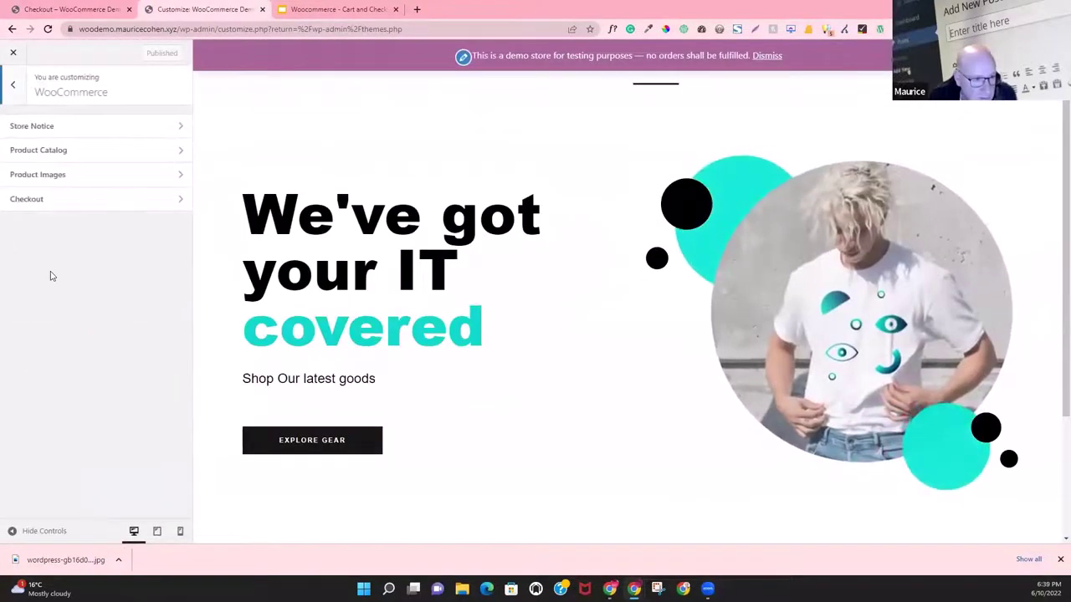
click(40, 200)
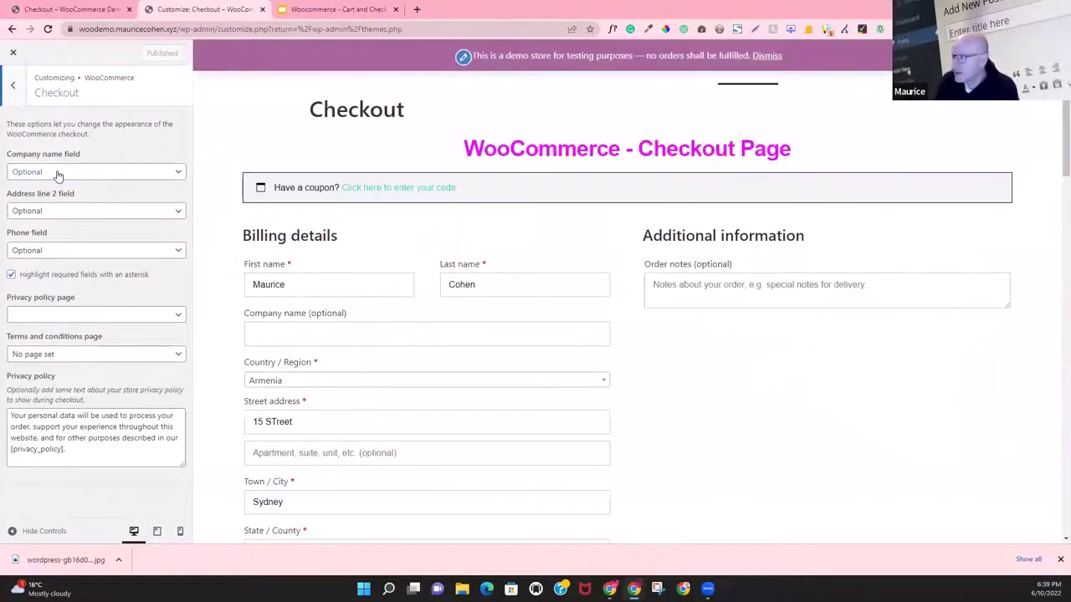
Step: Look at the page choices for the privacy policy page and the terms and conditions page
click(120, 310)
click(120, 304)
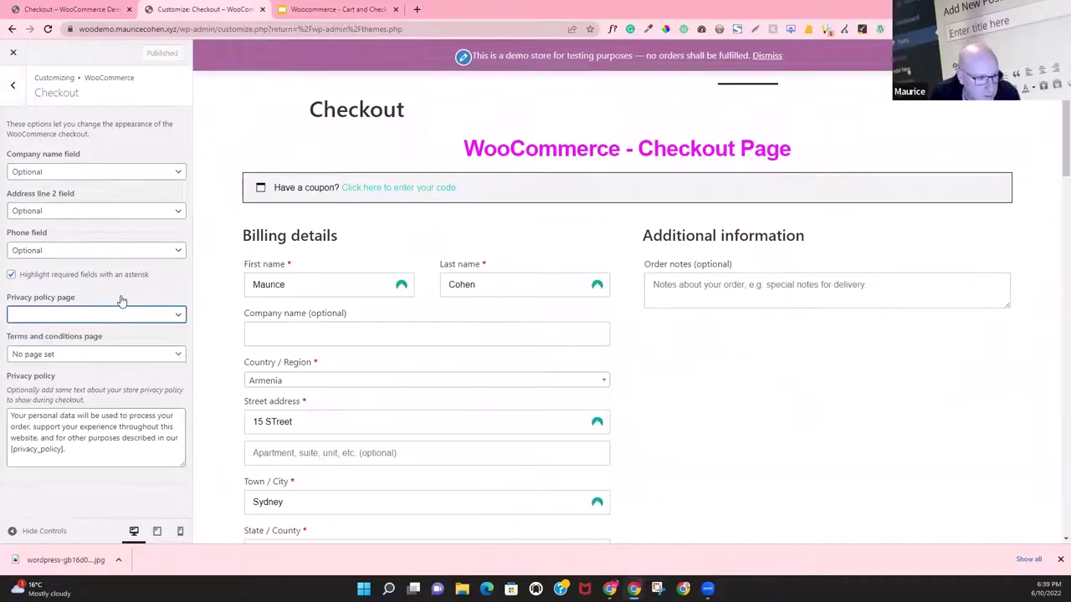
click(111, 354)
click(110, 351)
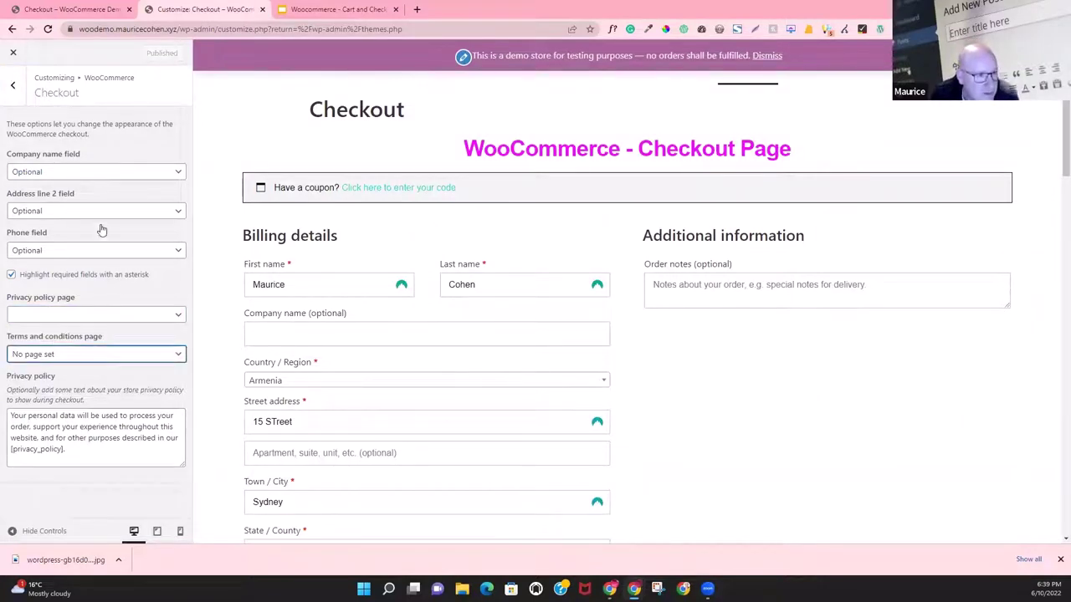
Step: Set the Company name field to Hidden, check the checkout preview, and leave the Customizer without publishing
click(163, 173)
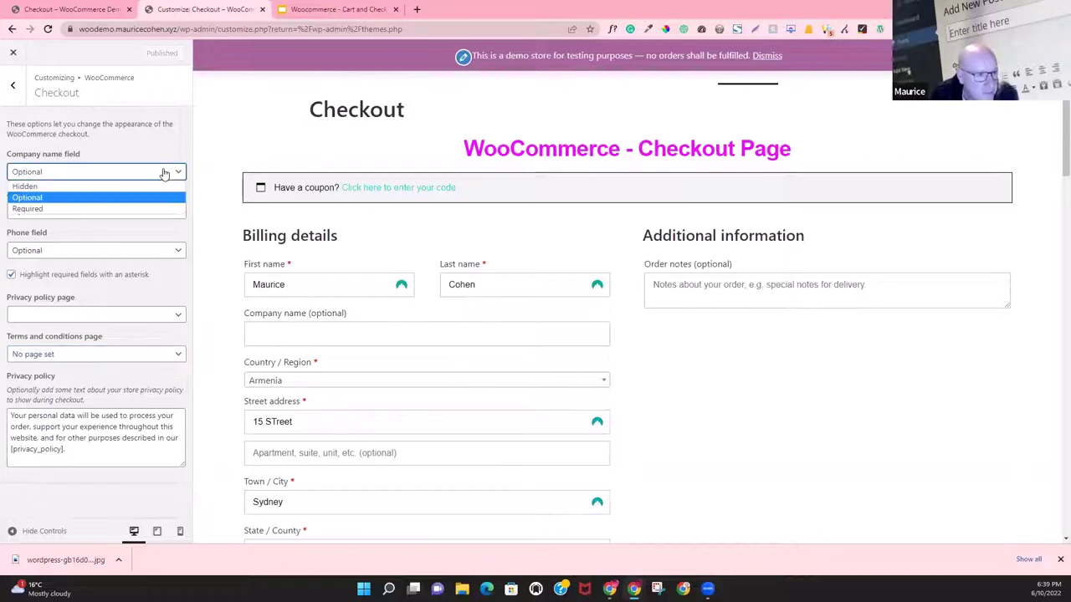
click(119, 188)
click(110, 211)
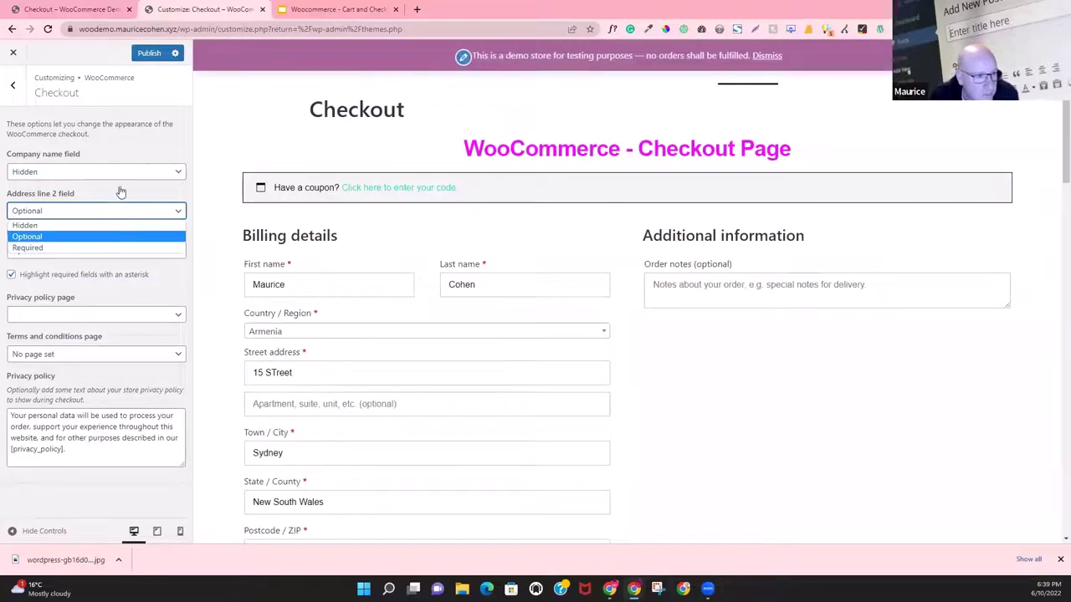
click(130, 163)
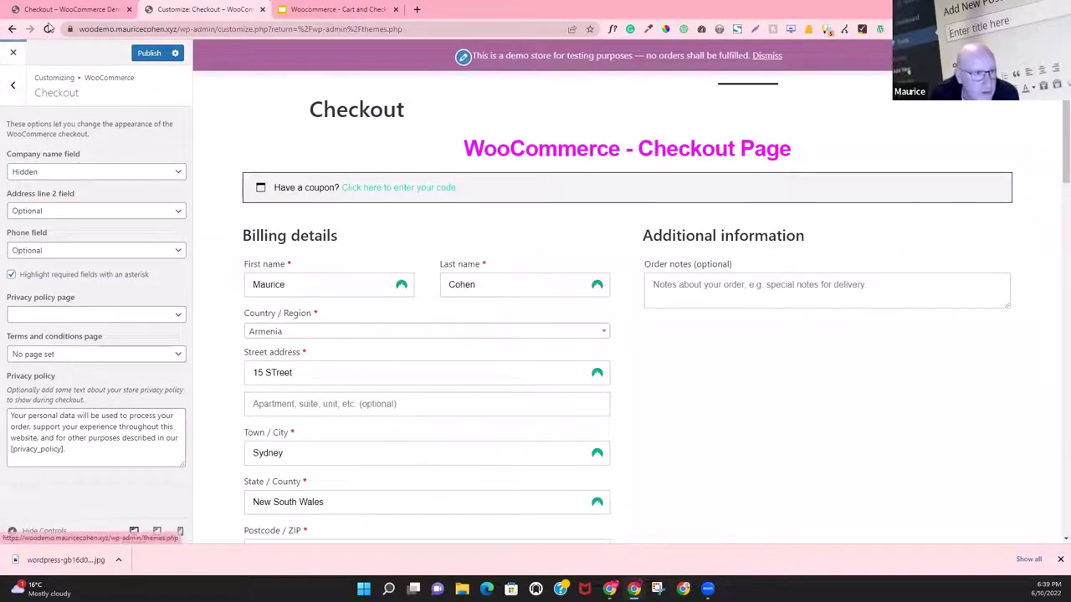
scroll(333, 398, down, 5)
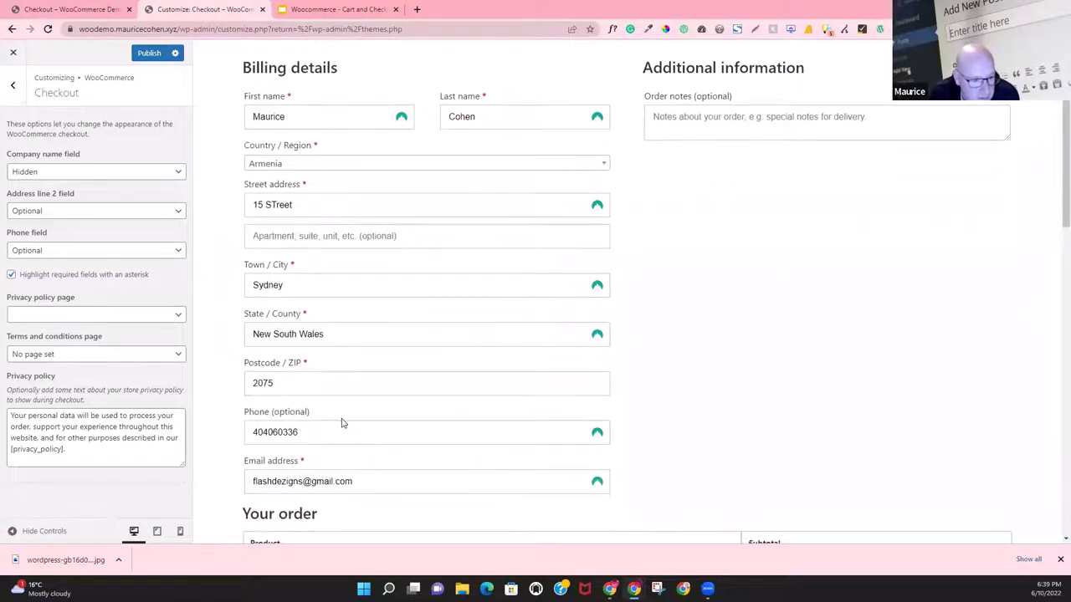
scroll(301, 259, up, 2)
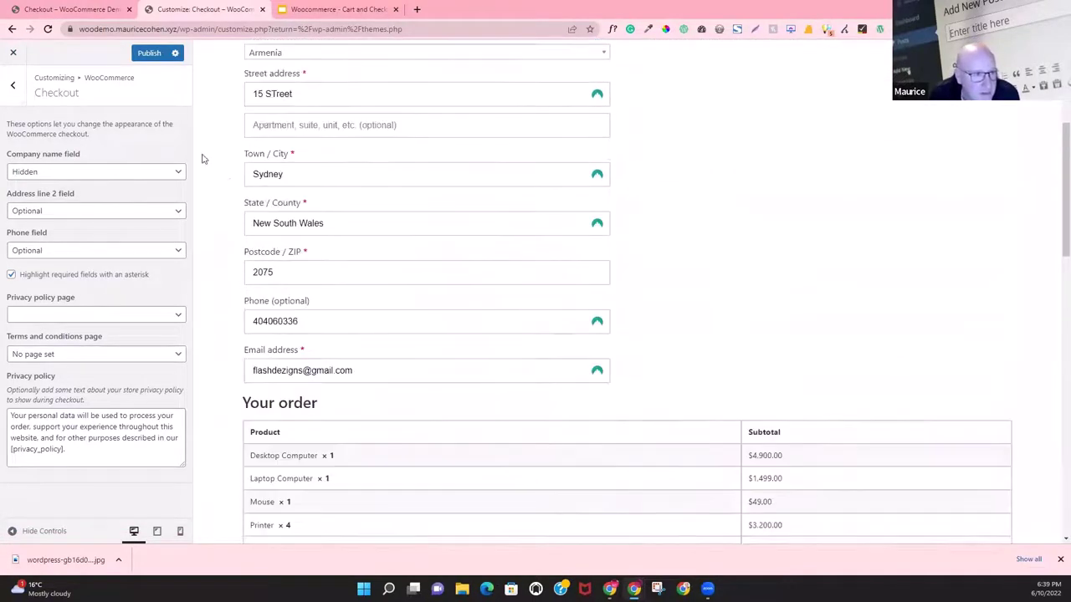
click(10, 54)
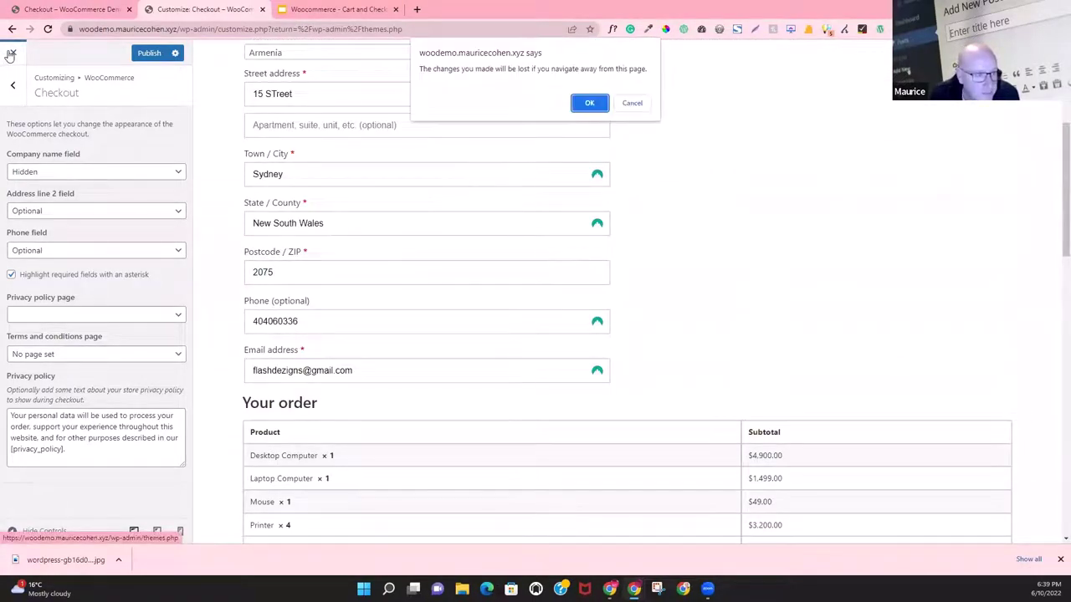
click(590, 104)
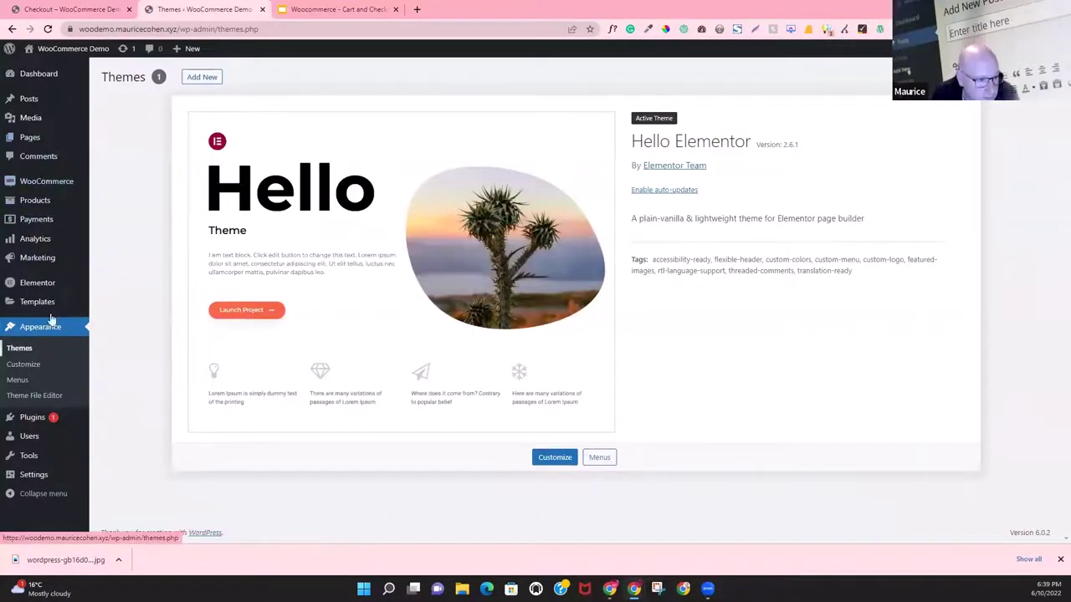
Step: Activate the Checkout Field Editor for WooCommerce plugin and open WooCommerce's Checkout Form settings
click(40, 420)
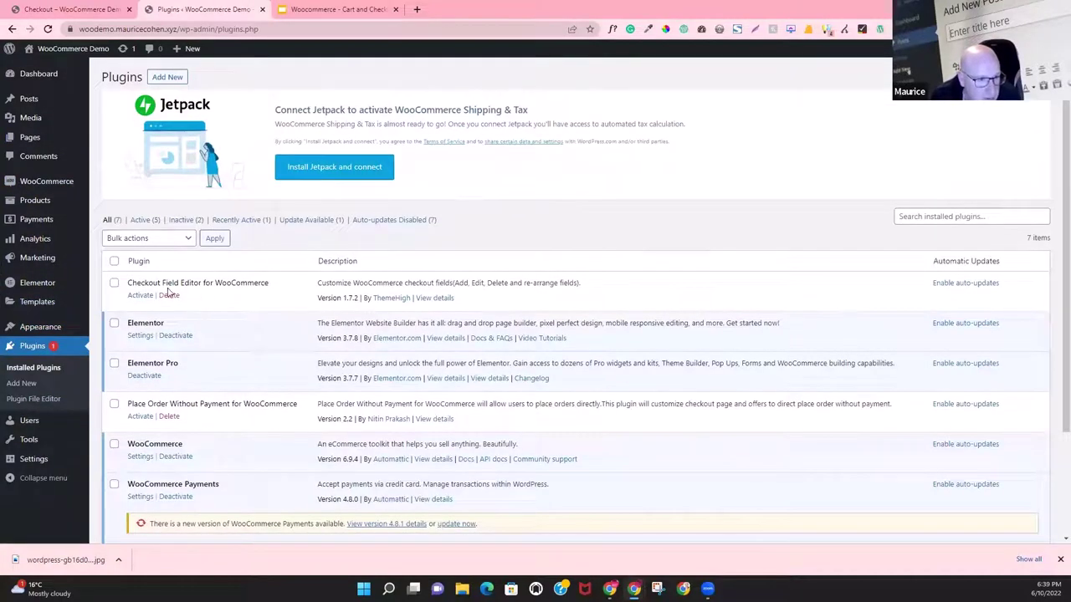
click(146, 298)
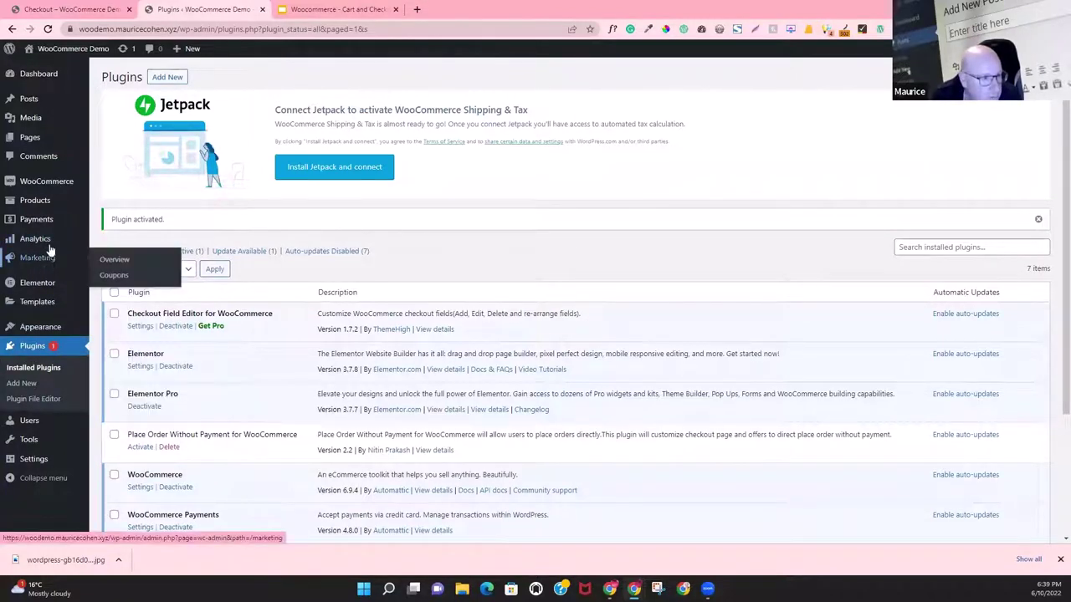
mouse_move(54, 186)
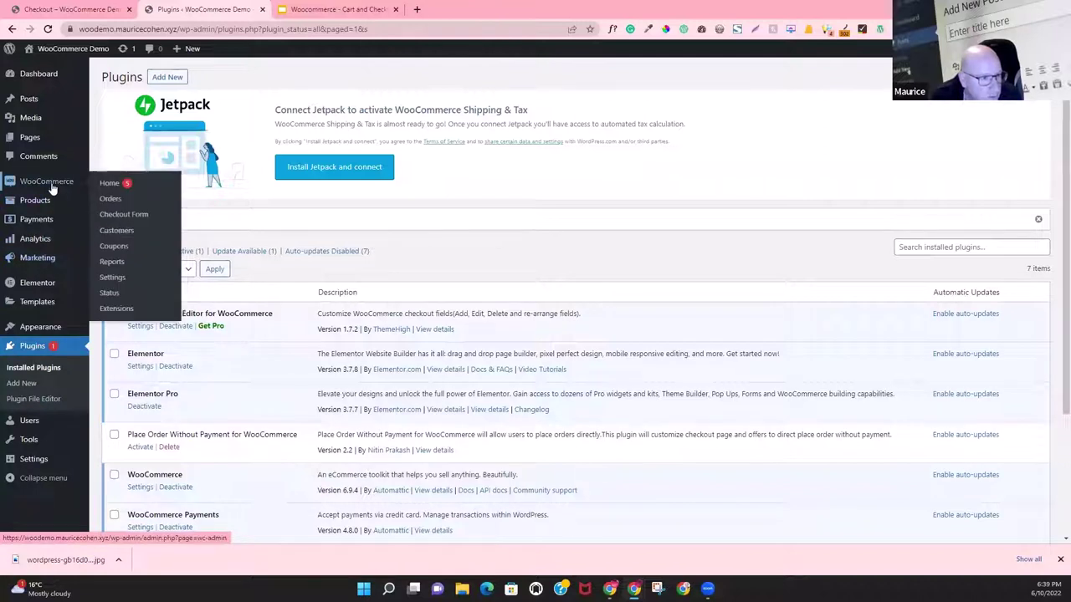
click(134, 216)
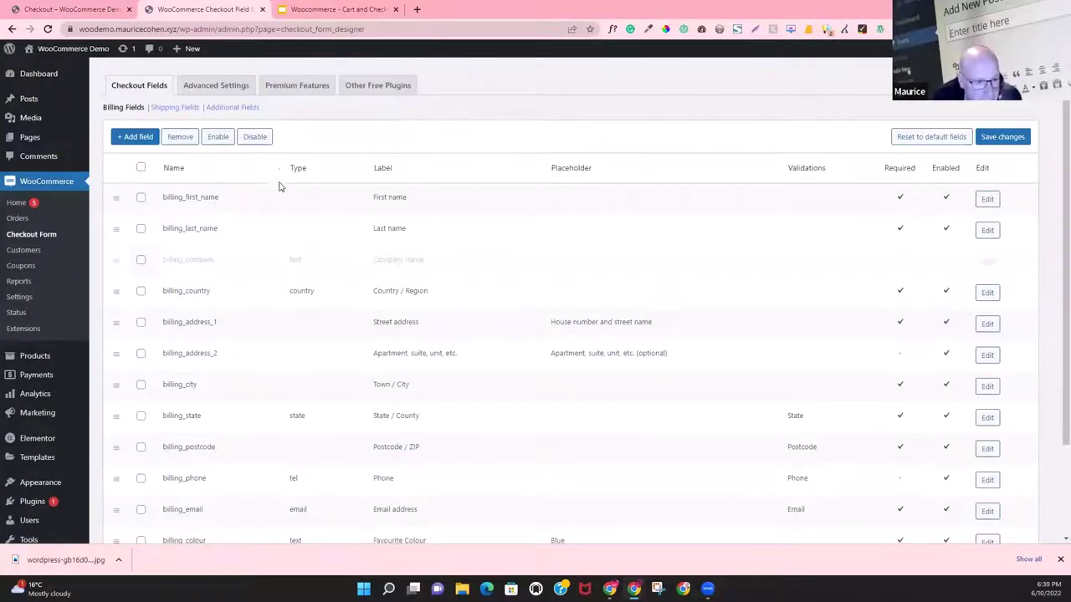
Step: Disable the billing_phone, billing_postcode, billing_state and billing_city fields in the checkout form's billing fields
scroll(223, 442, down, 3)
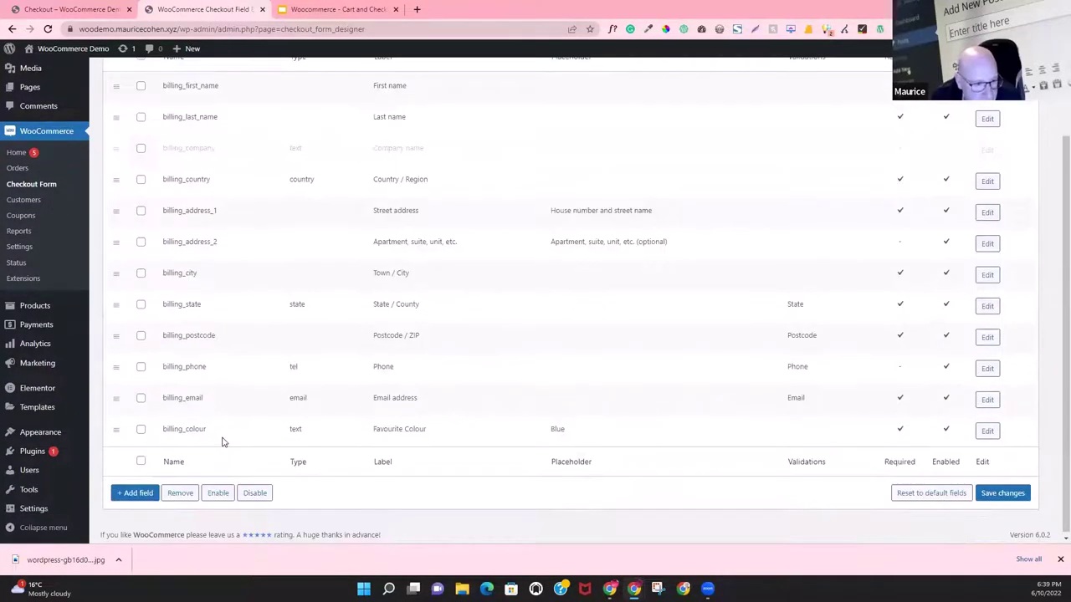
scroll(222, 442, up, 1)
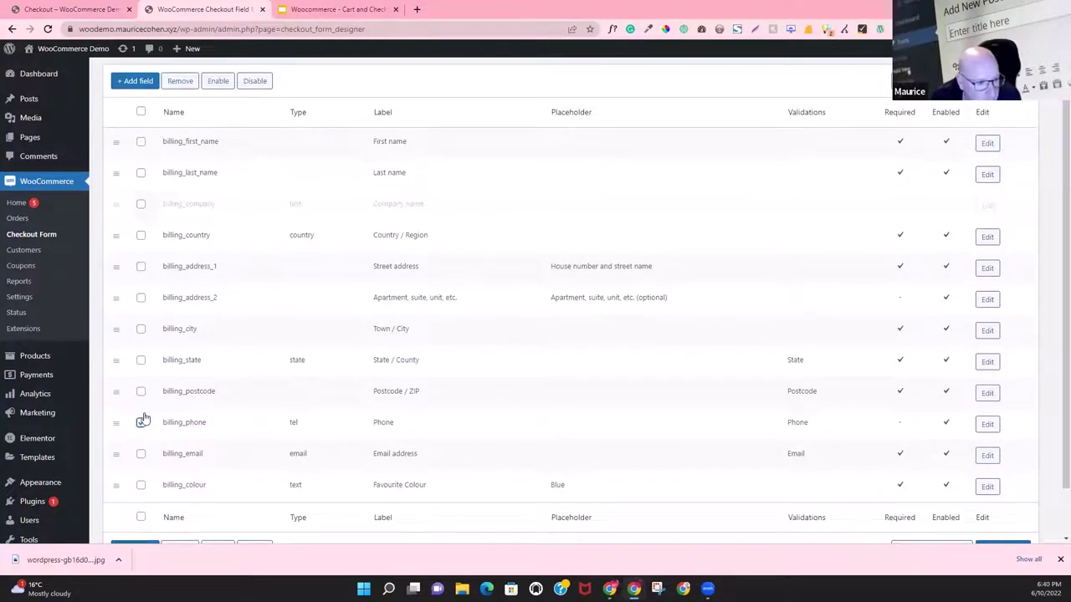
click(142, 392)
click(142, 361)
click(142, 330)
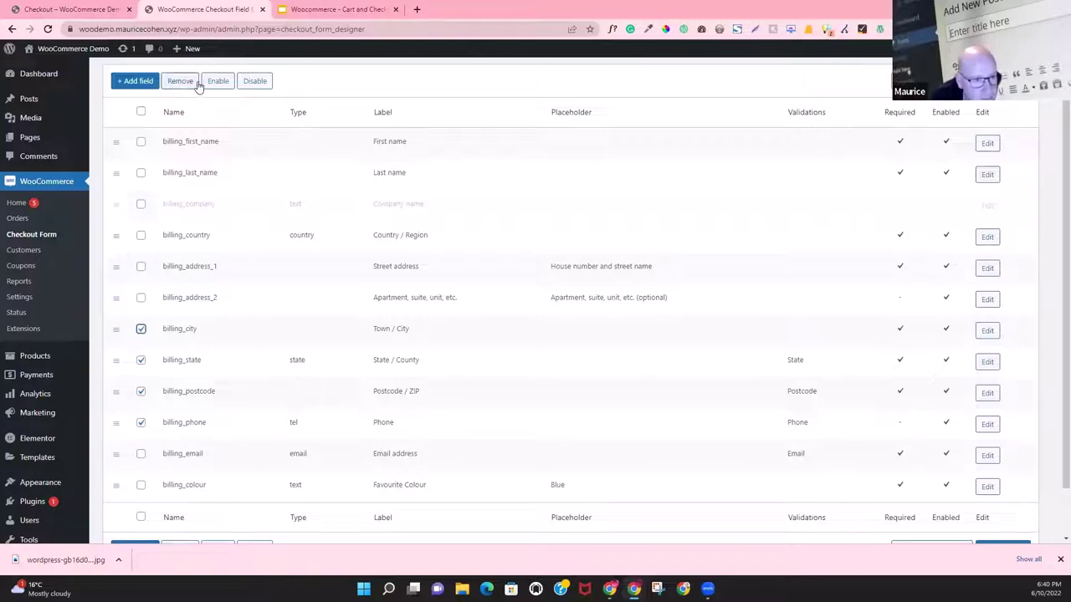
click(255, 82)
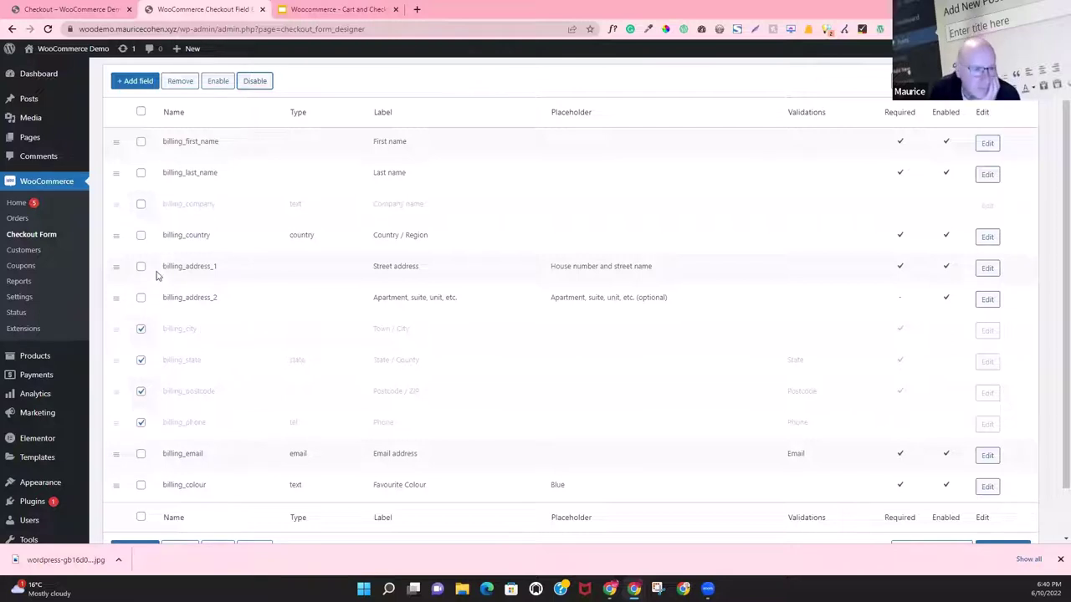
Step: Disable the billing_country, billing_address_1, billing_address_2 and billing_colour fields as well
click(140, 235)
click(141, 266)
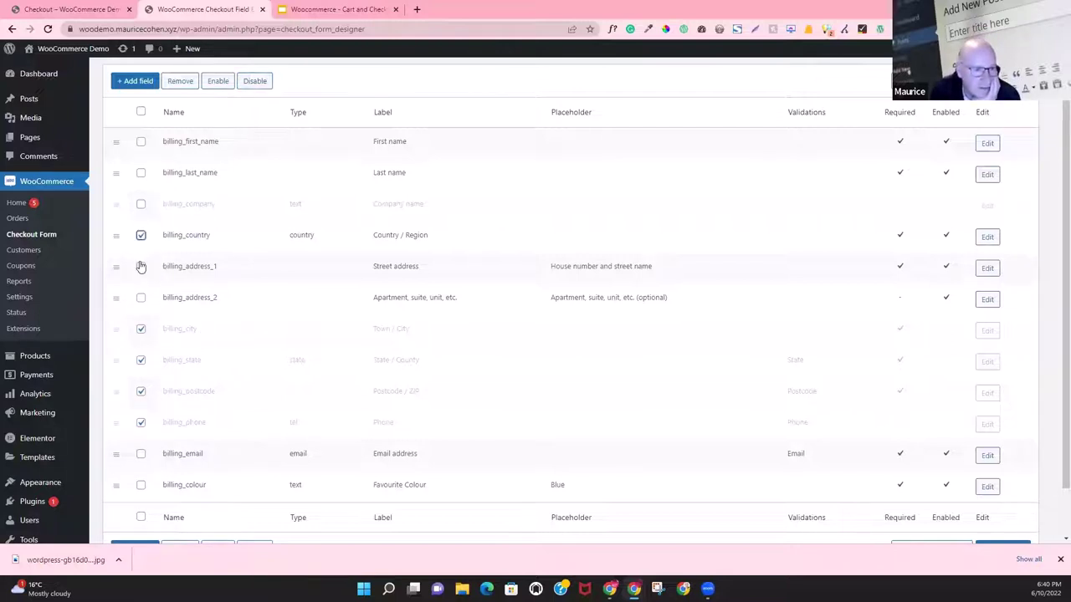
click(140, 297)
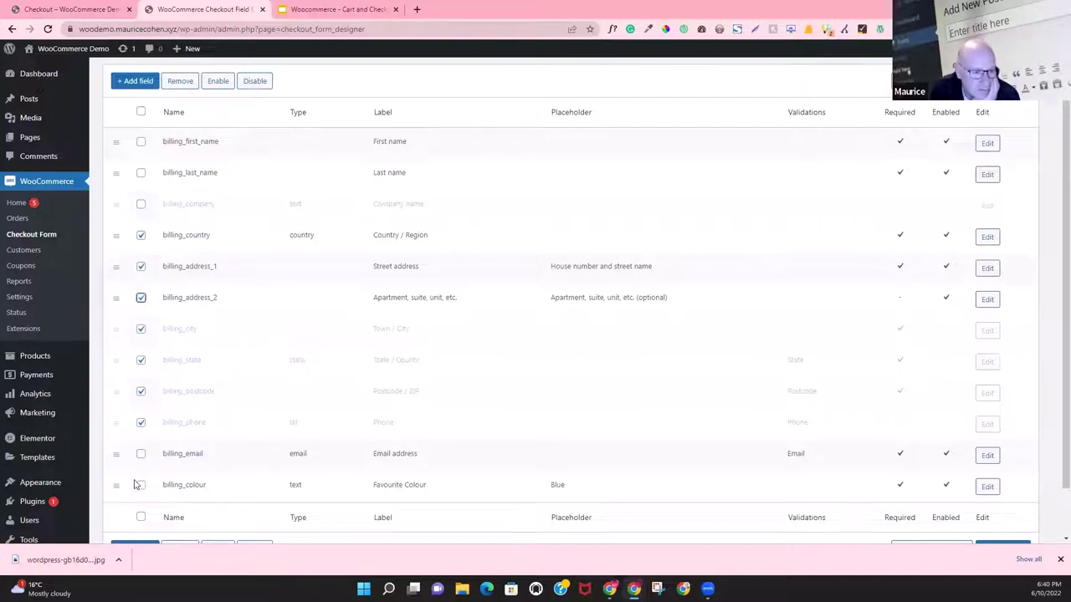
click(141, 487)
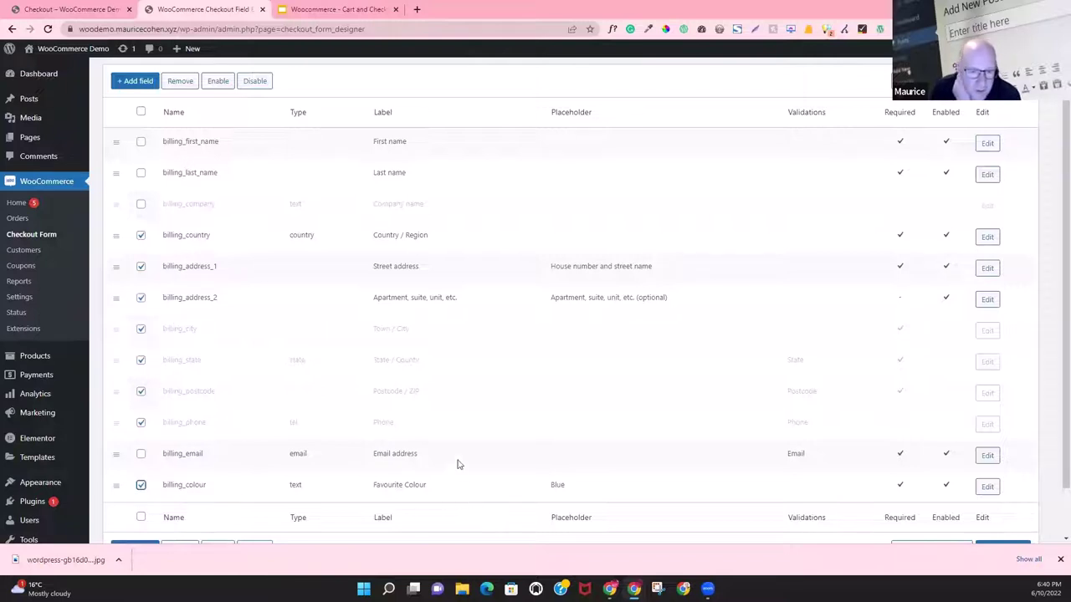
click(255, 81)
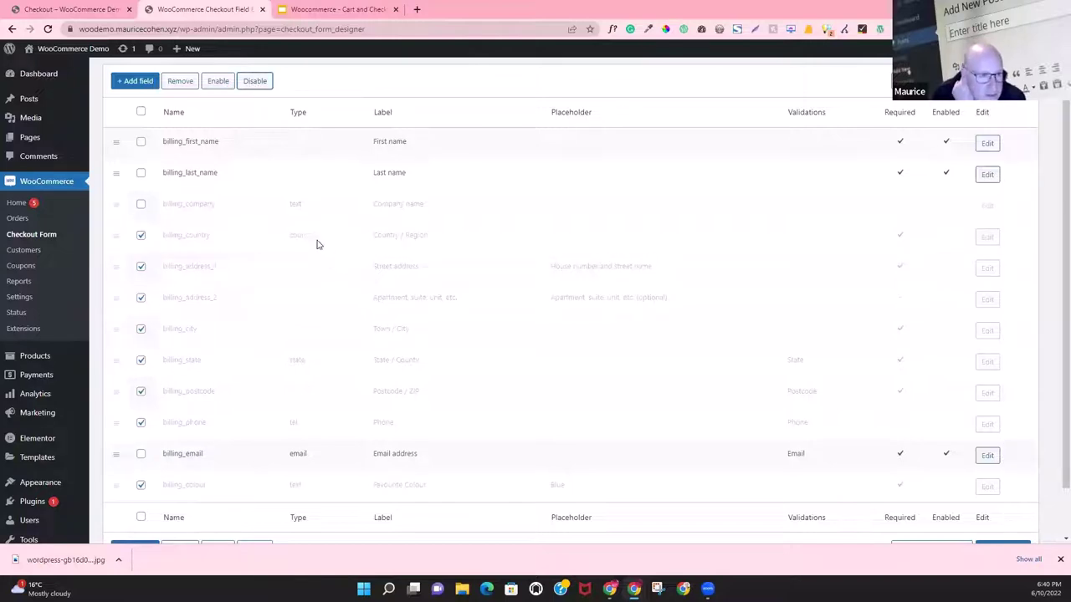
Step: Return to the live Checkout page and reload it to check which billing fields it shows
click(361, 10)
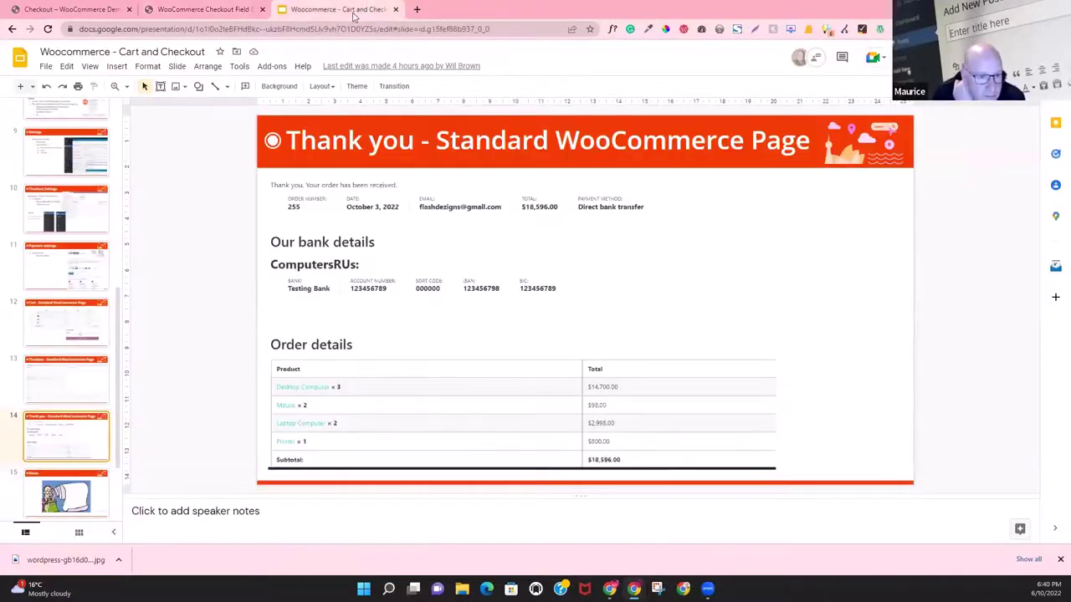
click(72, 10)
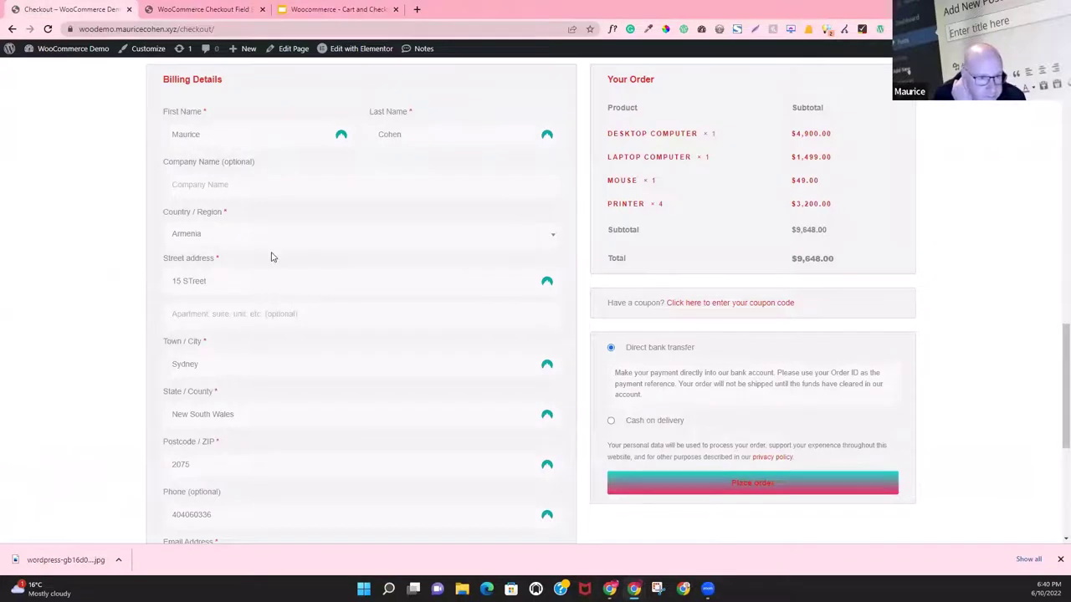
scroll(271, 256, up, 3)
click(49, 29)
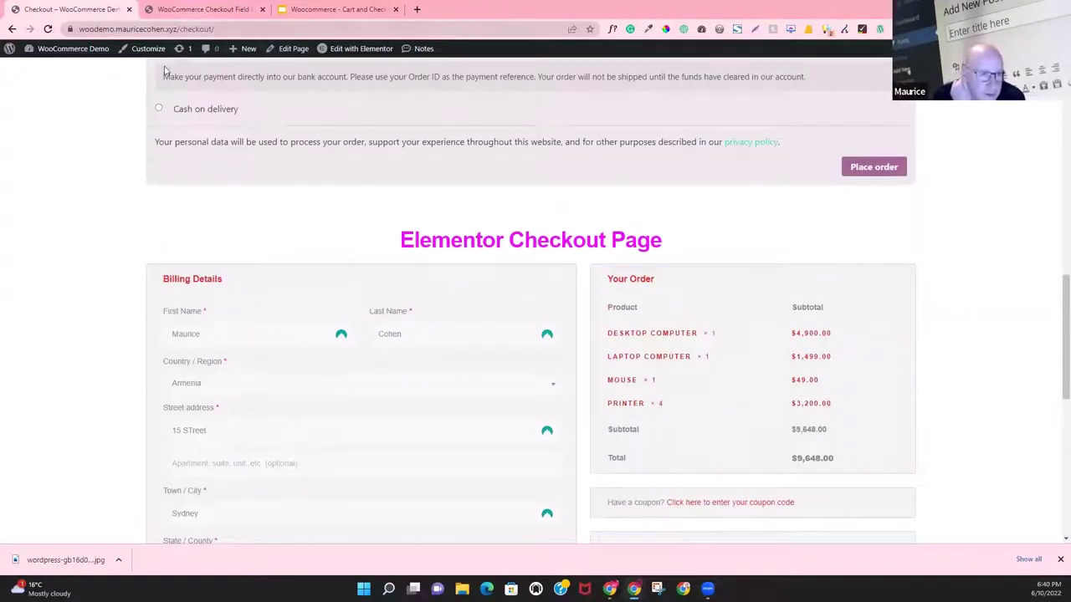
Step: Go to the Cart page, proceed to checkout from the original WooCommerce cart, and examine the billing fields again
scroll(597, 141, up, 15)
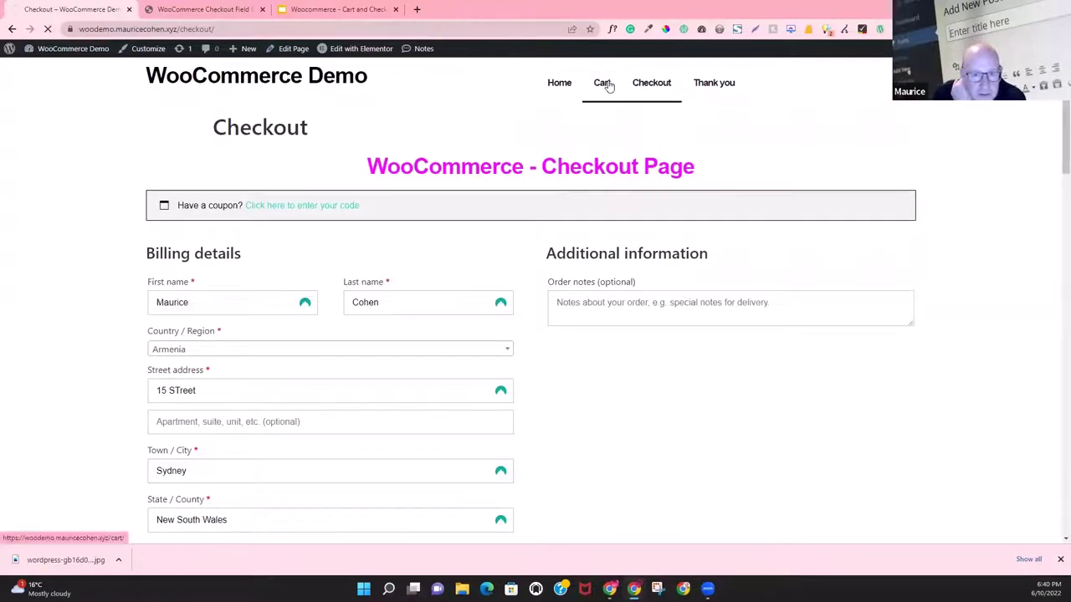
click(604, 83)
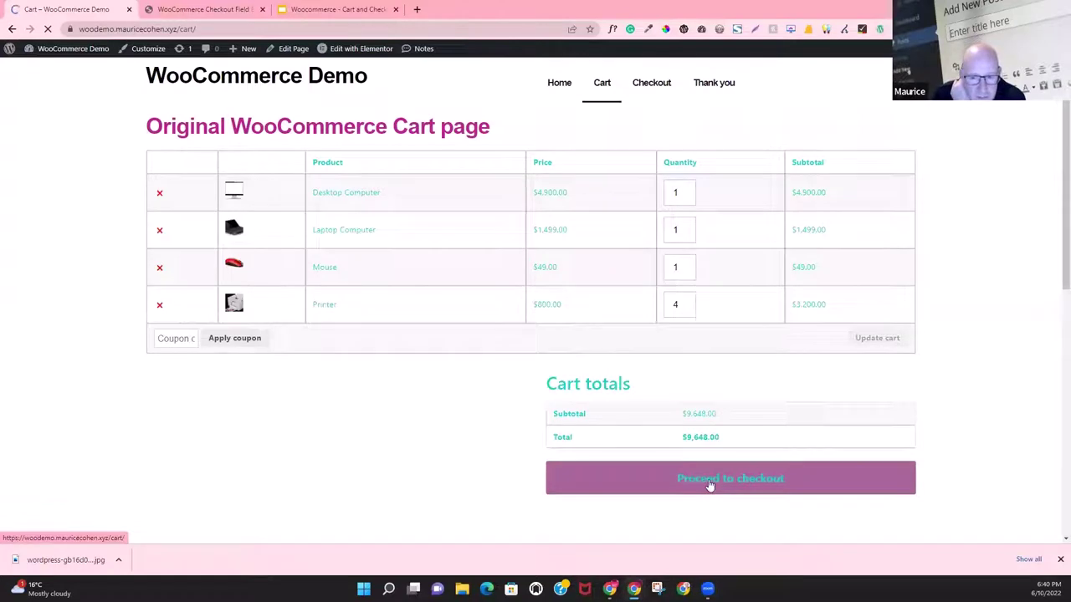
click(709, 485)
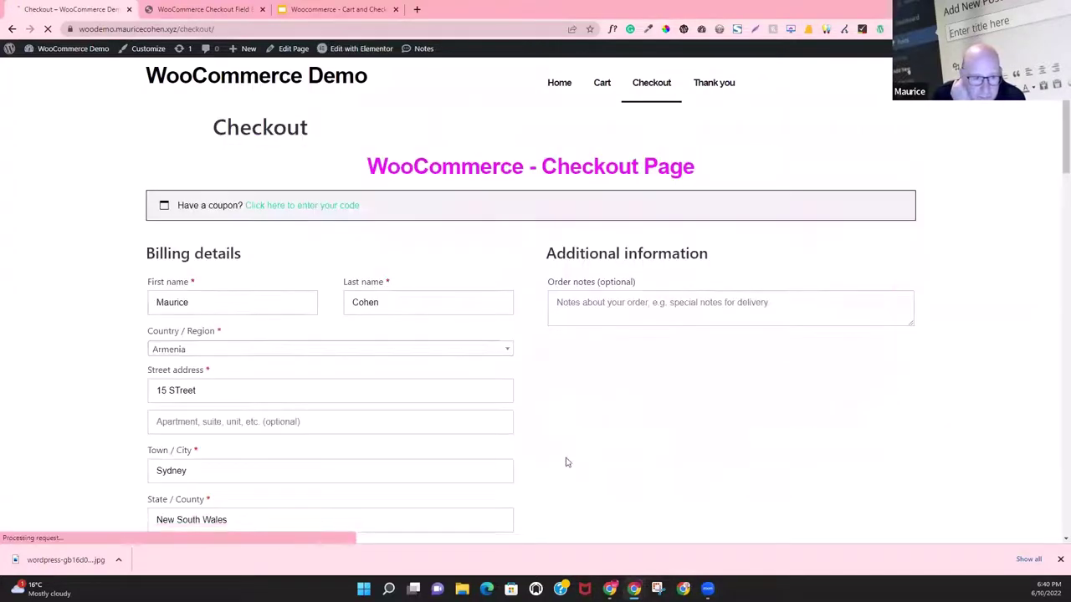
scroll(455, 432, down, 3)
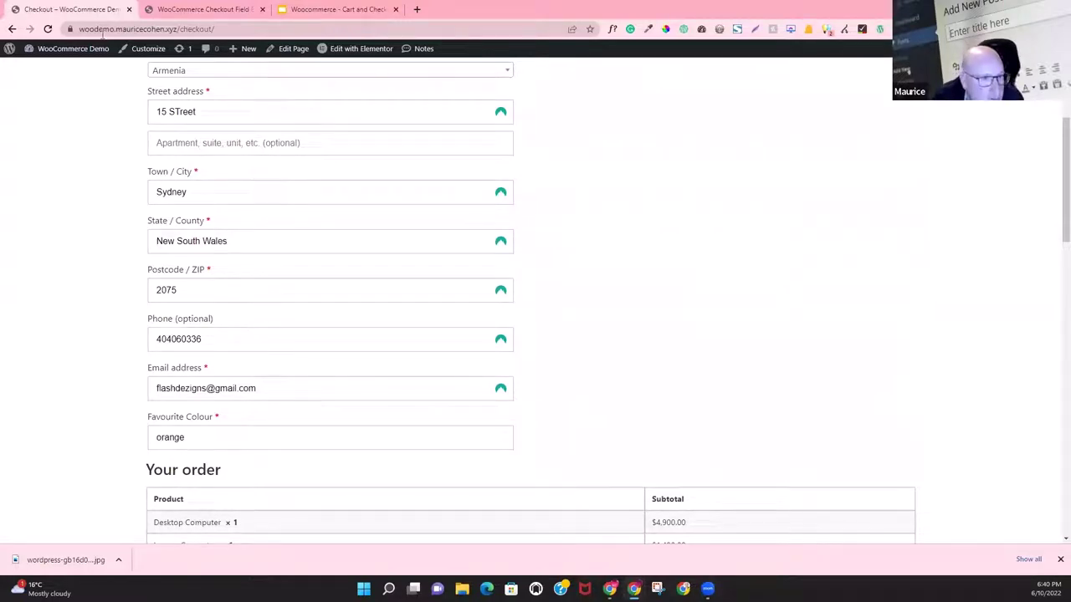
Step: Reload the Checkout page, copy its address and open it in a new incognito window
click(47, 30)
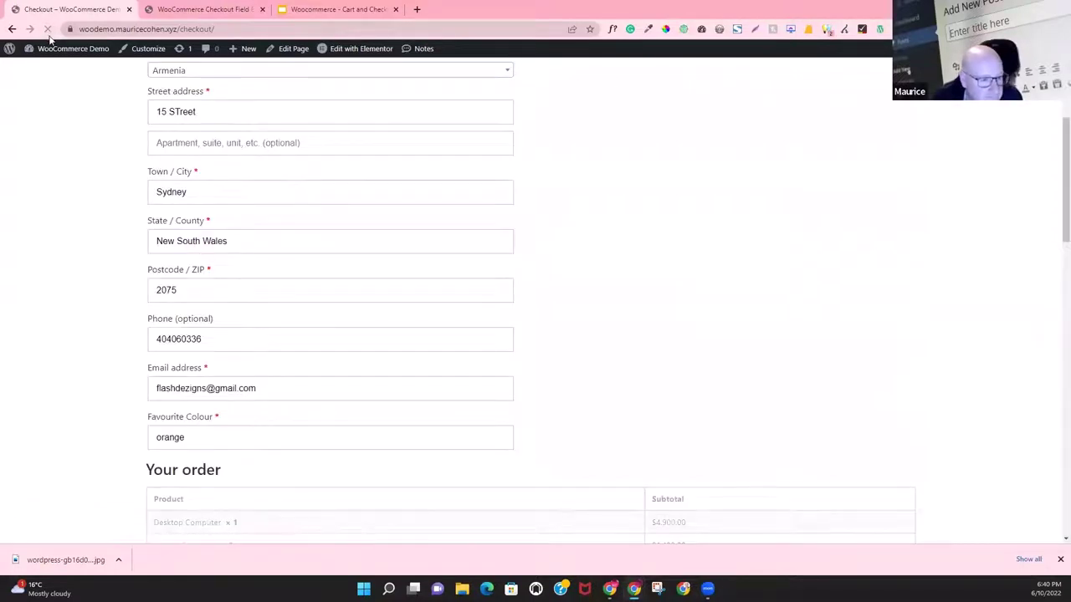
drag(219, 30, 81, 31)
right_click(107, 31)
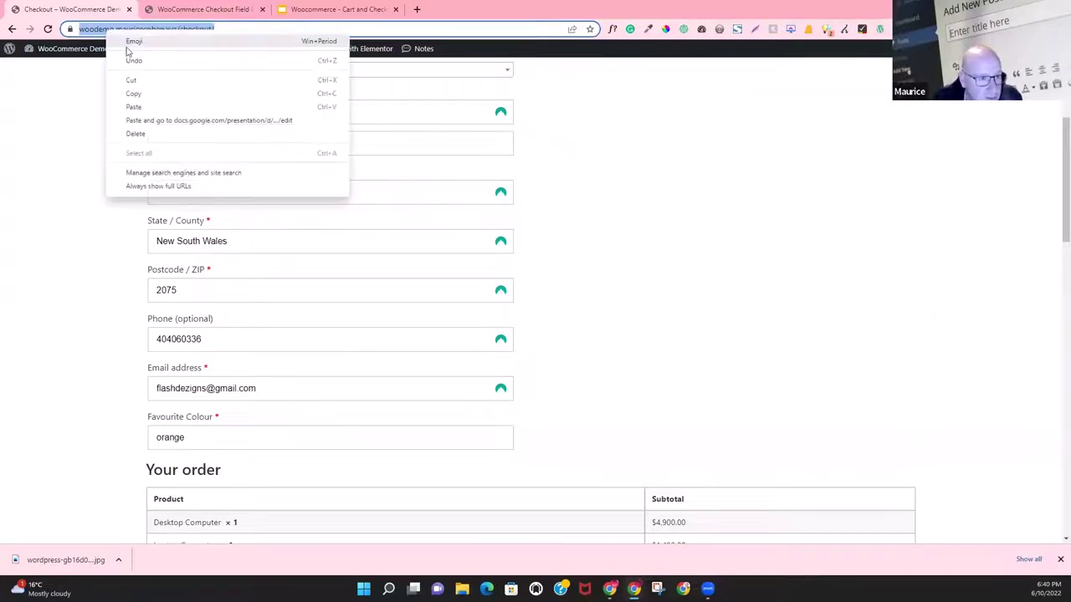
click(141, 92)
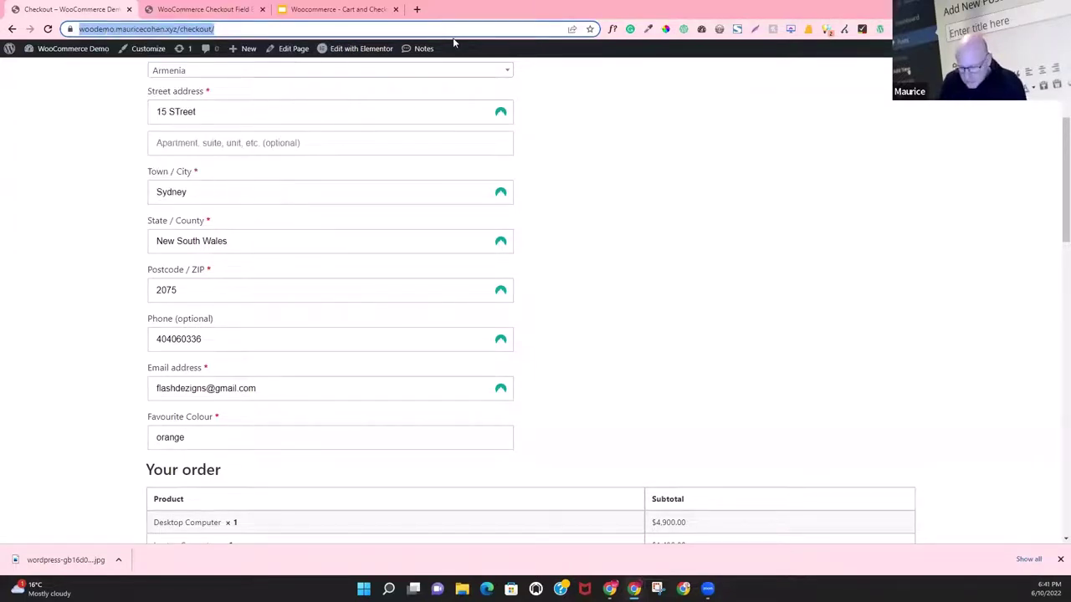
key(ctrl+shift+n)
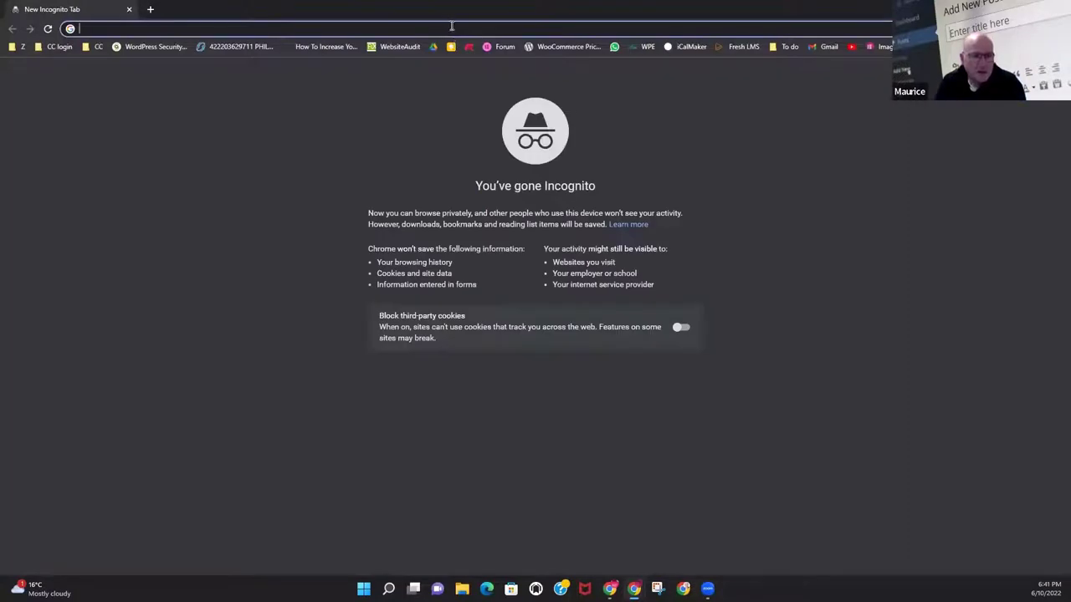
text(w)
key(Return)
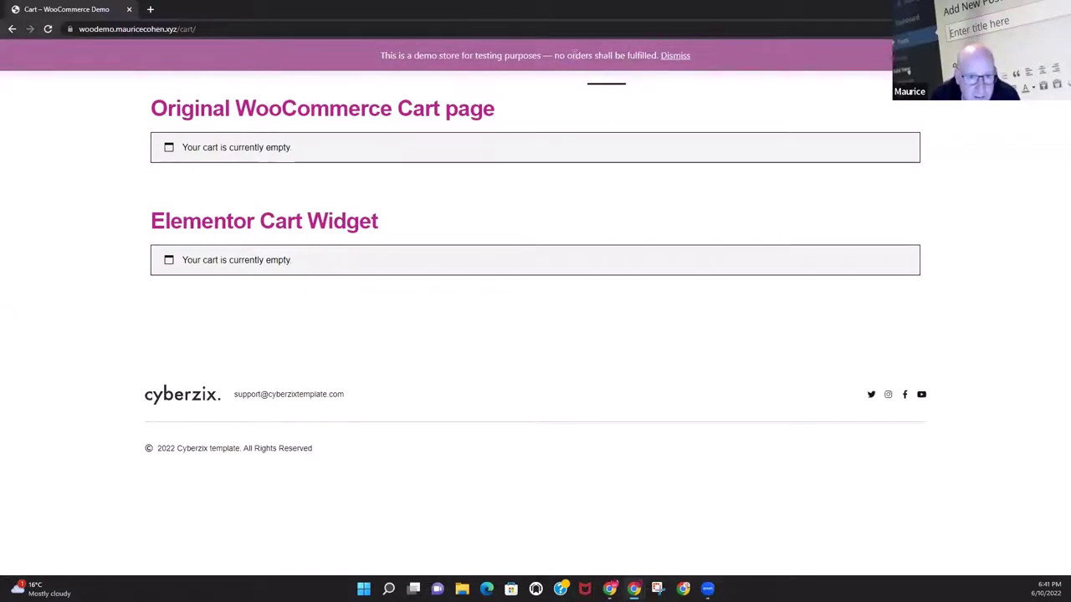
Step: Dismiss the demo store notice, then add the Mouse to the cart from the Computers category reached through the home page
click(673, 60)
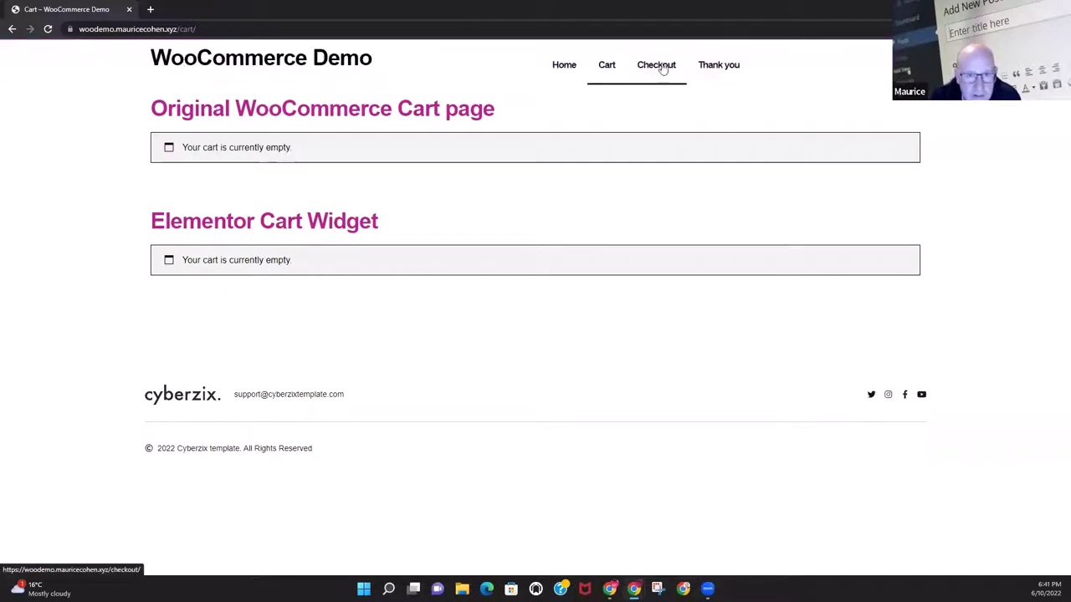
click(565, 66)
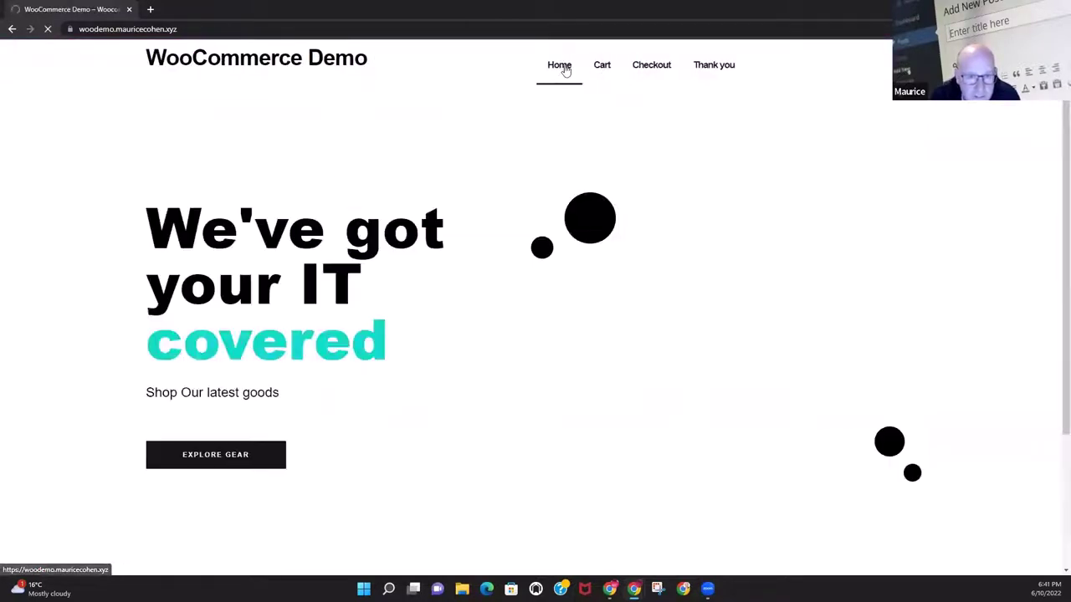
click(215, 455)
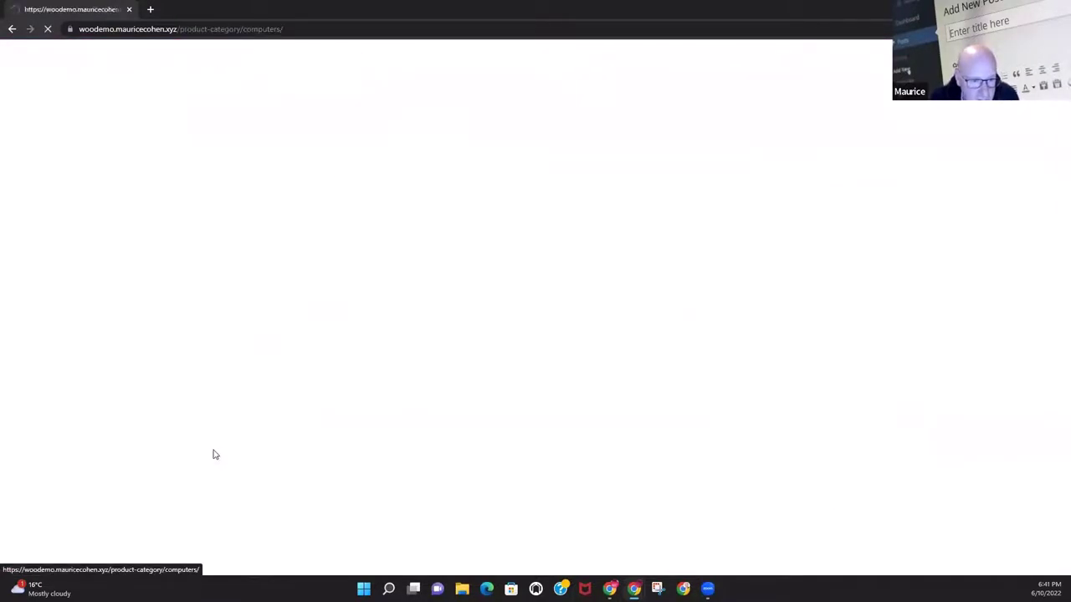
scroll(561, 508, down, 2)
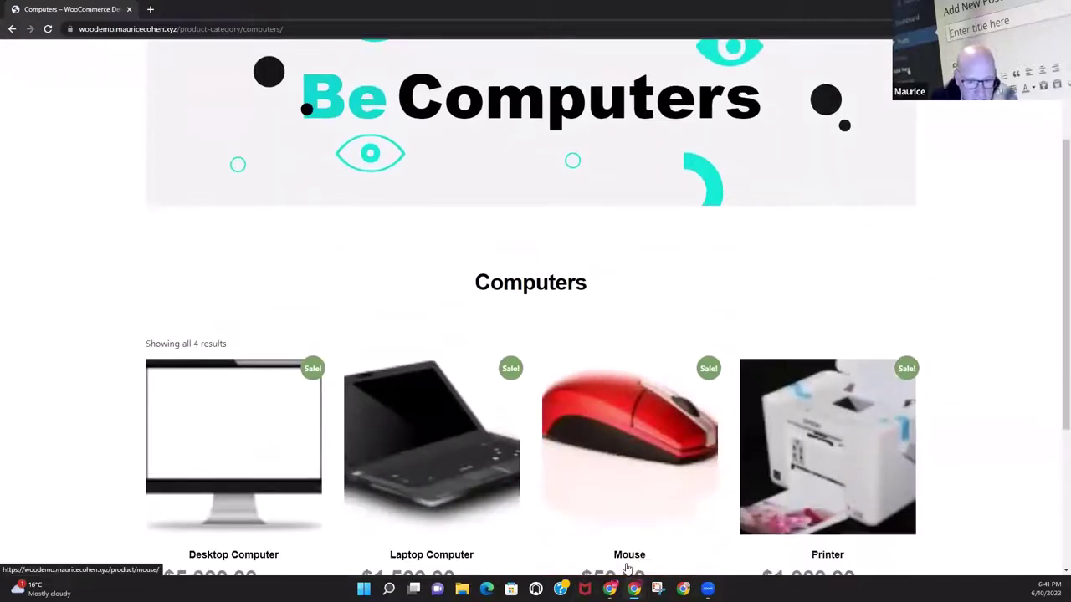
scroll(611, 527, down, 2)
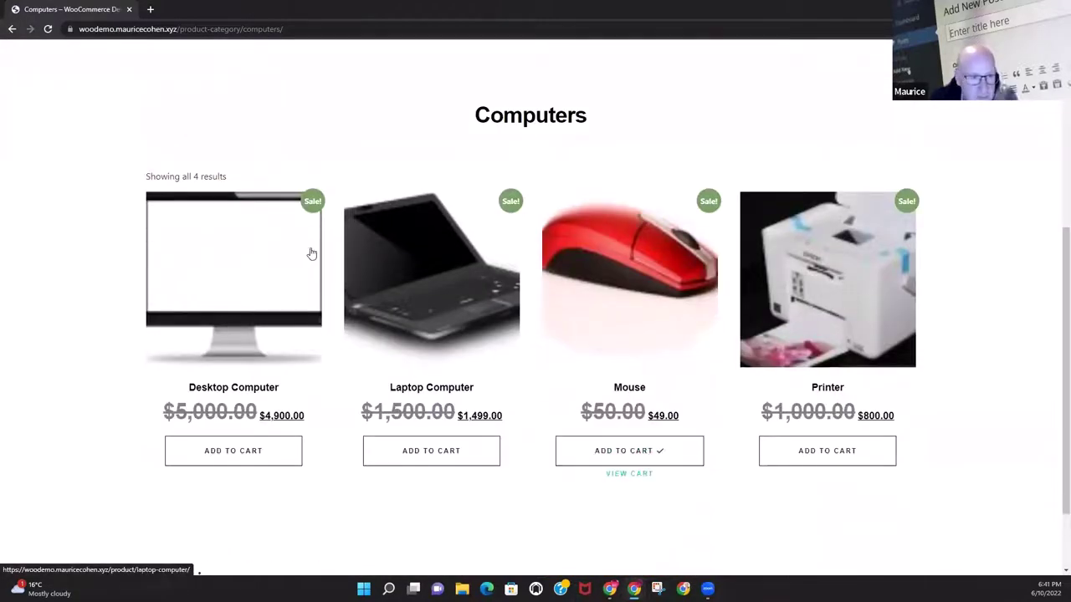
scroll(323, 232, up, 3)
scroll(418, 343, down, 3)
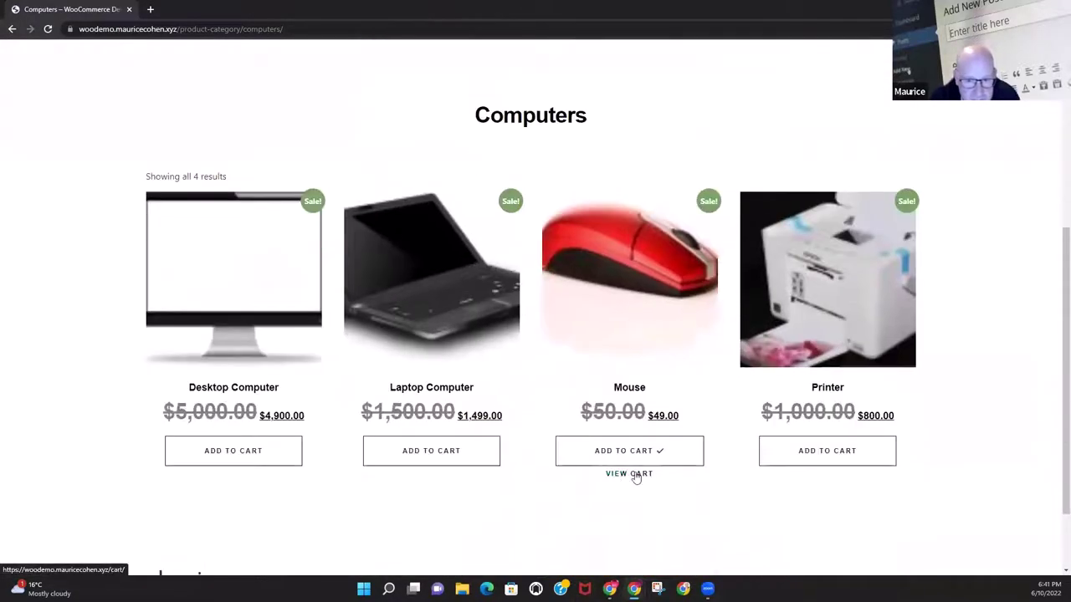
Step: View the cart, proceed to checkout from the original WooCommerce cart, and examine the billing fields
click(633, 473)
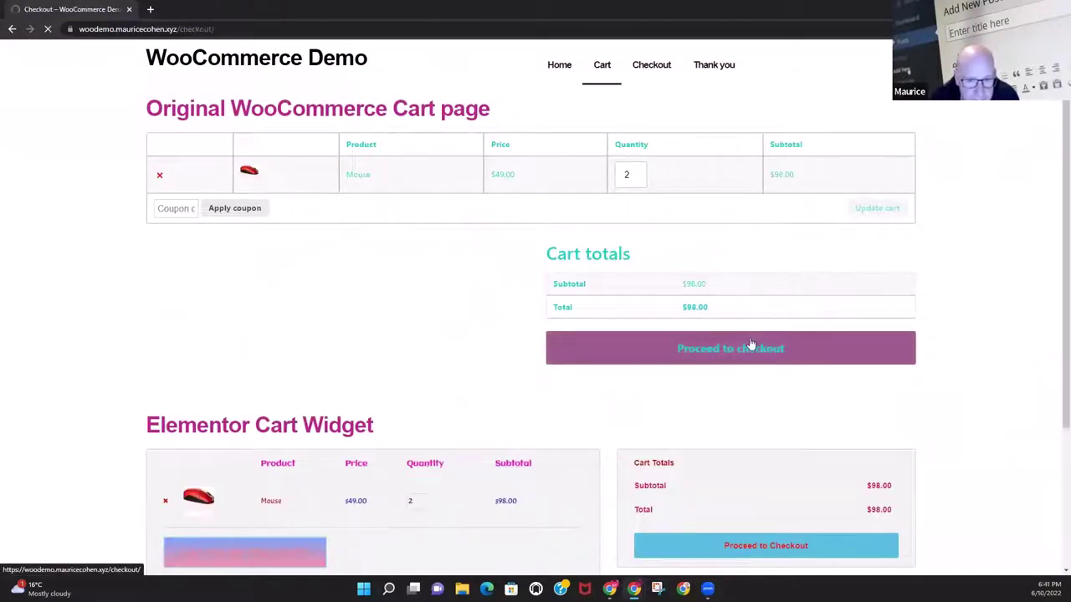
scroll(641, 363, down, 3)
scroll(641, 364, down, 1)
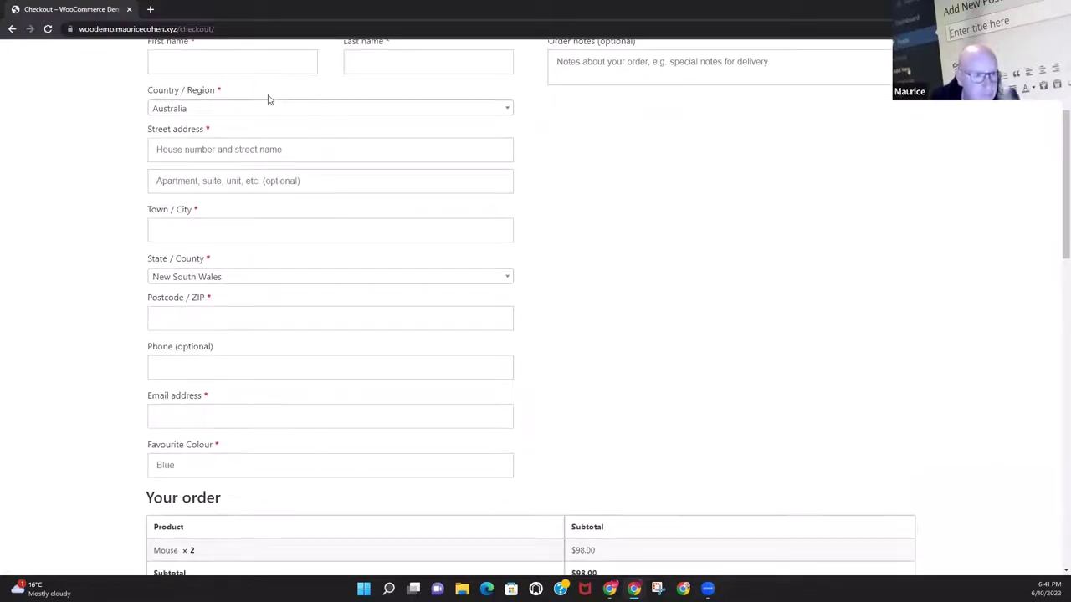
scroll(626, 284, up, 4)
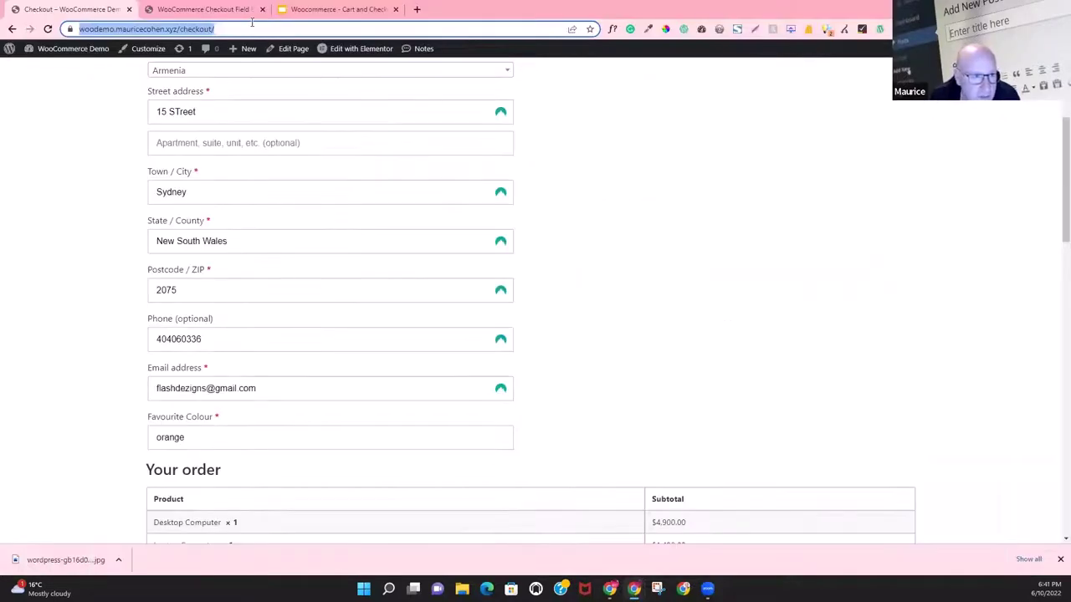
Step: Return to the checkout form's billing fields in the regular window and save the changes
click(249, 10)
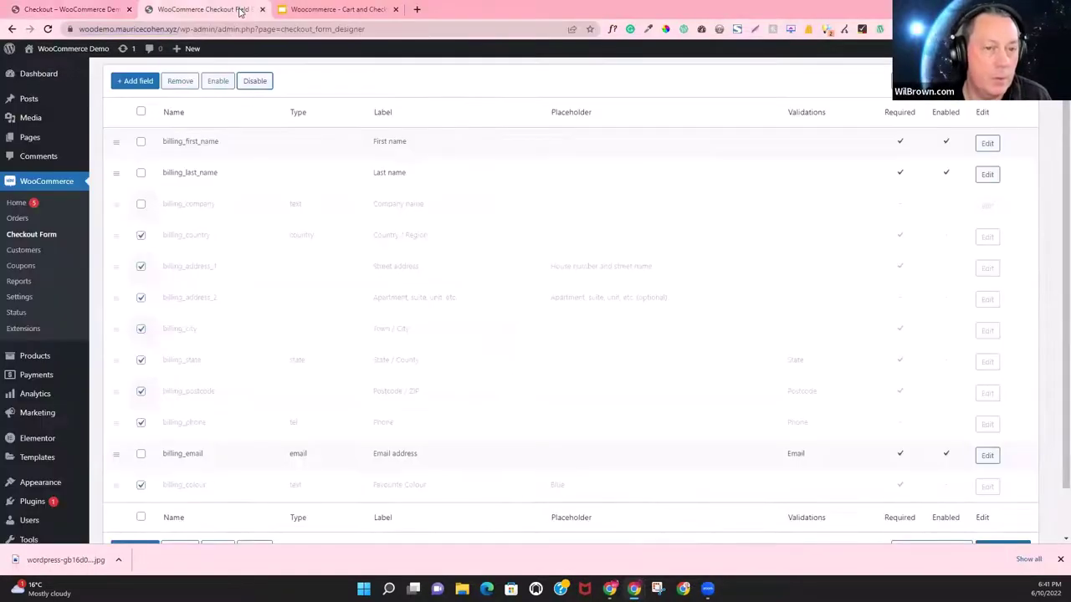
scroll(326, 354, down, 2)
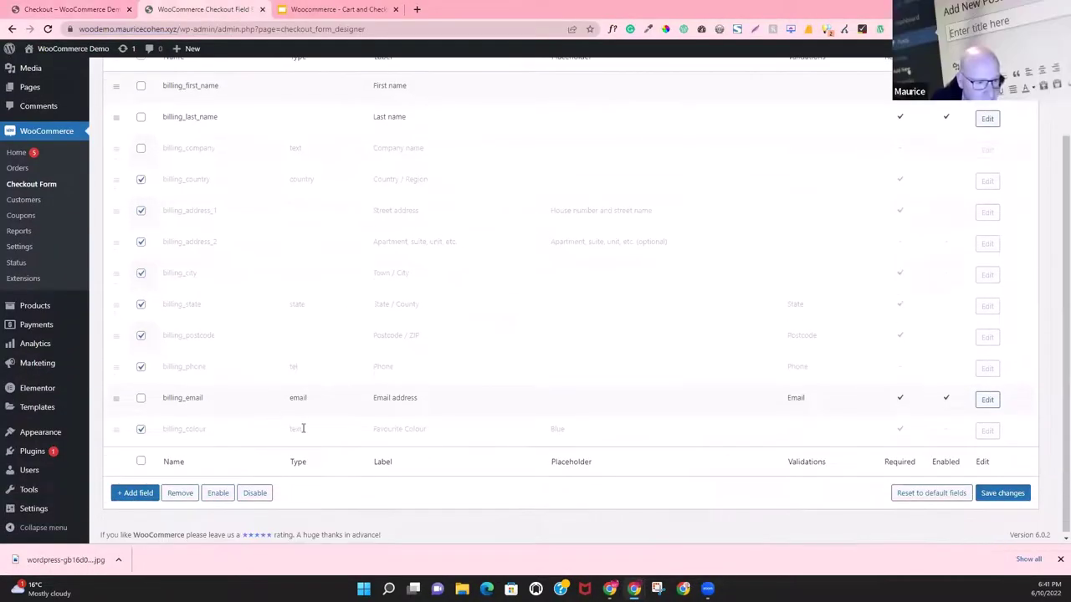
click(1007, 493)
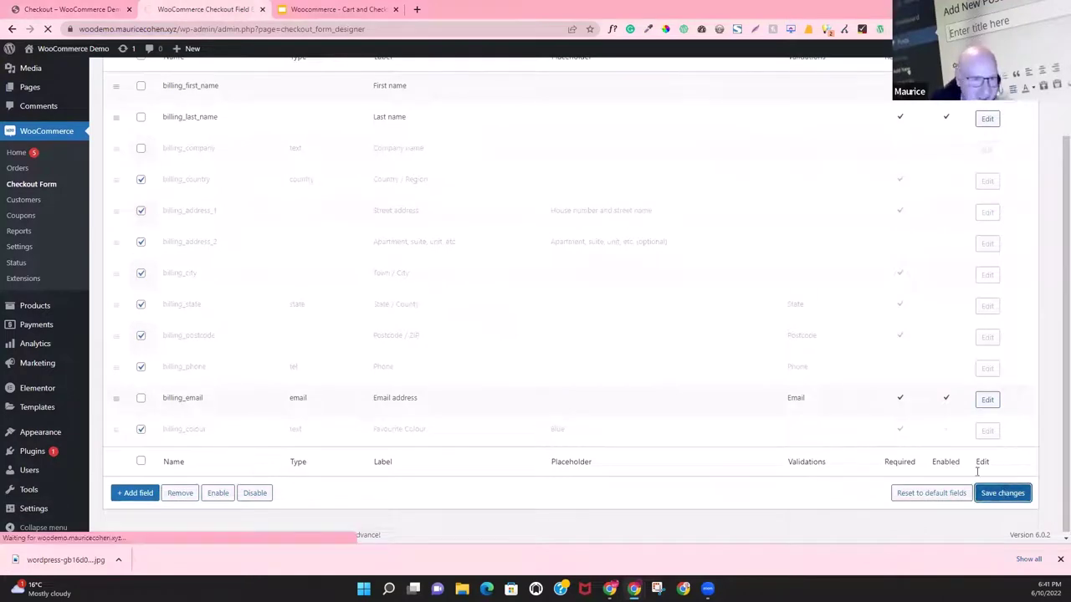
Step: Reload the live Checkout page and check the billing details in the Elementor checkout section
click(87, 9)
click(83, 29)
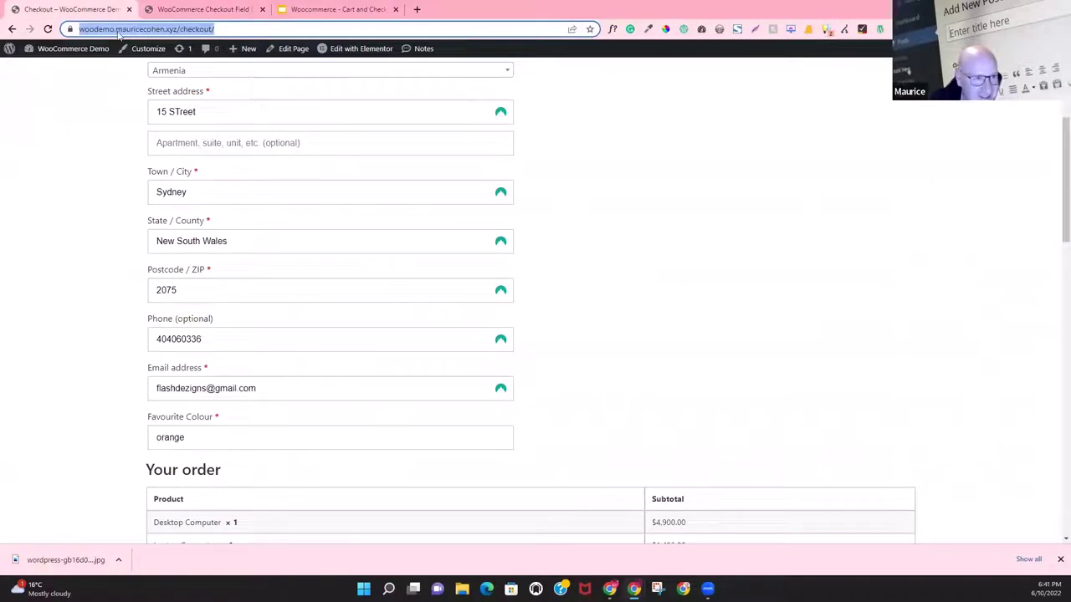
click(49, 29)
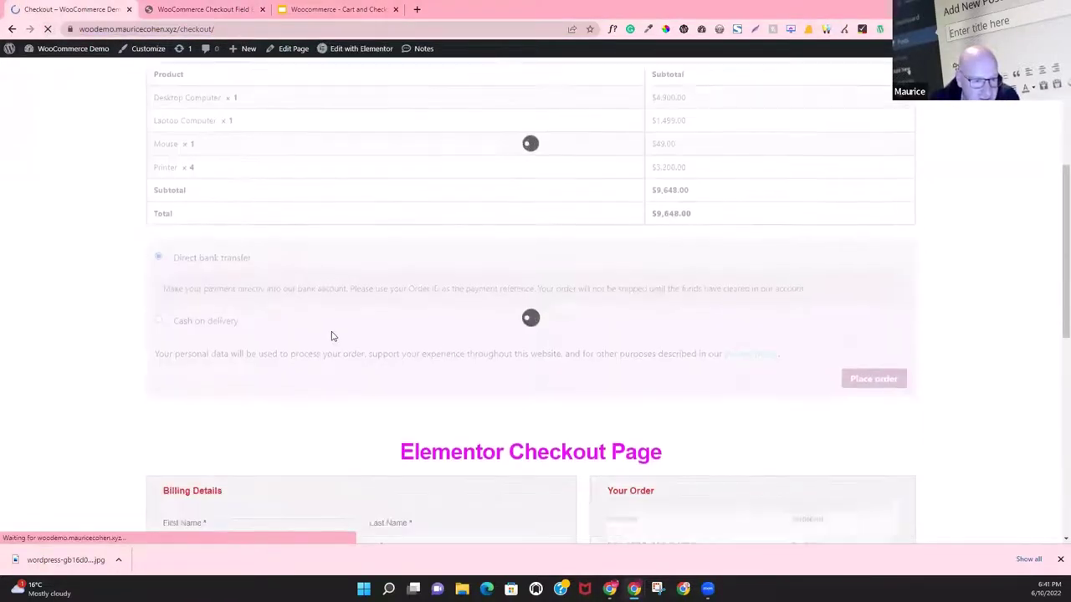
scroll(332, 336, down, 4)
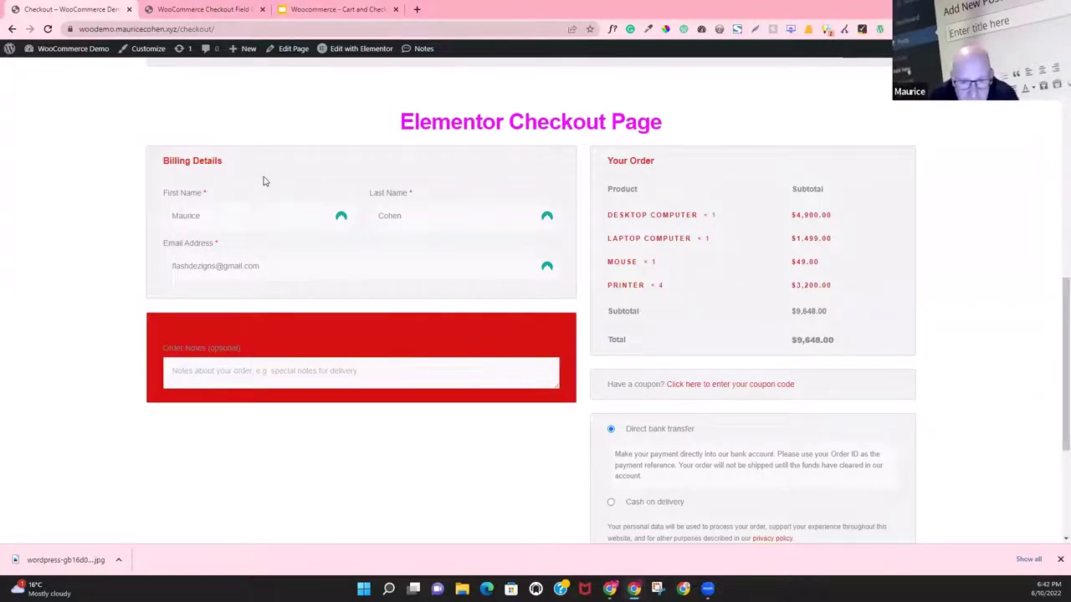
Step: Start a new text billing field in the checkout form named billing_petname with the label "Whats the name of your pet?"
click(205, 9)
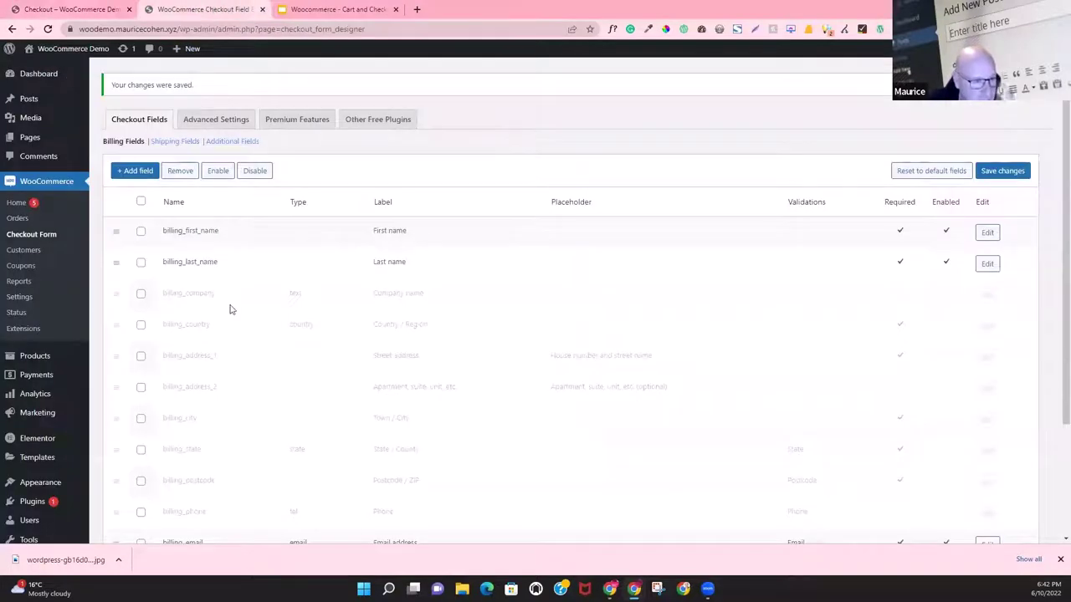
scroll(230, 310, down, 3)
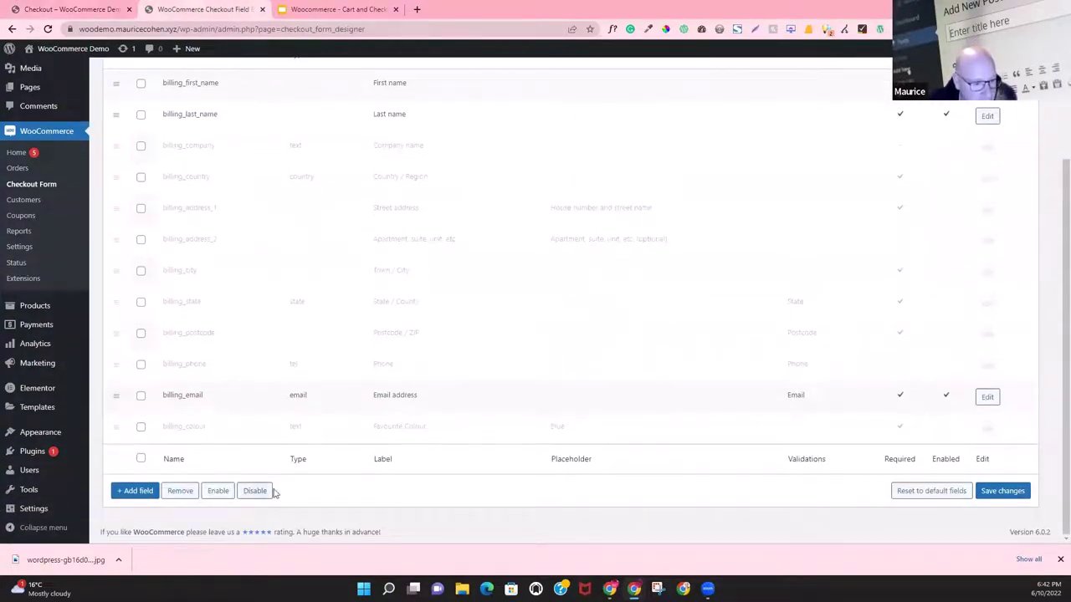
click(128, 492)
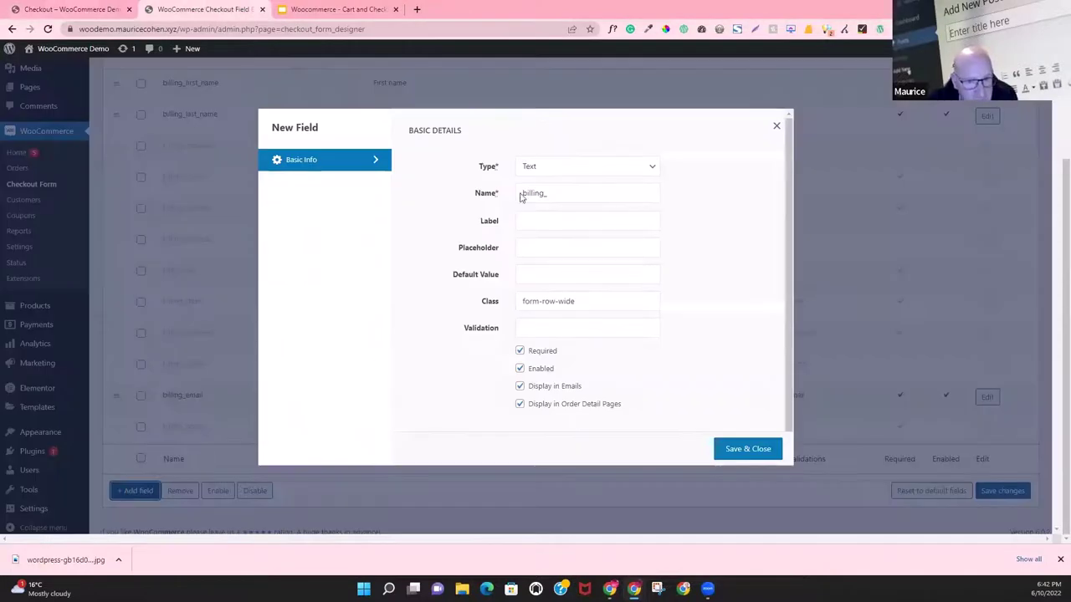
click(548, 194)
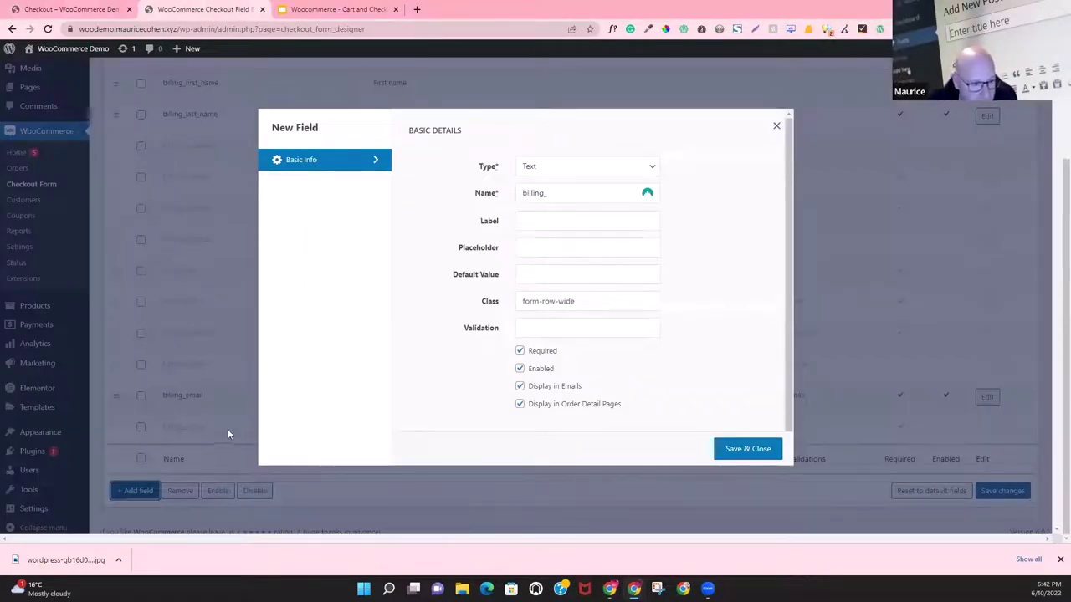
click(573, 193)
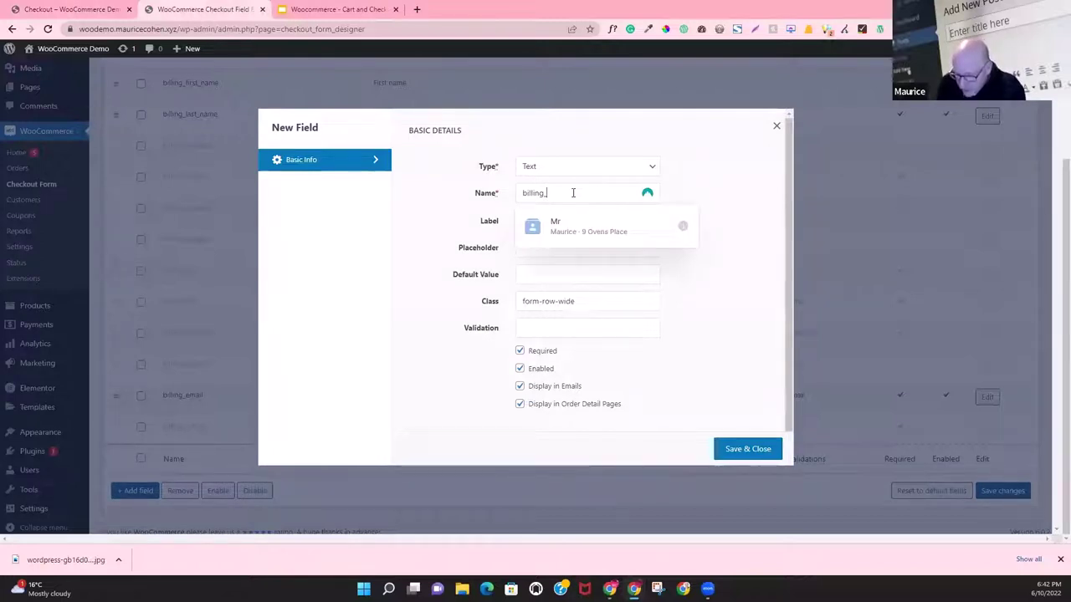
text(petname)
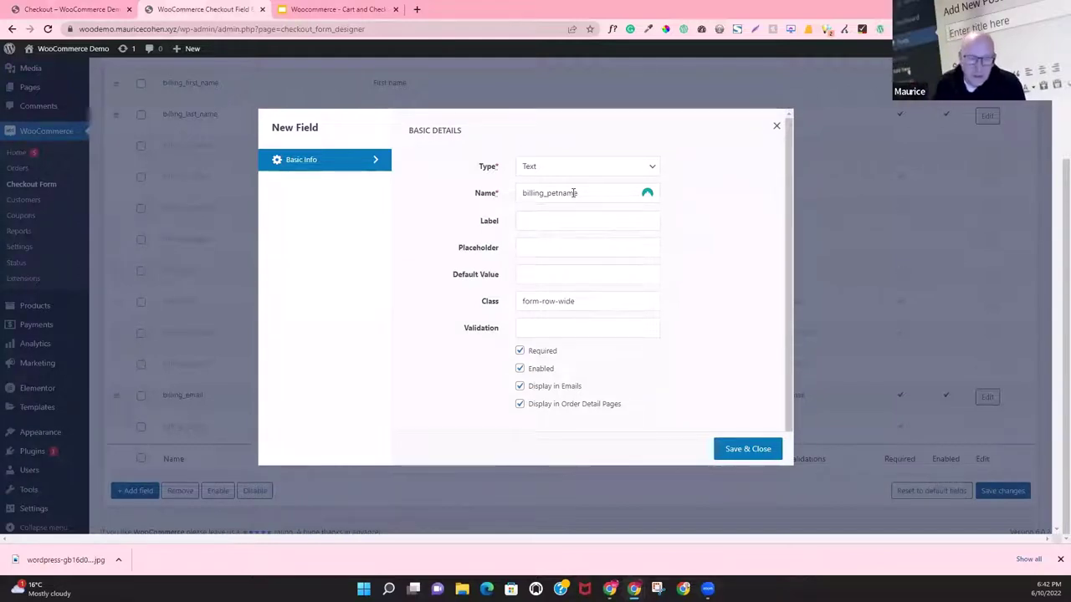
click(567, 216)
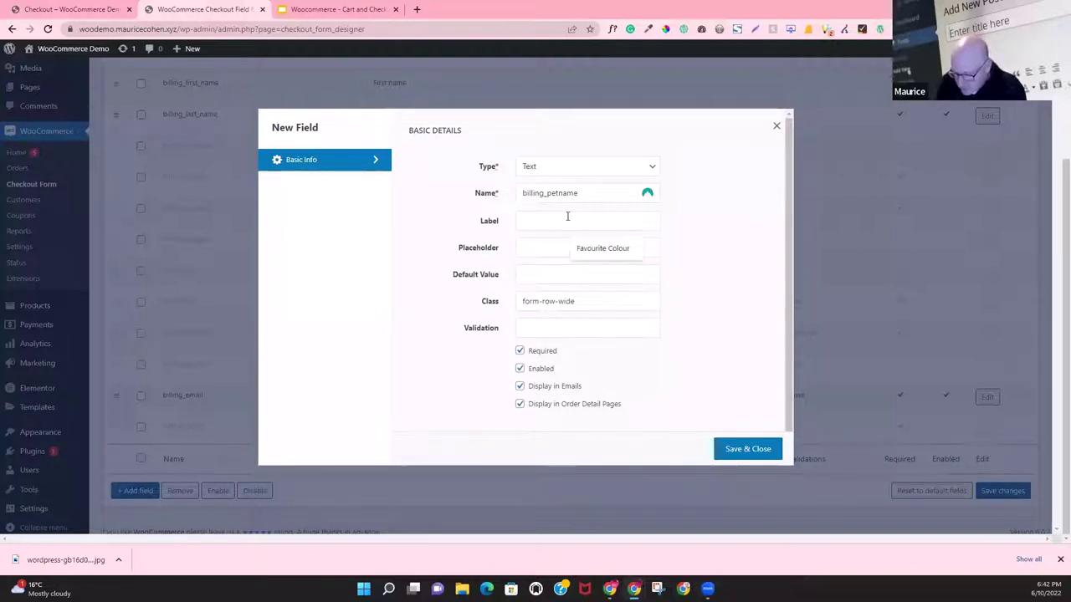
text(Whats t)
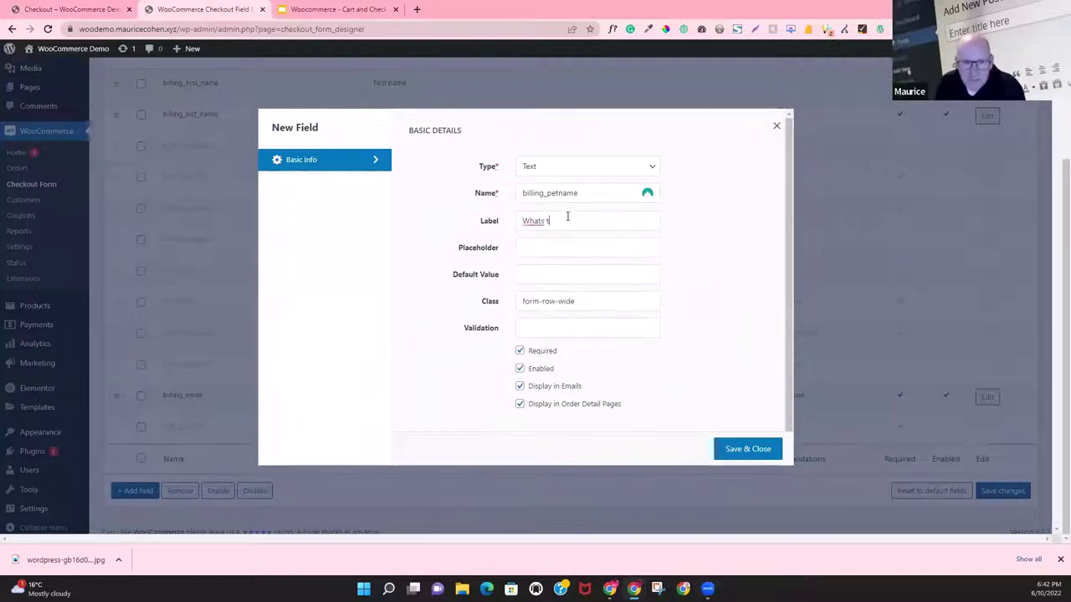
text(he name of yo)
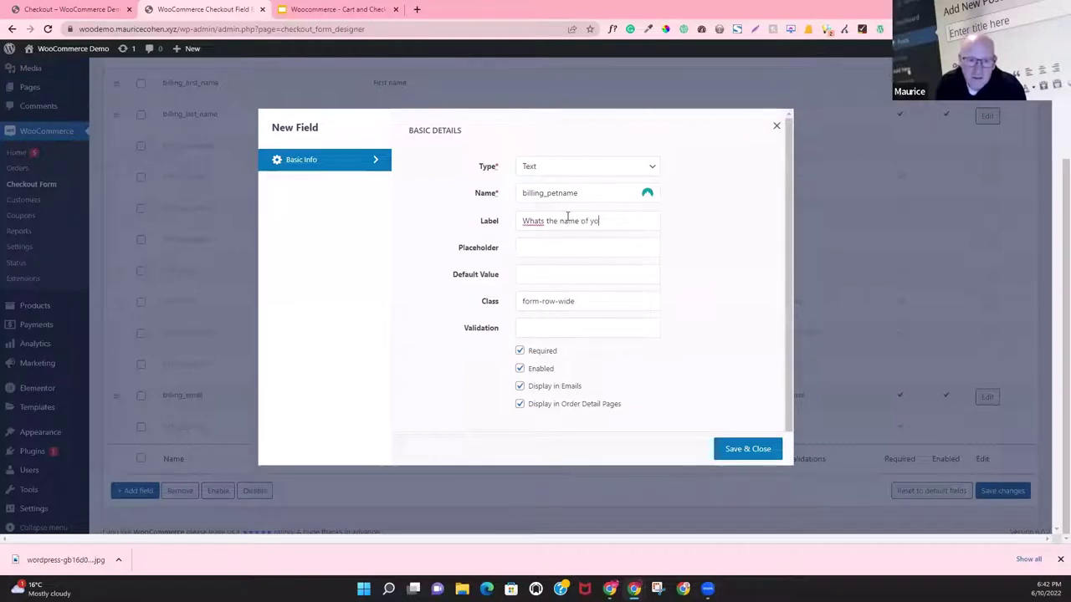
text(ur pet?)
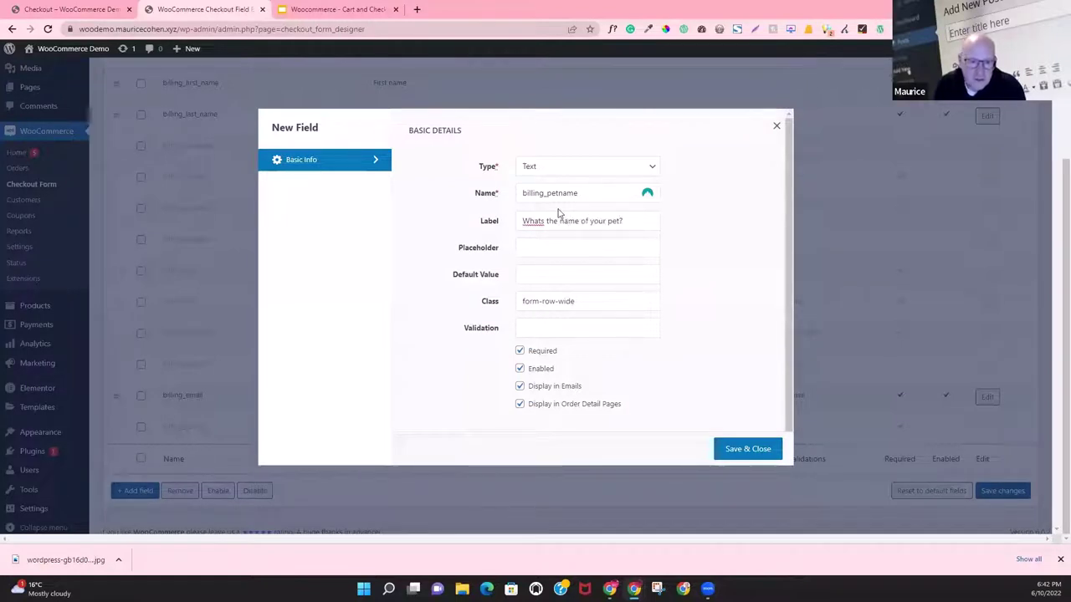
Step: Copy the label "Whats the name of your pet?" into the new field's placeholder, and save the field
click(567, 245)
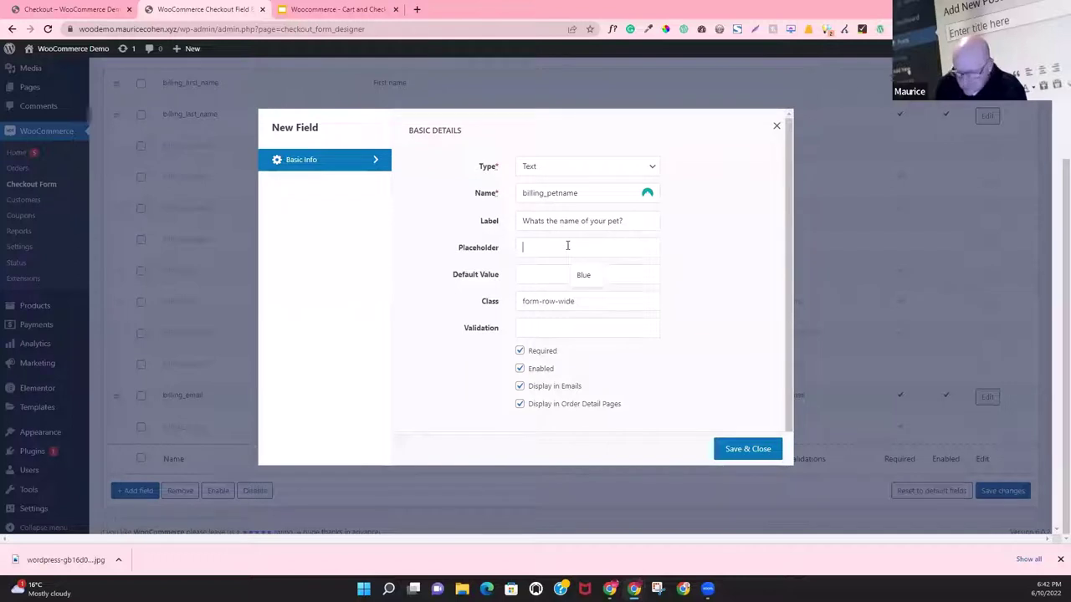
triple_click(583, 220)
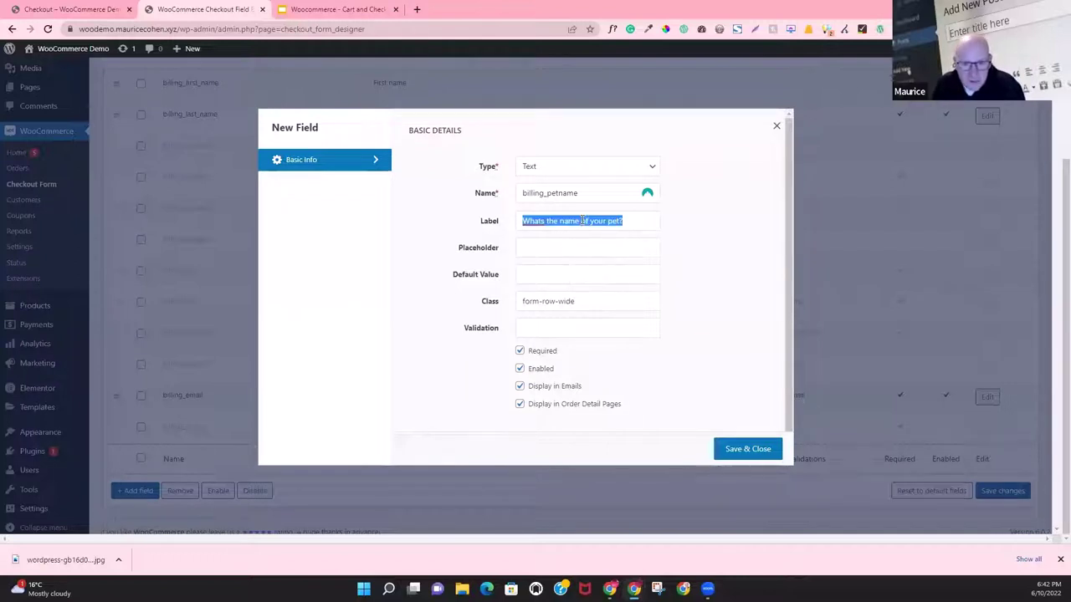
key(ctrl+c)
click(585, 243)
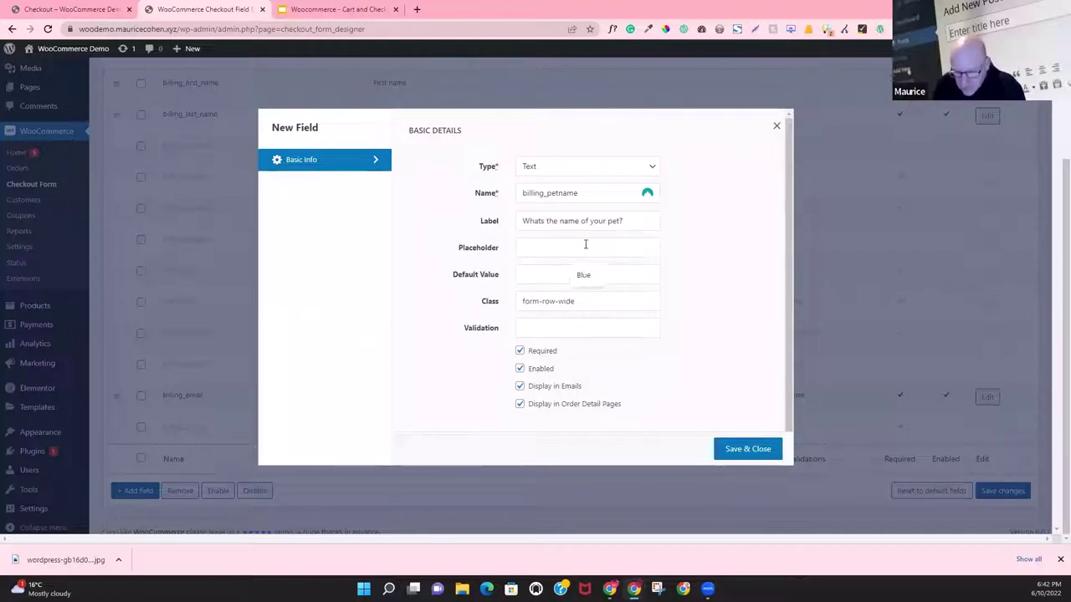
key(ctrl+v)
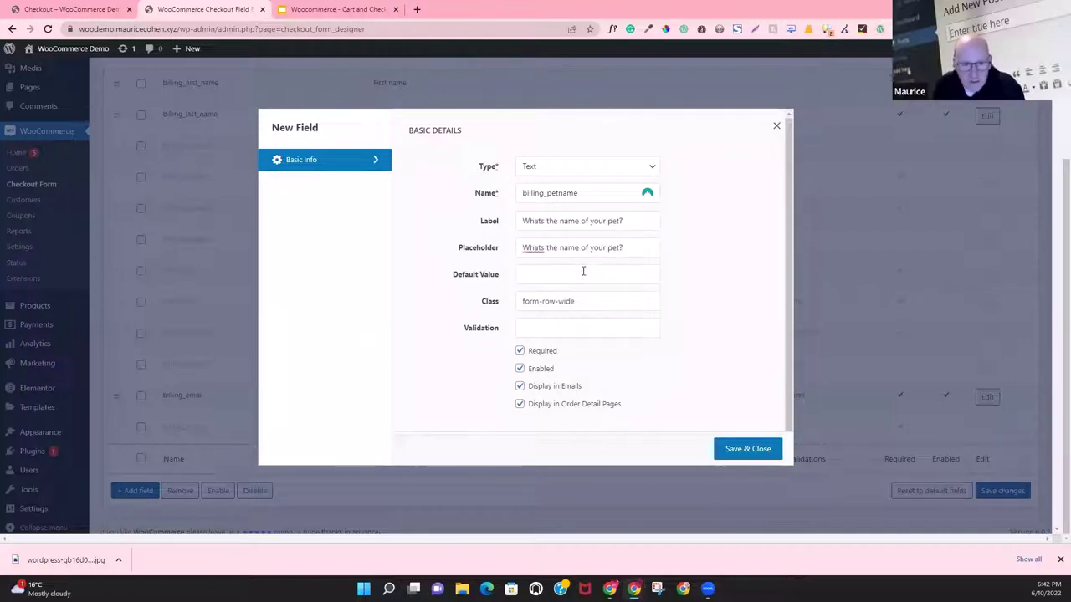
click(747, 452)
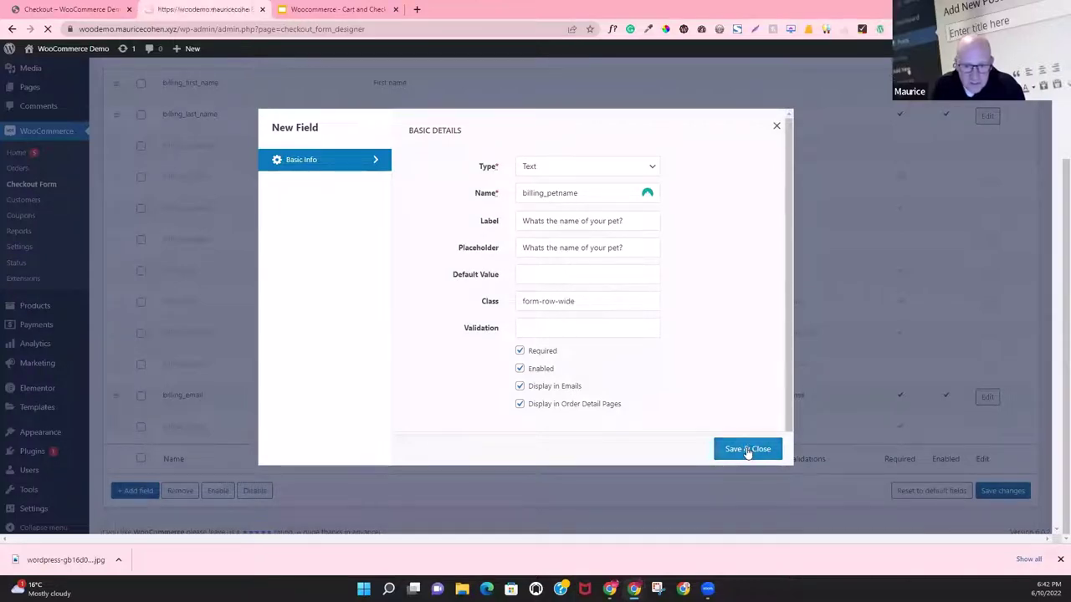
Step: Save the checkout form's changes and reload the live Checkout page to check the pet name field
scroll(717, 438, down, 5)
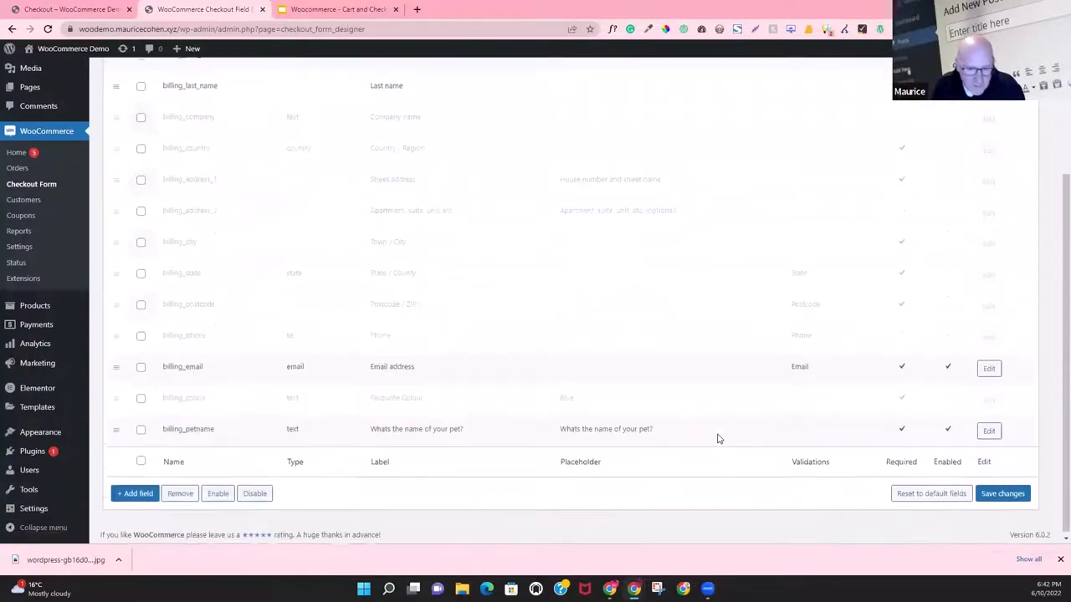
click(996, 495)
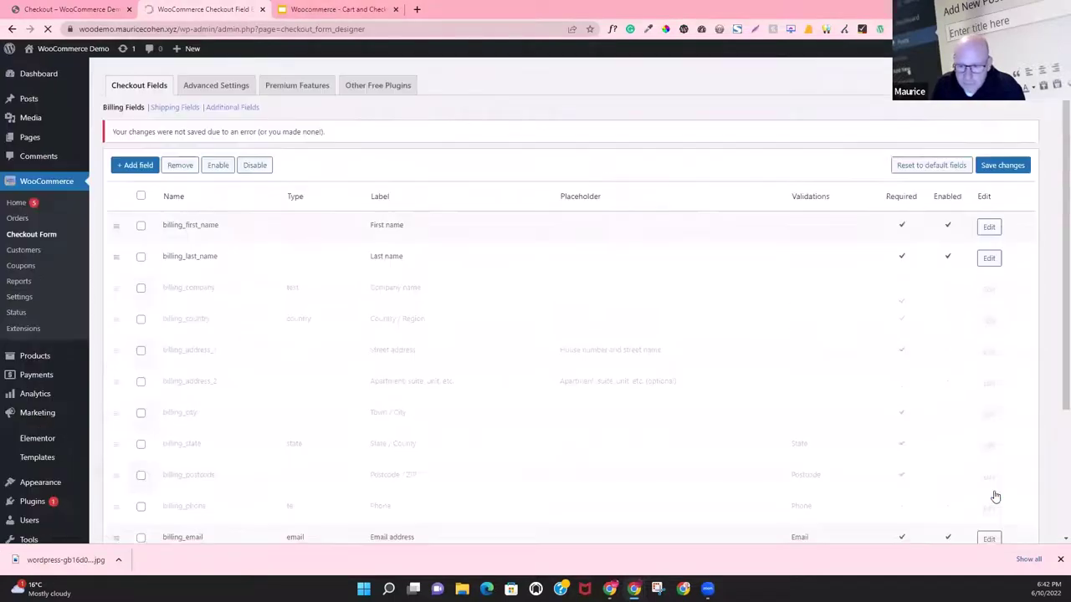
click(98, 10)
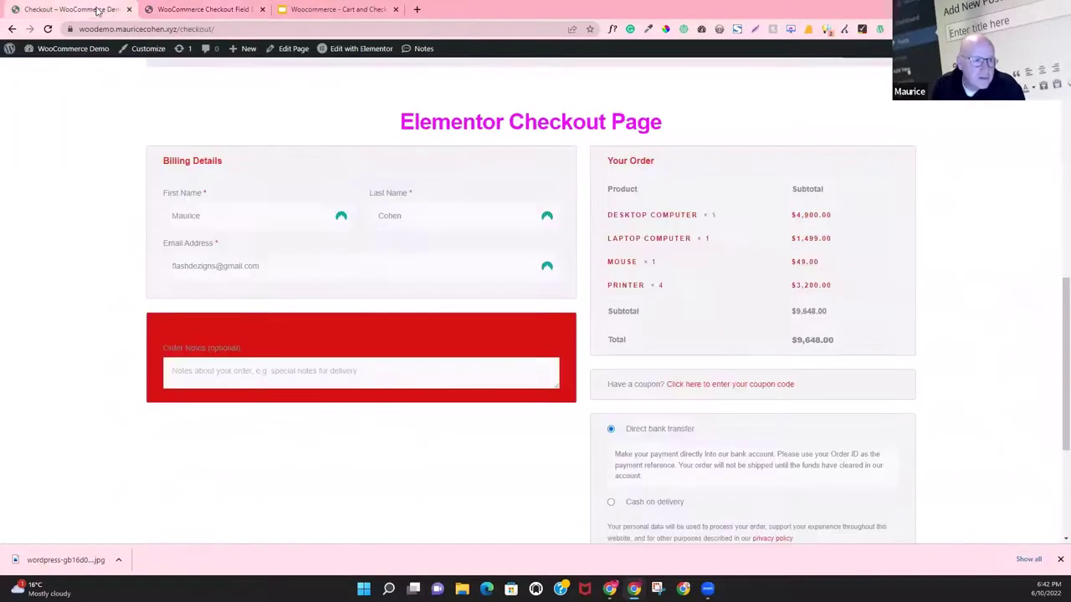
click(49, 30)
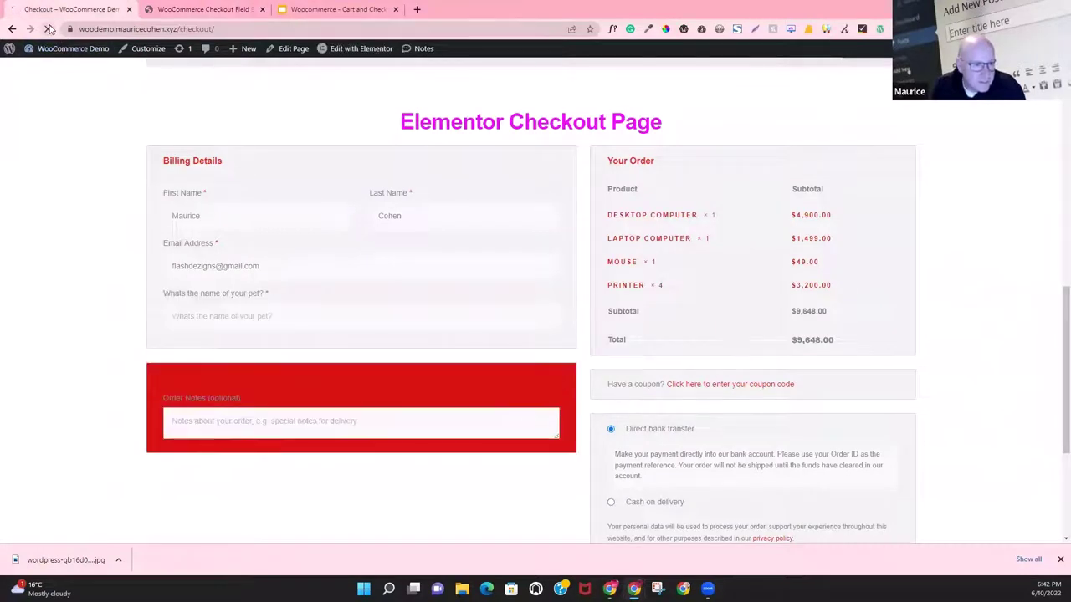
Step: Enter Lucky as the pet's name in the billing details and place the order
click(284, 326)
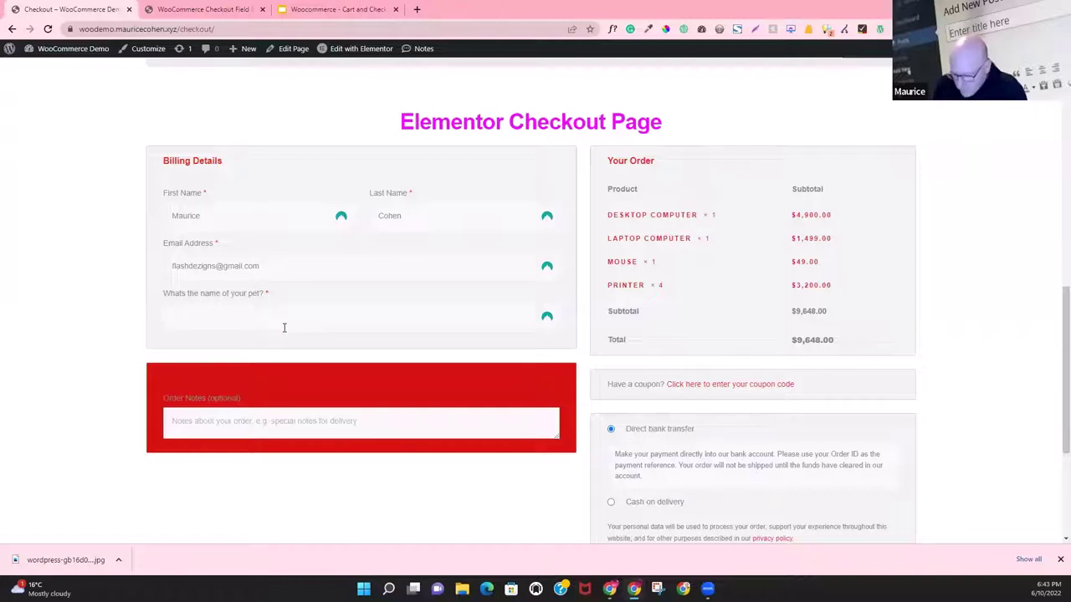
text(Lucky)
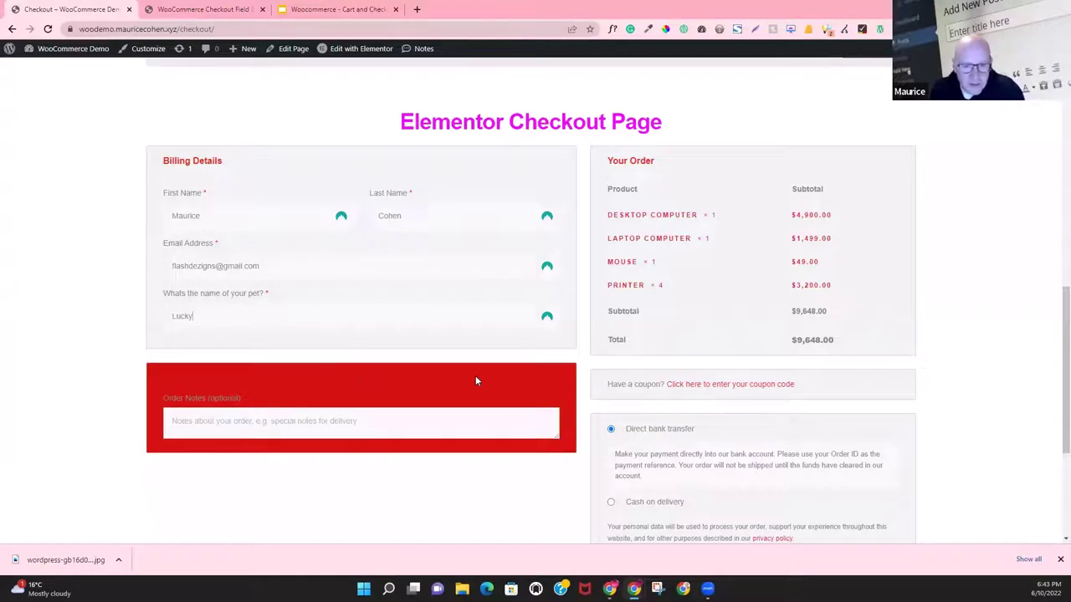
scroll(475, 381, down, 3)
click(755, 326)
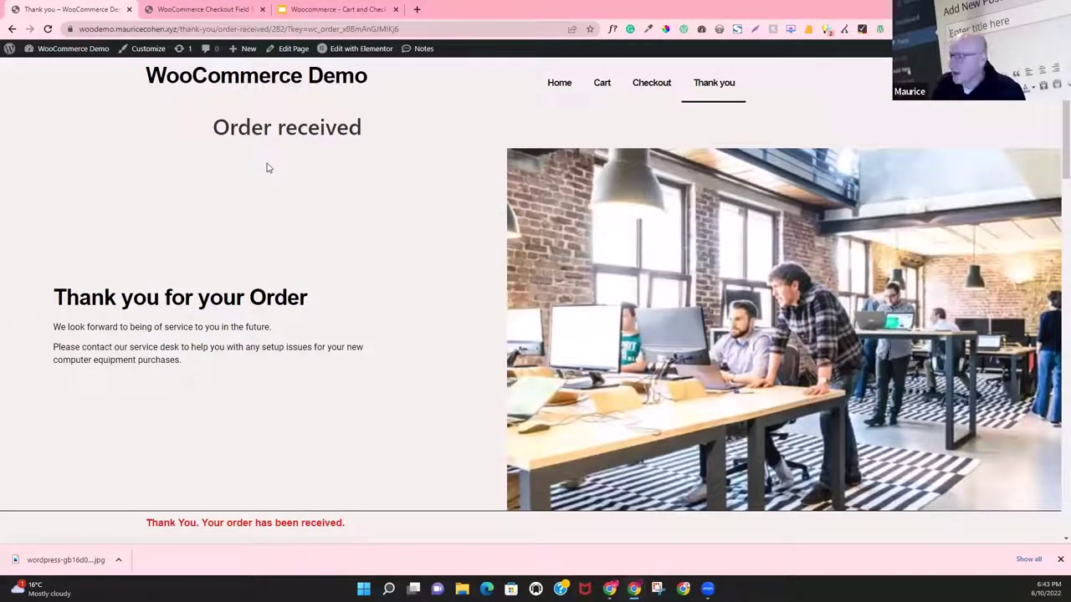
Step: Look through the order confirmation and bank details on the Thank you page
scroll(251, 260, down, 3)
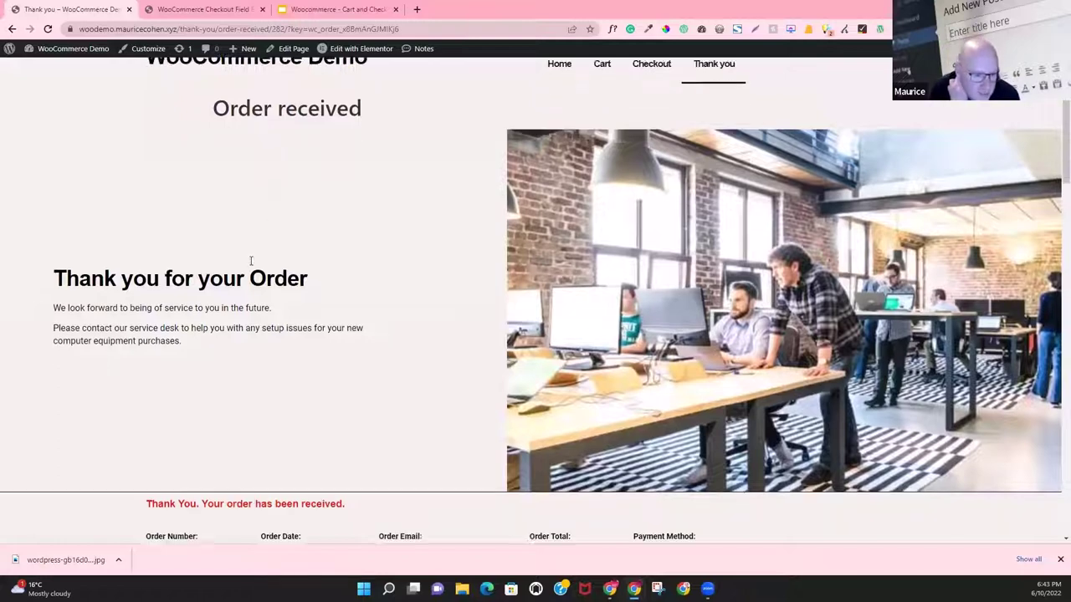
scroll(251, 269, down, 3)
scroll(251, 269, up, 3)
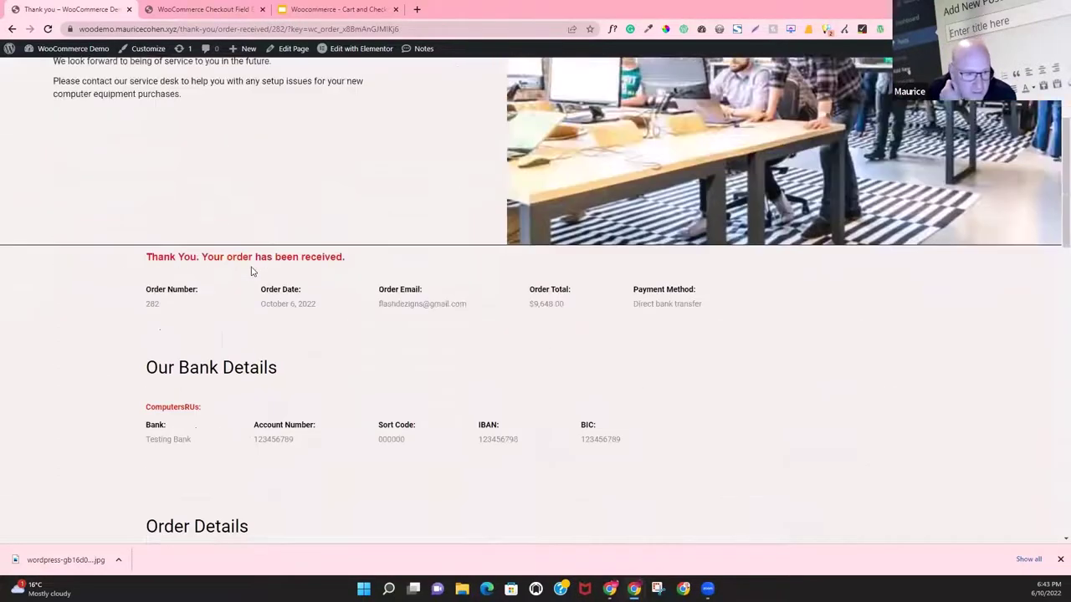
Step: Return to the WordPress admin and view the list of installed plugins
click(335, 10)
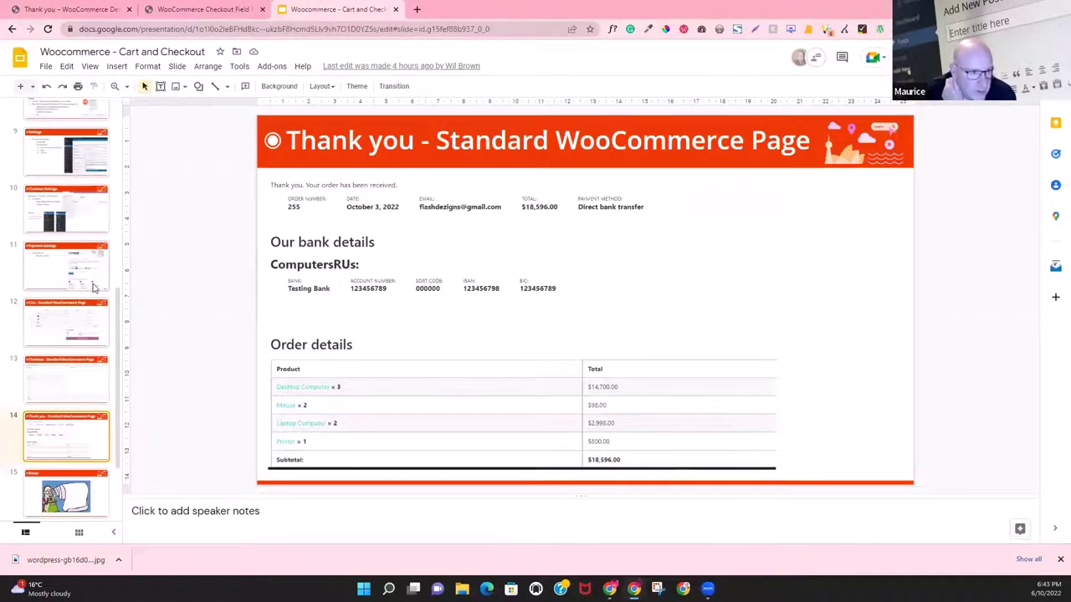
click(221, 8)
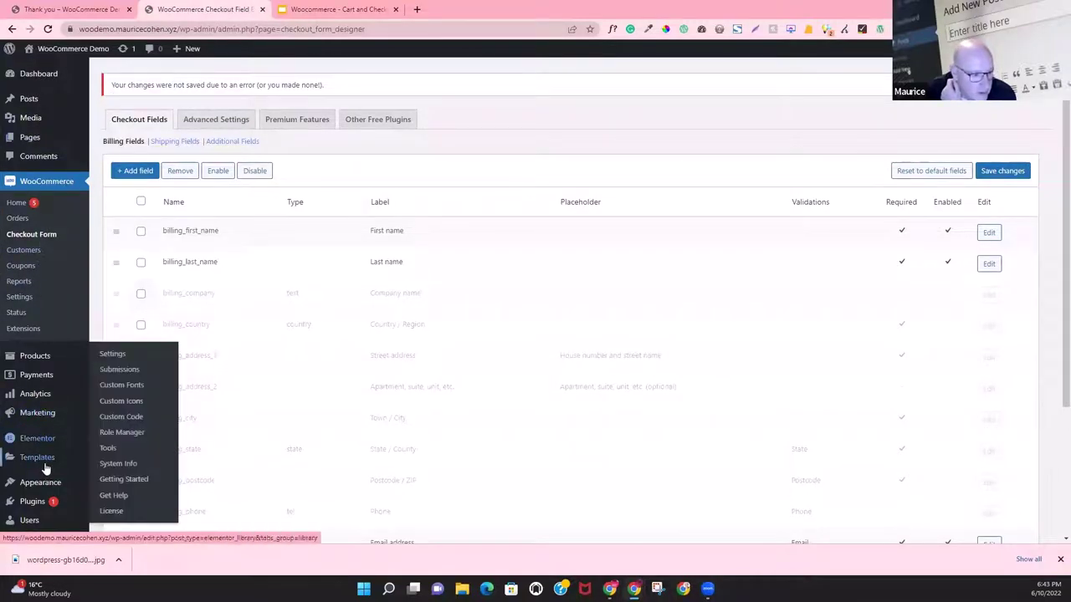
mouse_move(43, 503)
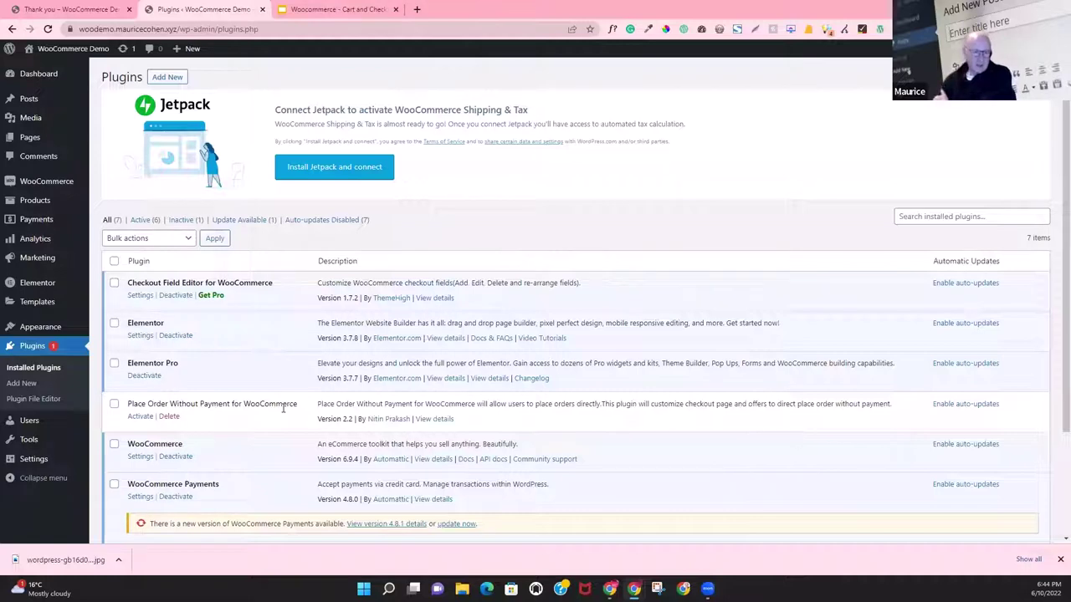
Step: Present the Woocommerce - Cart and Checkout slides full screen from the Thank you slide through to the Q&A slide
click(301, 10)
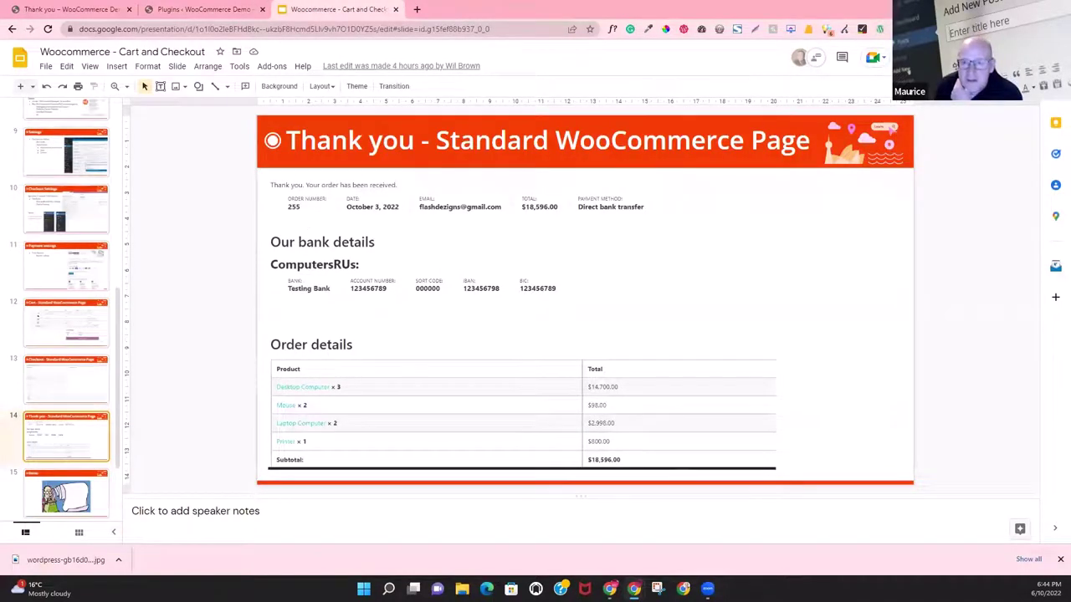
key(ctrl+F5)
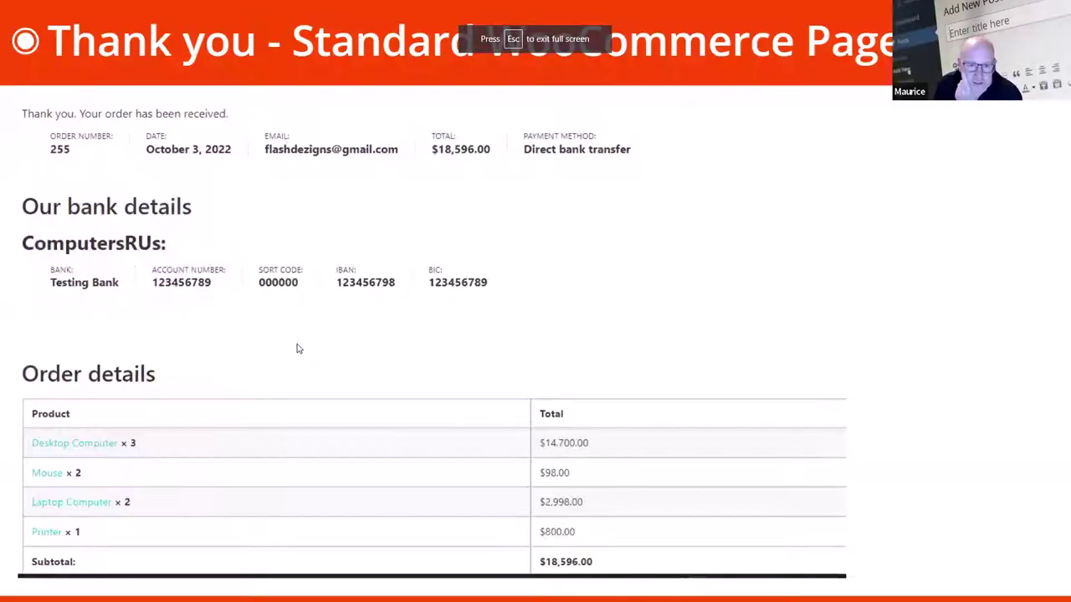
key(Right)
key(Right)
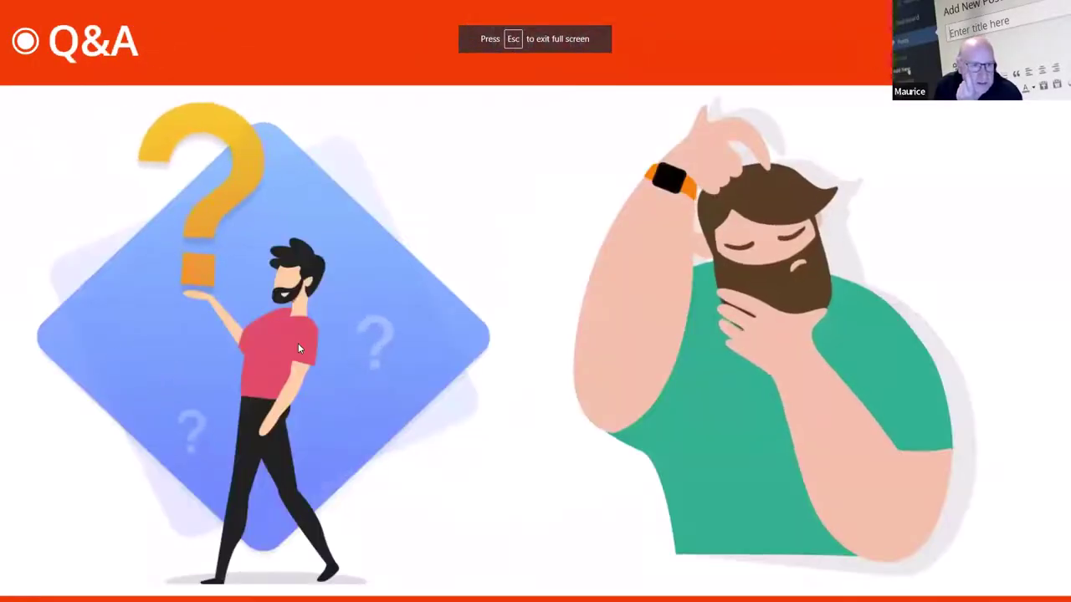
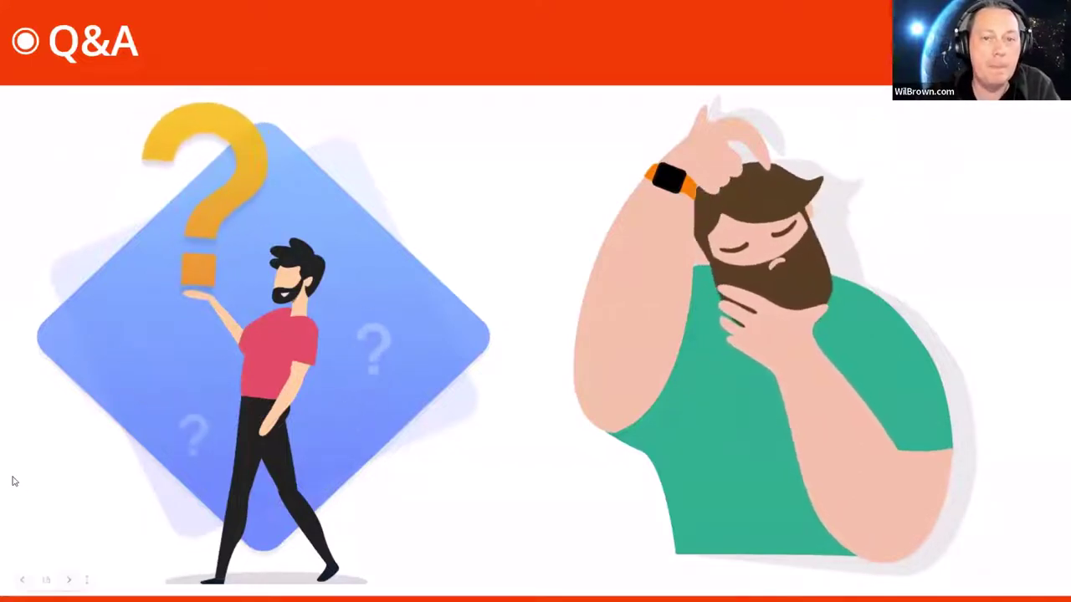
Step: End the slideshow and open the list of all pages in the WordPress admin
key(Escape)
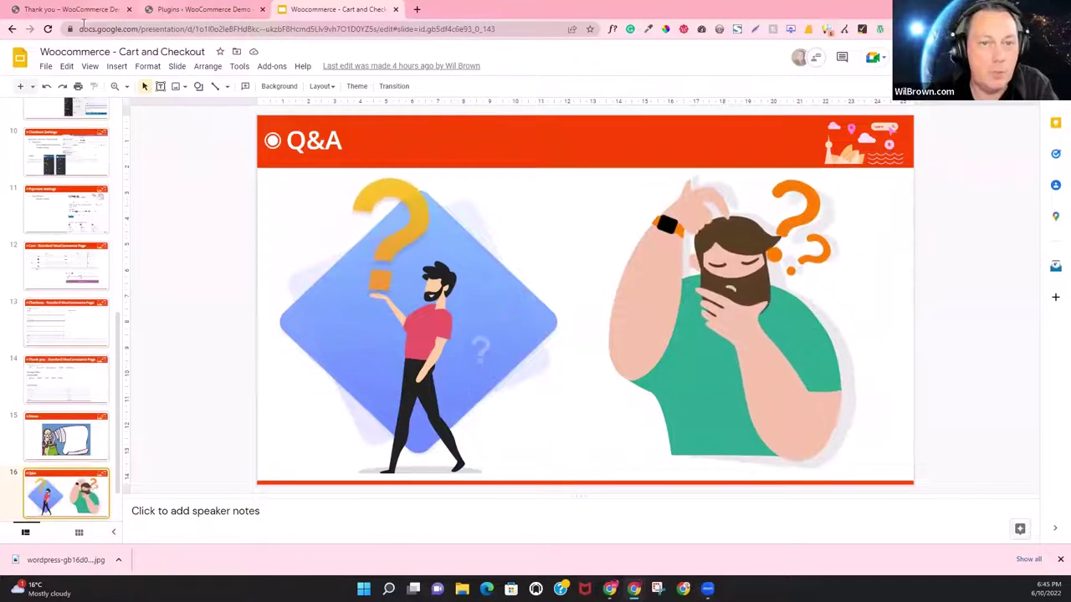
click(200, 10)
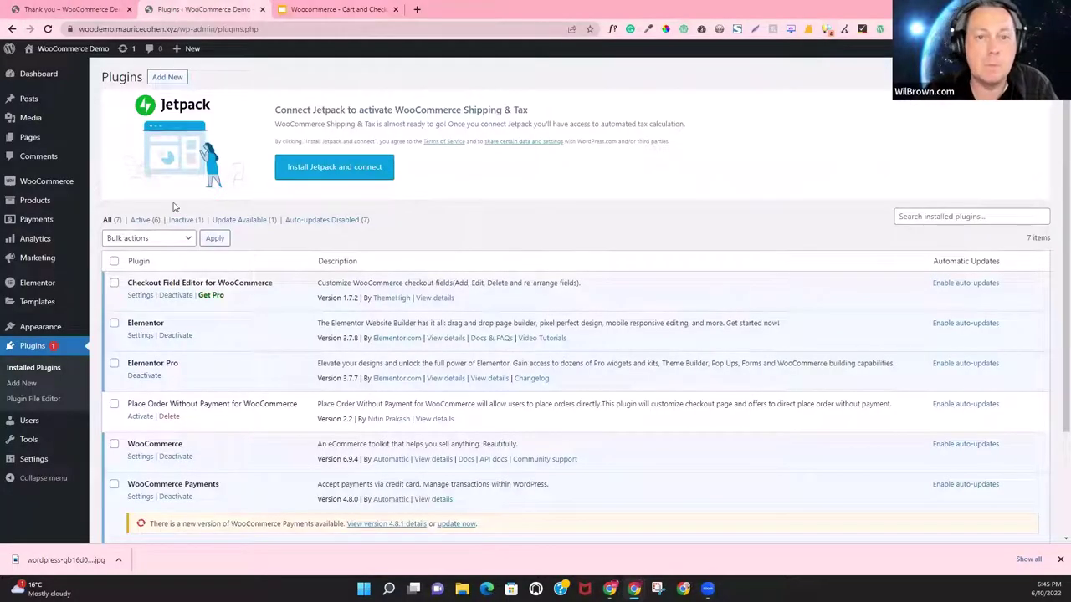
mouse_move(40, 141)
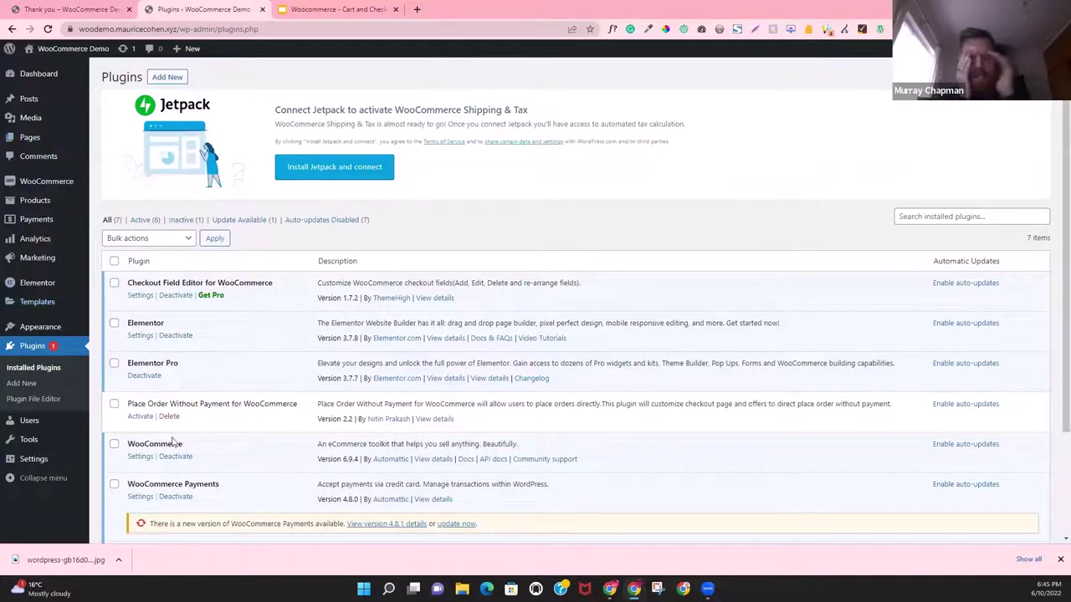
click(138, 140)
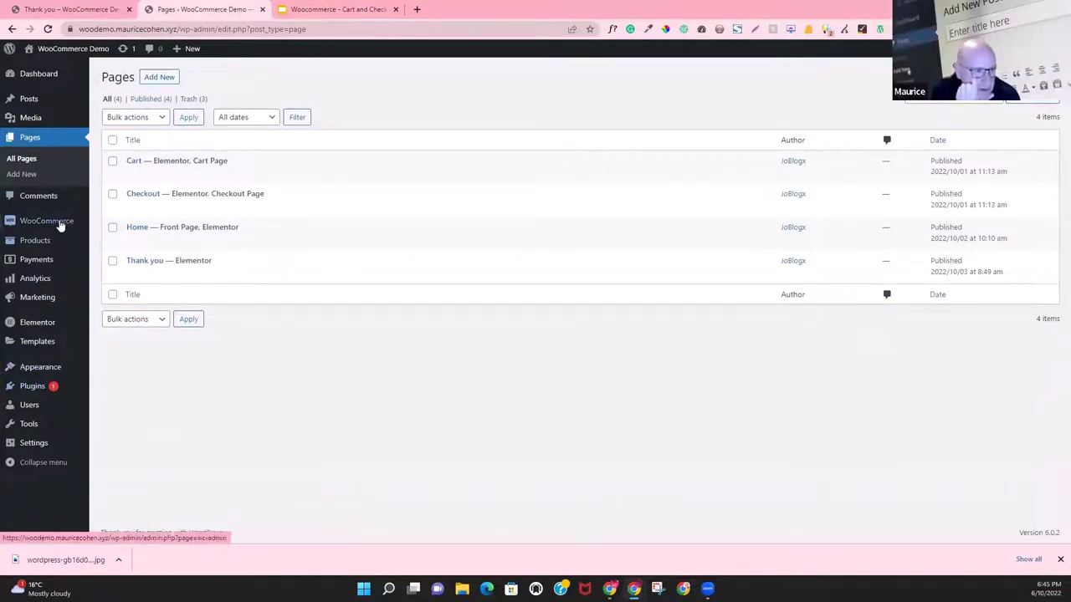
Step: View the WooCommerce checkout form's billing fields and return to the list of all pages
mouse_move(60, 224)
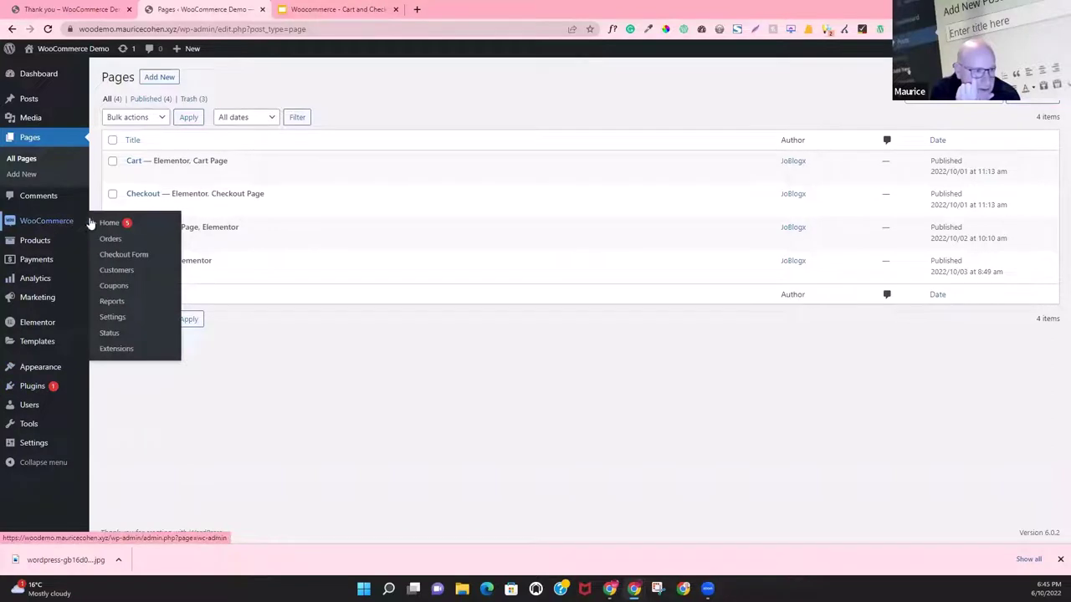
click(125, 255)
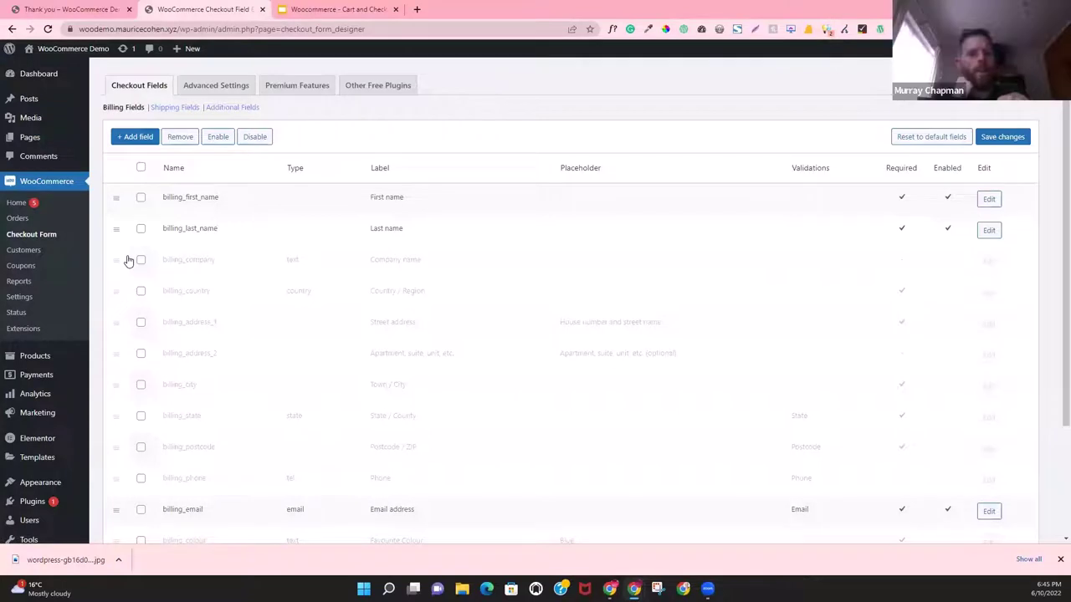
mouse_move(37, 141)
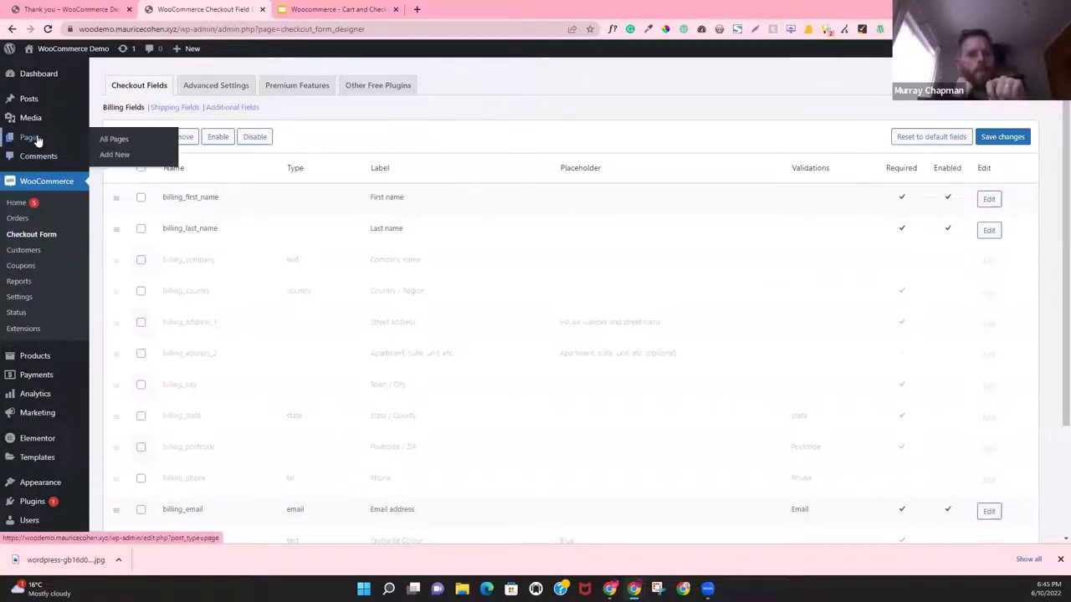
click(109, 140)
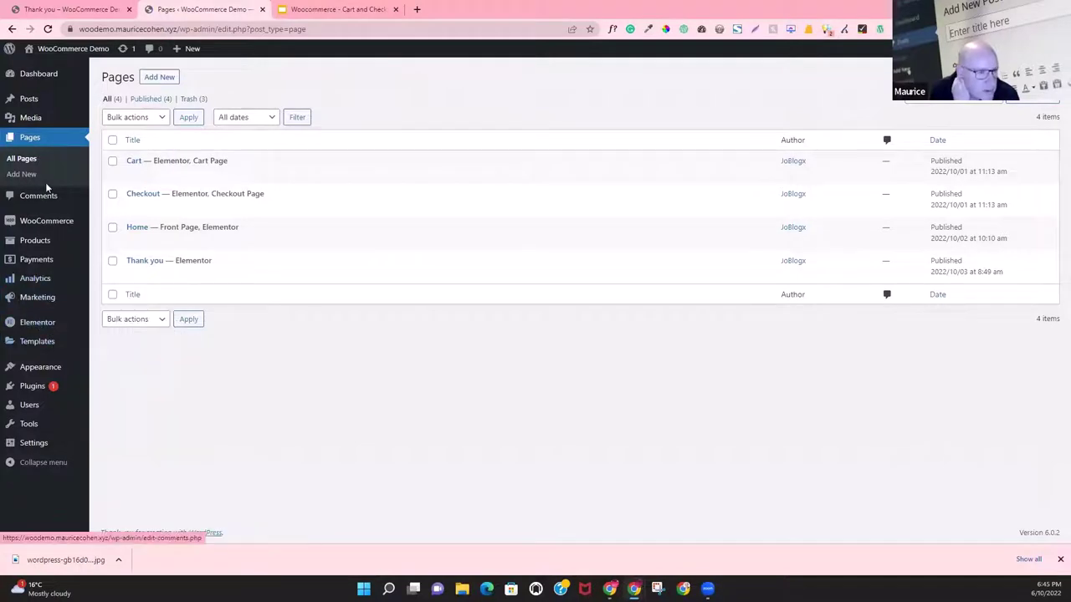
Step: Open the Cart page in the Elementor editor, view it, and exit to the WordPress dashboard
mouse_move(127, 172)
click(270, 177)
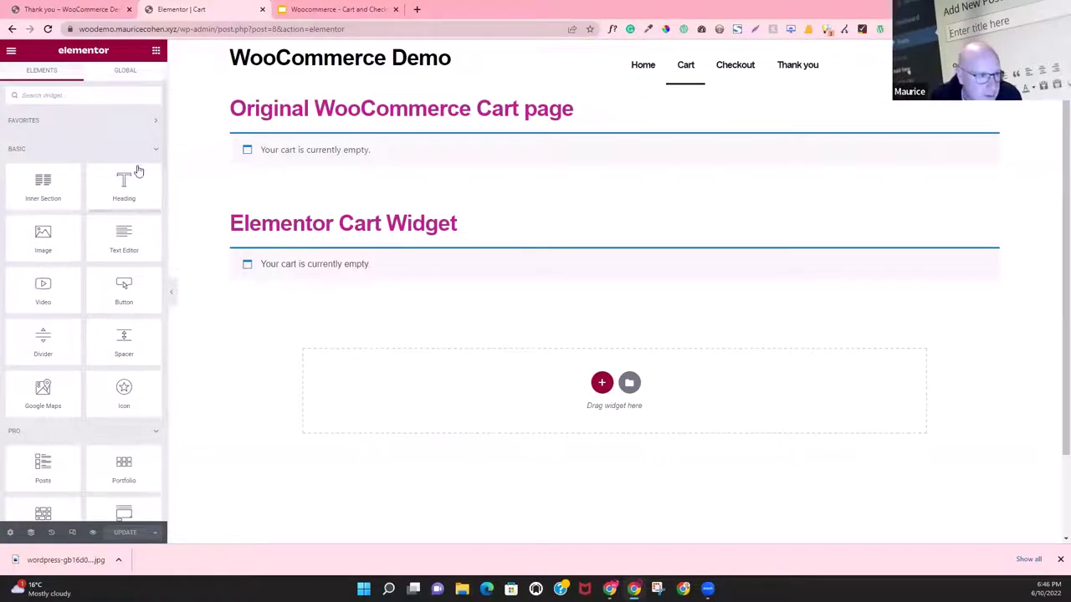
click(88, 9)
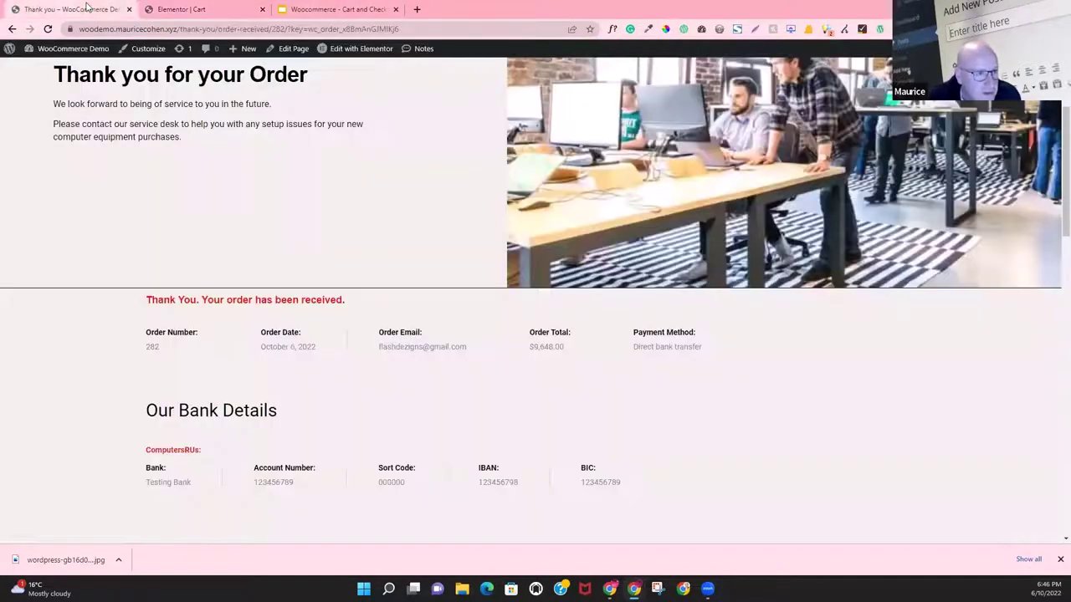
click(224, 11)
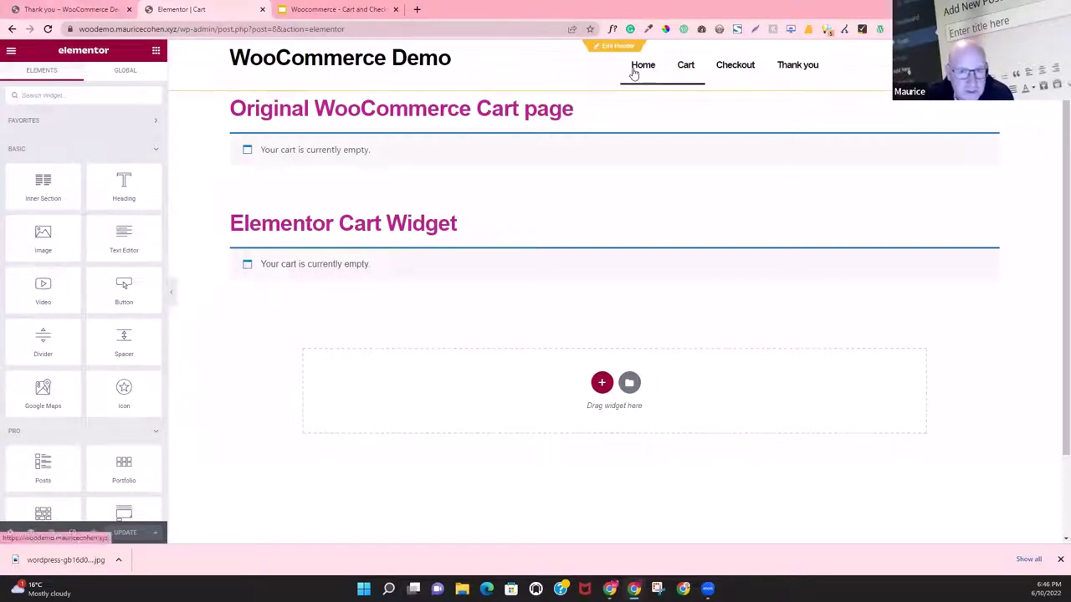
click(13, 55)
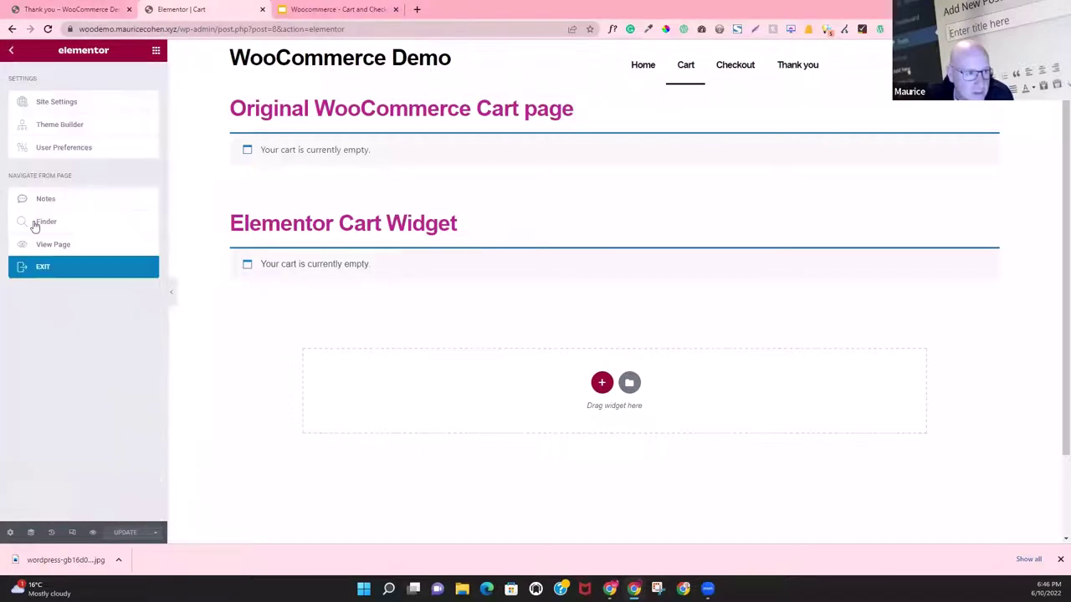
click(42, 267)
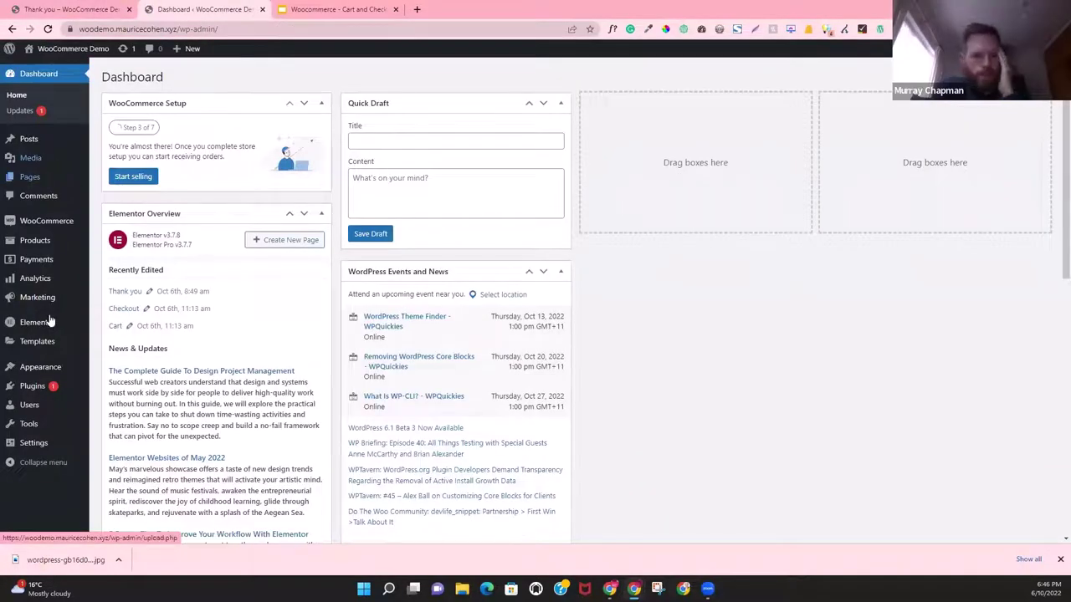
Step: From the live store's home page, open the Laptop Computer product and add one to the cart
mouse_move(64, 248)
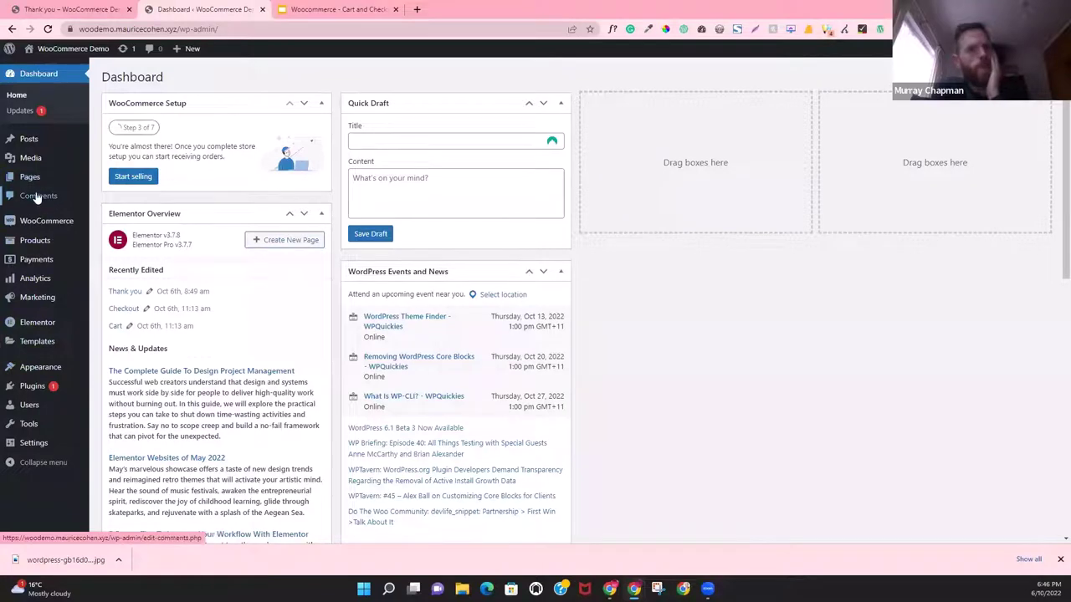
mouse_move(35, 186)
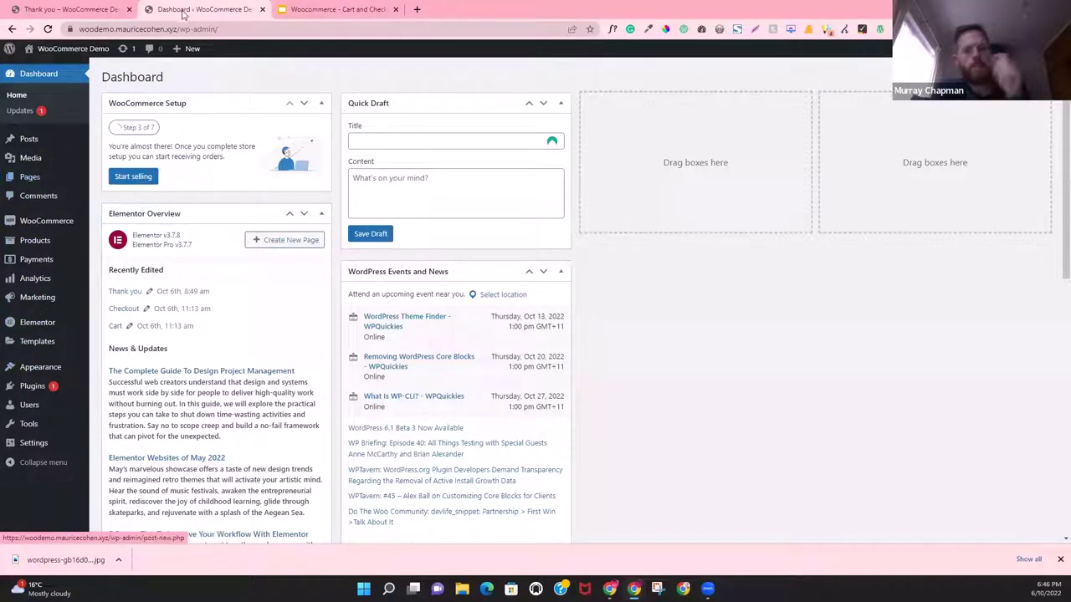
click(83, 9)
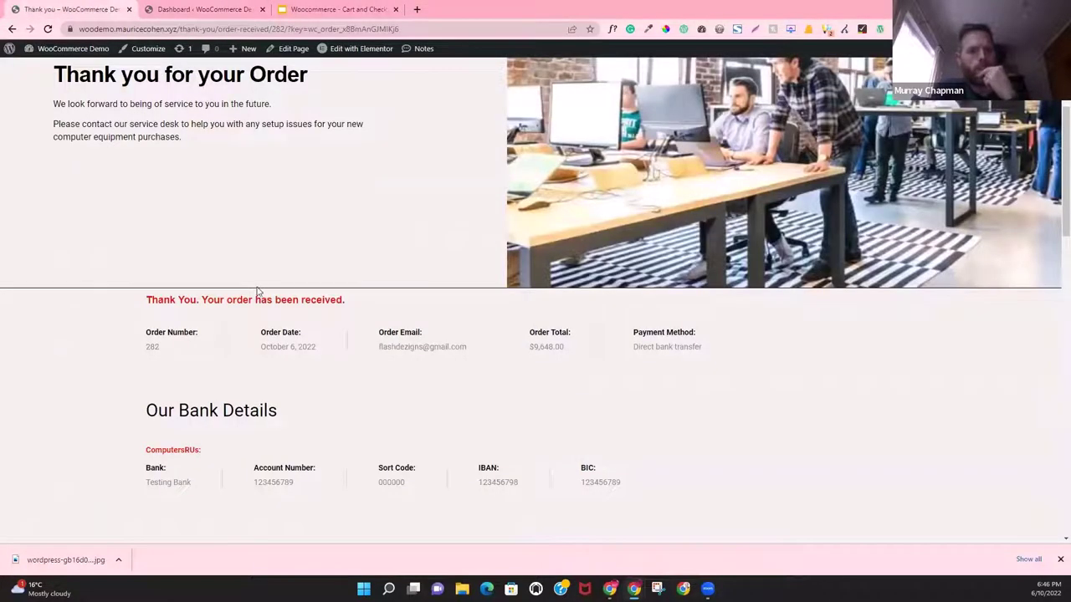
scroll(346, 108, up, 3)
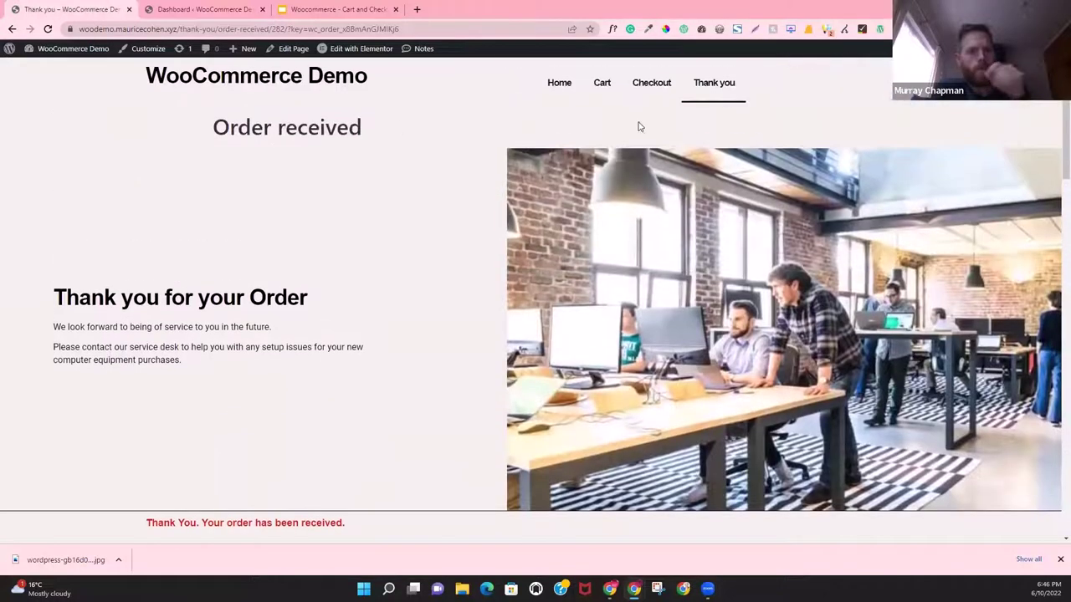
click(557, 87)
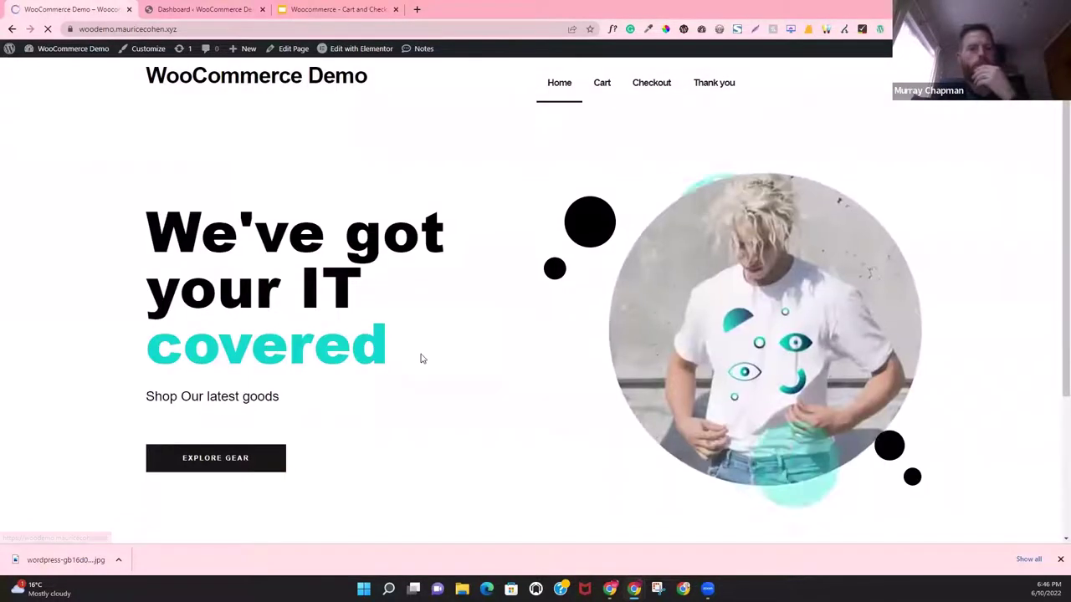
click(232, 460)
scroll(473, 443, down, 3)
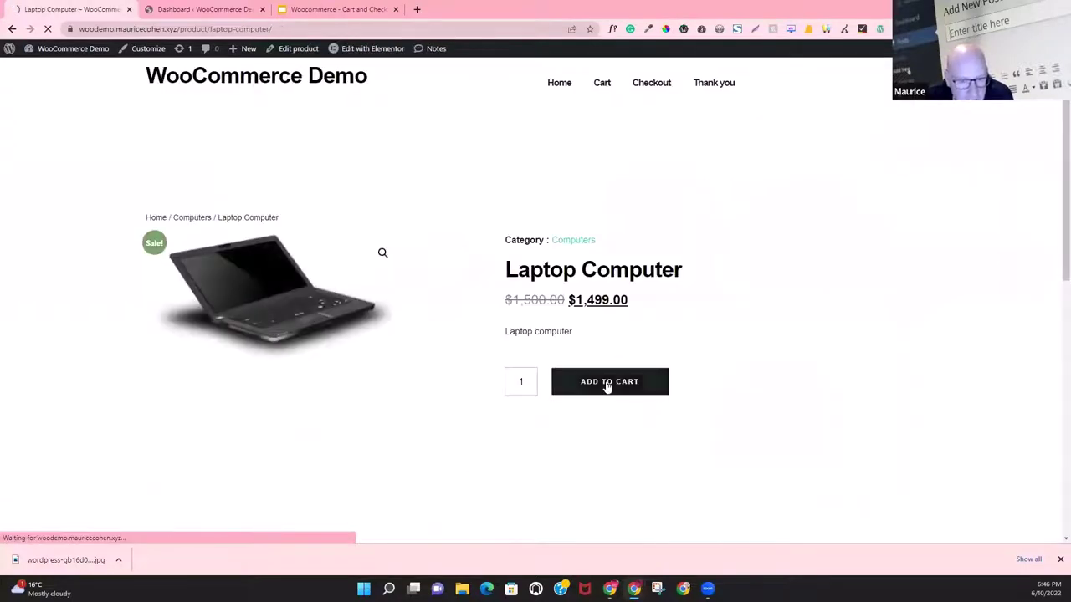
click(608, 384)
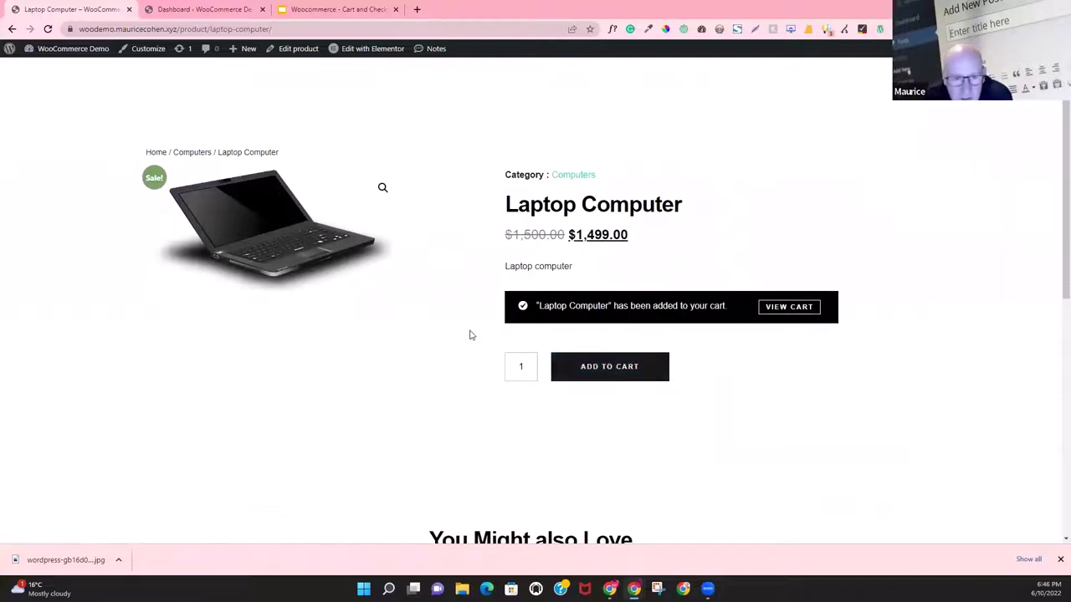
Step: Return to the WordPress admin's page list and open the Checkout page in the Elementor editor
click(217, 10)
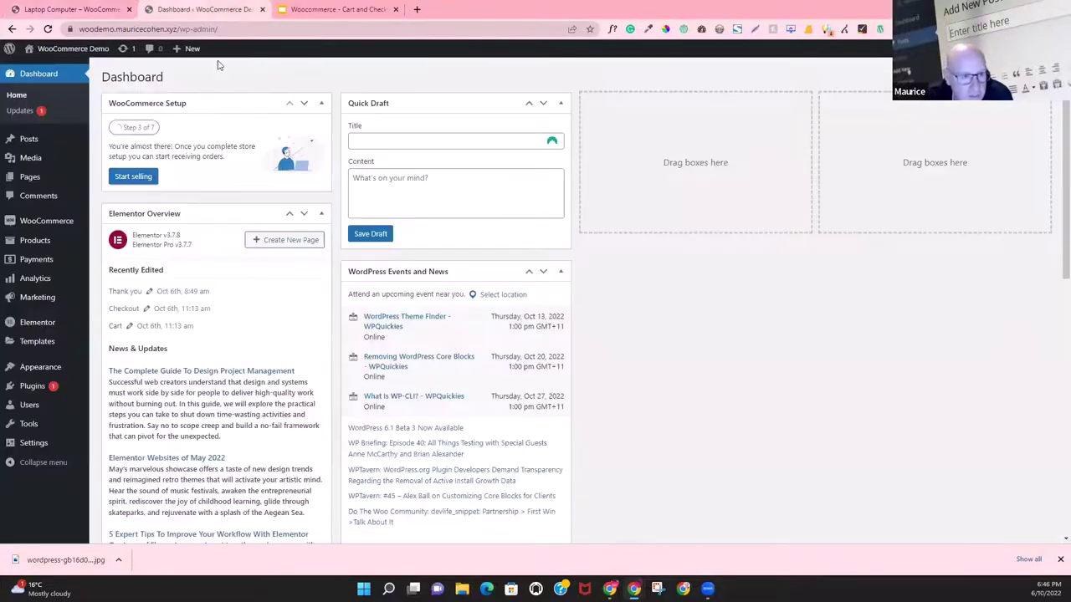
click(40, 178)
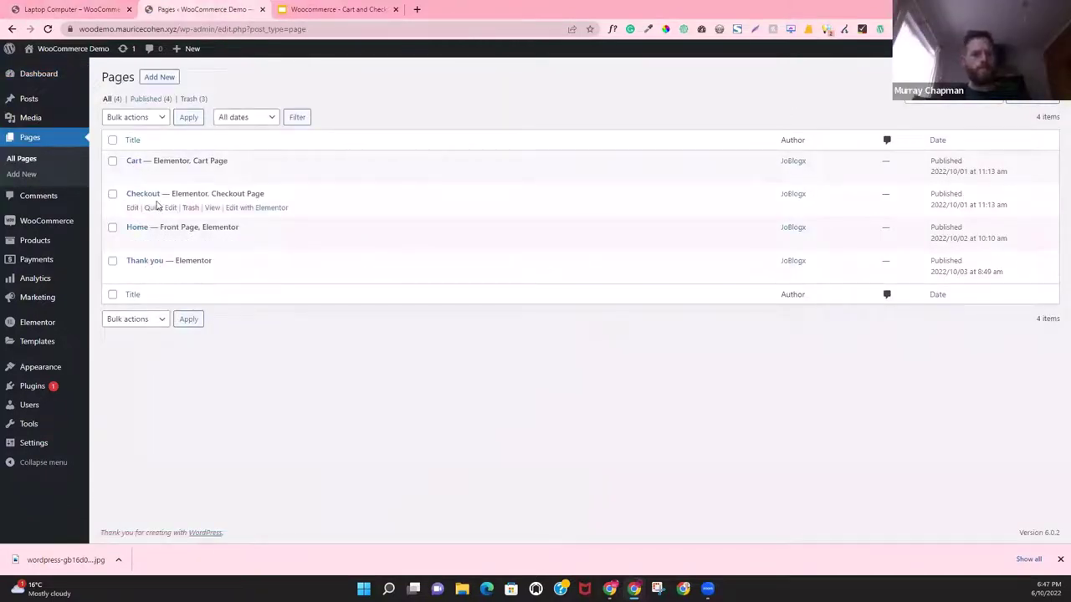
click(262, 209)
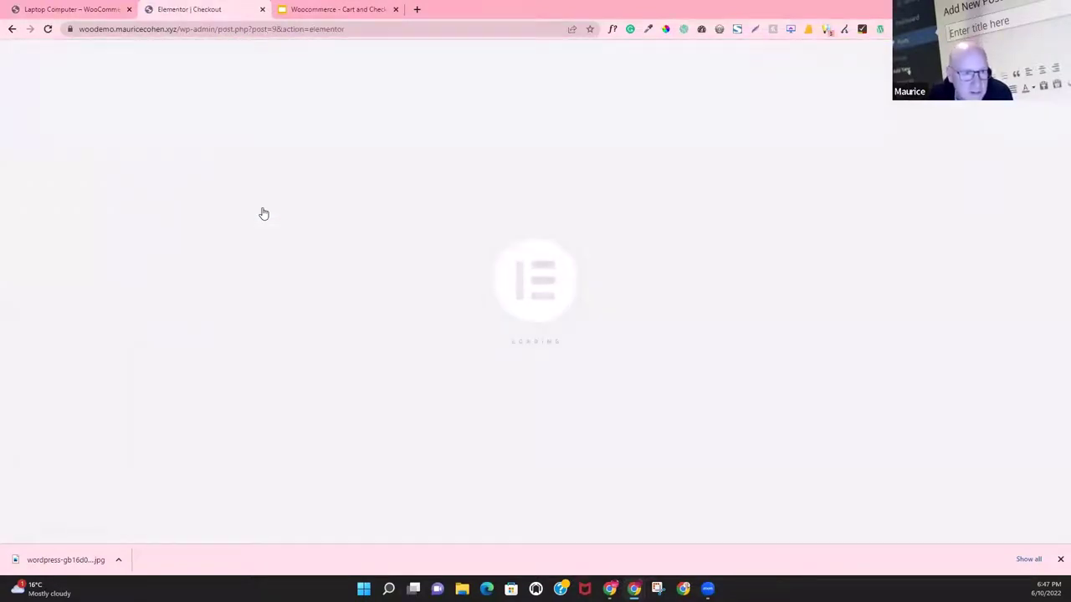
scroll(312, 318, down, 10)
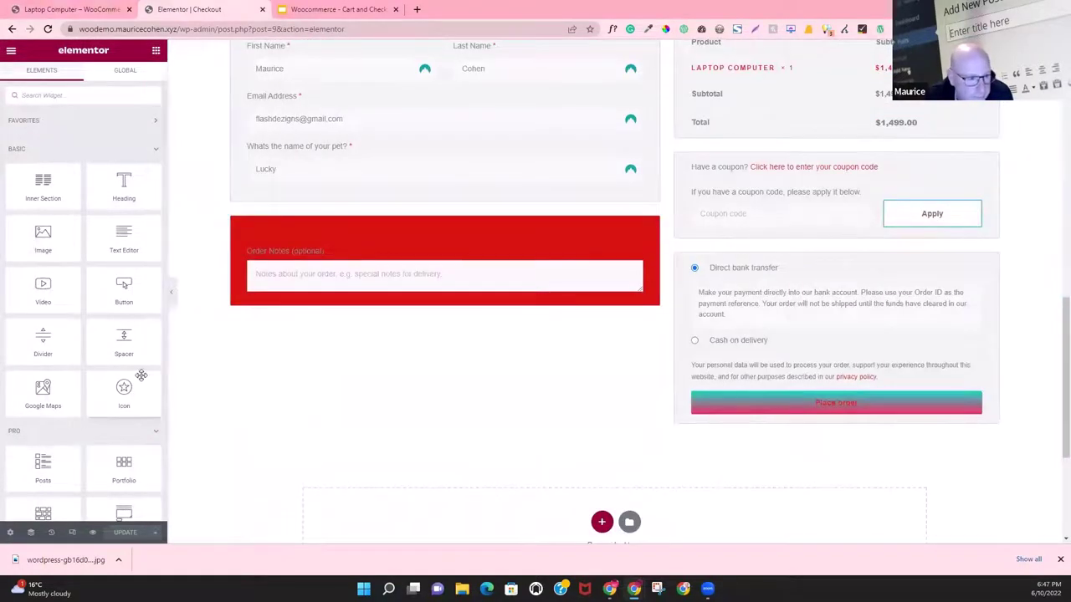
Step: Place a WooCommerce Notices widget between the Elementor Checkout Page heading and the checkout form
scroll(125, 377, down, 15)
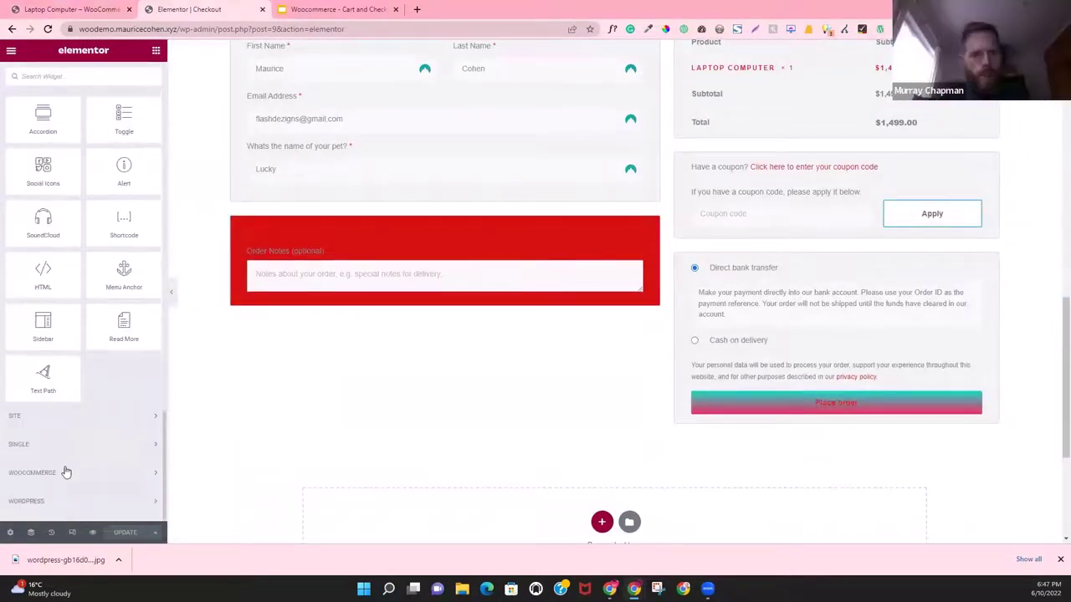
click(66, 473)
scroll(125, 464, down, 2)
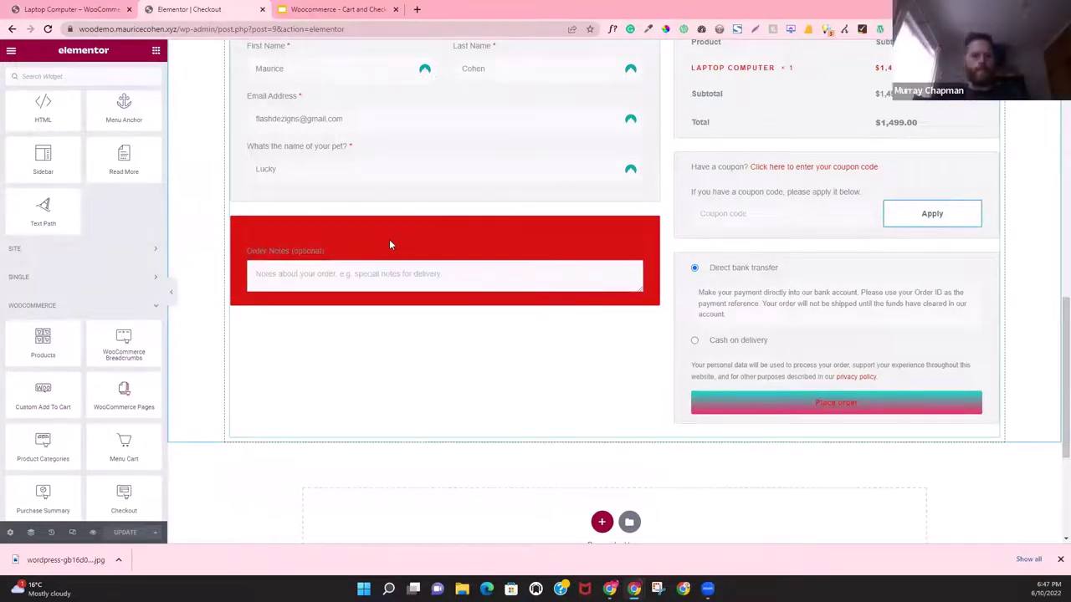
drag(389, 239, 415, 201)
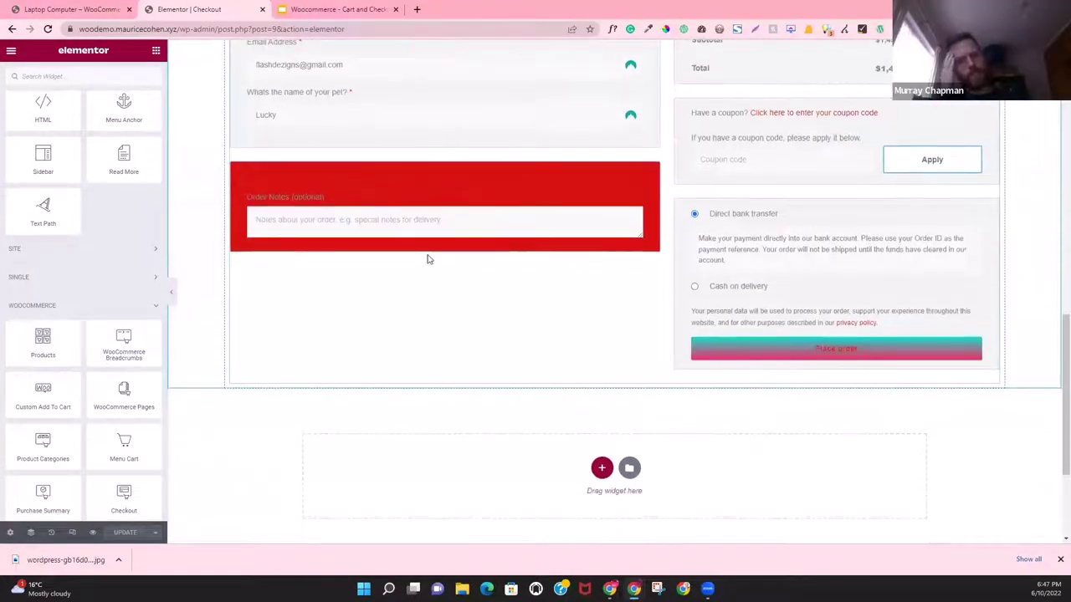
drag(748, 296, 643, 301)
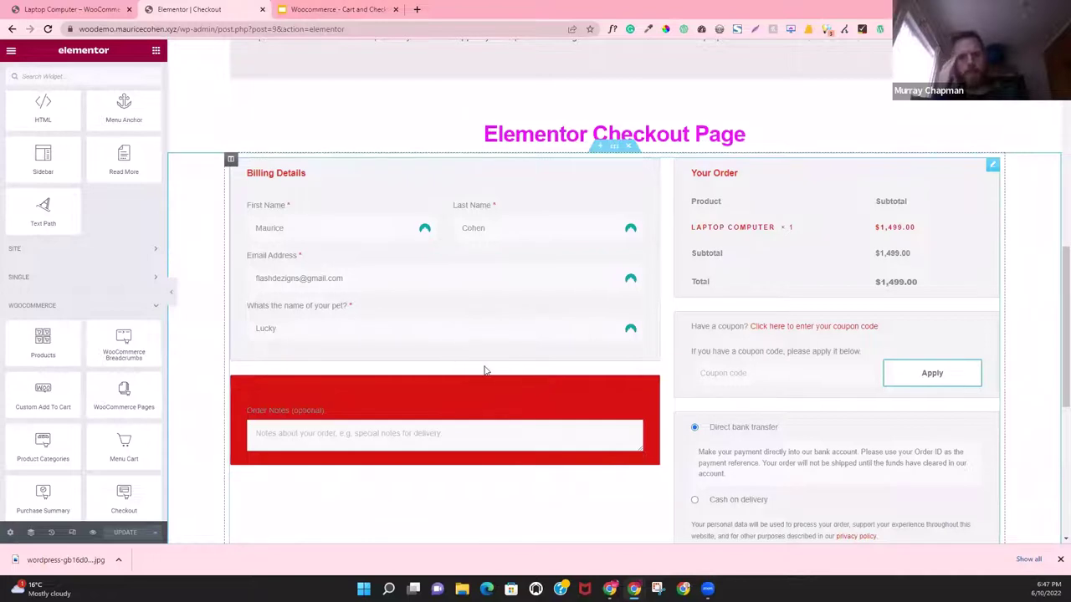
scroll(481, 371, down, 2)
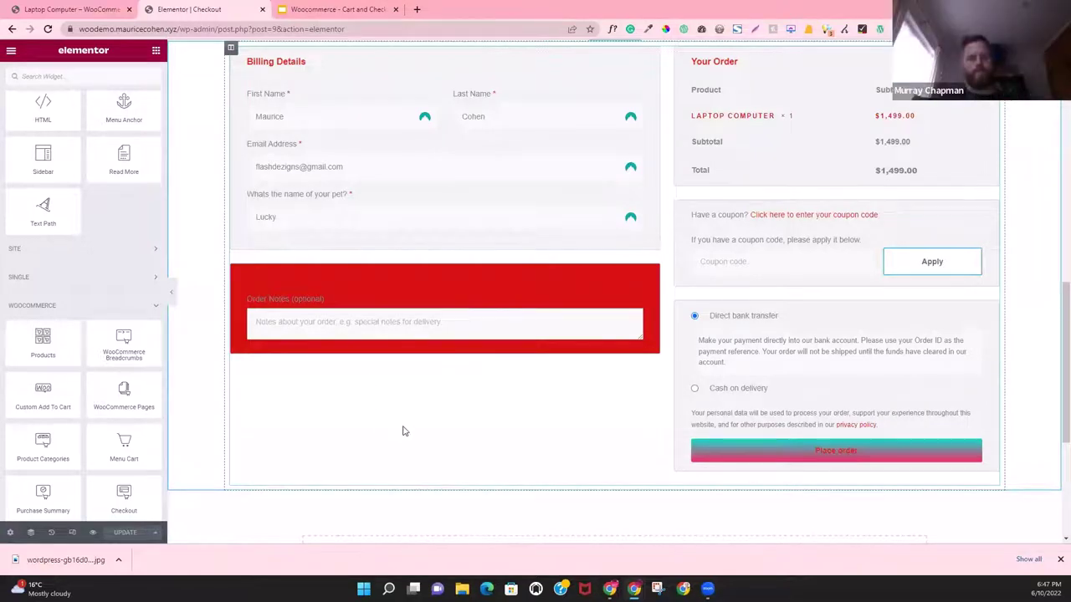
scroll(402, 431, up, 2)
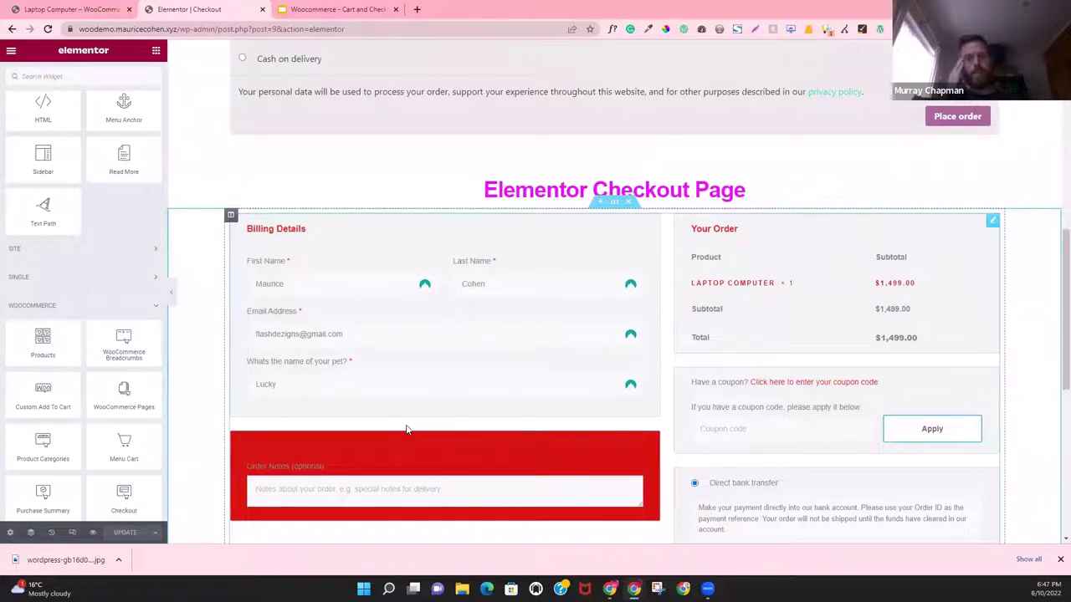
scroll(117, 310, up, 3)
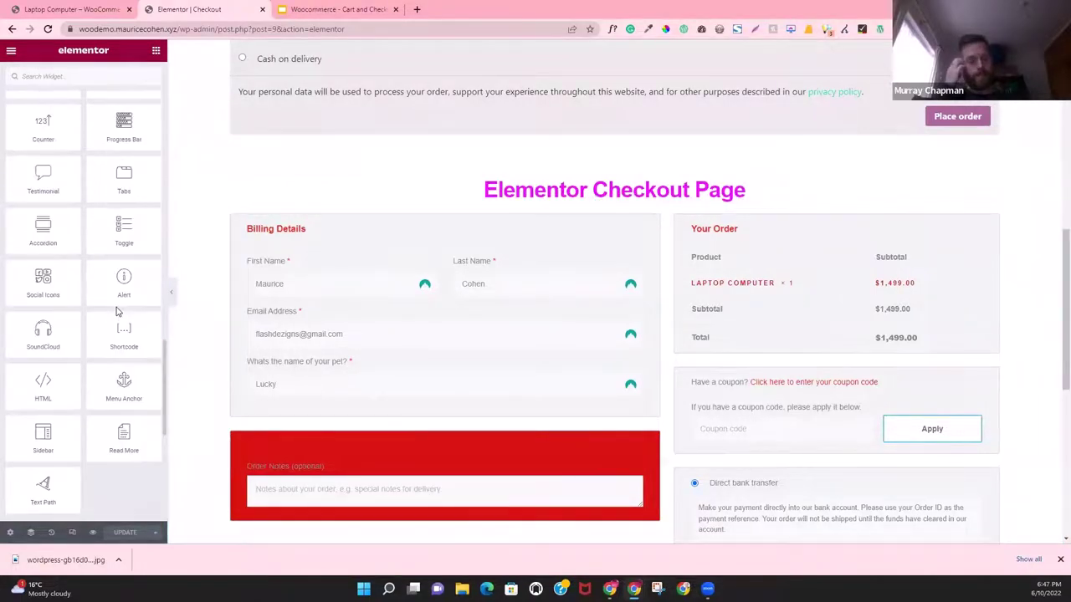
scroll(109, 320, down, 5)
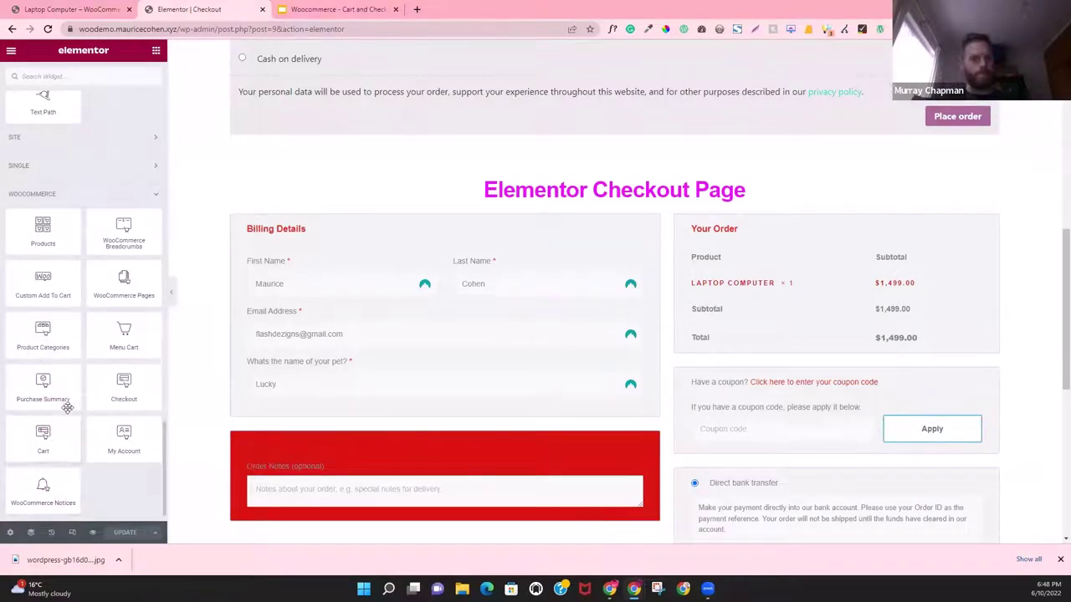
drag(65, 495, 566, 206)
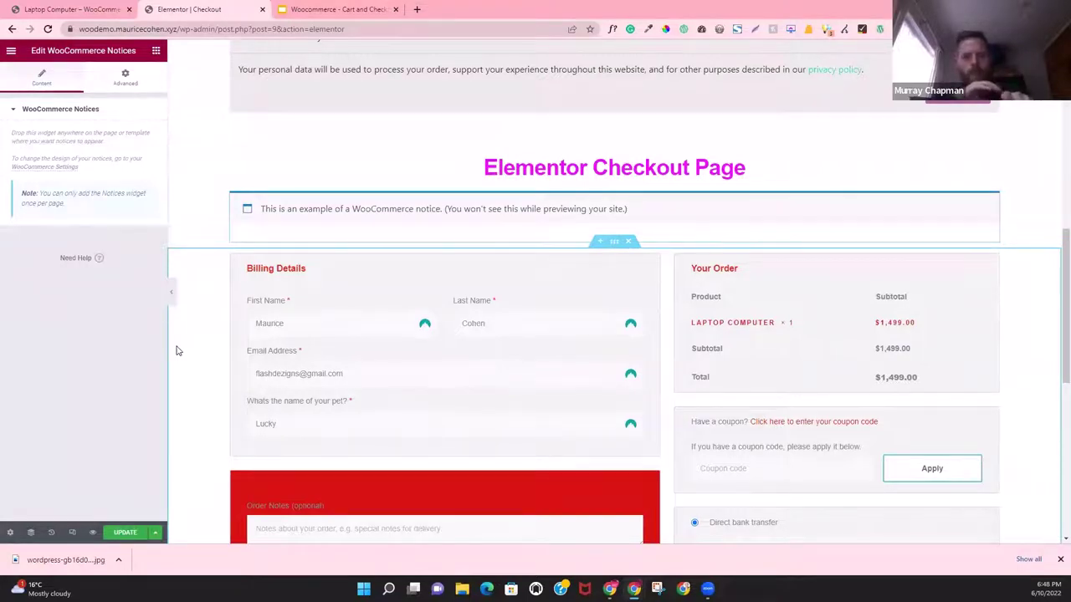
Step: Select the Elementor Checkout widget and view its Additional Information content settings and its Sections style settings
click(155, 51)
scroll(105, 351, down, 15)
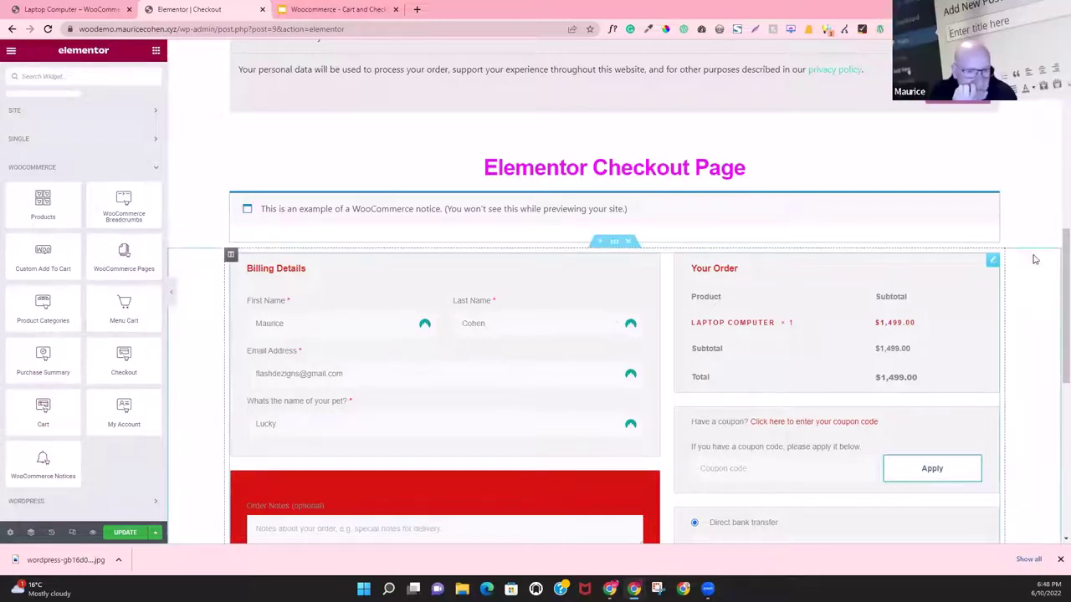
click(992, 261)
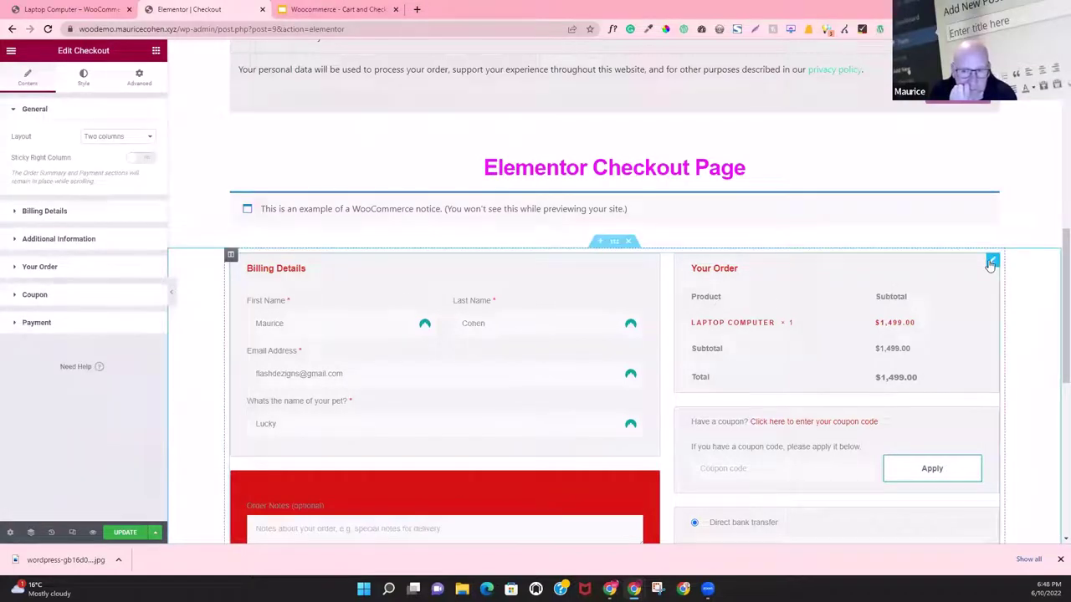
click(39, 248)
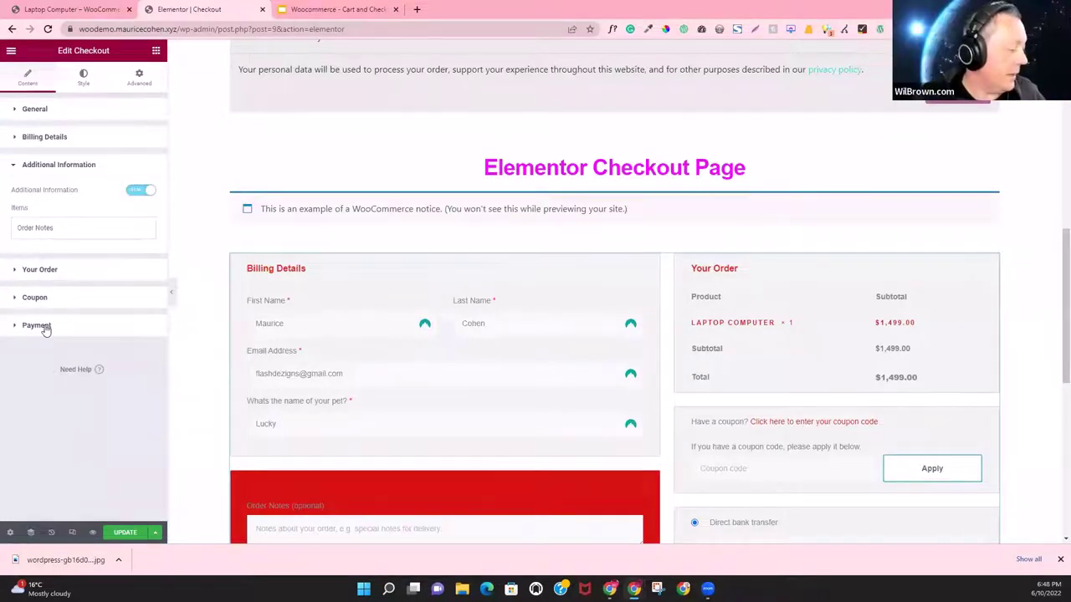
click(81, 84)
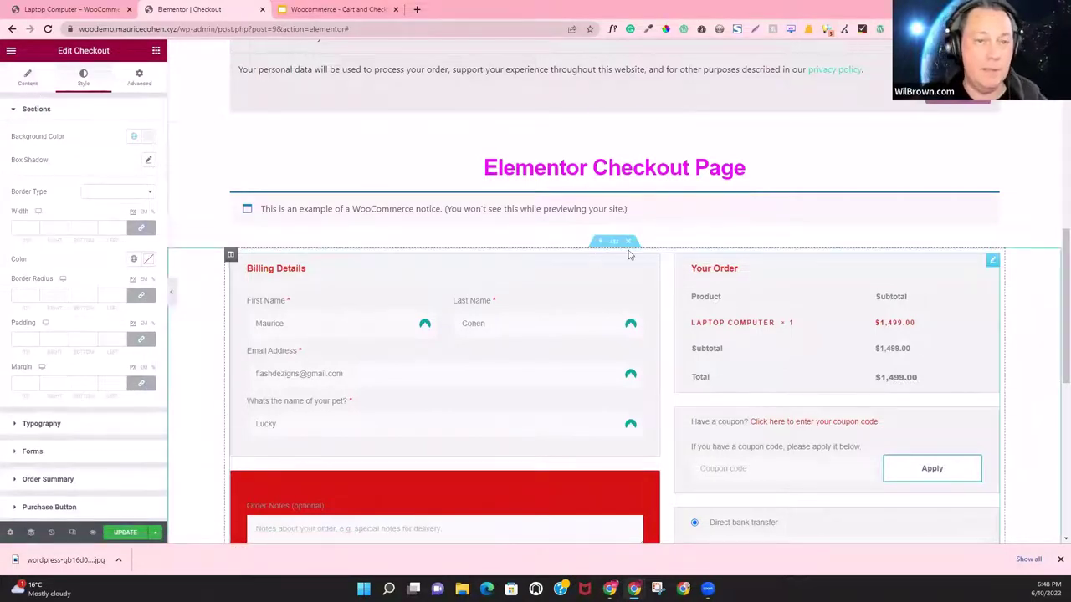
click(992, 261)
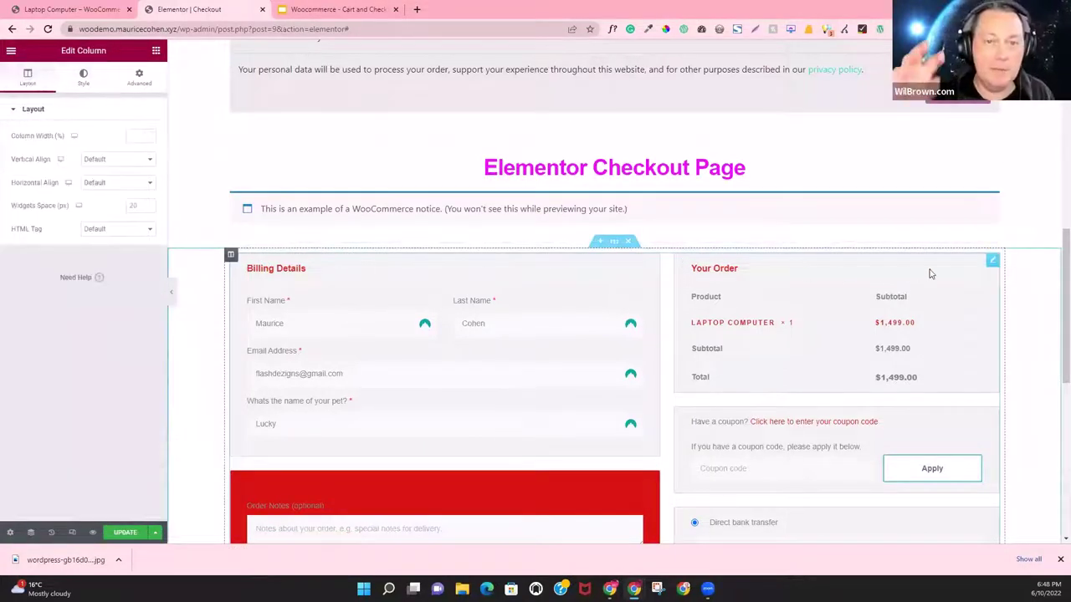
click(816, 322)
scroll(804, 333, down, 3)
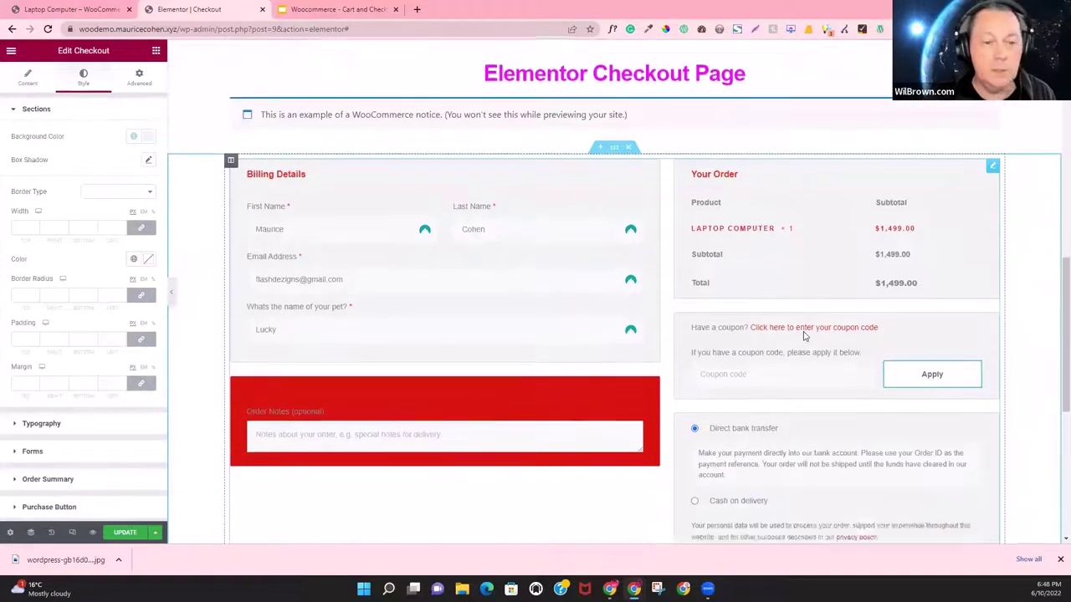
Step: Compare the standard WooCommerce checkout form with the Elementor checkout form on the page
scroll(803, 332, up, 3)
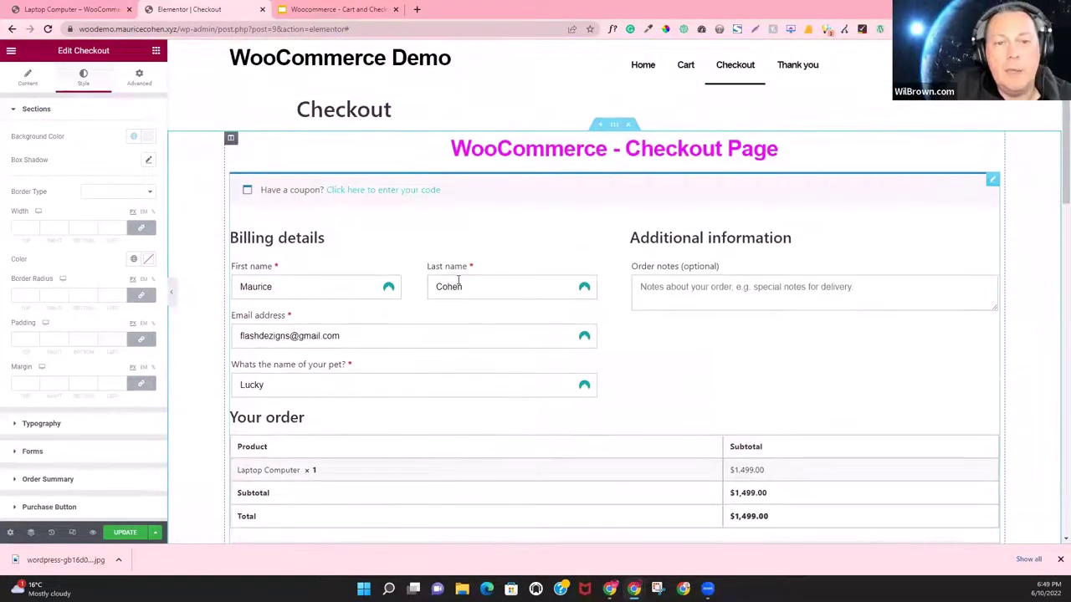
scroll(458, 282, down, 10)
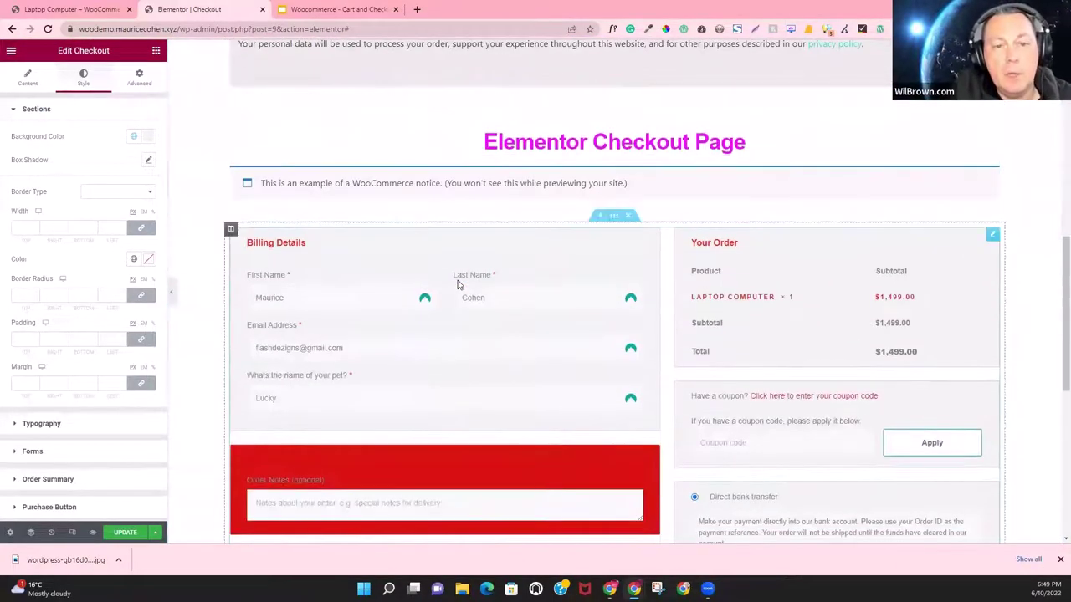
scroll(458, 285, down, 1)
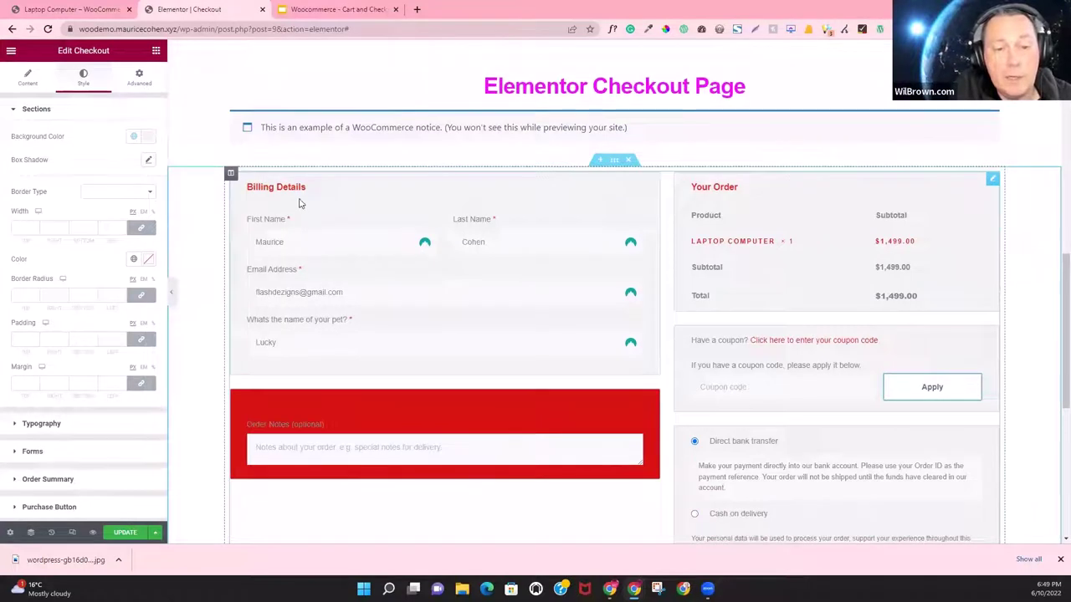
Step: Inspect the context options of the Elementor Checkout widget around the billing details, and reselect the widget for editing
right_click(354, 194)
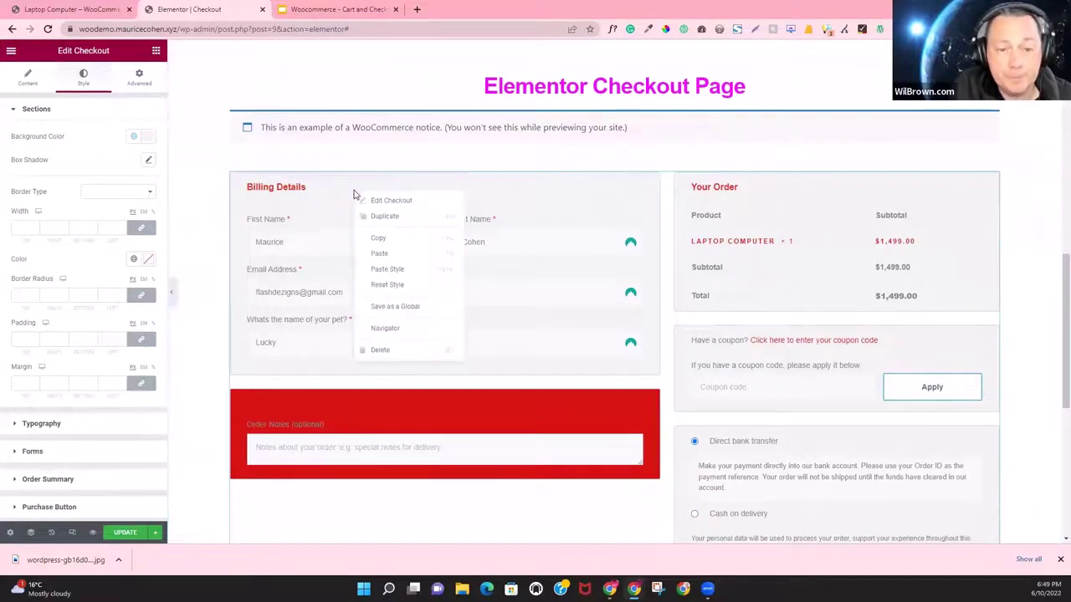
right_click(421, 242)
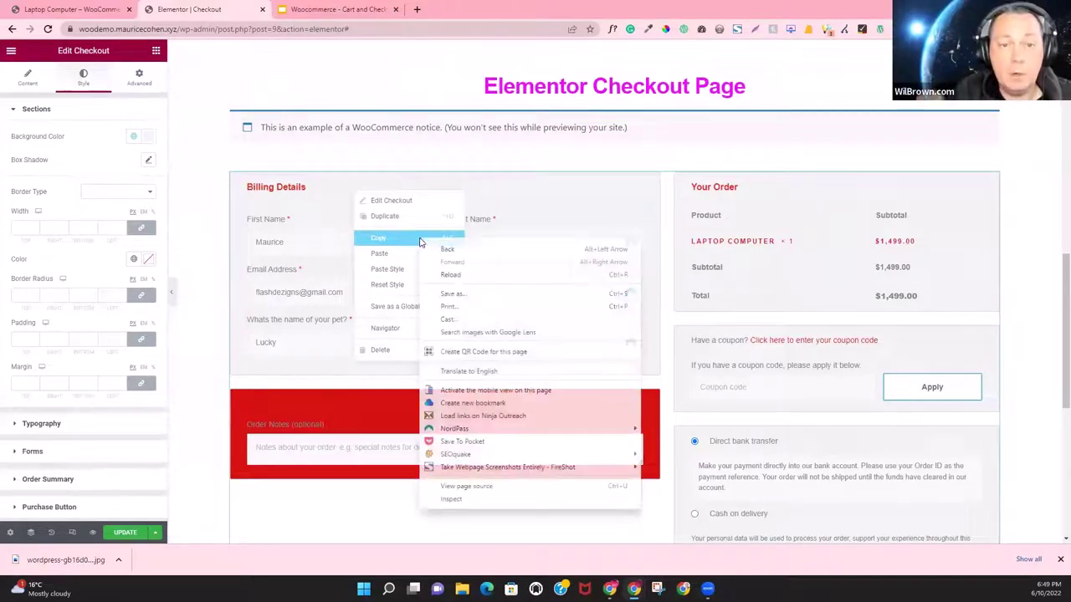
click(323, 190)
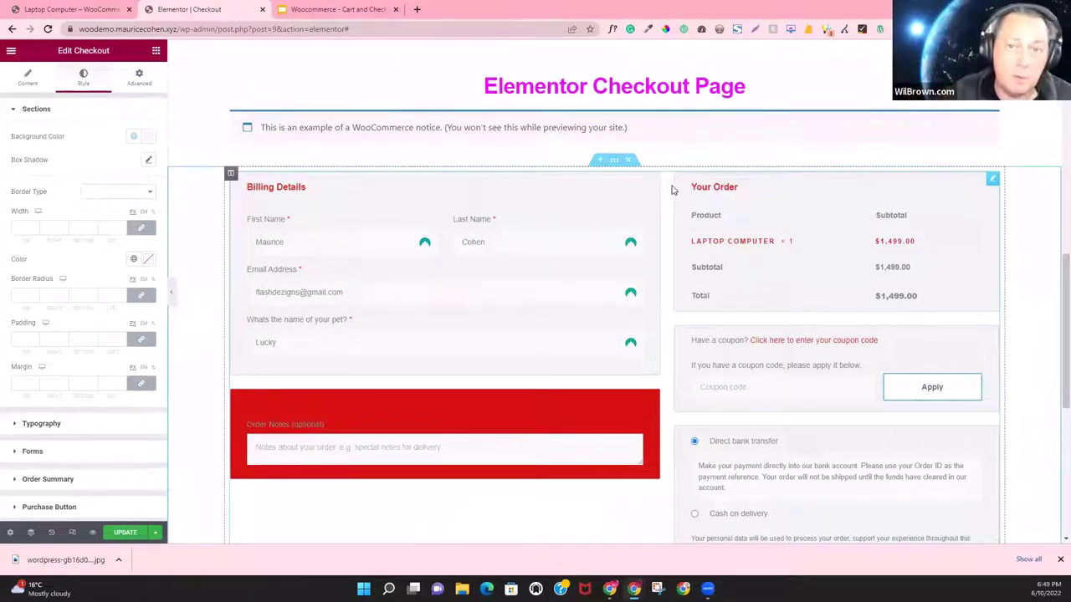
click(992, 180)
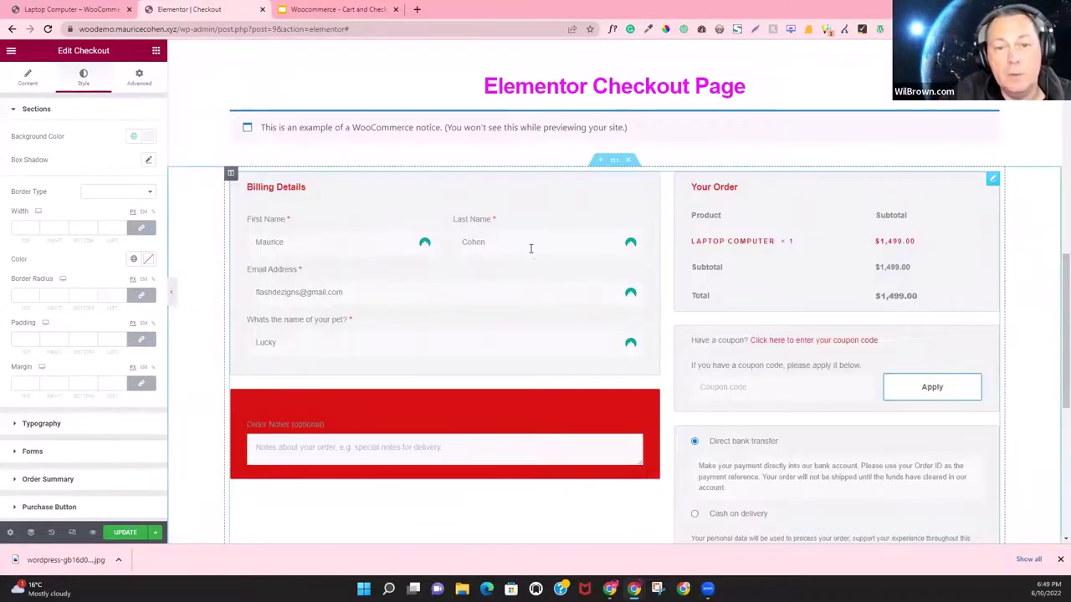
right_click(642, 201)
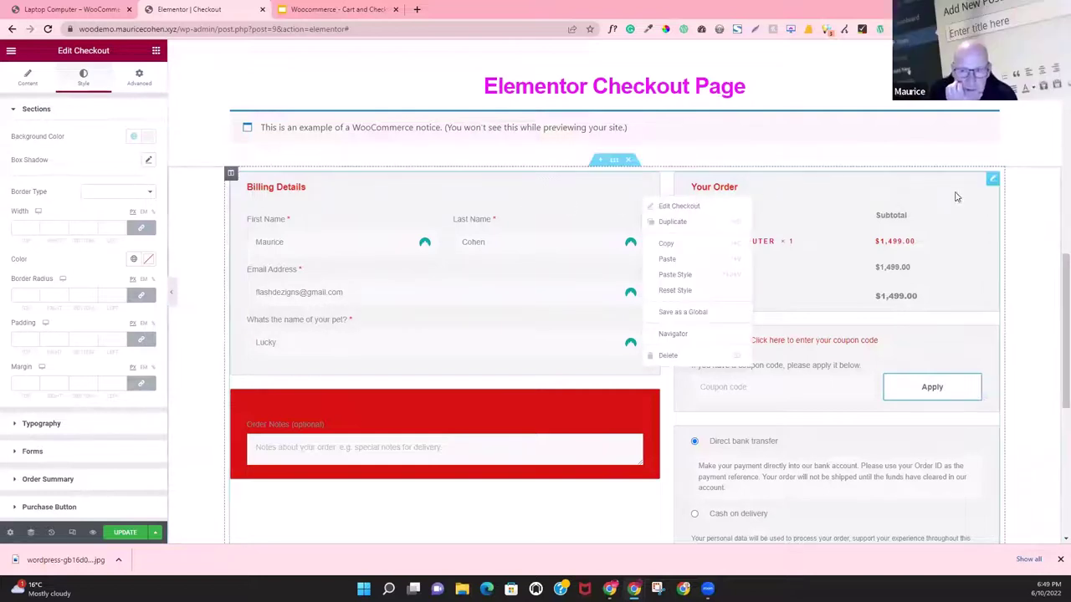
click(994, 181)
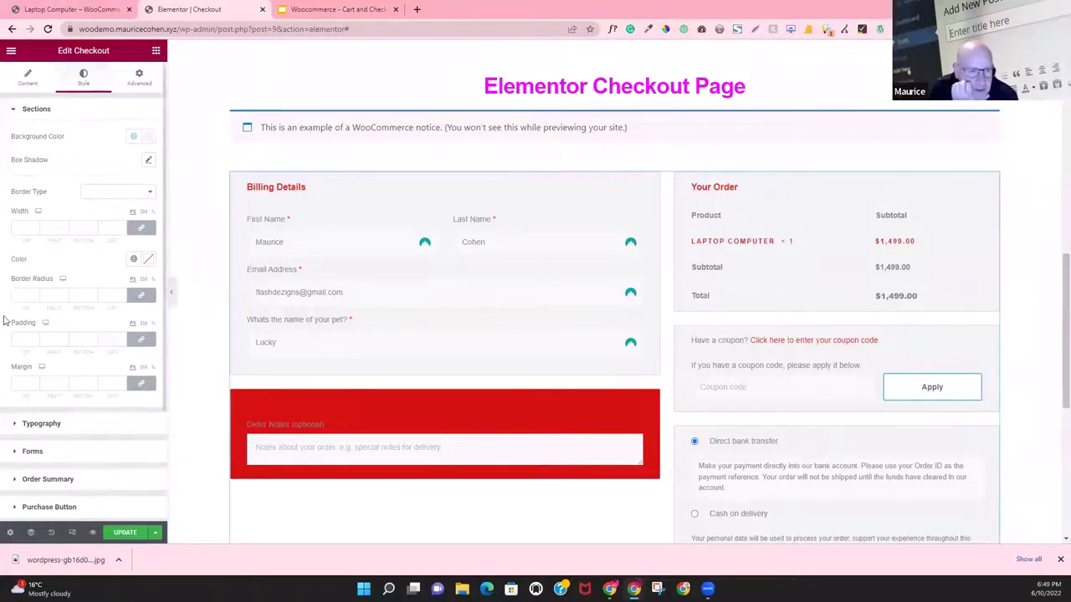
Step: Change the titles colour in the Checkout widget's Typography style settings from the custom colour picker to magenta
click(41, 424)
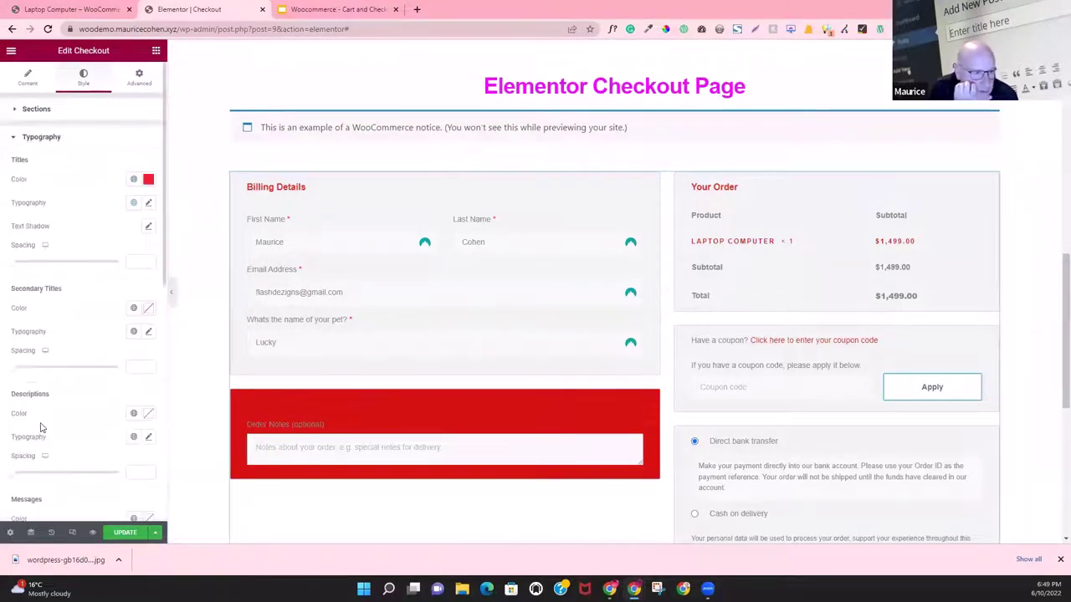
click(134, 180)
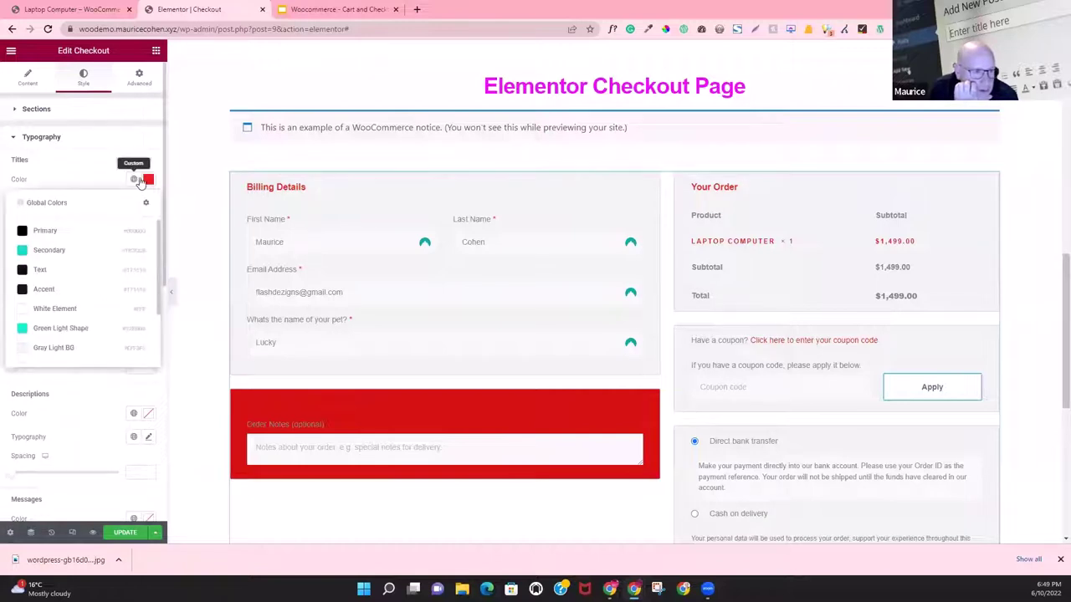
click(147, 179)
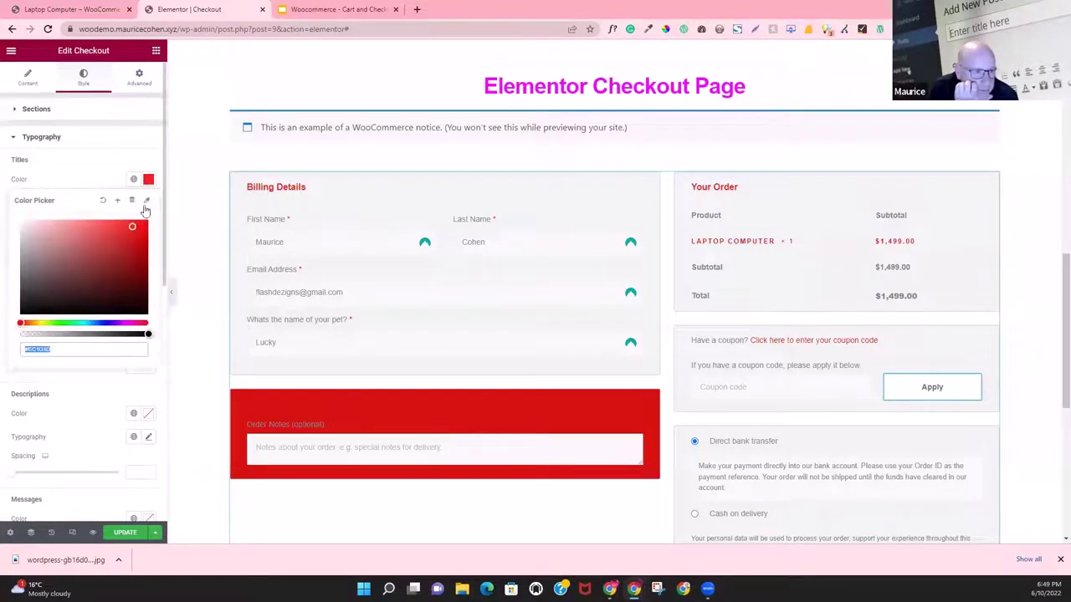
click(100, 322)
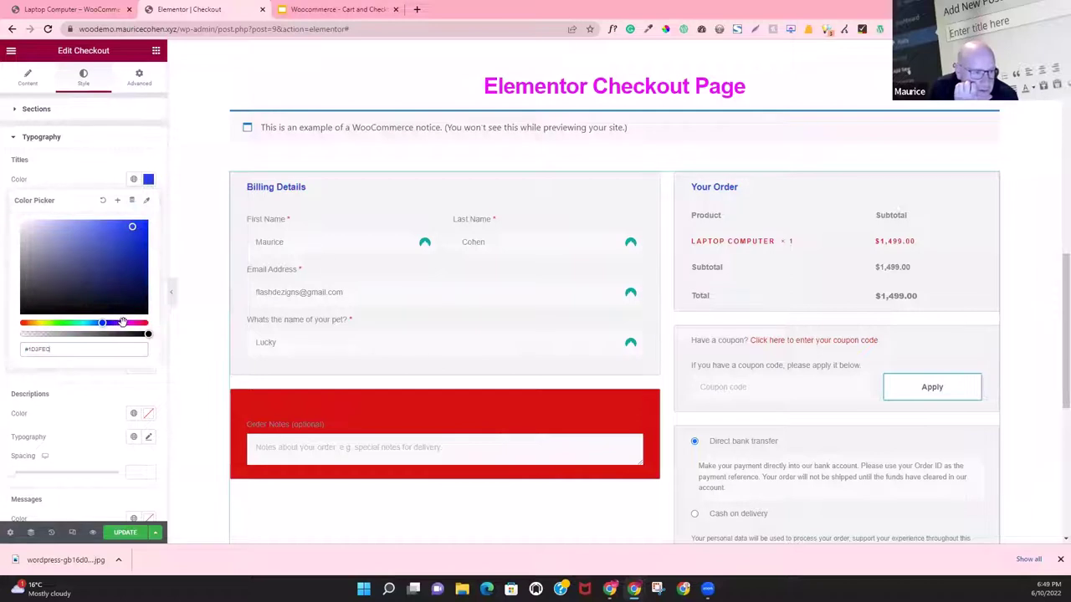
click(129, 323)
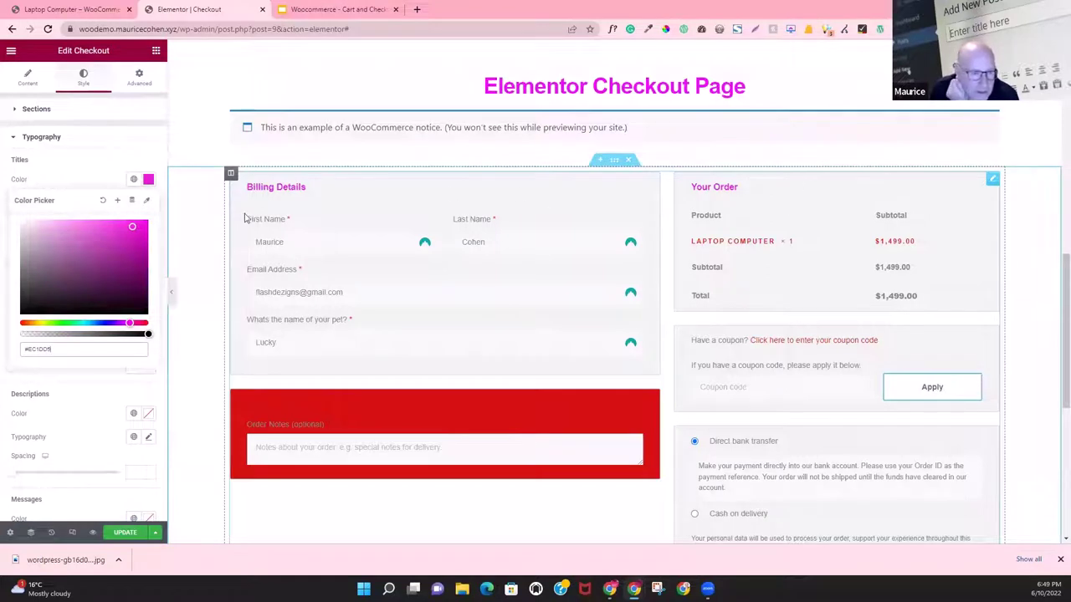
click(54, 179)
Step: Set the items colour in the Checkout widget's Order Summary style settings to magenta
scroll(65, 408, down, 2)
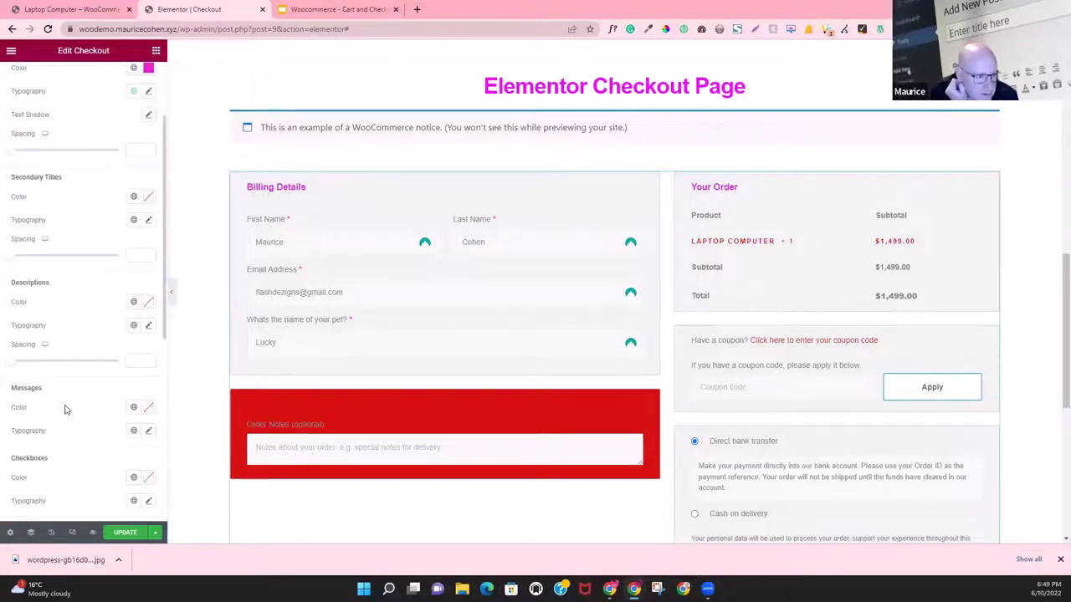
scroll(61, 359, down, 1)
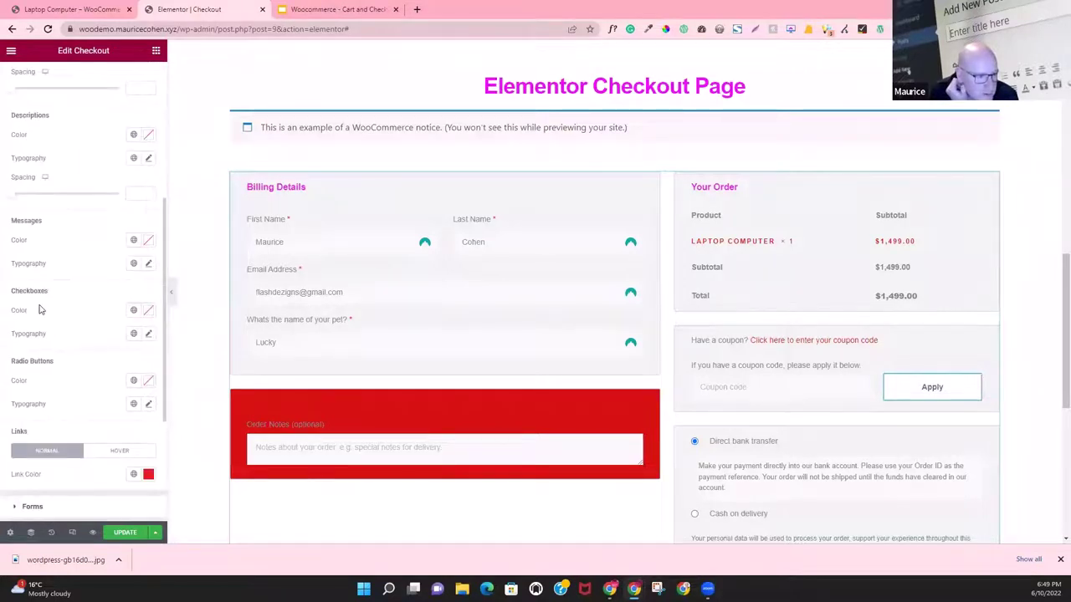
scroll(34, 377, down, 2)
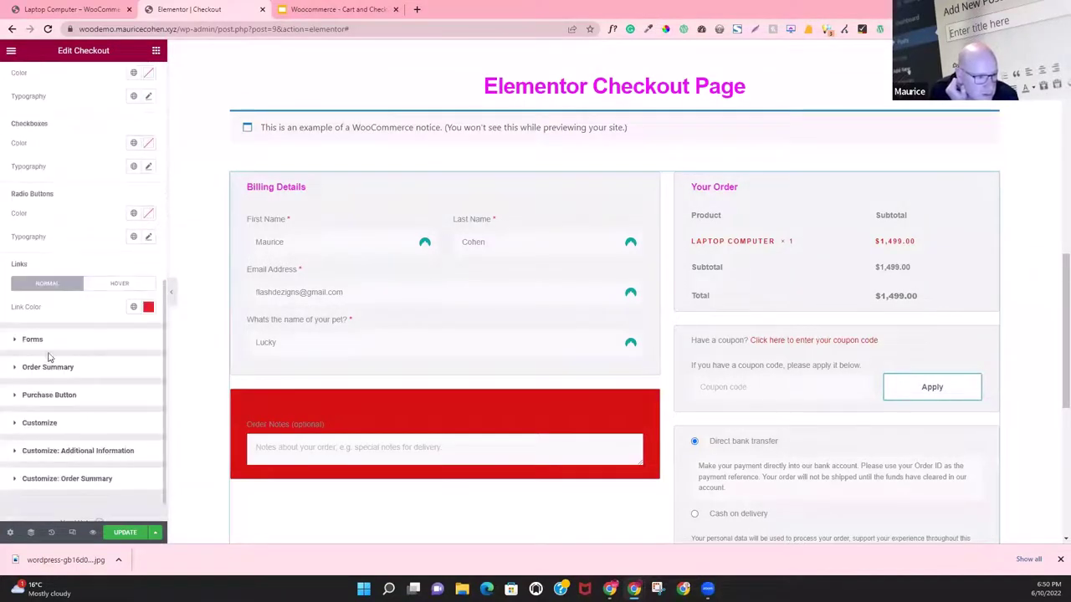
click(48, 368)
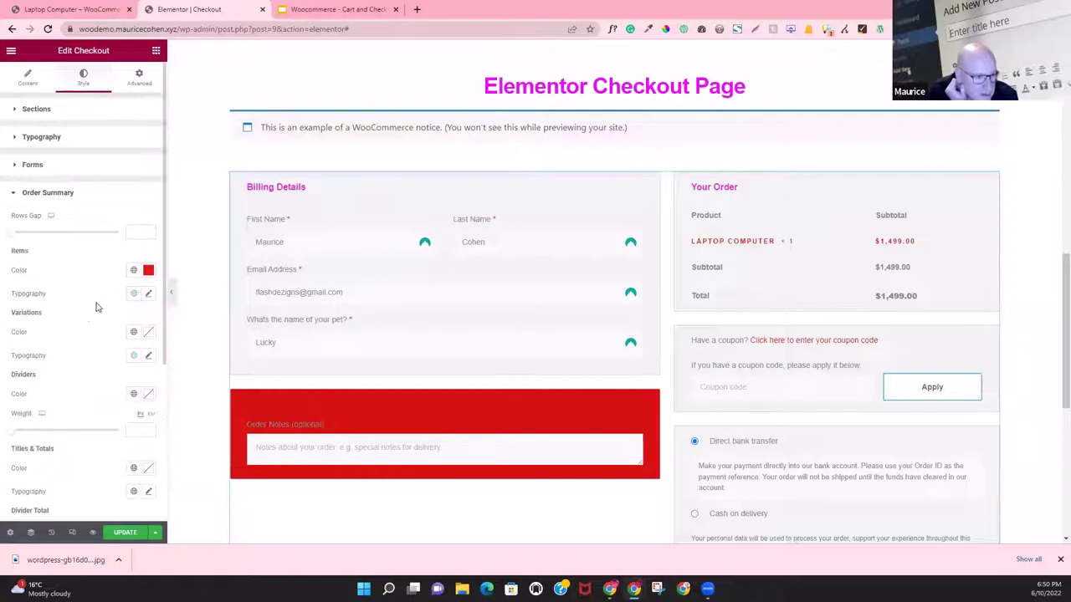
click(147, 274)
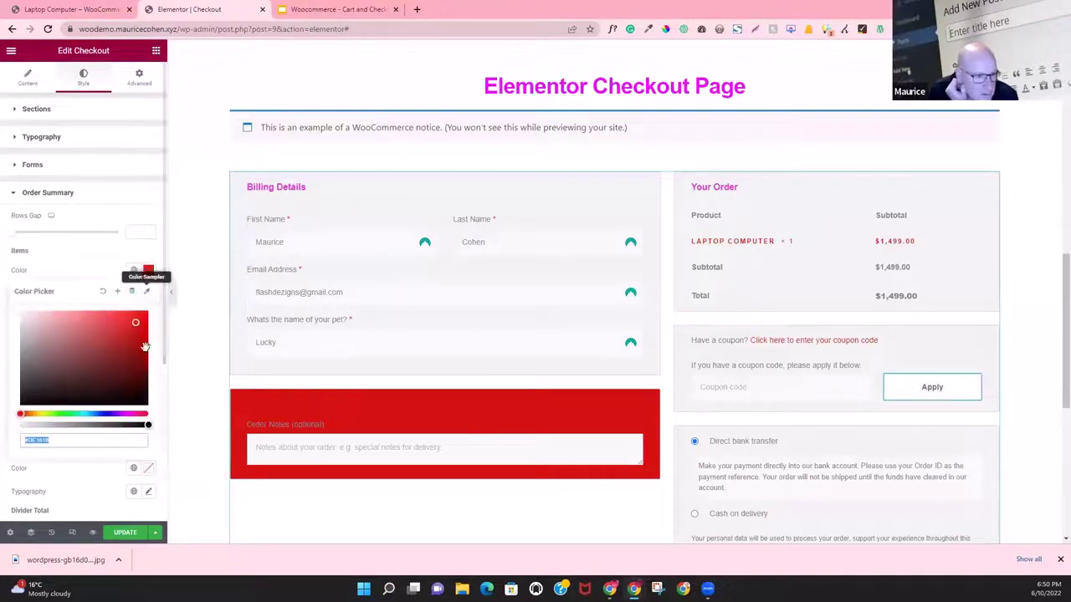
click(130, 413)
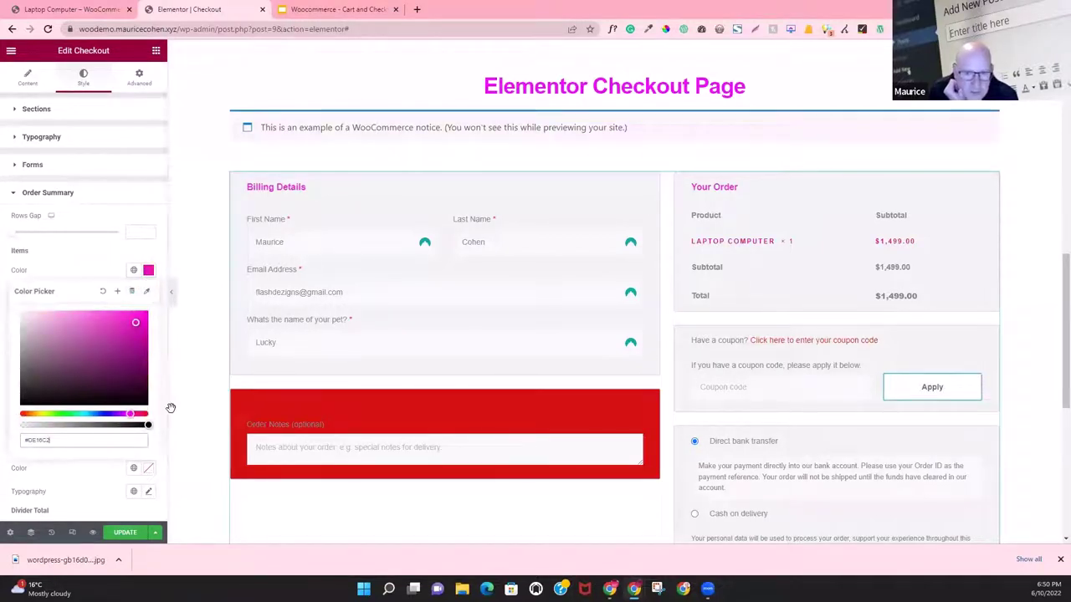
Step: Try pasting the copied style onto the payment and coupon sections of the Checkout widget
right_click(729, 254)
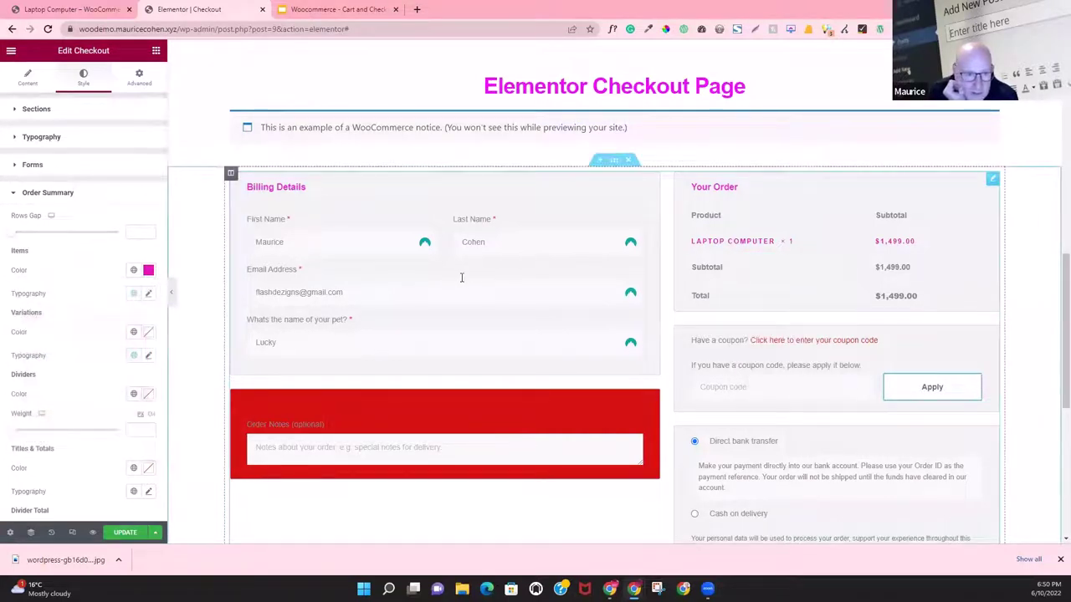
right_click(766, 472)
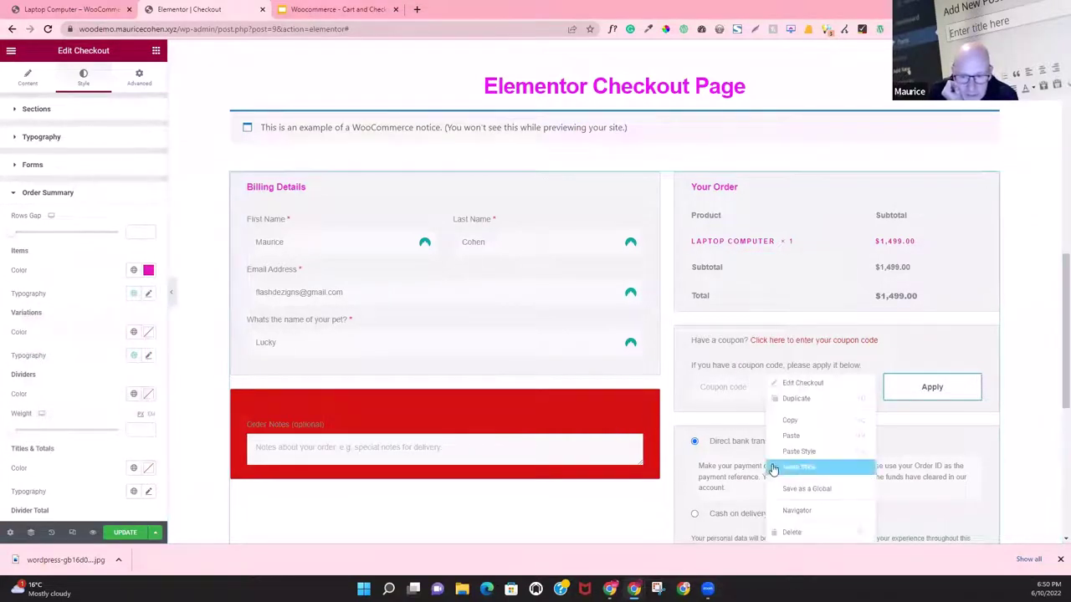
click(795, 453)
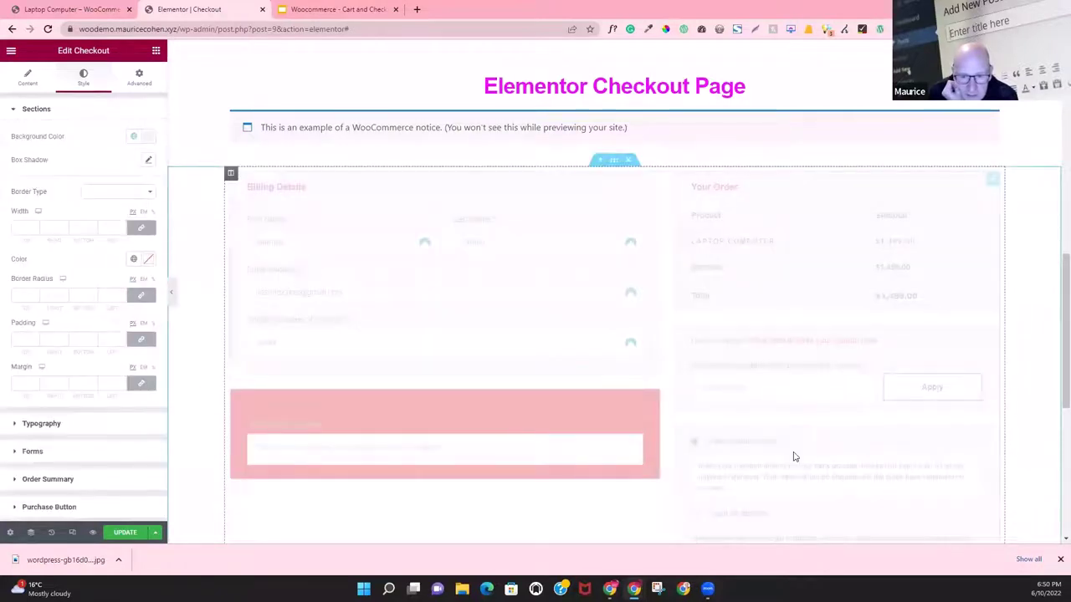
scroll(795, 457, down, 2)
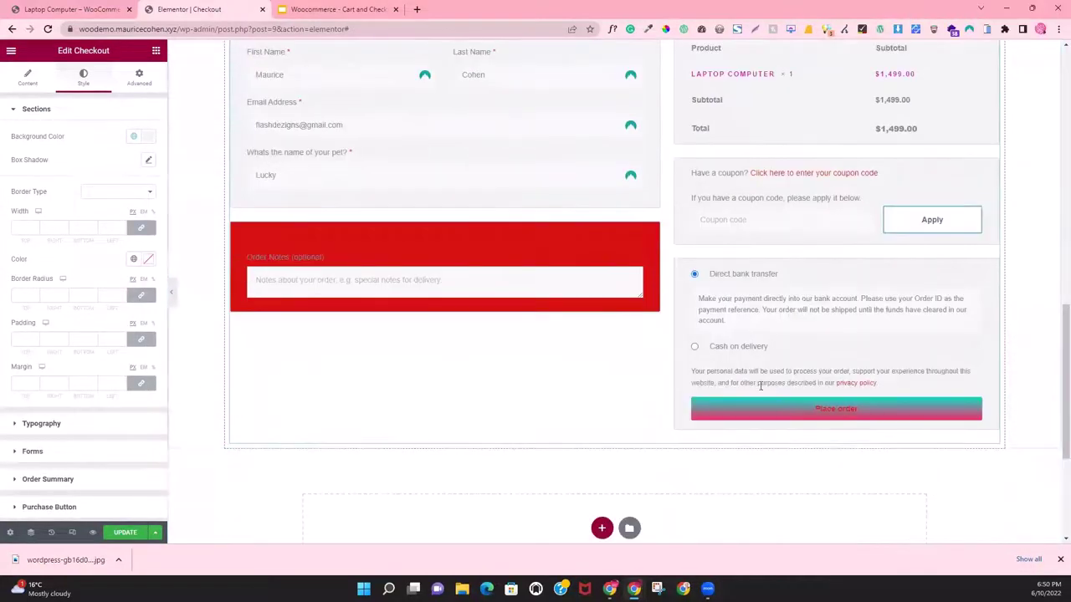
right_click(747, 204)
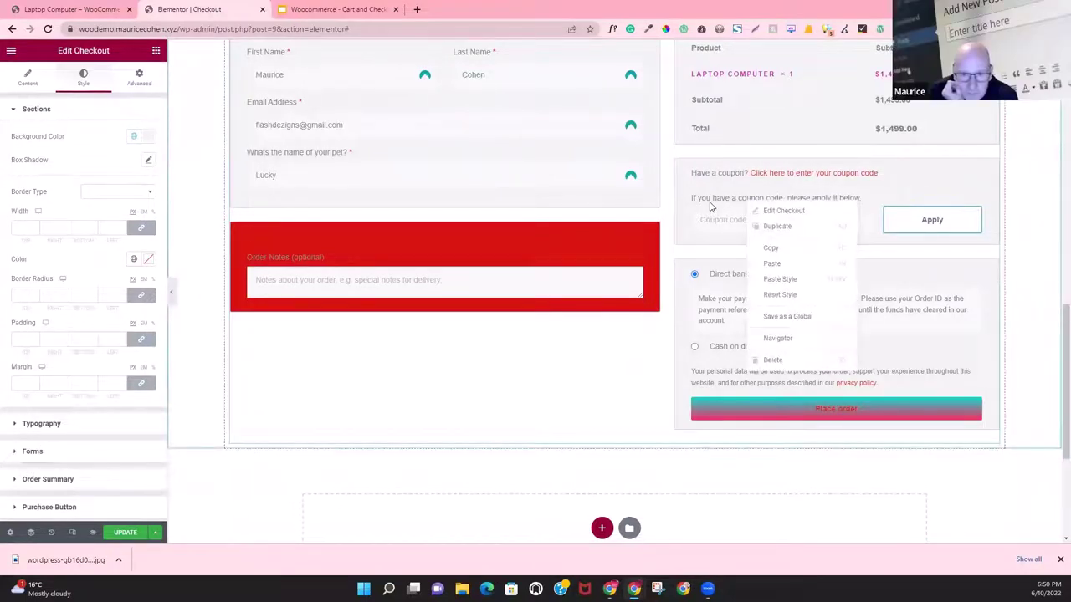
scroll(715, 238, up, 1)
right_click(715, 244)
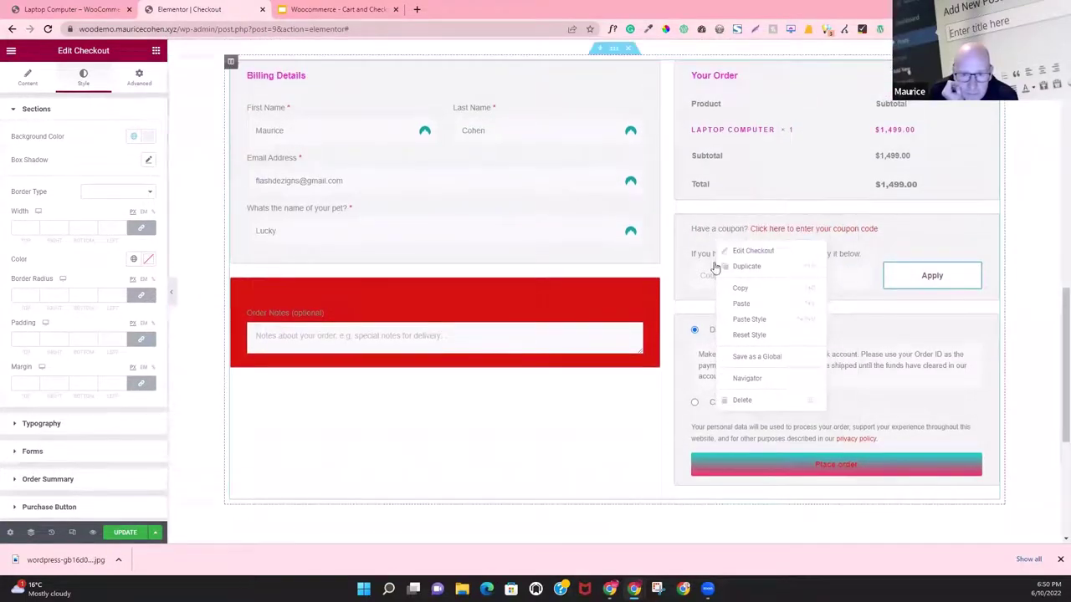
click(739, 322)
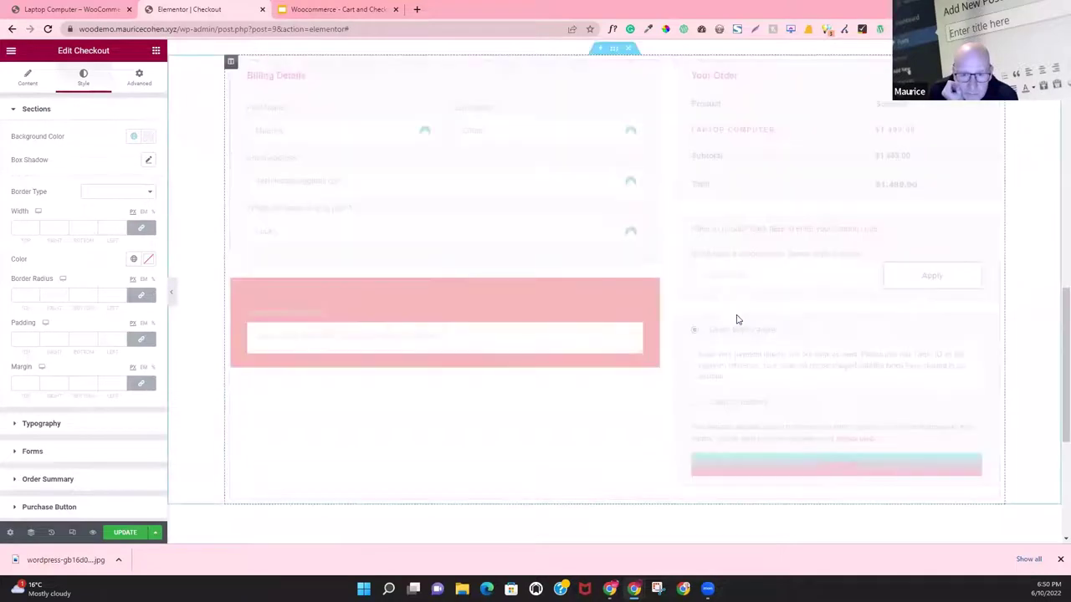
Step: Paste a second Checkout widget below the original, and paste the style copied from Billing Details onto the original's payment section
right_click(512, 183)
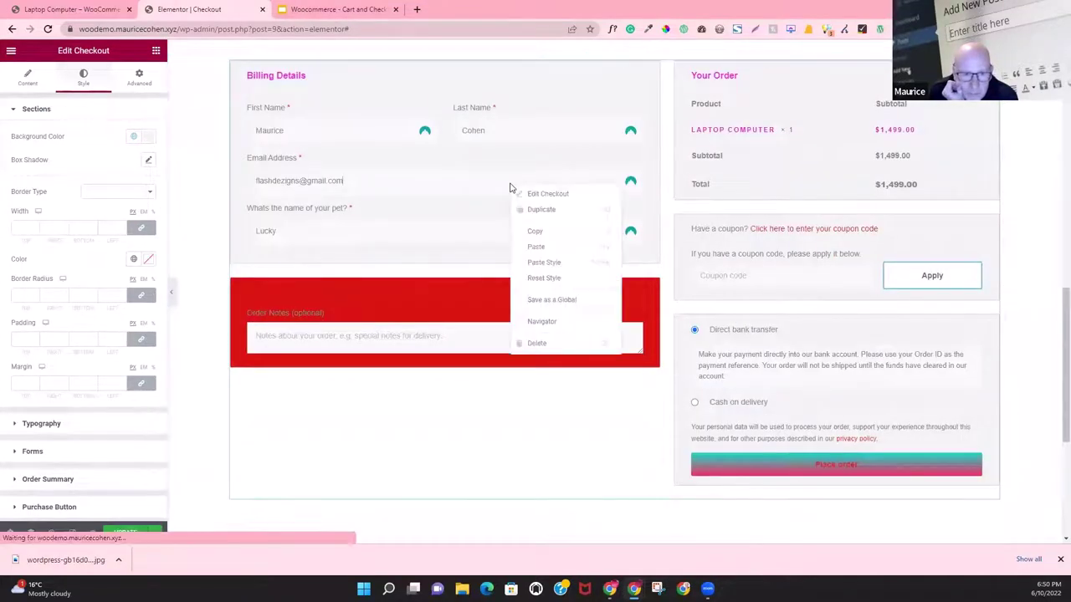
click(557, 249)
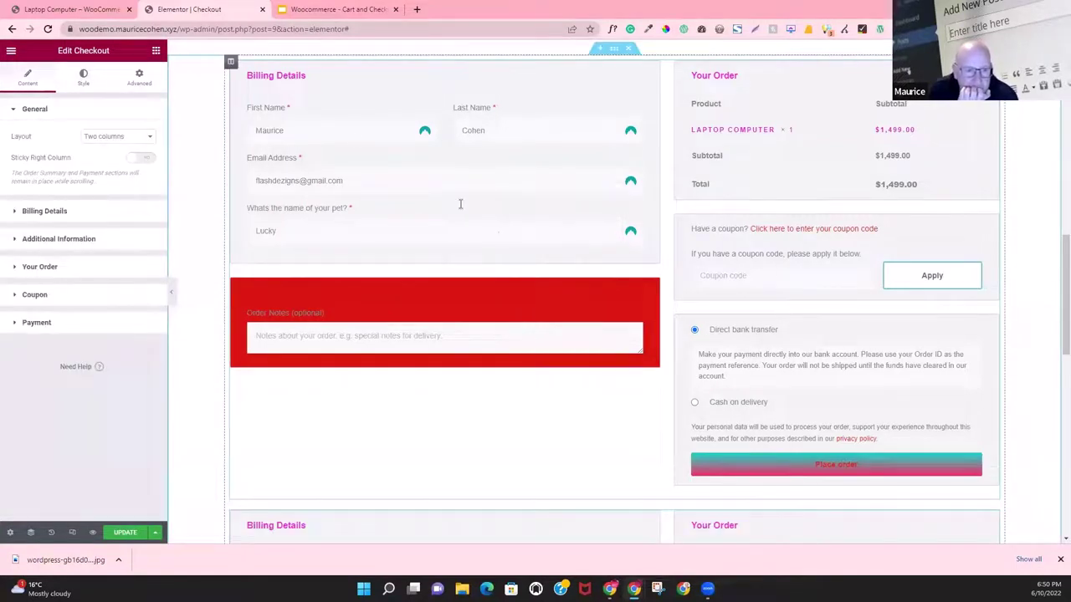
right_click(284, 80)
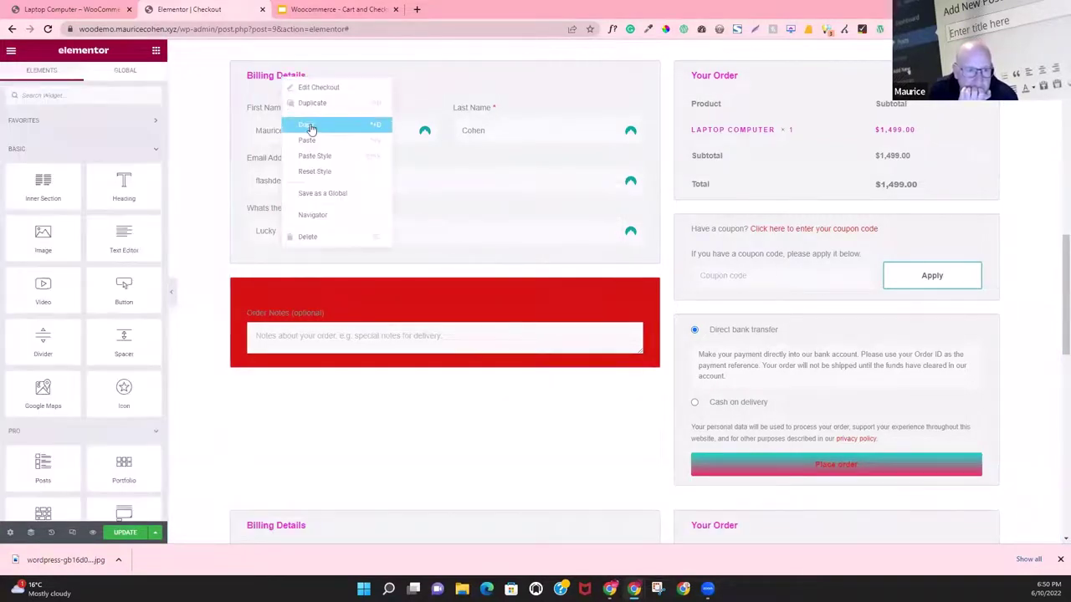
click(308, 125)
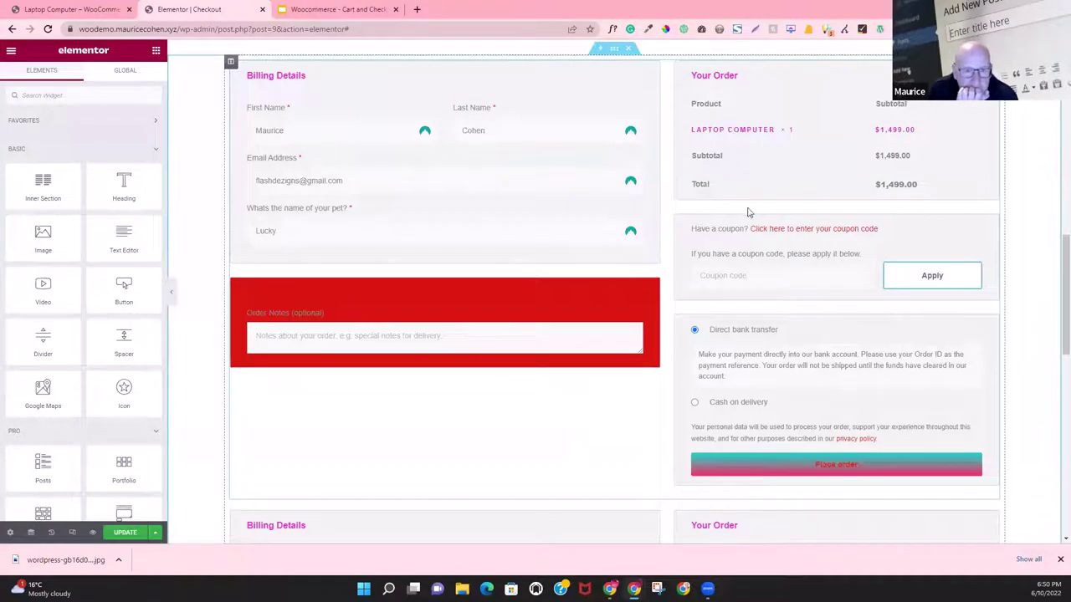
right_click(744, 333)
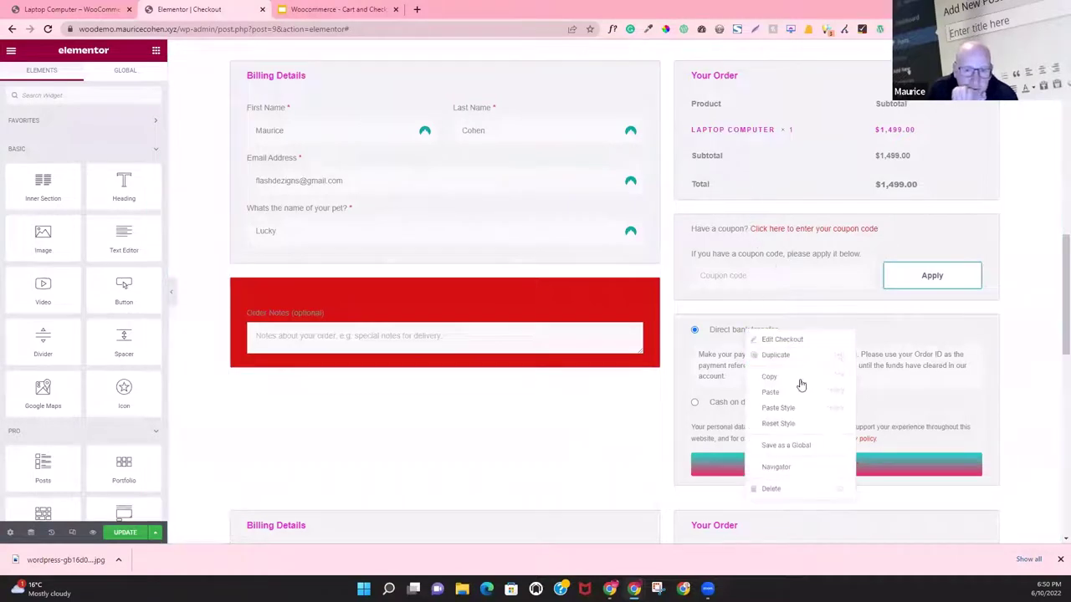
click(794, 409)
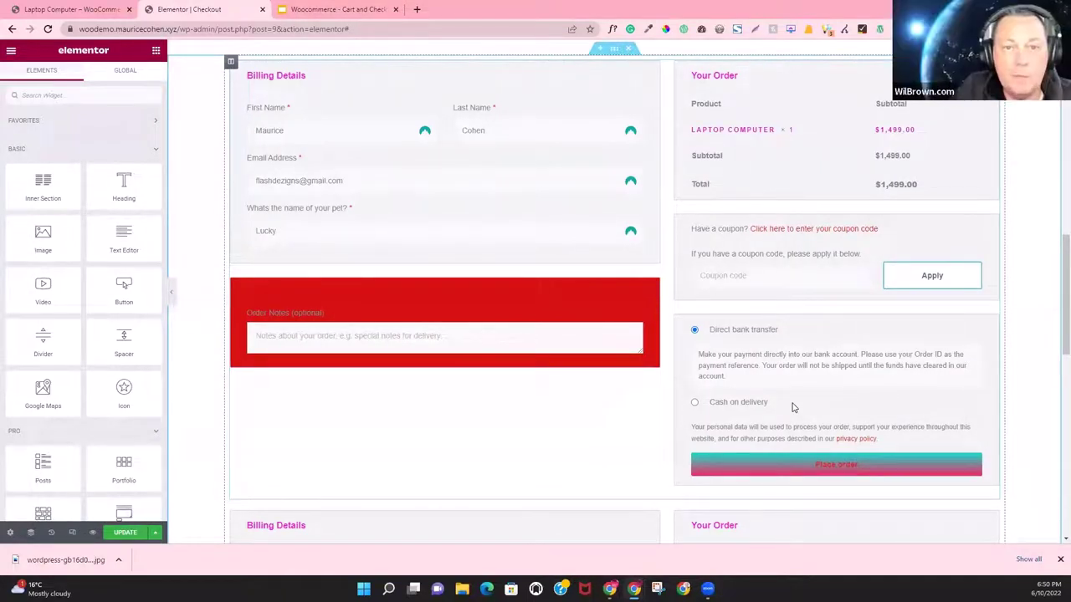
Step: Compare the two Checkout forms on the page and copy the lower widget from its Your Order section
scroll(799, 408, down, 5)
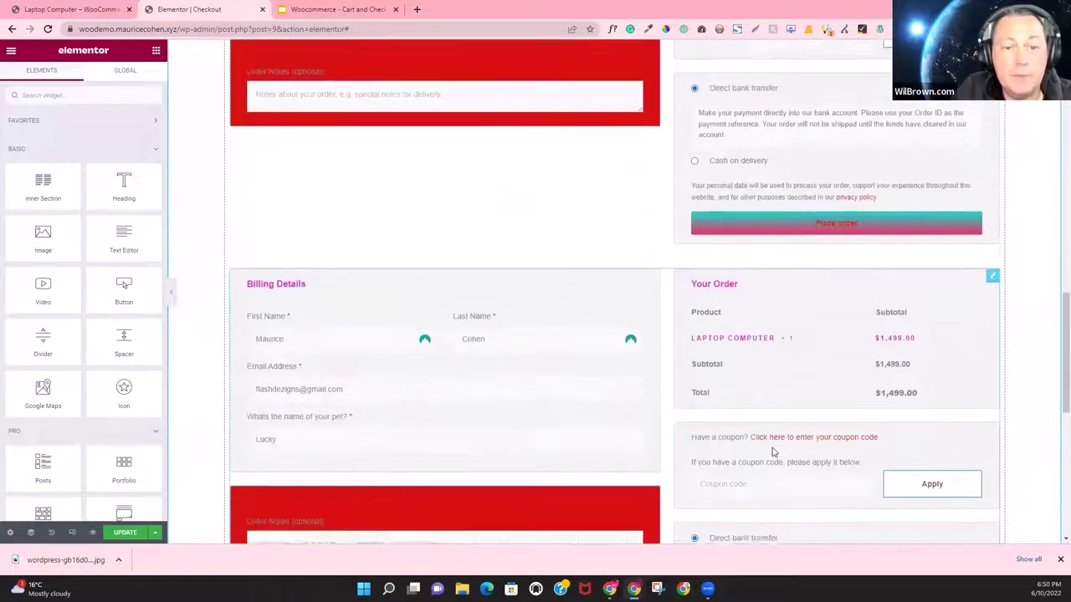
scroll(628, 370, up, 3)
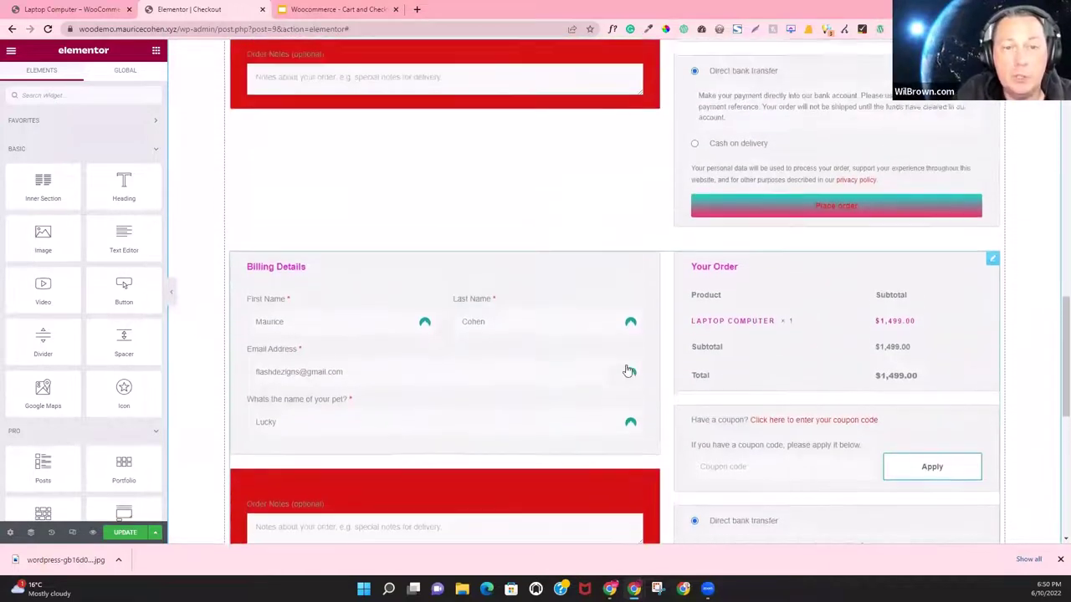
scroll(628, 370, up, 3)
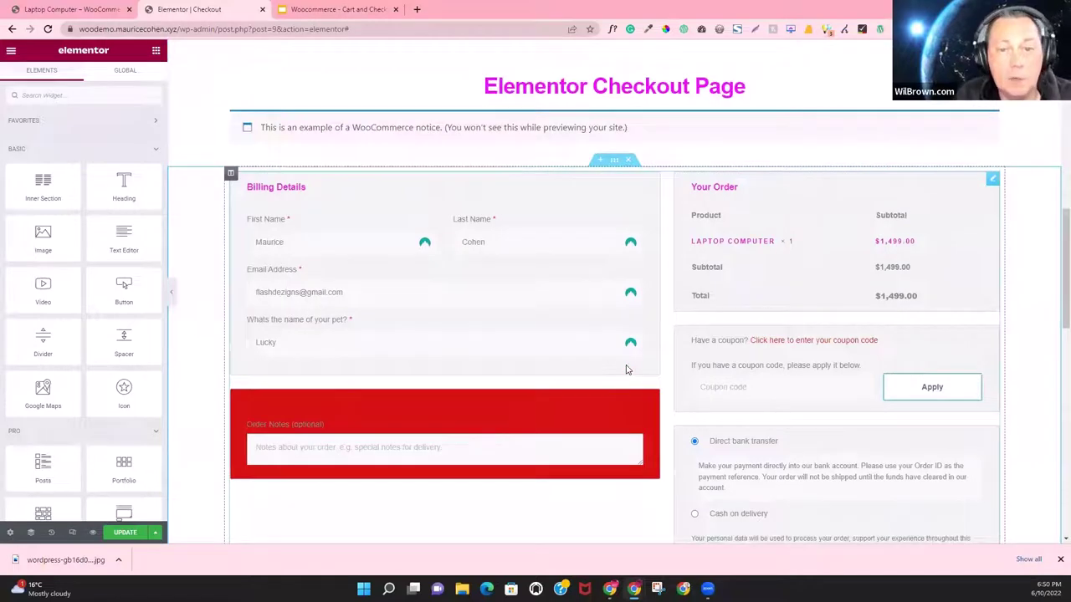
scroll(627, 370, down, 5)
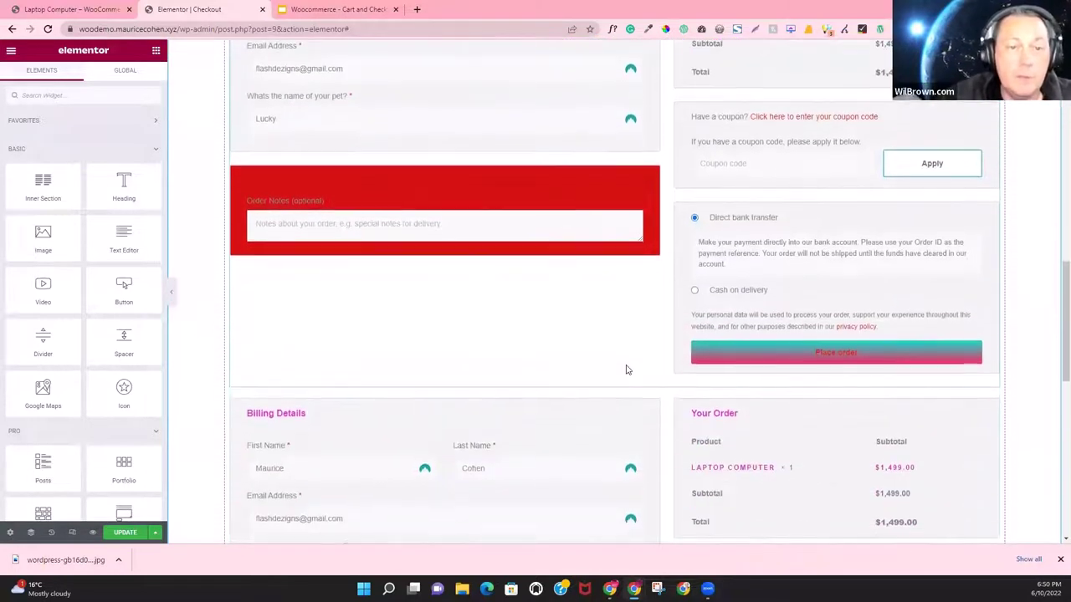
scroll(627, 369, down, 2)
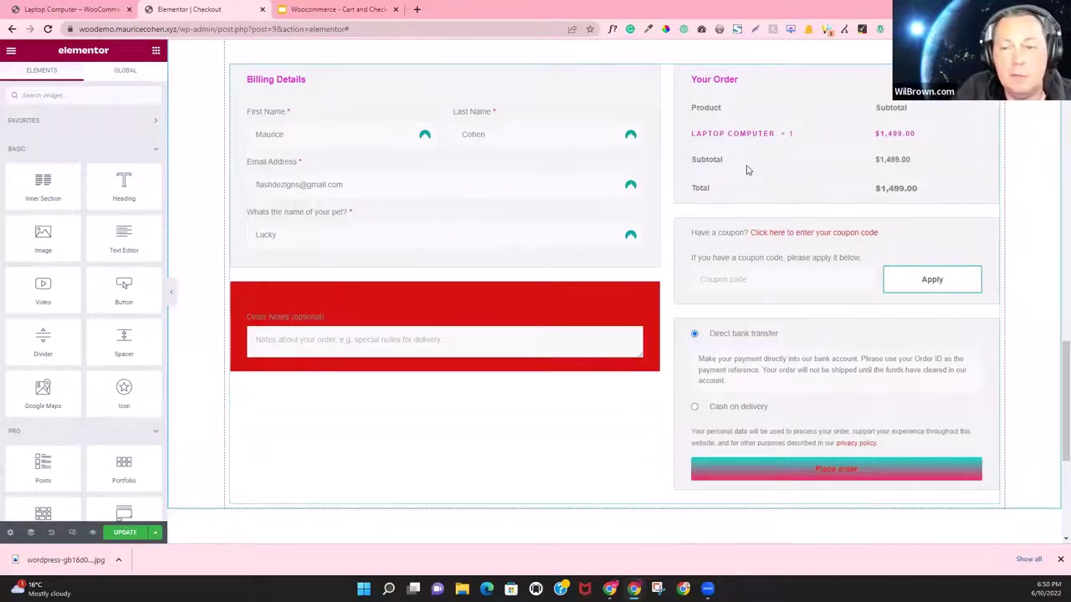
right_click(737, 81)
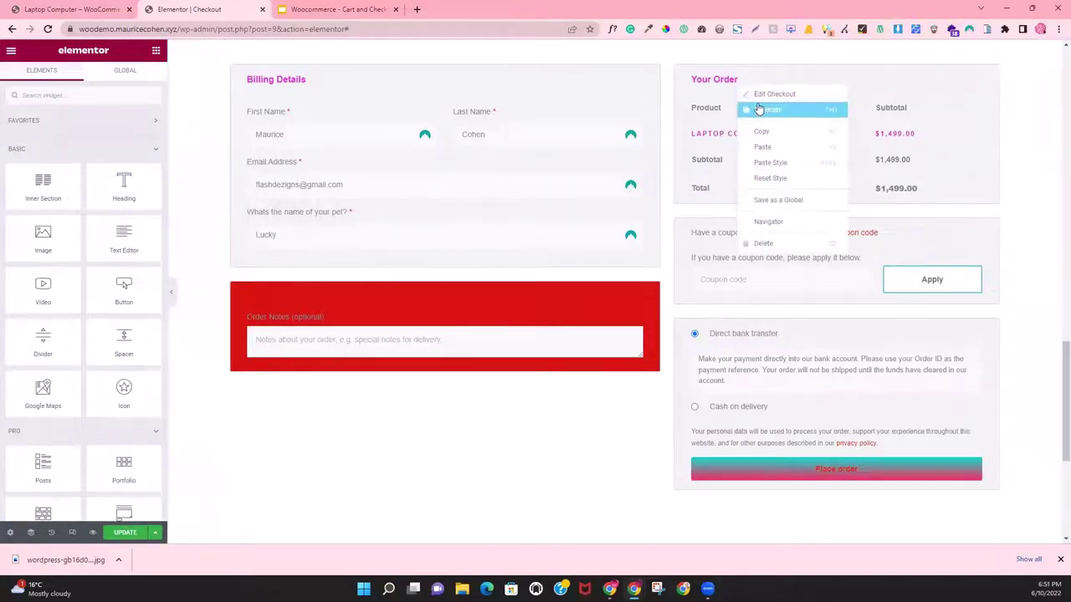
click(760, 131)
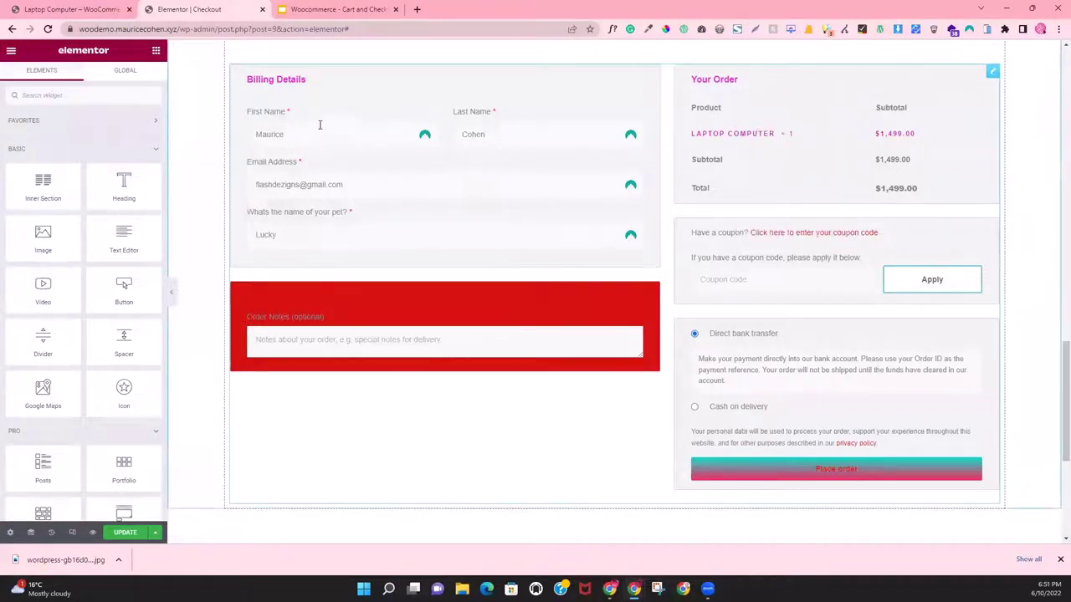